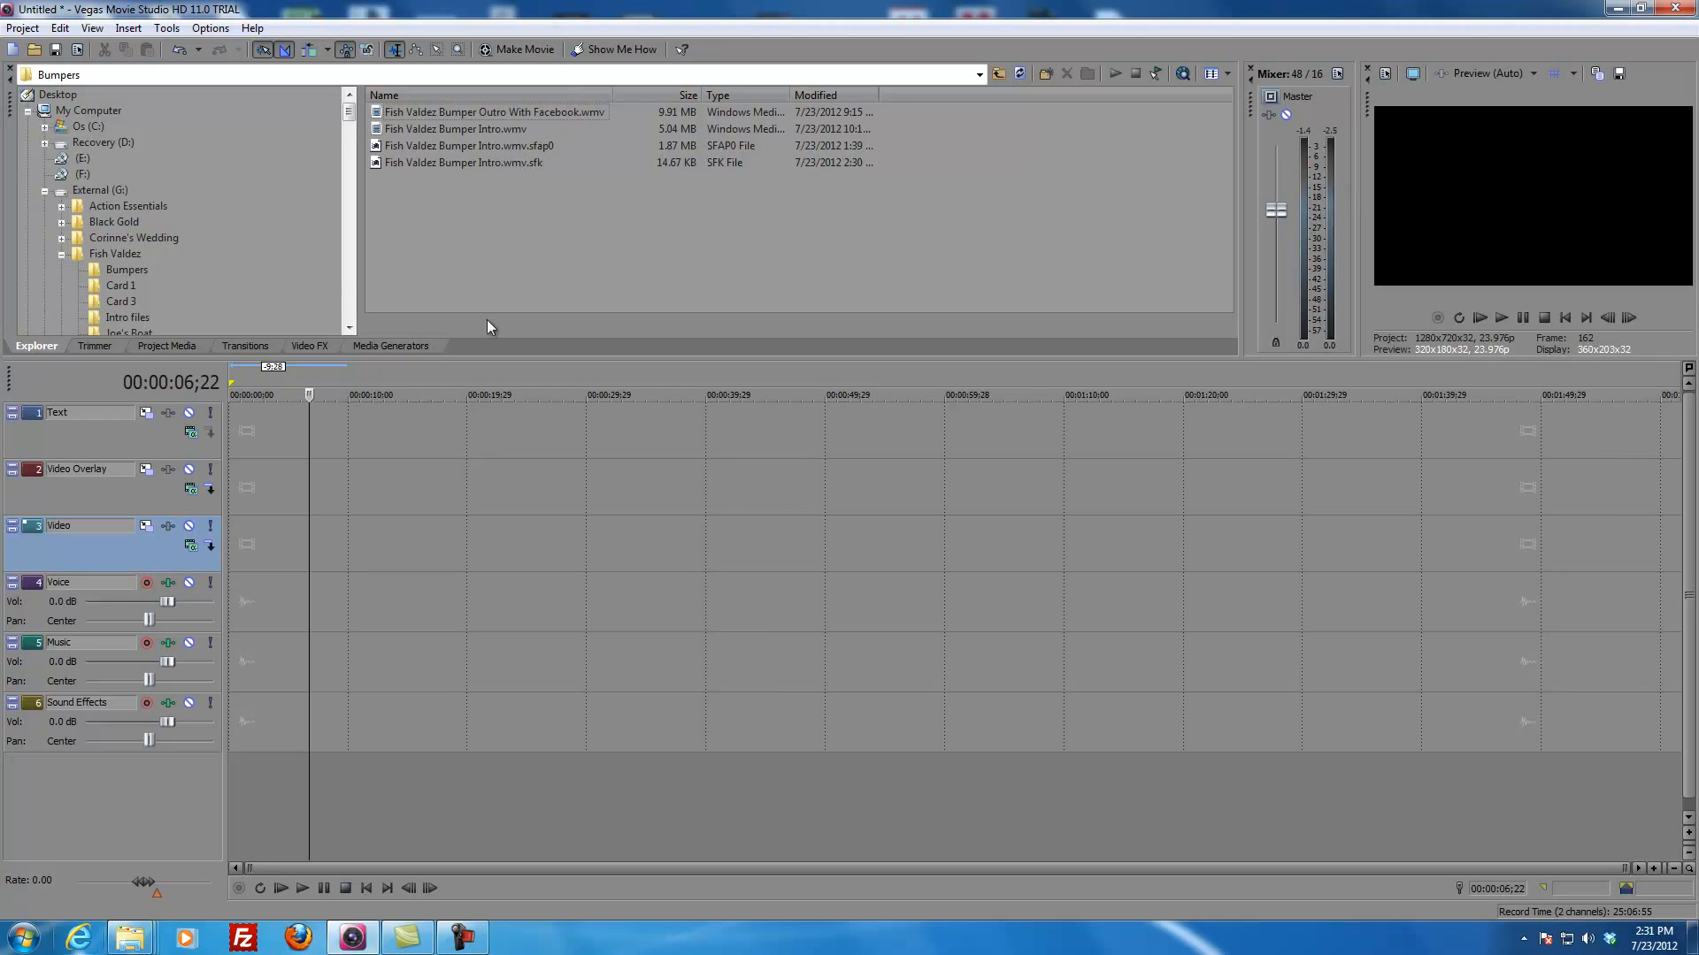
Step: Place the Fish Valdez Bumper Intro.wmv clip at the very start of the Video track and preview its frames
{"action": "left_click", "coordinate": [451, 131]}
{"action": "left_click_drag", "start_coordinate": [450, 129], "coordinate": [368, 431]}
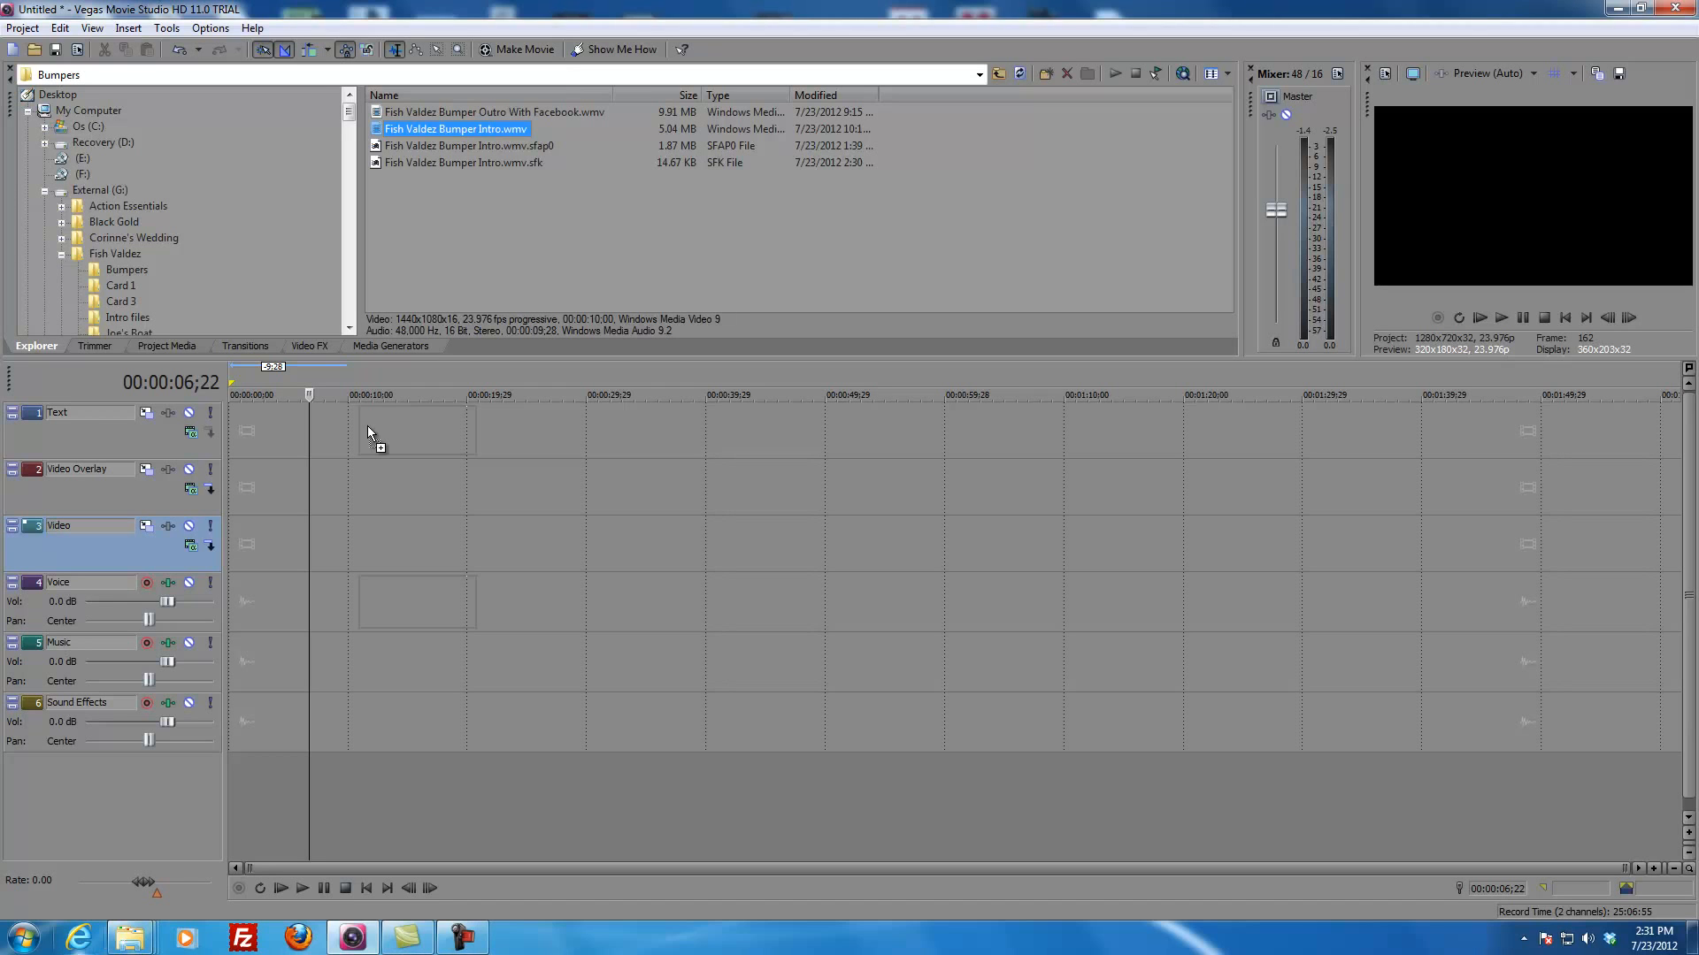
{"action": "left_click_drag", "start_coordinate": [368, 428], "coordinate": [261, 569]}
{"action": "left_click", "coordinate": [433, 550]}
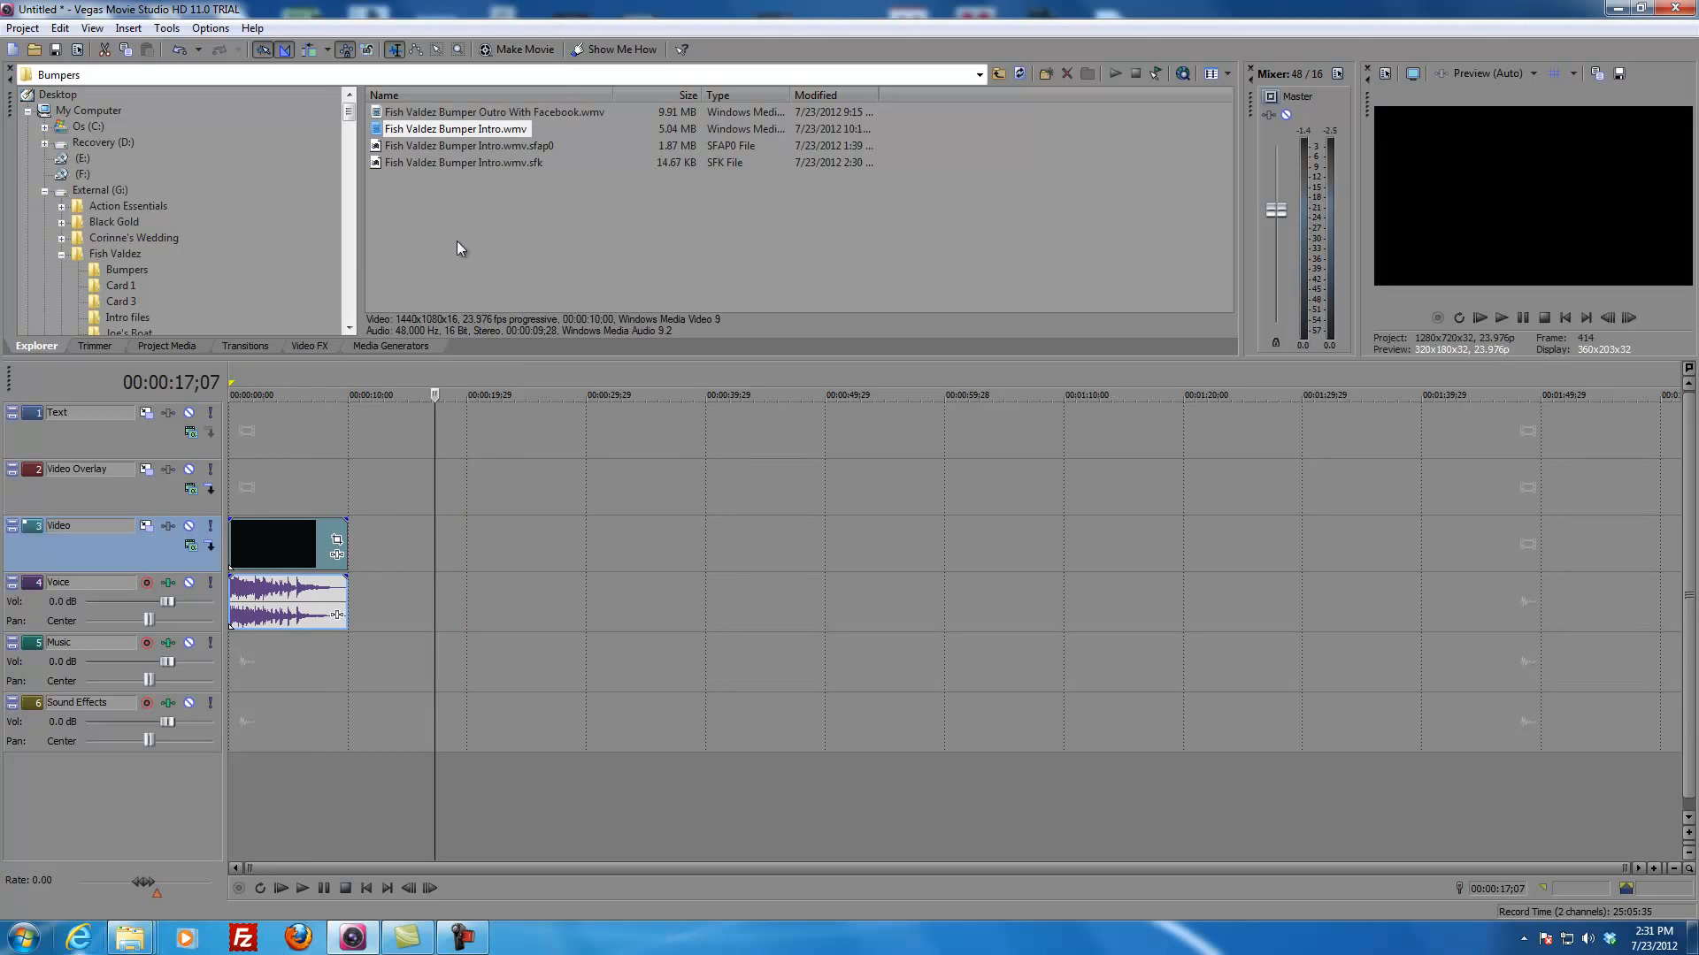
{"action": "left_click", "coordinate": [289, 476]}
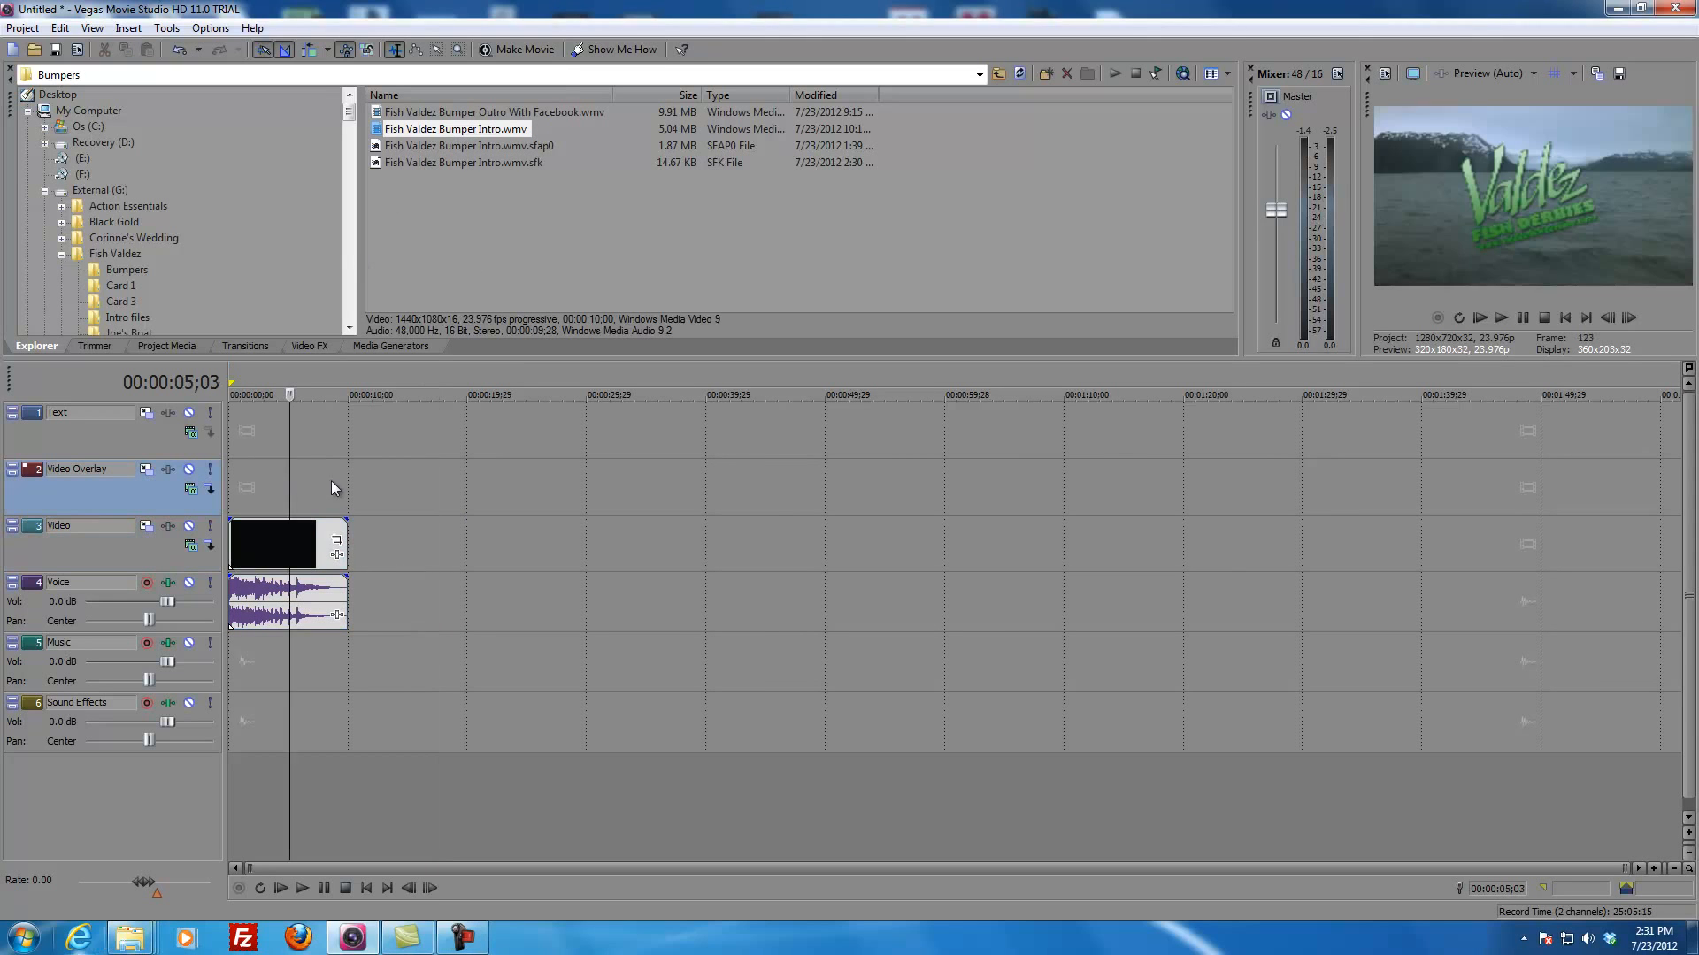
{"action": "left_click_drag", "start_coordinate": [291, 478], "coordinate": [345, 478]}
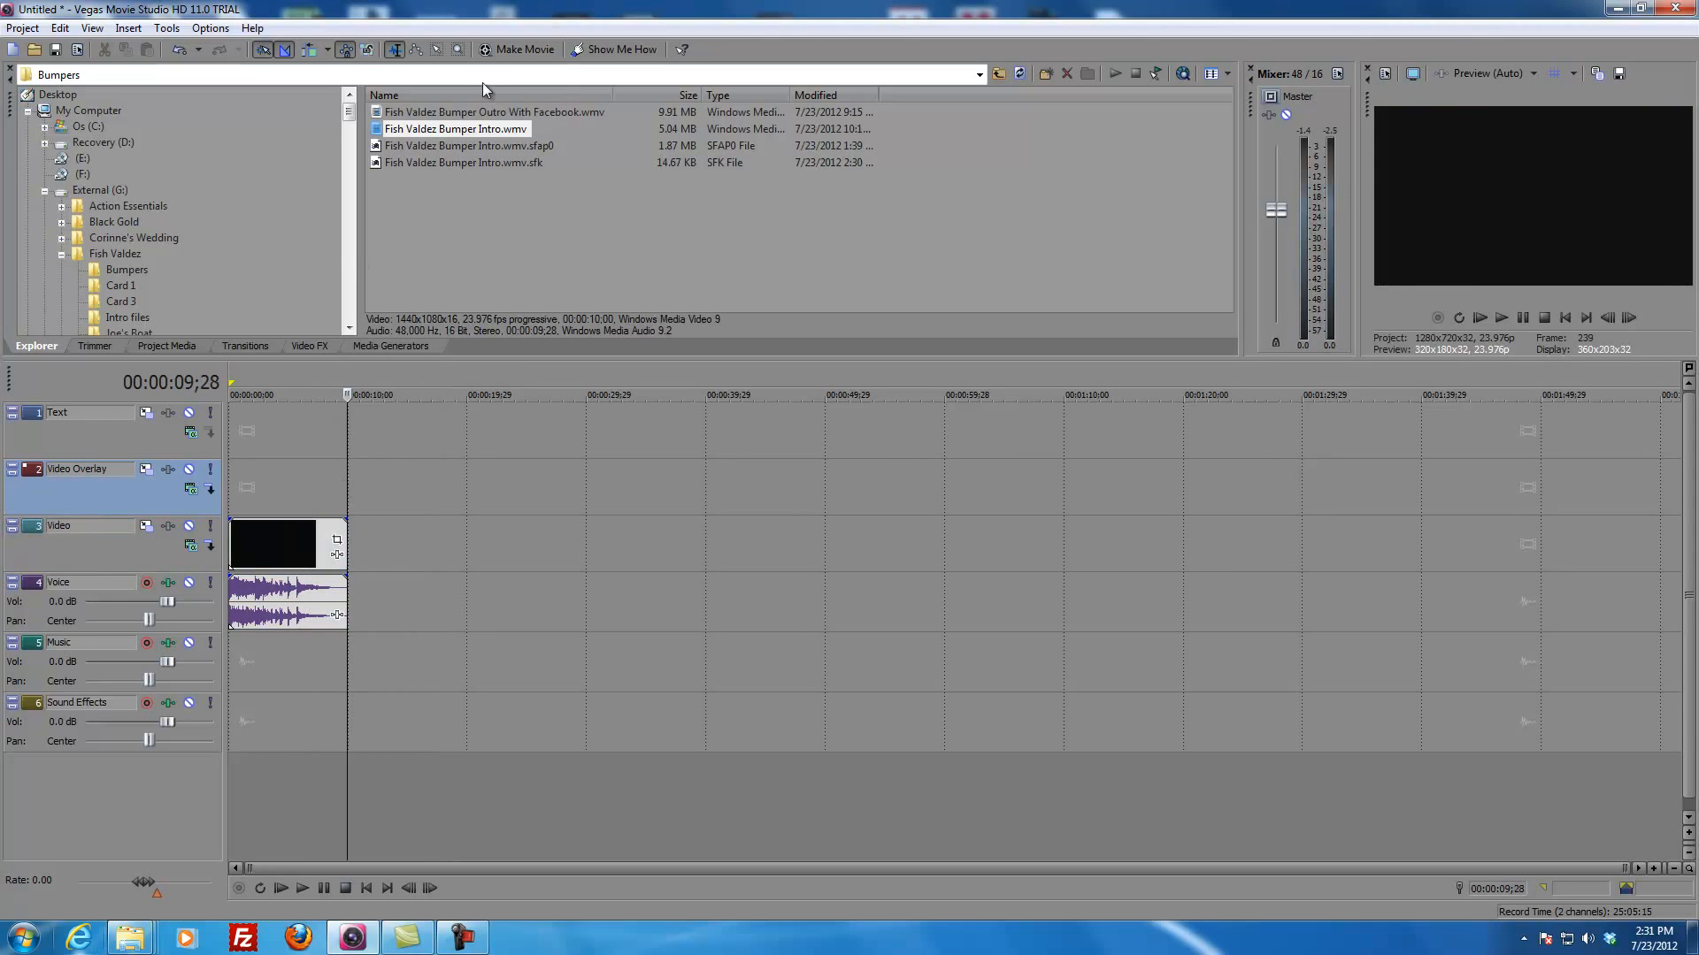
Step: Place Fish Valdez Bumper Outro With Facebook.wmv on the Video track at about 40 seconds, leaving a gap after the intro
{"action": "left_click", "coordinate": [435, 112]}
{"action": "left_click_drag", "start_coordinate": [428, 112], "coordinate": [713, 571]}
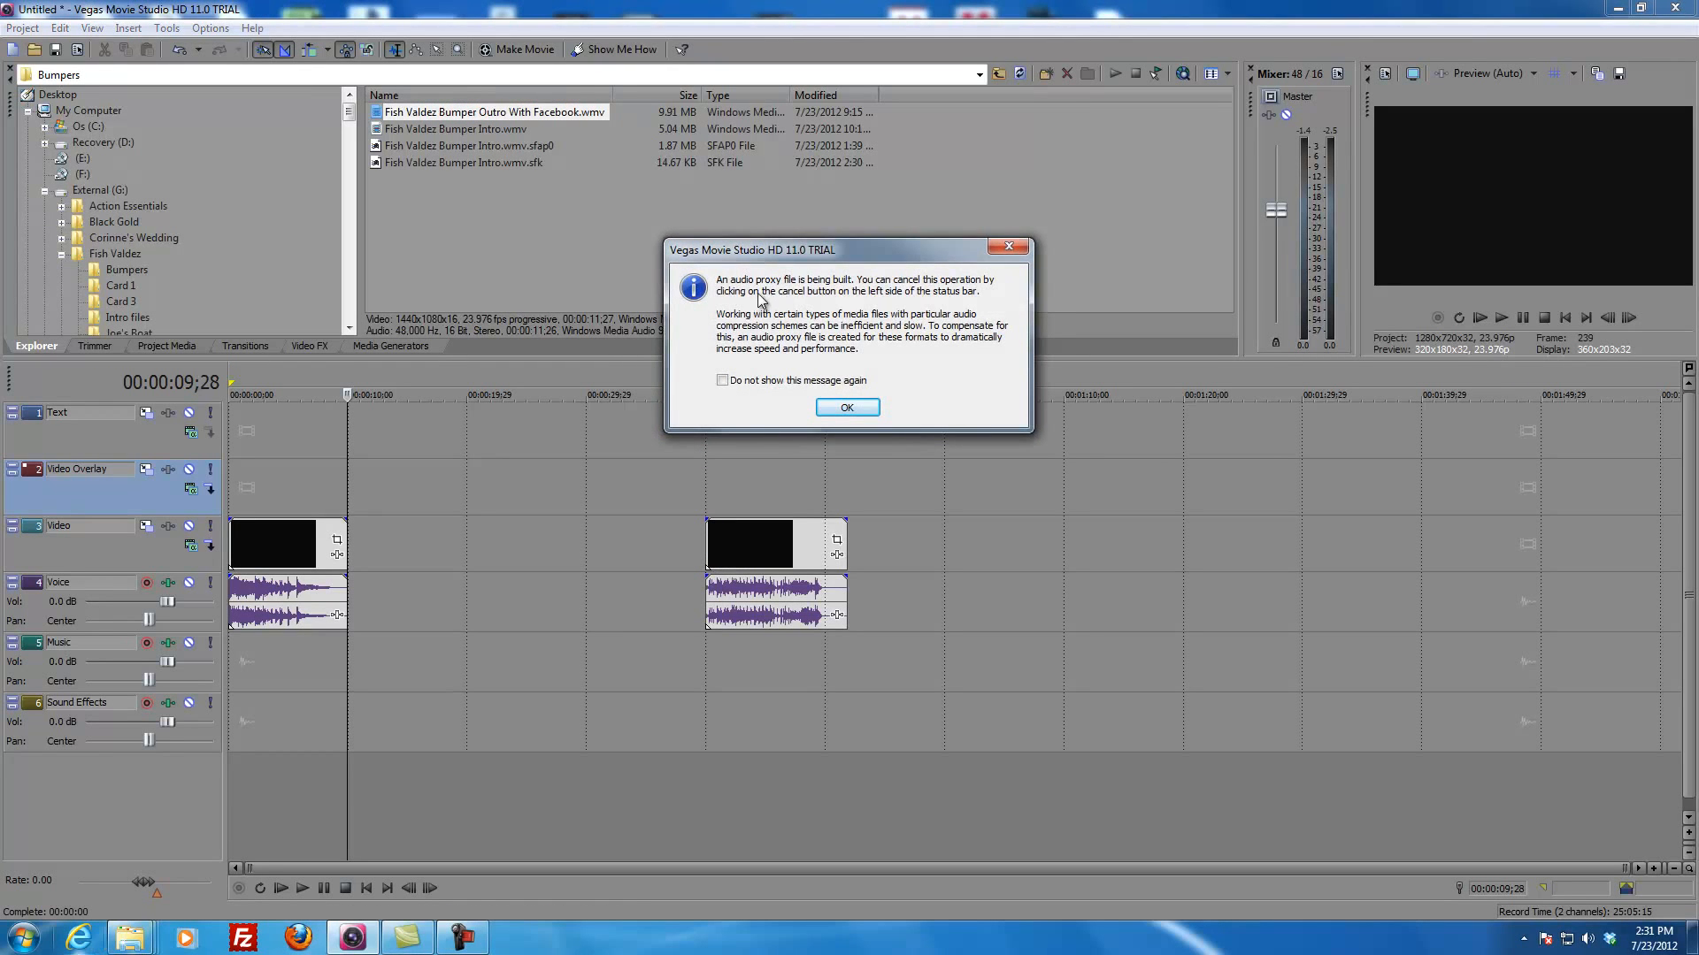
{"action": "left_click", "coordinate": [848, 408]}
{"action": "left_click", "coordinate": [702, 486]}
{"action": "left_click_drag", "start_coordinate": [703, 486], "coordinate": [423, 540]}
{"action": "left_click", "coordinate": [576, 551]}
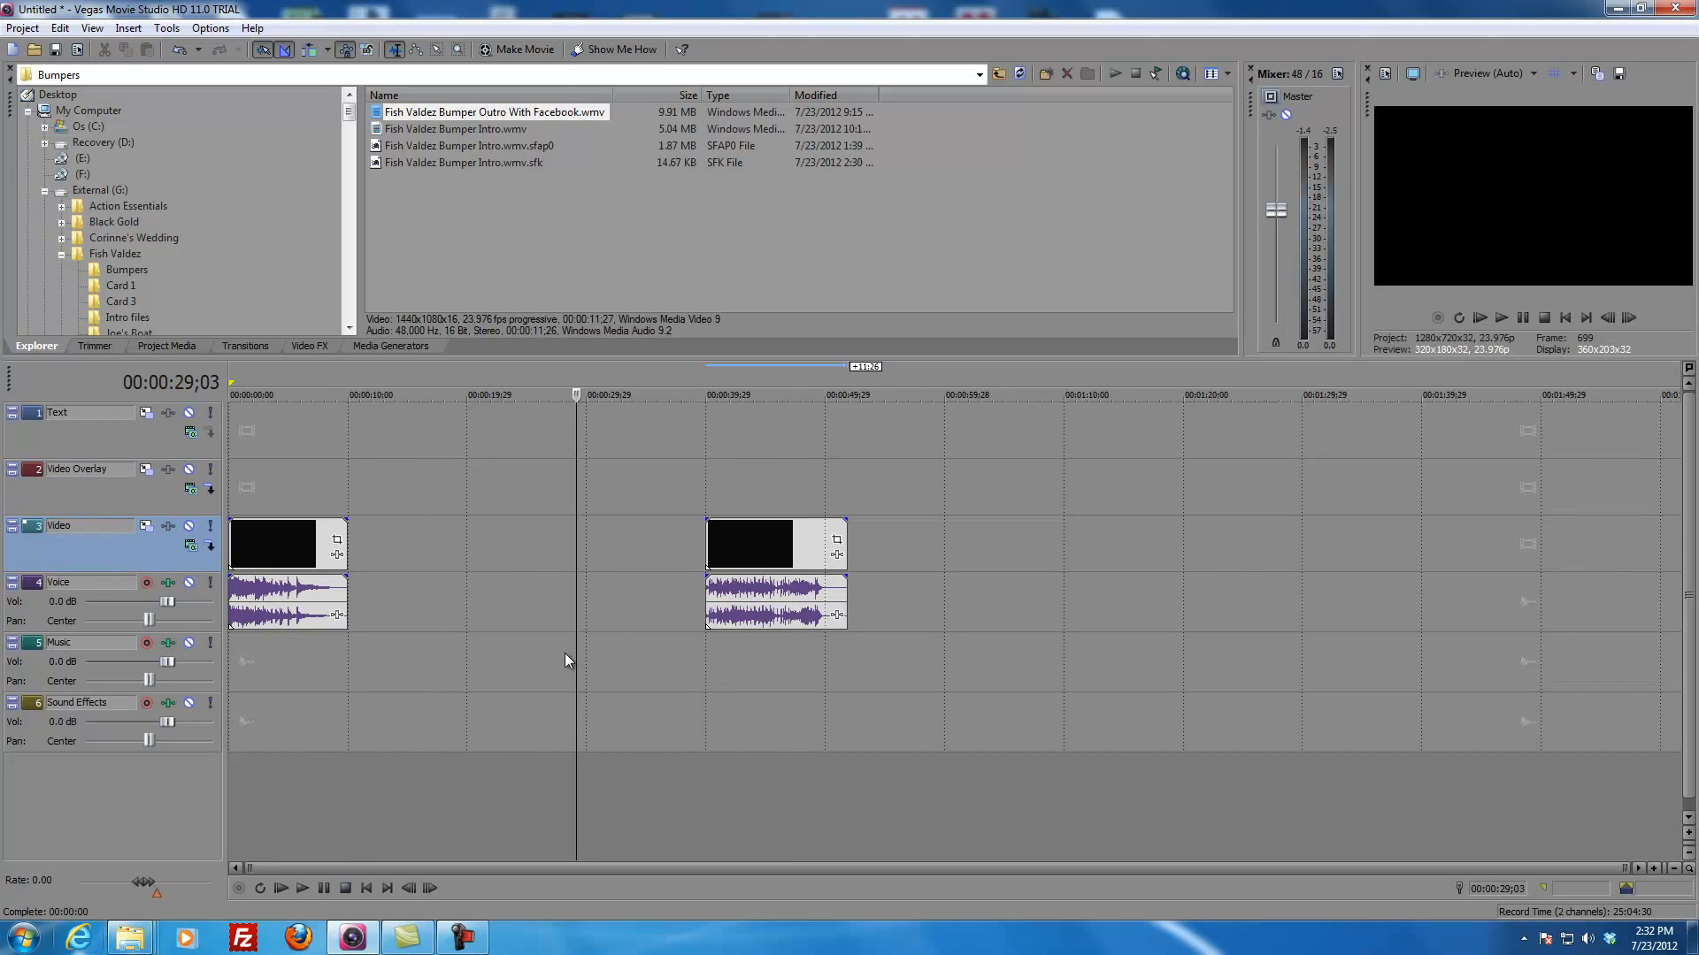
{"action": "left_click", "coordinate": [464, 689]}
{"action": "left_click", "coordinate": [953, 712]}
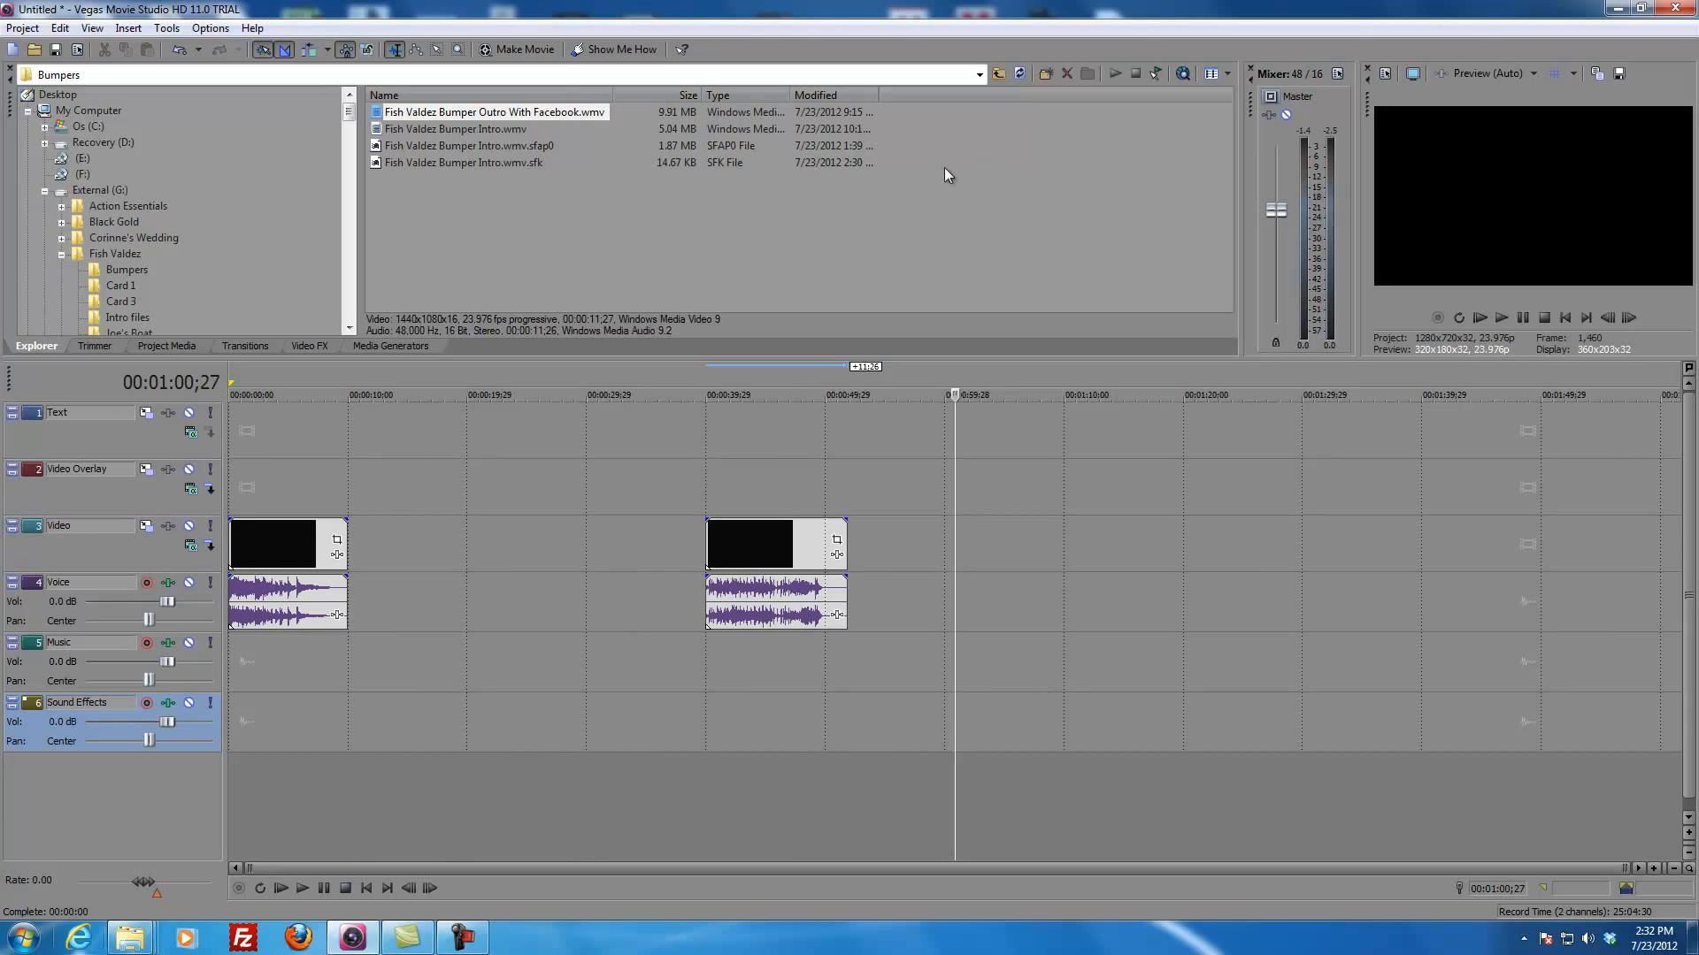
Step: Browse to the Saturday - Kids Derby & Boat folder inside Fish Valdez and sort its files by name
{"action": "left_click", "coordinate": [975, 211]}
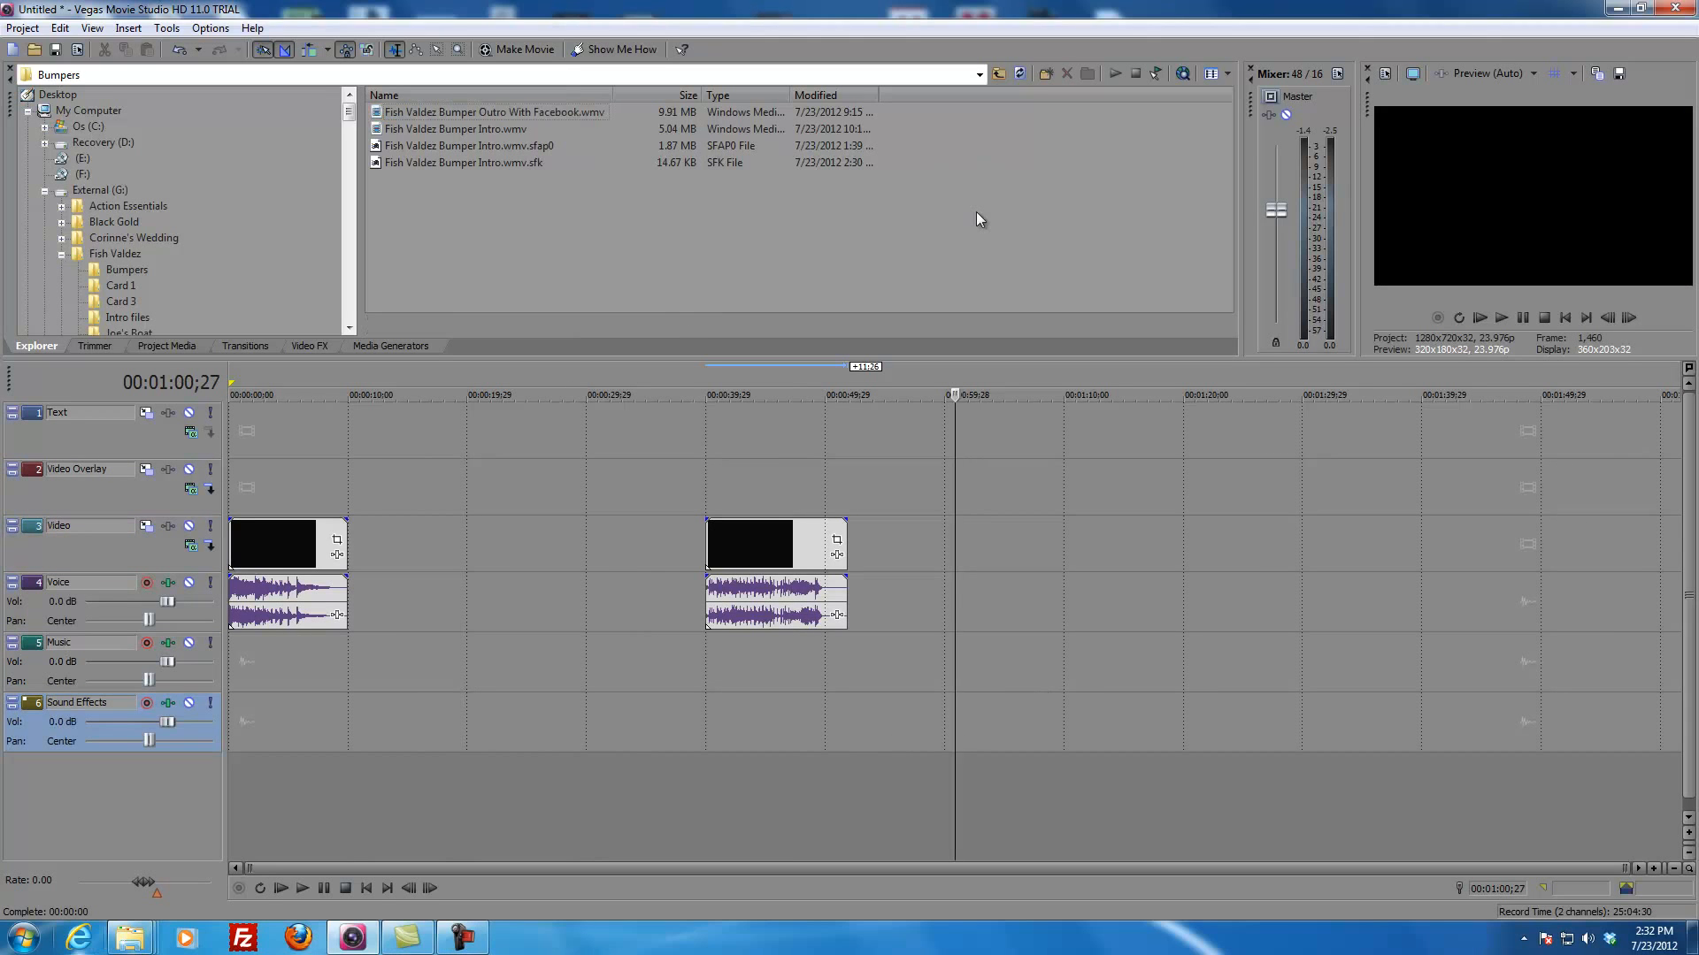
{"action": "left_click", "coordinate": [997, 74]}
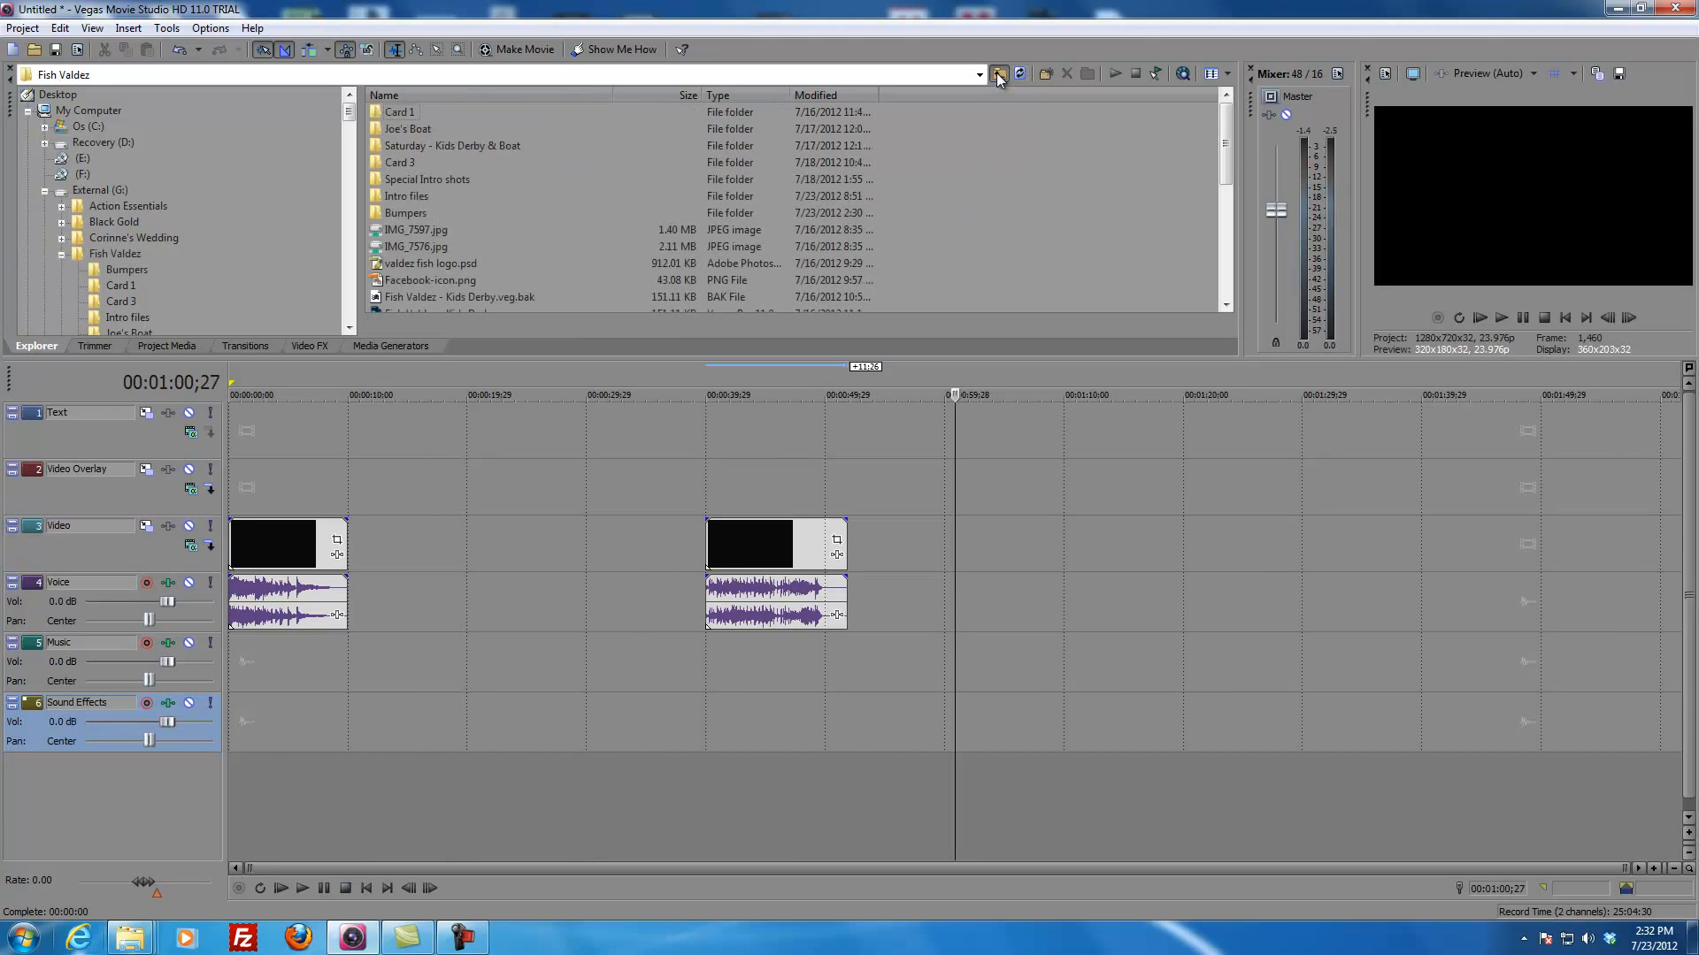
{"action": "double_click", "coordinate": [428, 146]}
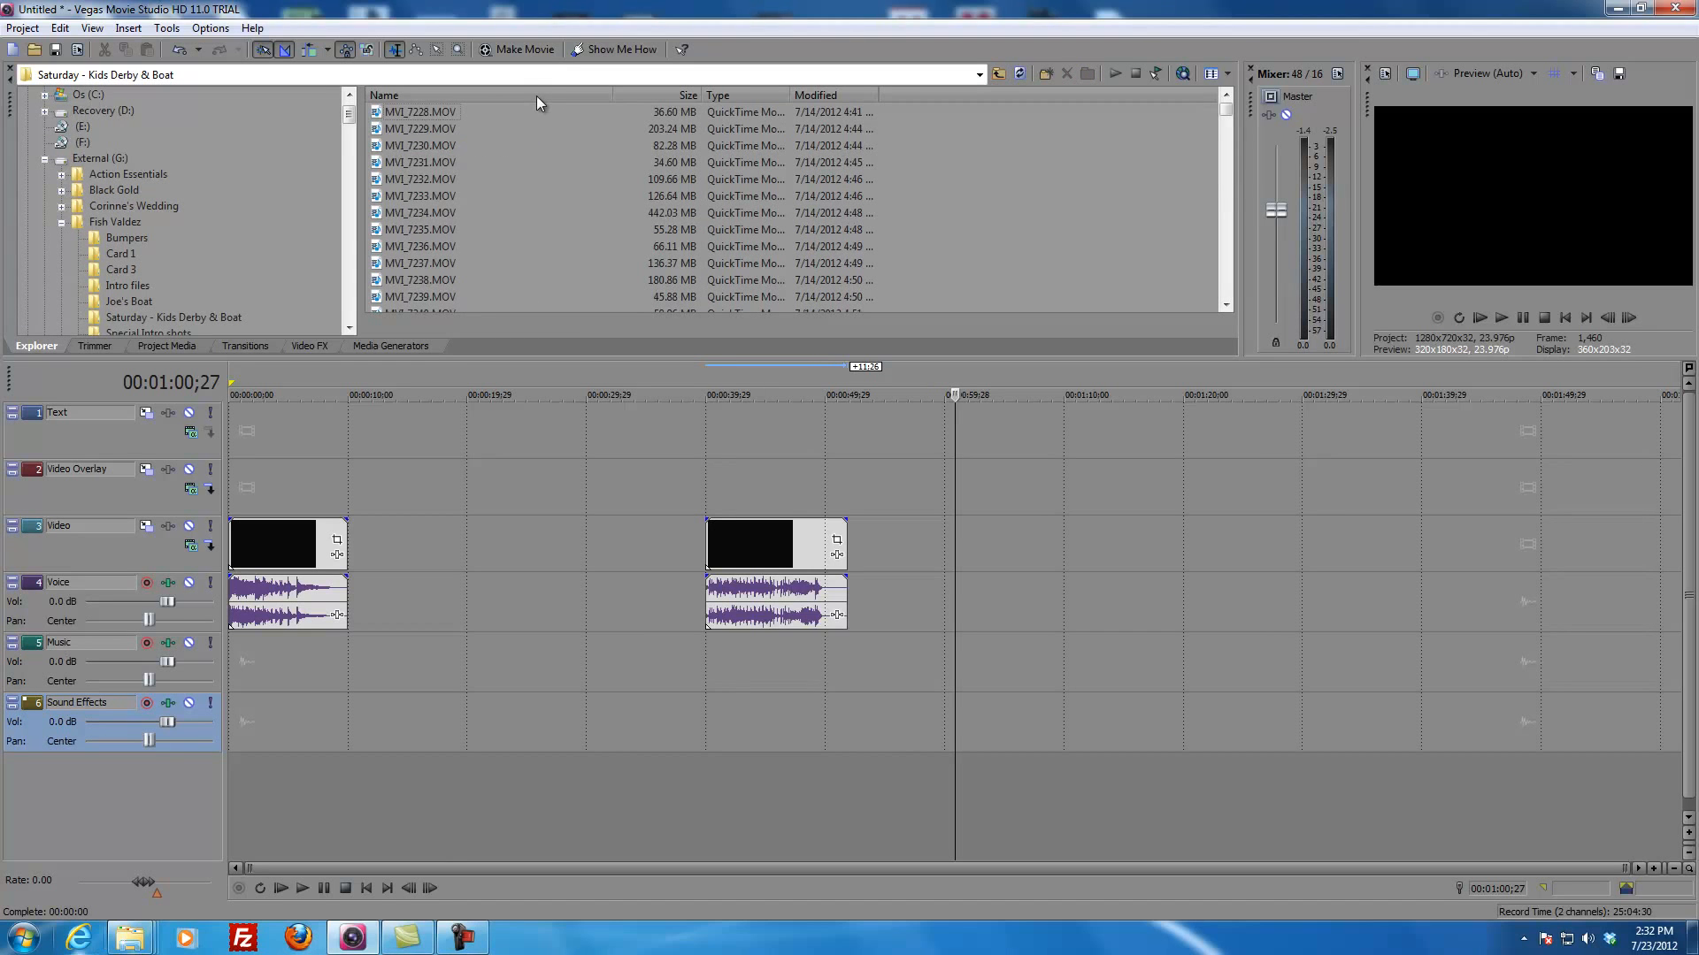
{"action": "left_click", "coordinate": [460, 97]}
{"action": "left_click", "coordinate": [460, 98]}
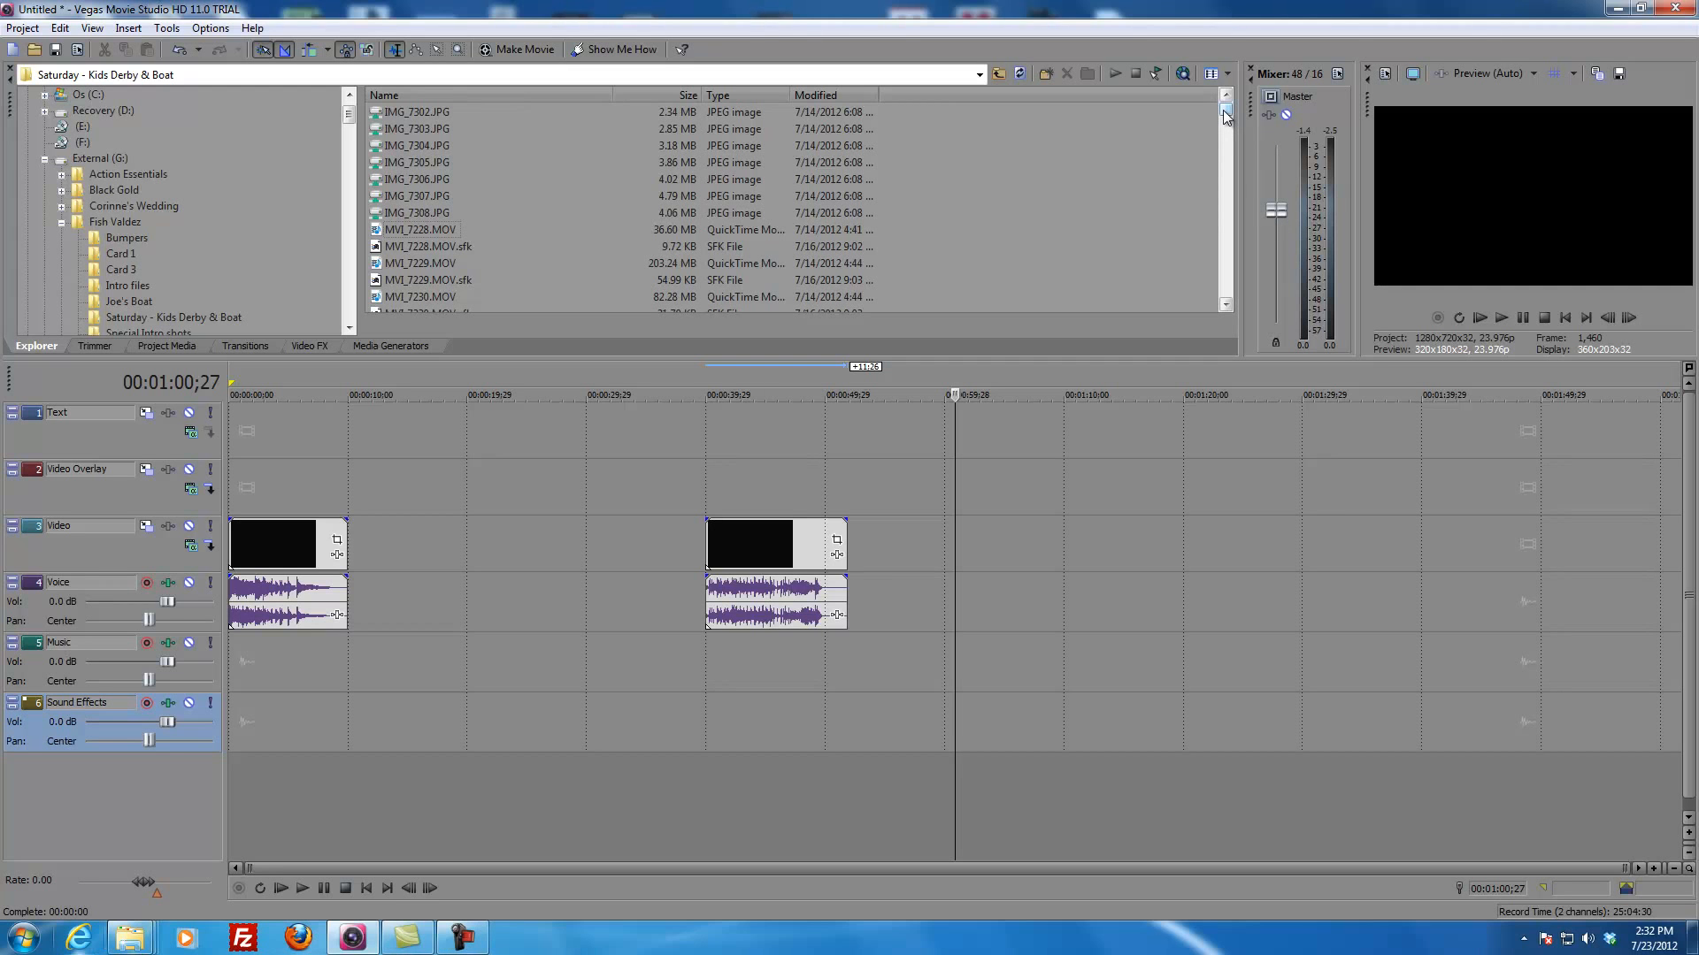
{"action": "mouse_move", "coordinate": [1226, 117]}
{"action": "left_mouse_down"}
{"action": "mouse_move", "coordinate": [1233, 310]}
{"action": "mouse_move", "coordinate": [1243, 91]}
{"action": "left_mouse_up"}
Step: Add all footage from MVI_7228.MOV through MVI_7323.MOV to the Video track after the outro, starting at about 1 minute 15 seconds
{"action": "left_click", "coordinate": [417, 226]}
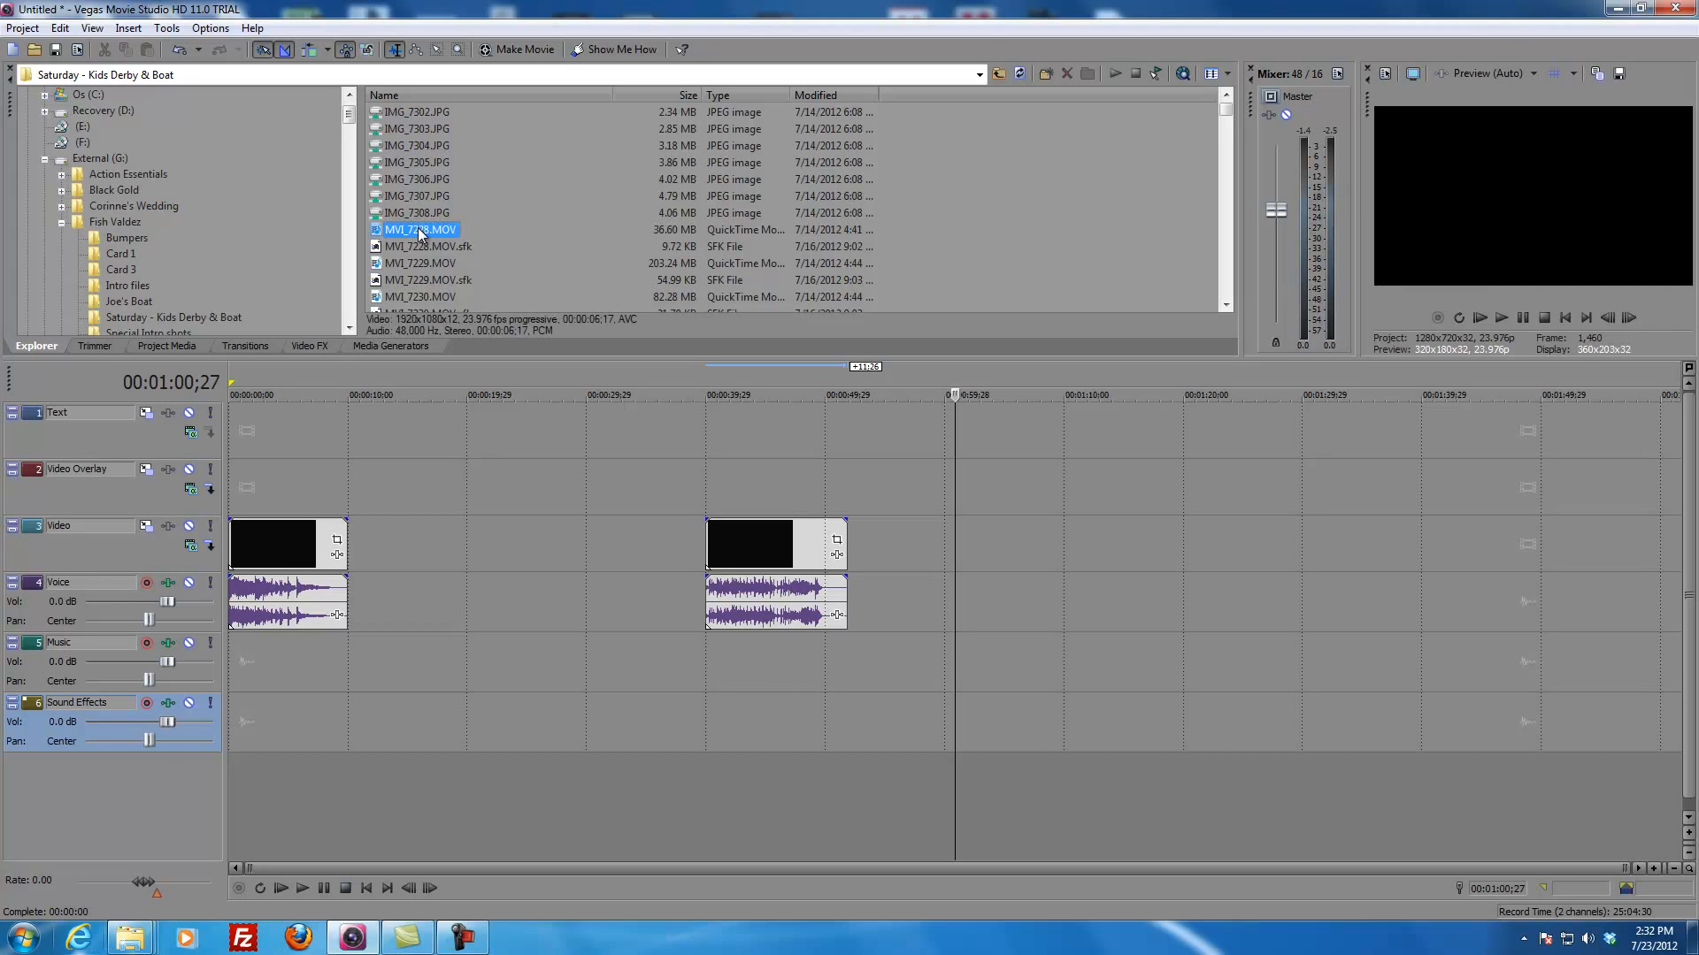
{"action": "scroll", "coordinate": [536, 257], "scroll_direction": "down", "scroll_amount": 10}
{"action": "scroll", "coordinate": [536, 256], "scroll_direction": "down", "scroll_amount": 15}
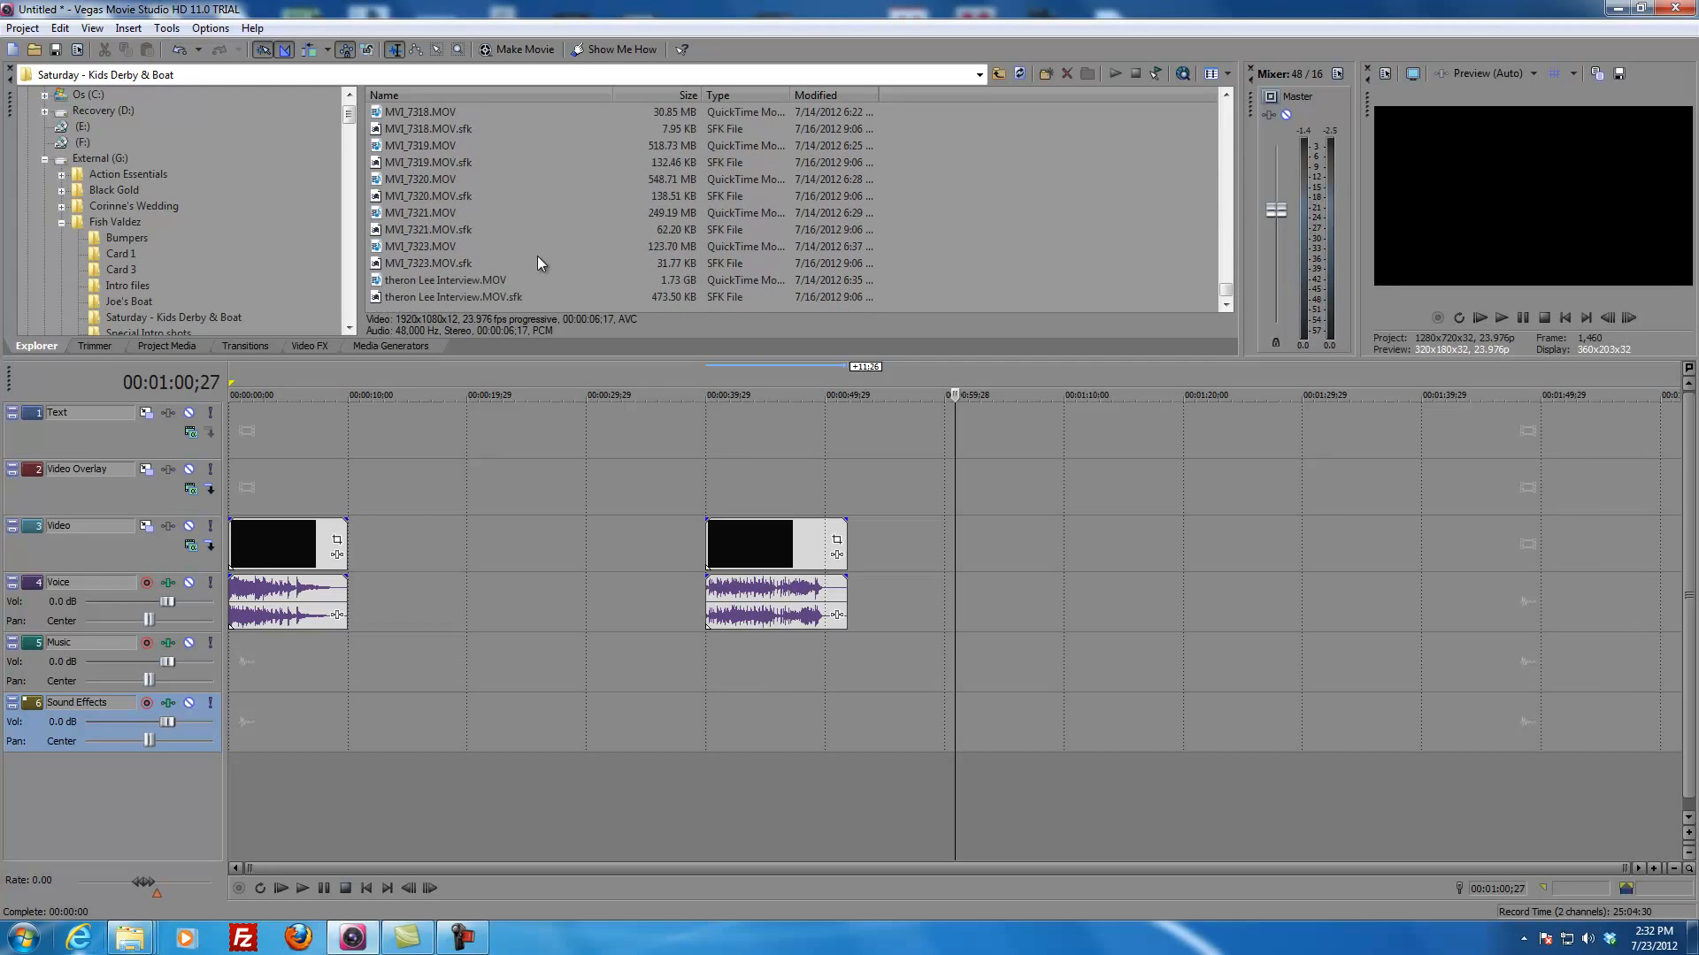
{"action": "left_click", "coordinate": [428, 263], "text": "shift"}
{"action": "scroll", "coordinate": [572, 262], "scroll_direction": "up", "scroll_amount": 8}
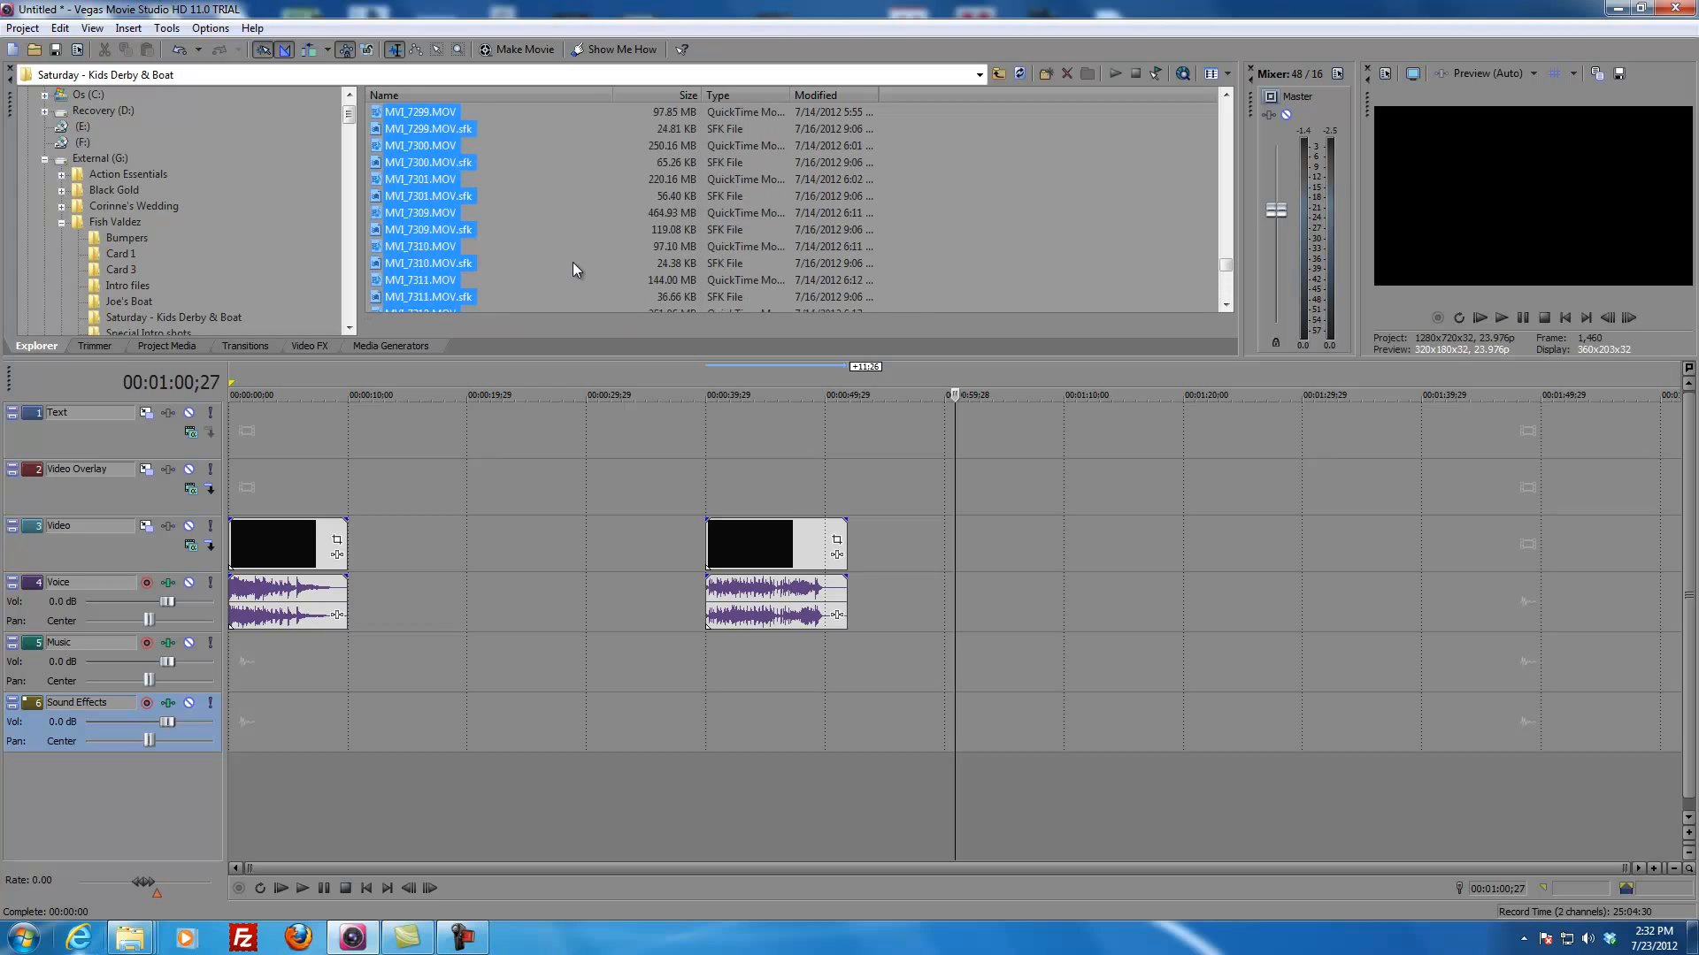
{"action": "scroll", "coordinate": [571, 261], "scroll_direction": "up", "scroll_amount": 10}
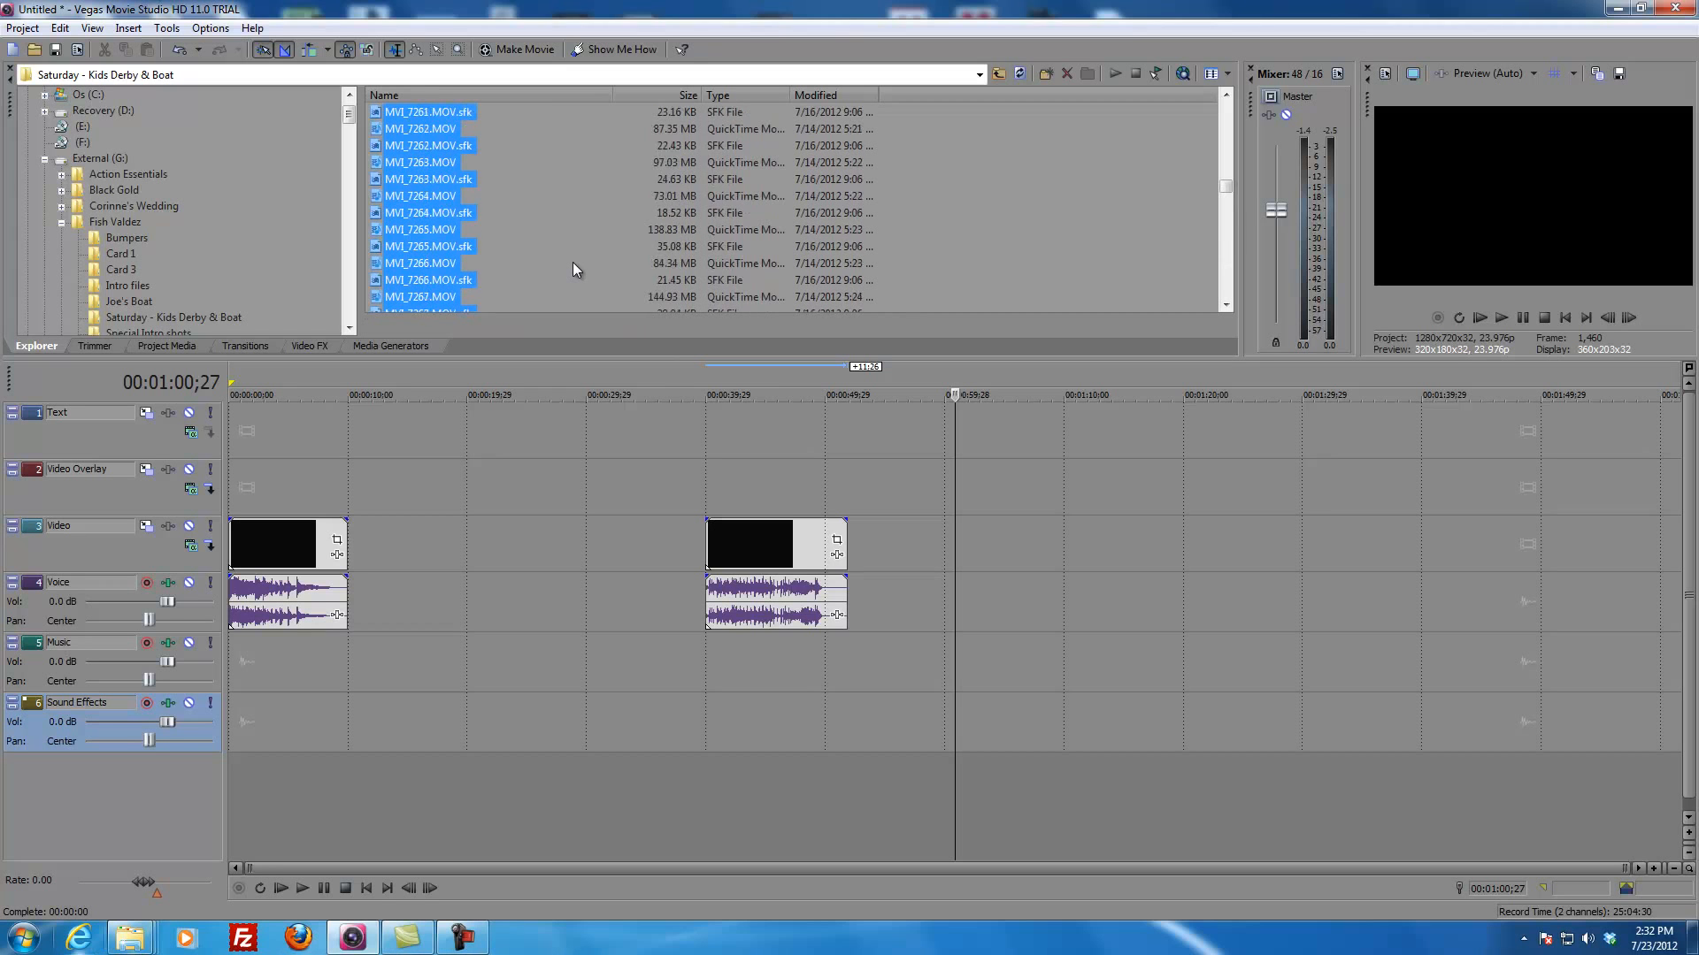
{"action": "scroll", "coordinate": [572, 262], "scroll_direction": "up", "scroll_amount": 3}
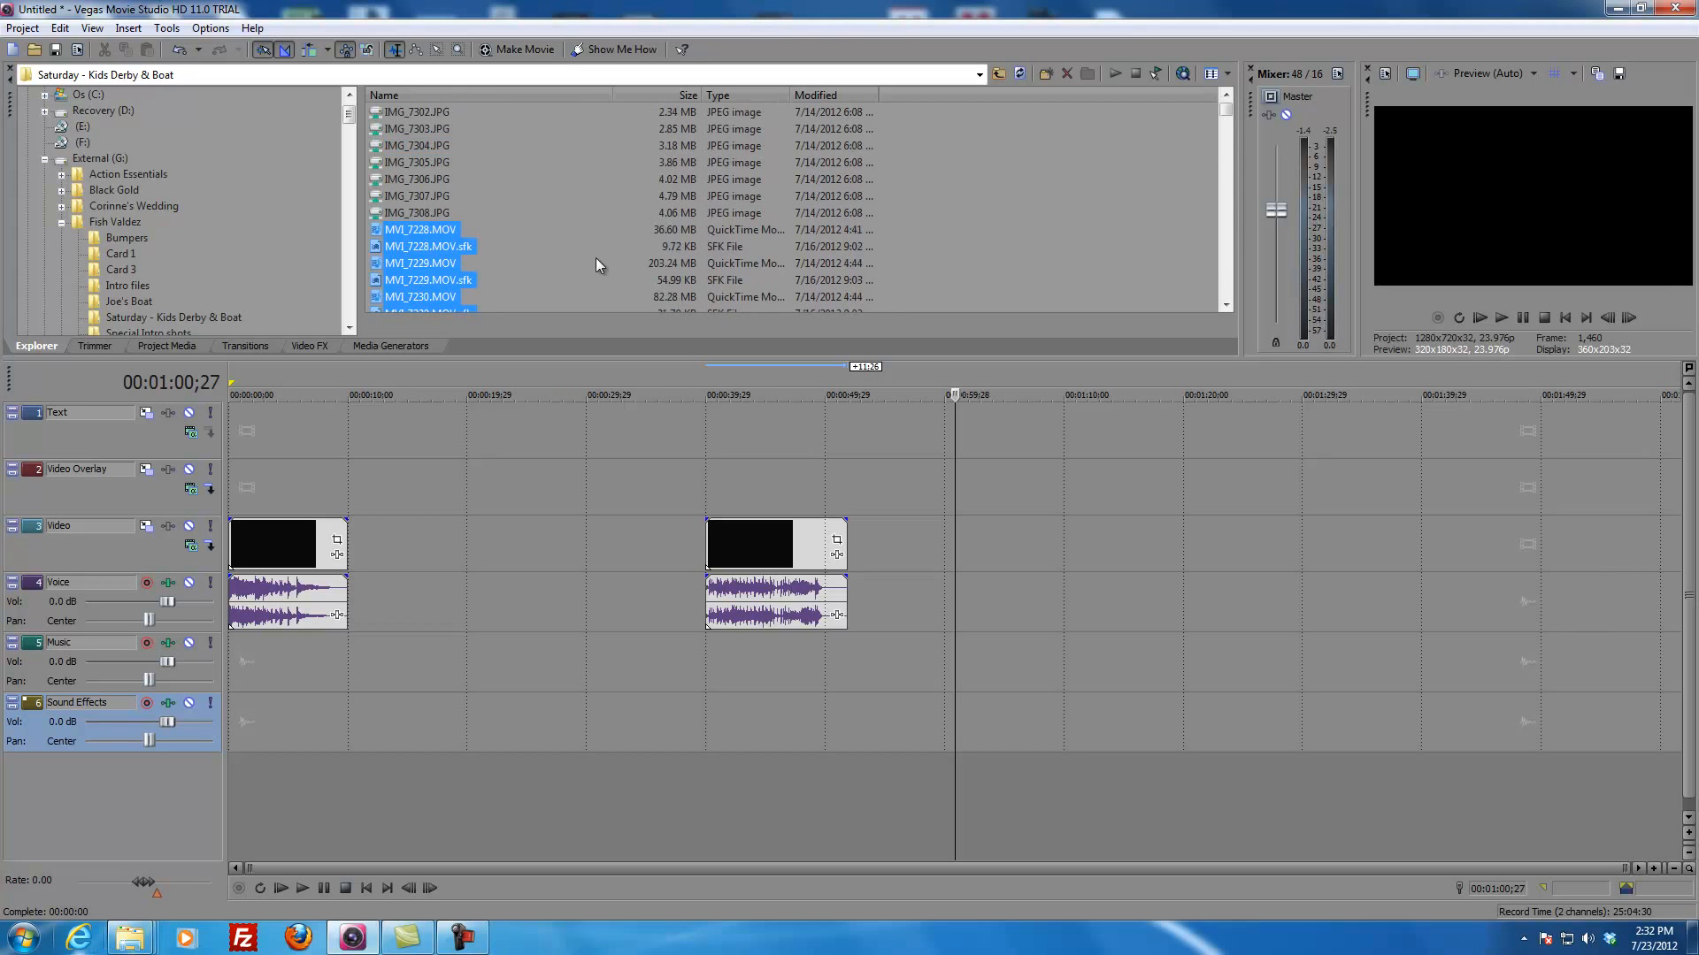
{"action": "scroll", "coordinate": [549, 177], "scroll_direction": "down", "scroll_amount": 2}
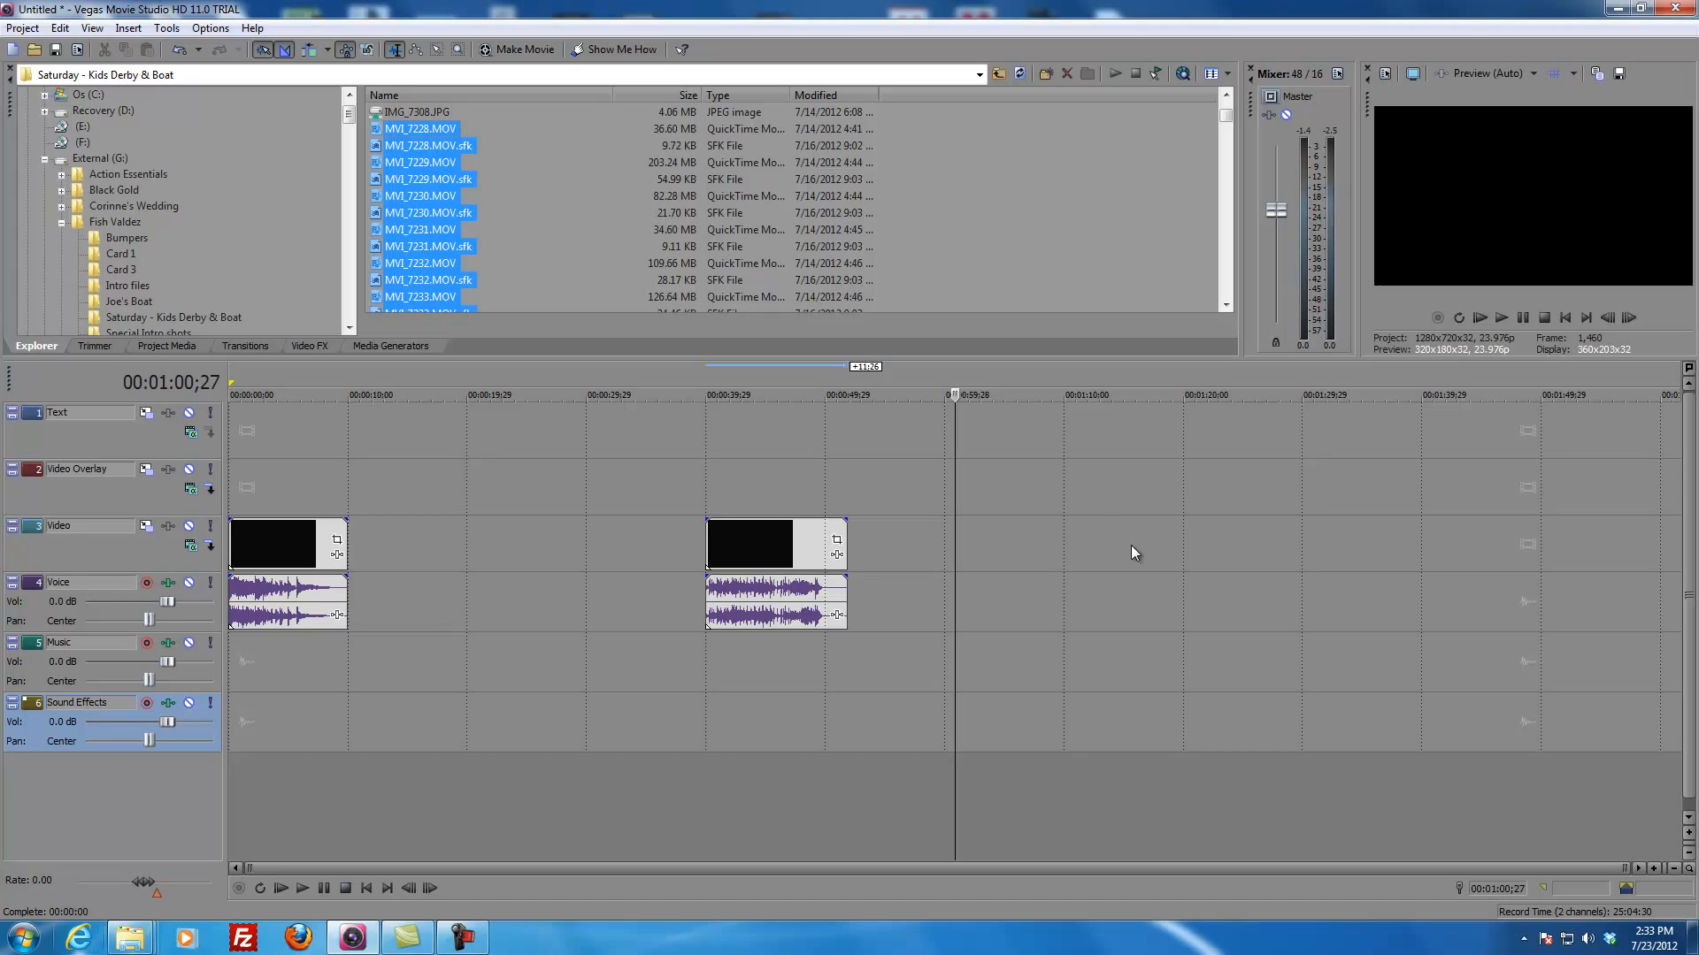
{"action": "left_click_drag", "start_coordinate": [1136, 552], "coordinate": [1134, 551]}
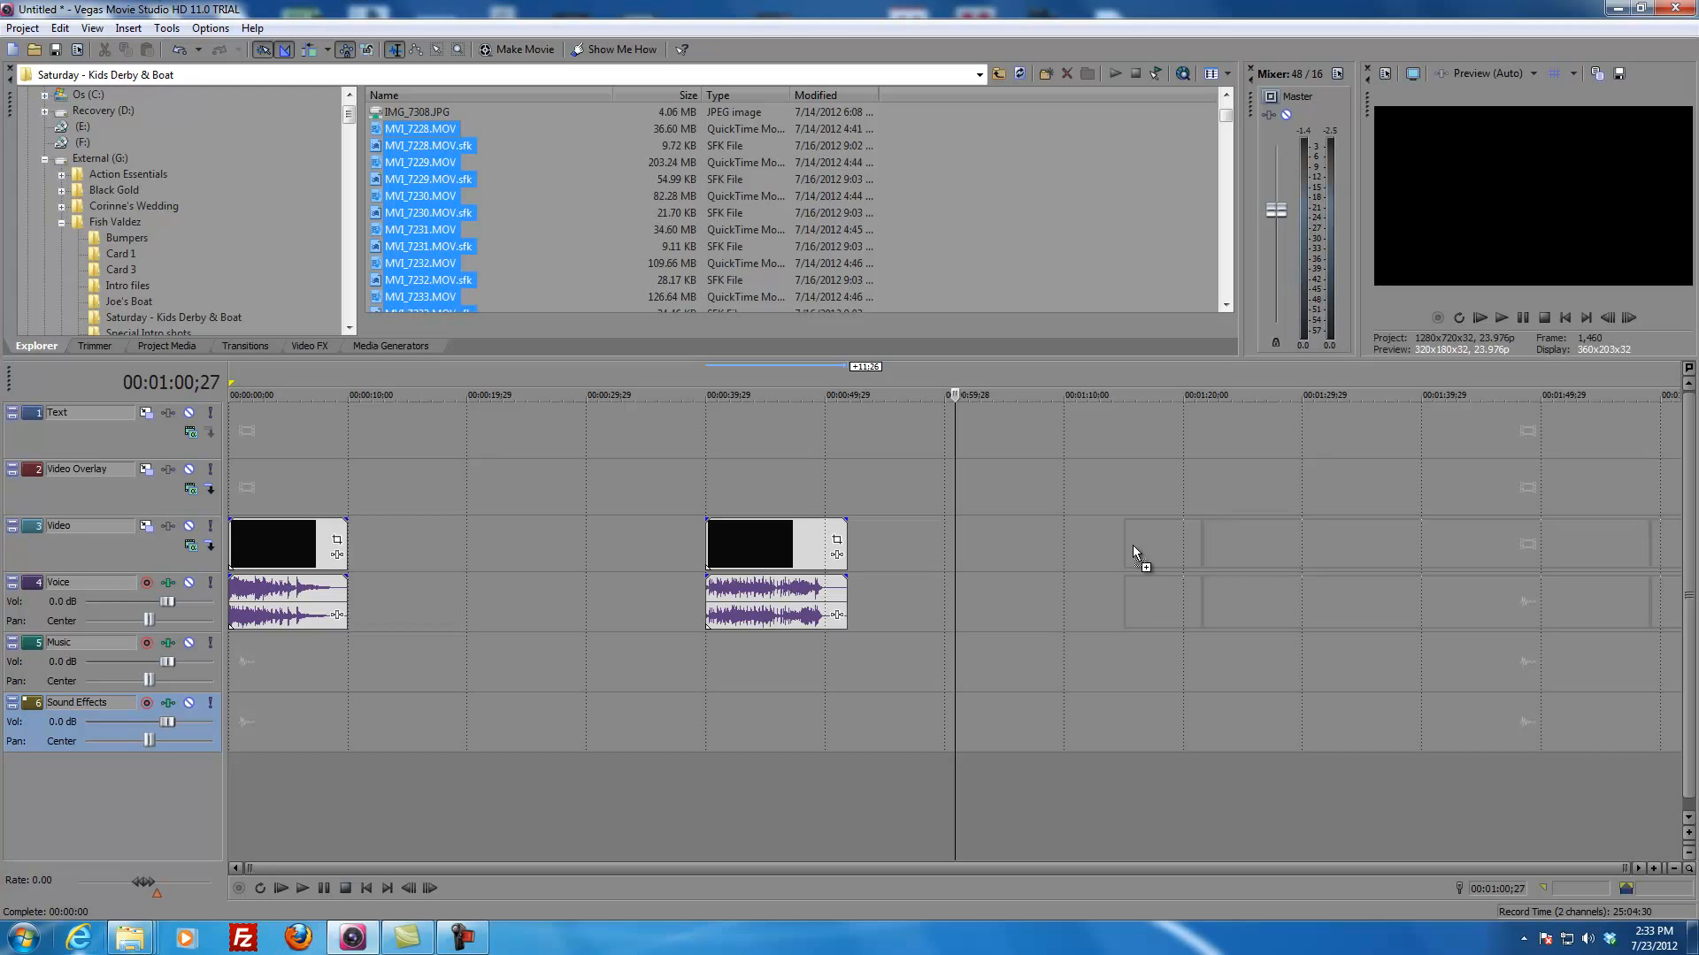
{"action": "left_click_drag", "start_coordinate": [1135, 552], "coordinate": [1135, 552]}
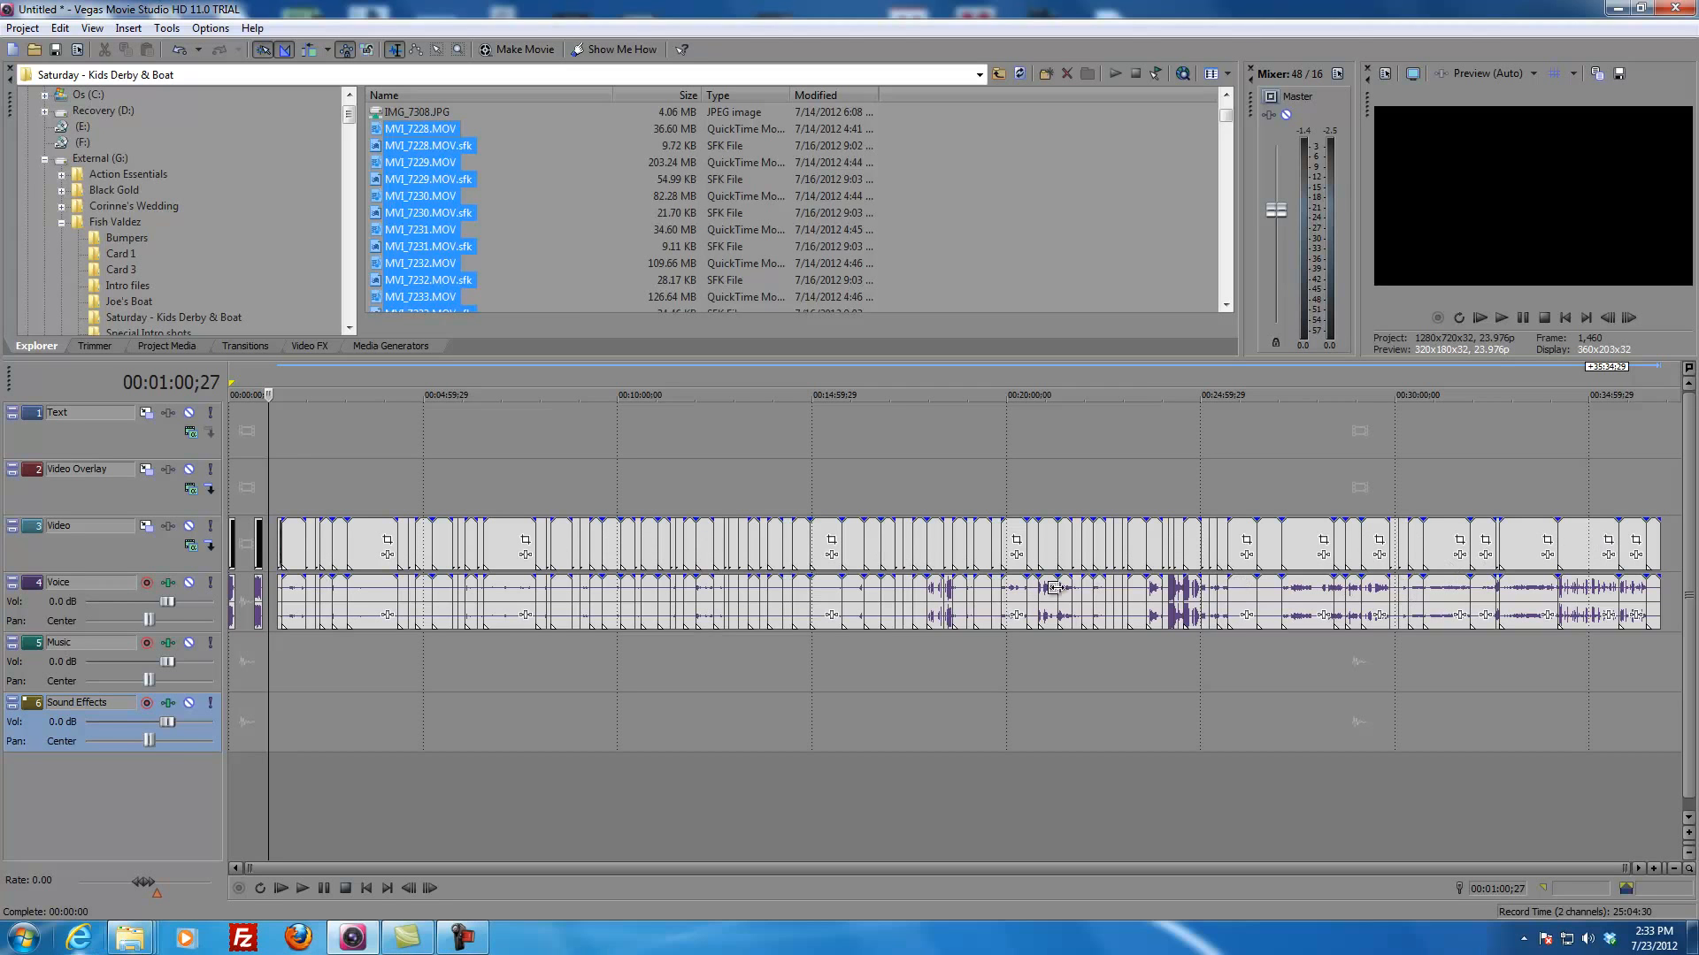
{"action": "left_click", "coordinate": [499, 481]}
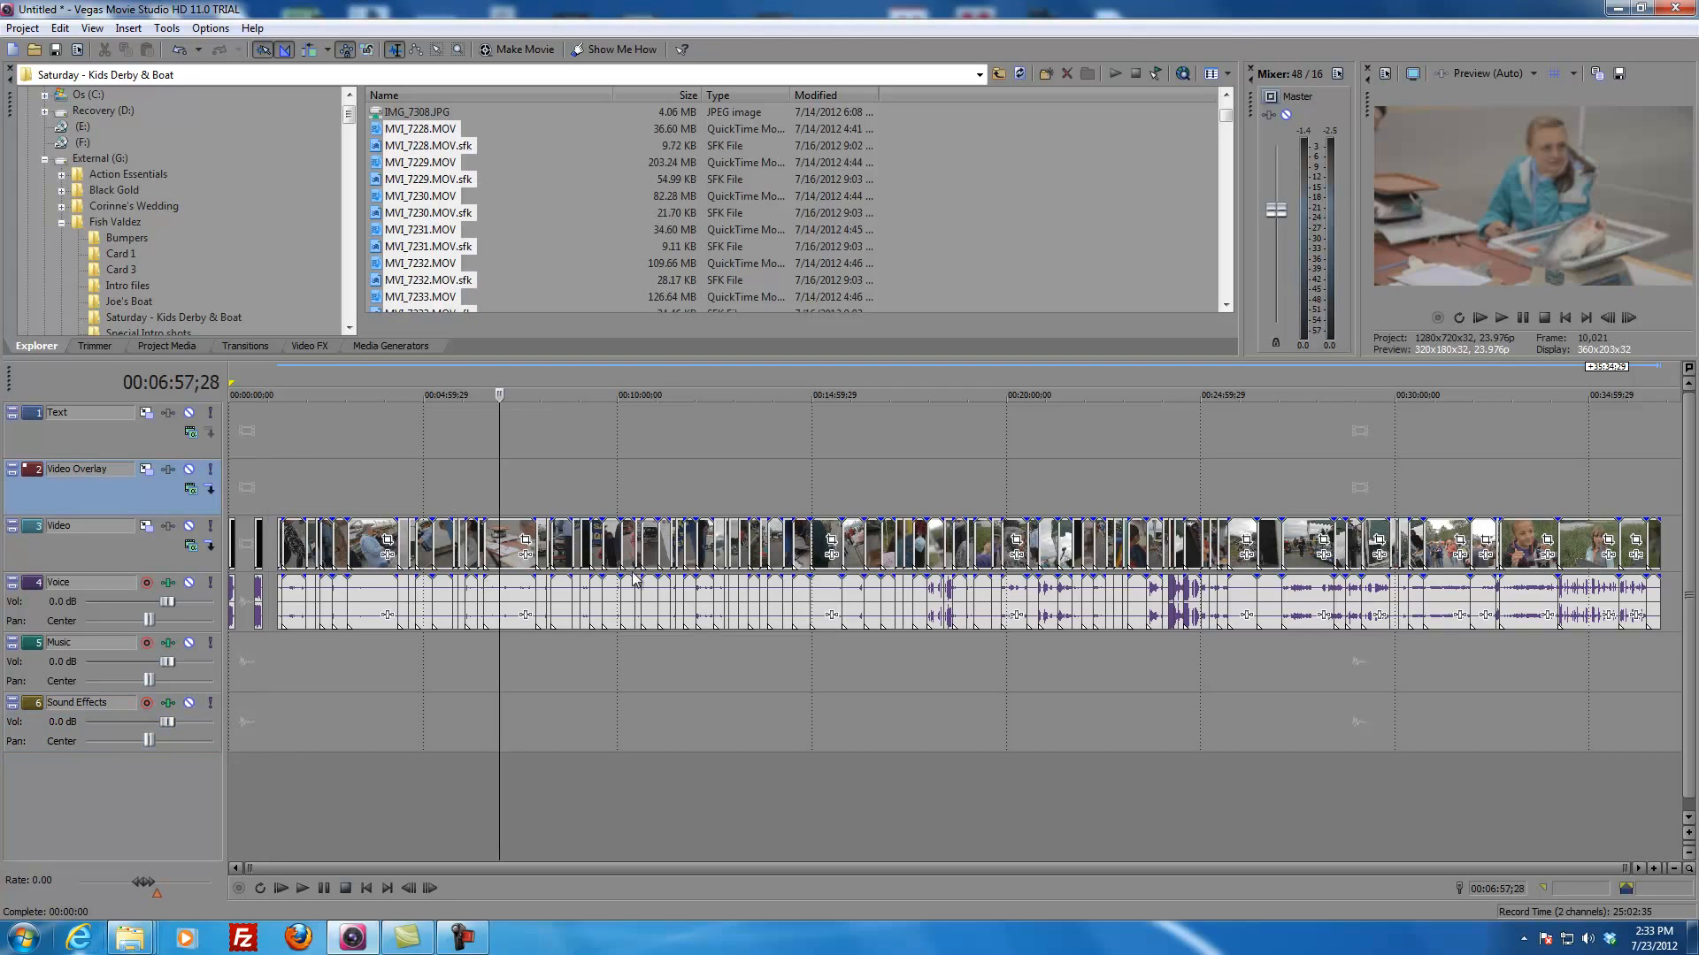
{"action": "left_click", "coordinate": [520, 233]}
{"action": "left_click", "coordinate": [519, 231]}
{"action": "left_click", "coordinate": [462, 147]}
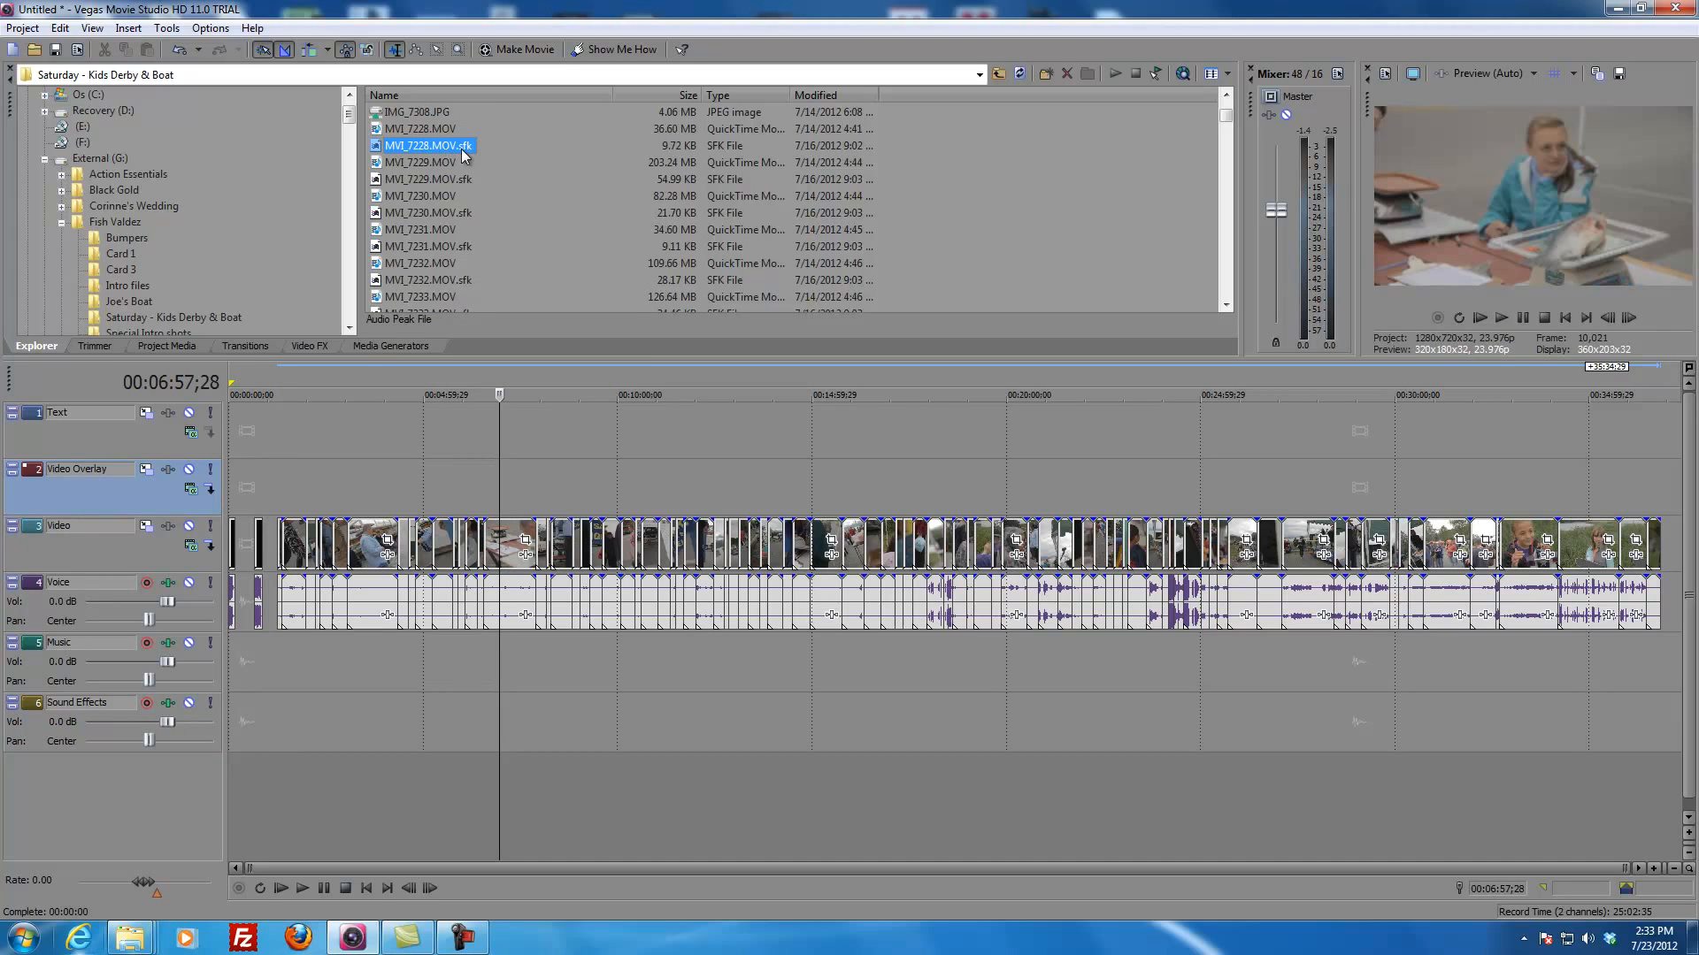
{"action": "left_click", "coordinate": [466, 142], "text": "ctrl"}
{"action": "left_click_drag", "start_coordinate": [456, 150], "coordinate": [407, 155]}
Step: Preview the imported footage at several points across the whole timeline
{"action": "left_click", "coordinate": [357, 477]}
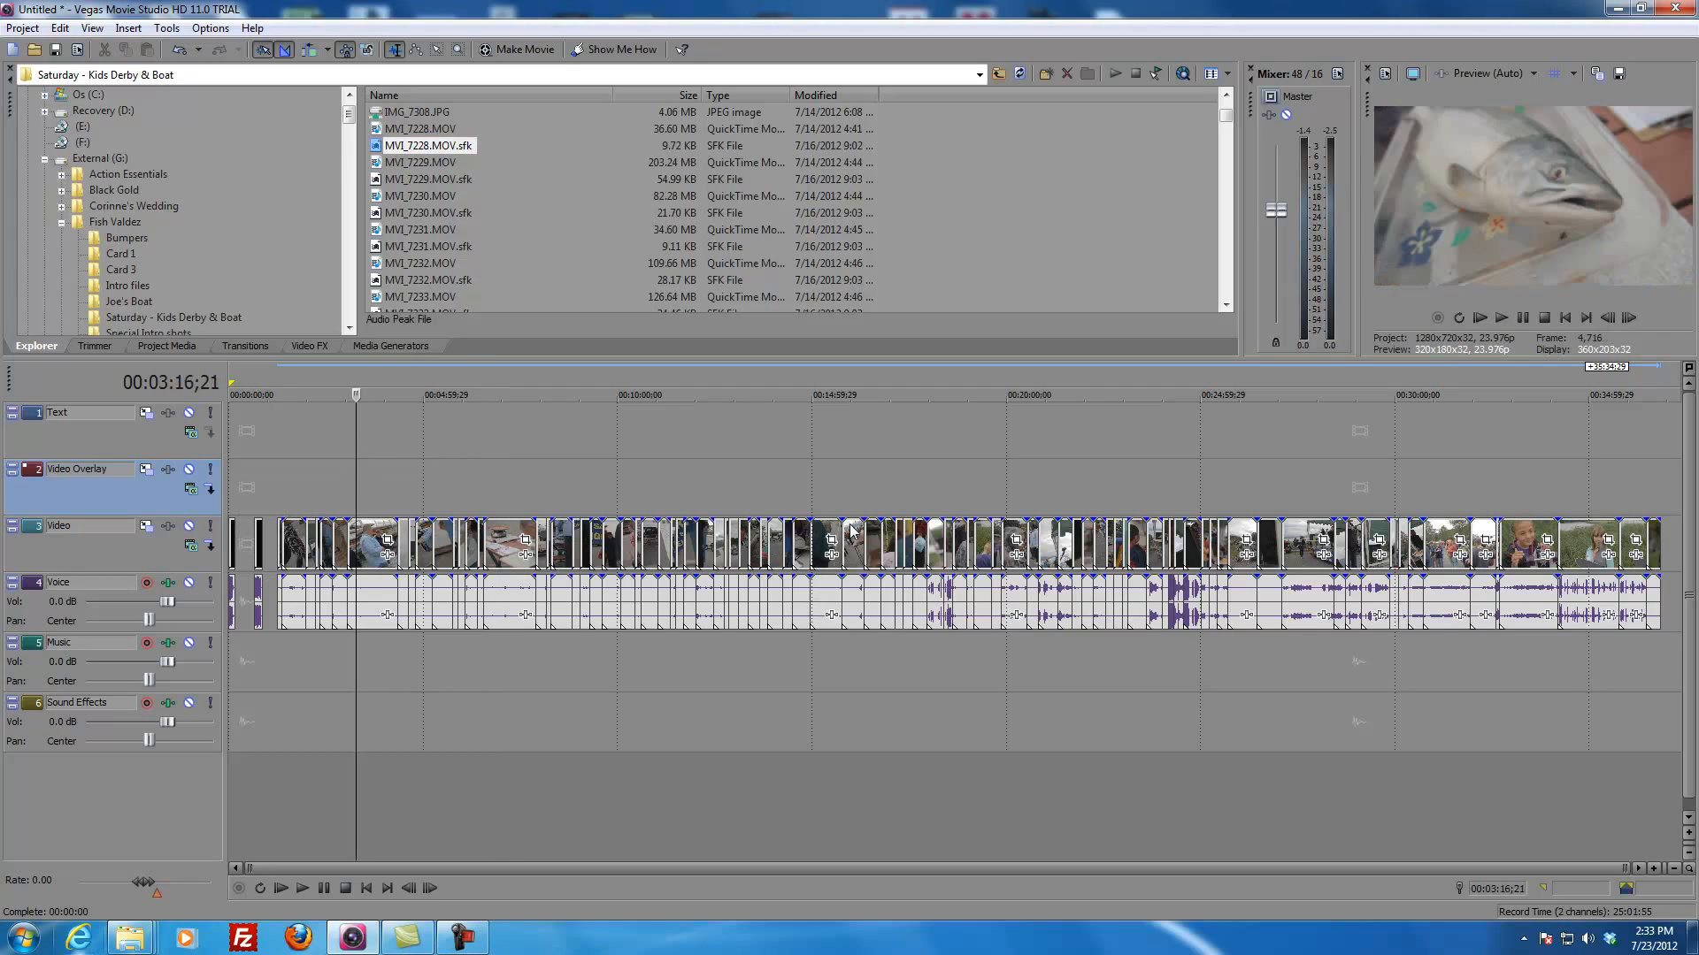
{"action": "left_click", "coordinate": [1393, 492]}
{"action": "left_click", "coordinate": [1558, 506]}
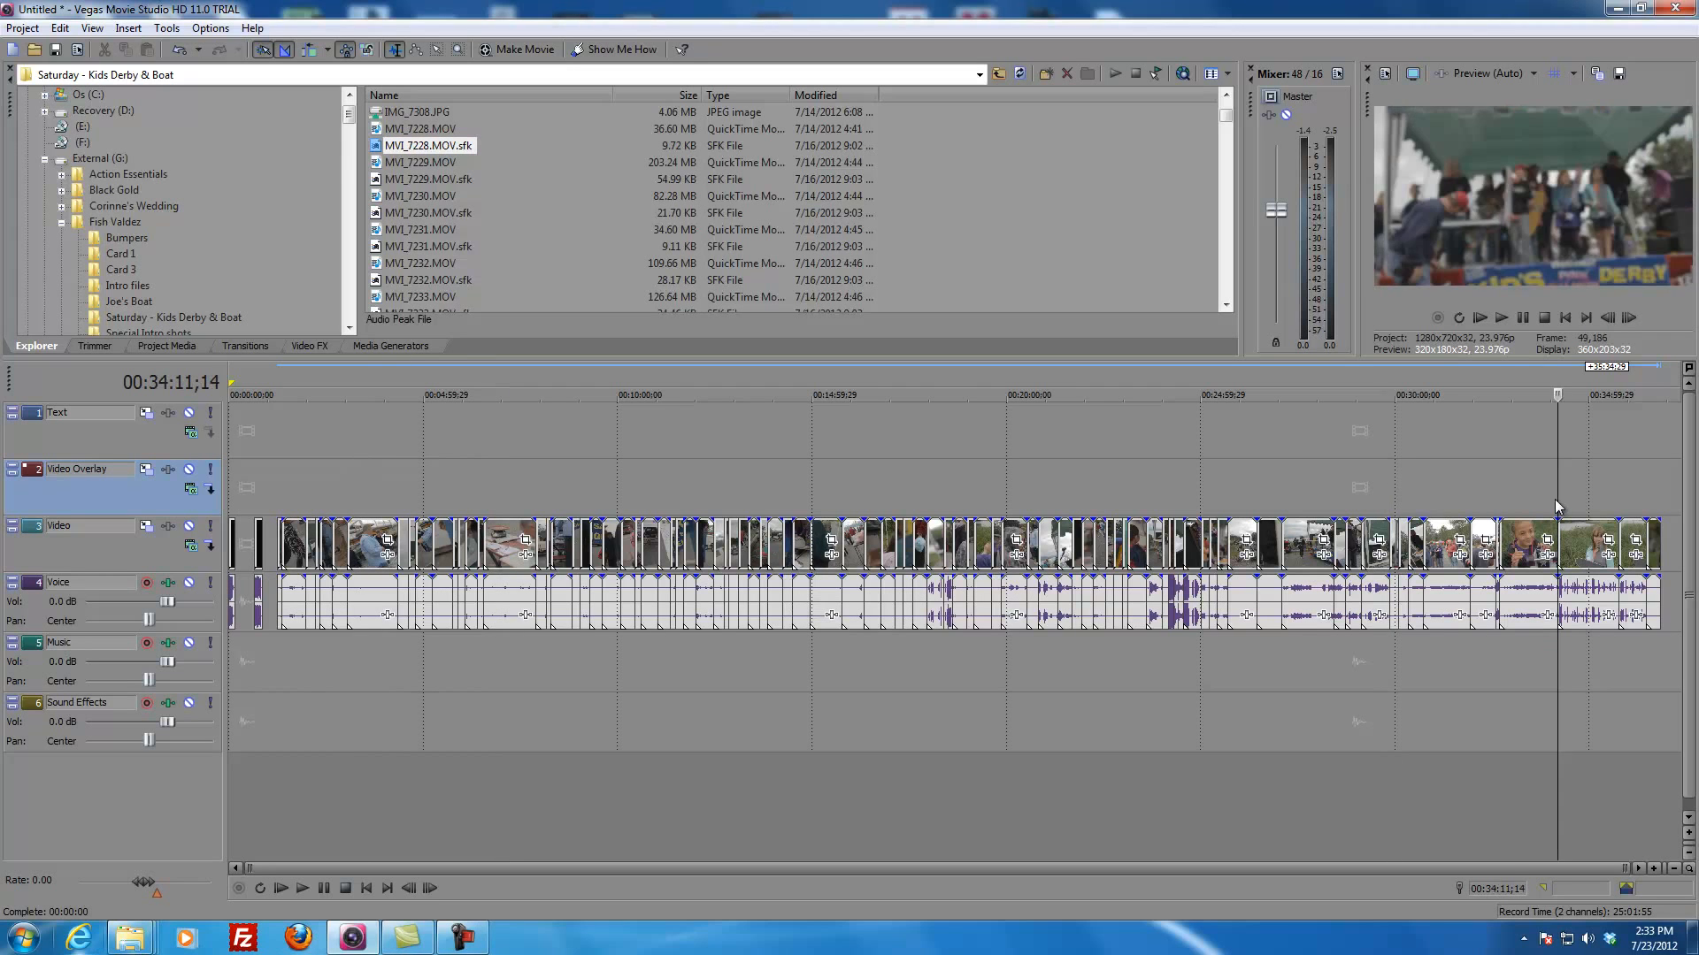
{"action": "left_click", "coordinate": [927, 487]}
{"action": "left_click", "coordinate": [359, 491]}
{"action": "left_click", "coordinate": [338, 473]}
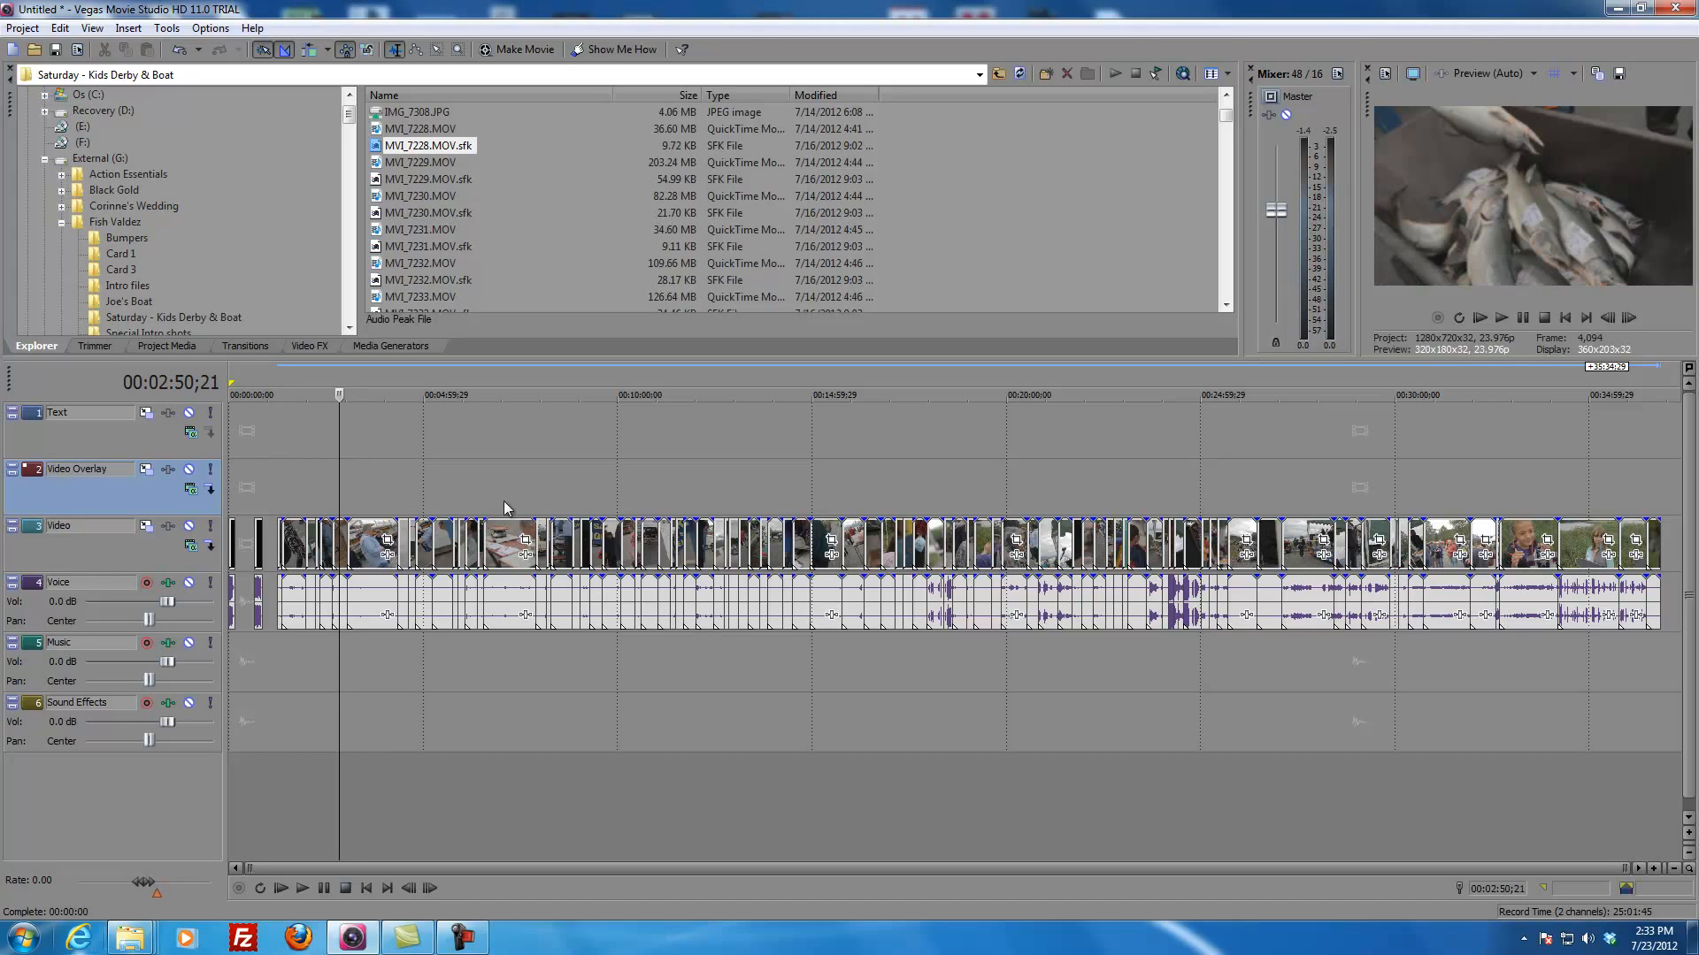
{"action": "left_click", "coordinate": [856, 488]}
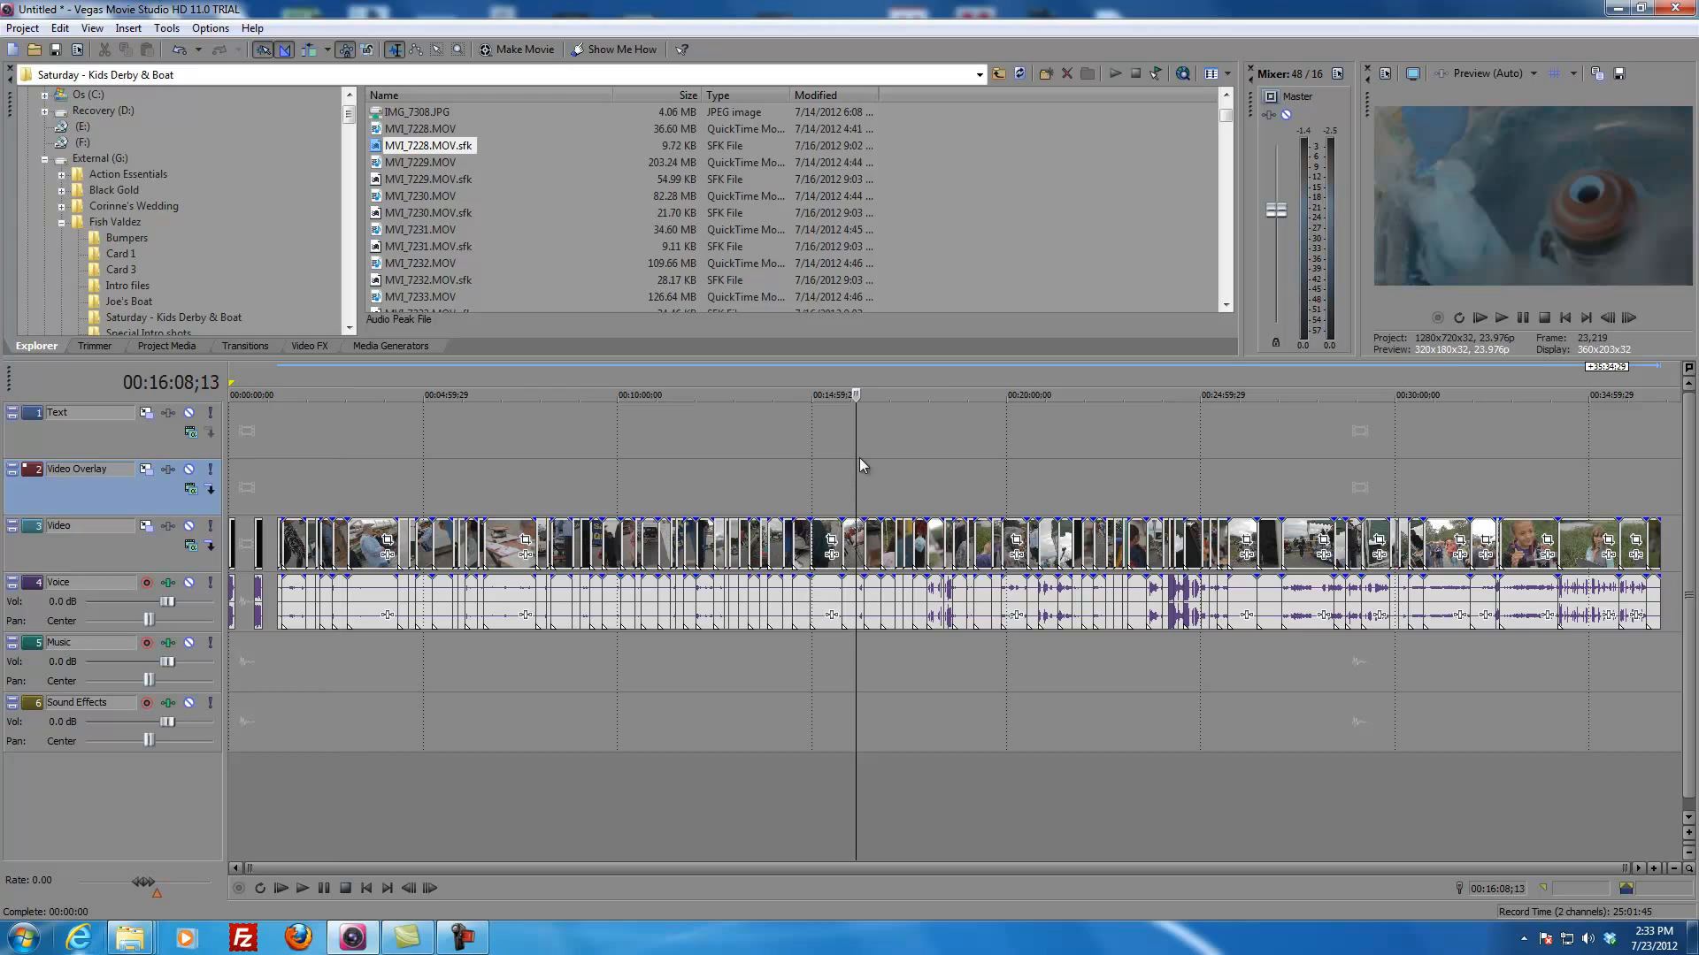
Step: Examine frames of the clips around 00:16:08 close up on the timeline
{"action": "scroll", "coordinate": [860, 458], "scroll_direction": "up", "scroll_amount": 6}
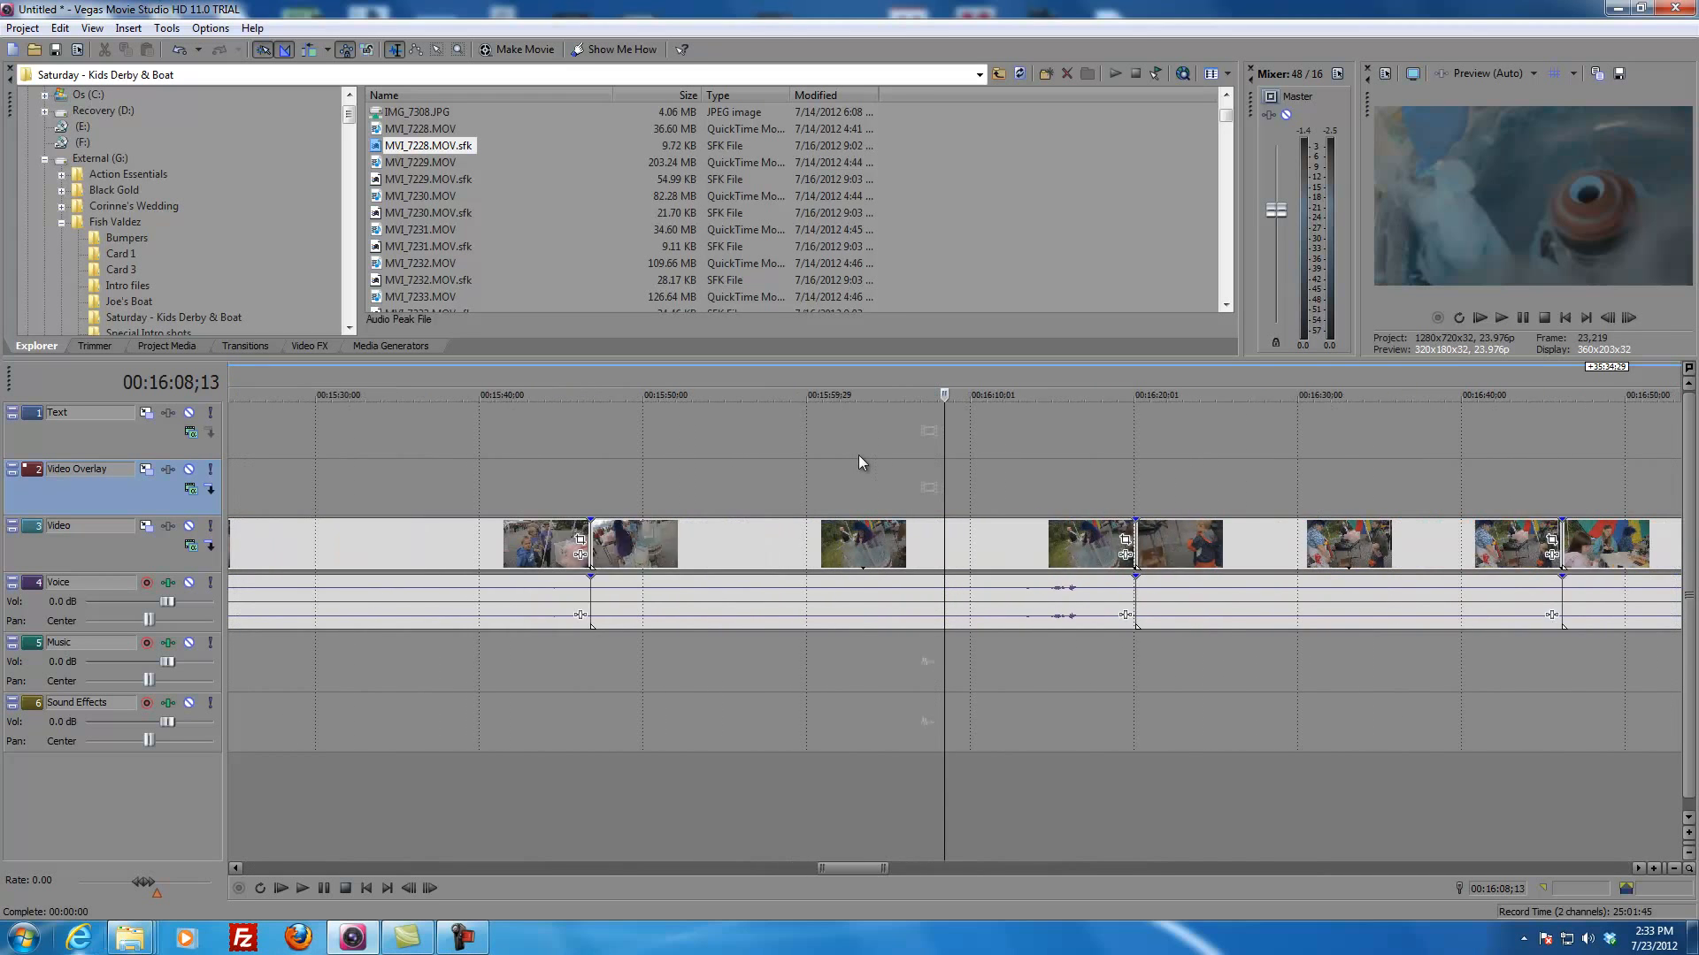
{"action": "scroll", "coordinate": [858, 457], "scroll_direction": "up", "scroll_amount": 2}
{"action": "left_click", "coordinate": [914, 461]}
{"action": "left_click", "coordinate": [974, 461]}
{"action": "left_click", "coordinate": [944, 462]}
{"action": "left_click", "coordinate": [788, 453]}
{"action": "left_click", "coordinate": [652, 469]}
{"action": "left_click", "coordinate": [520, 467]}
{"action": "left_click", "coordinate": [698, 482]}
{"action": "left_click", "coordinate": [936, 483]}
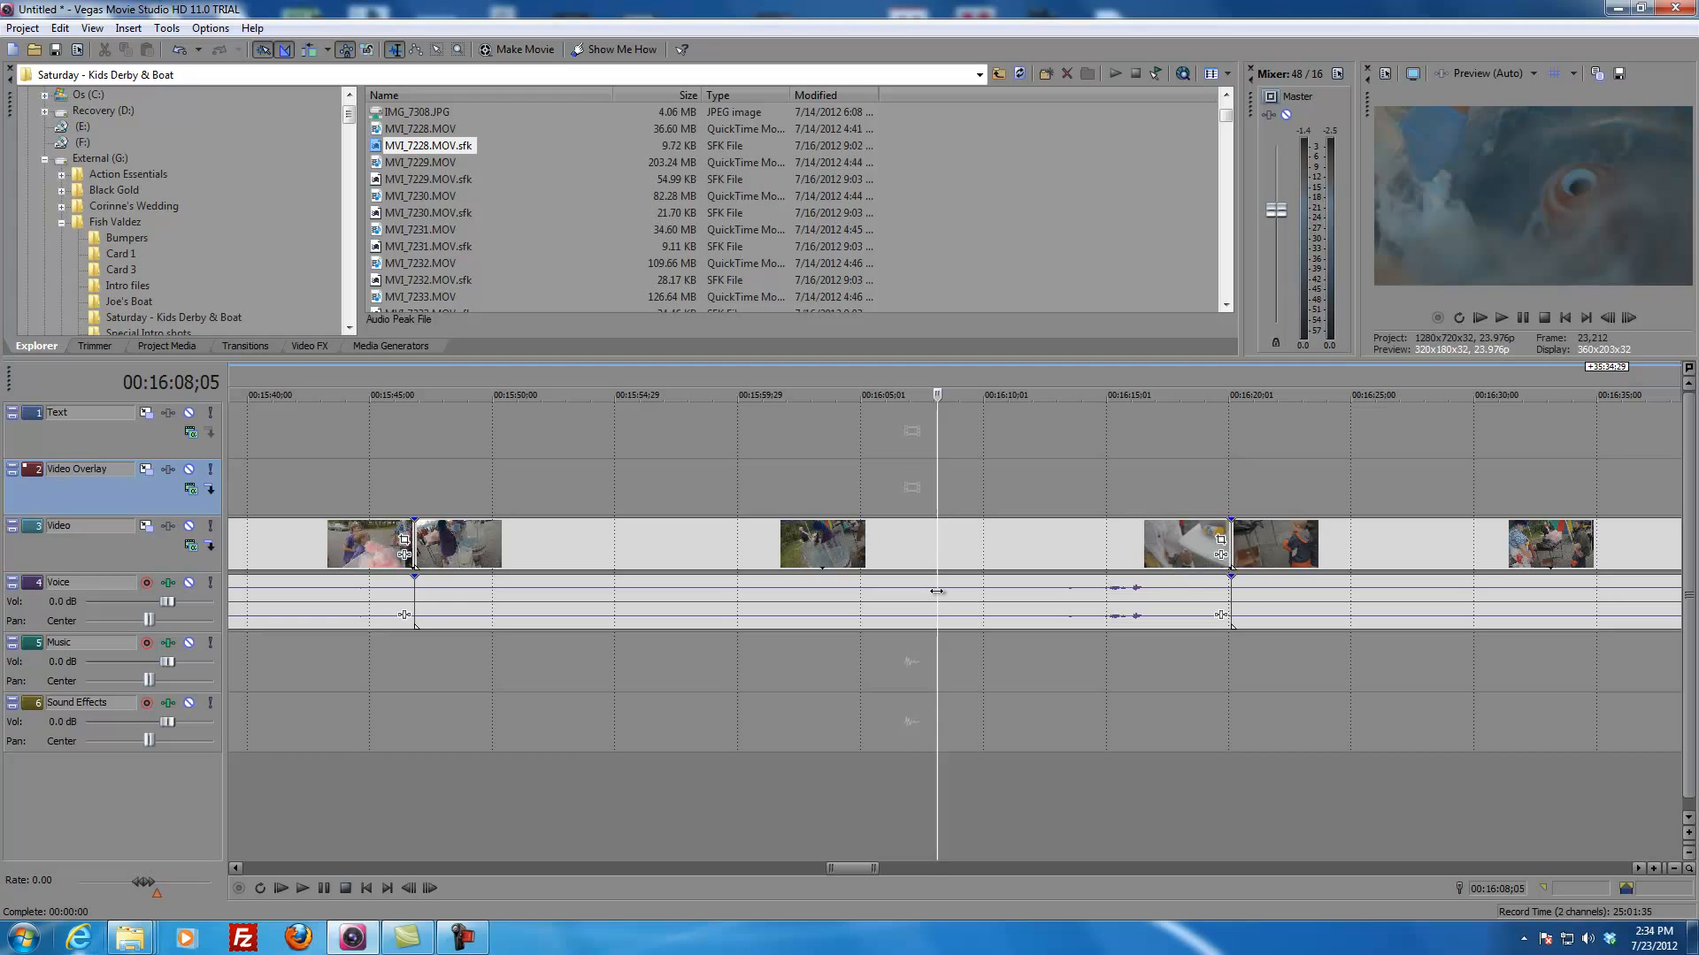
{"action": "scroll", "coordinate": [997, 492], "scroll_direction": "down", "scroll_amount": 10}
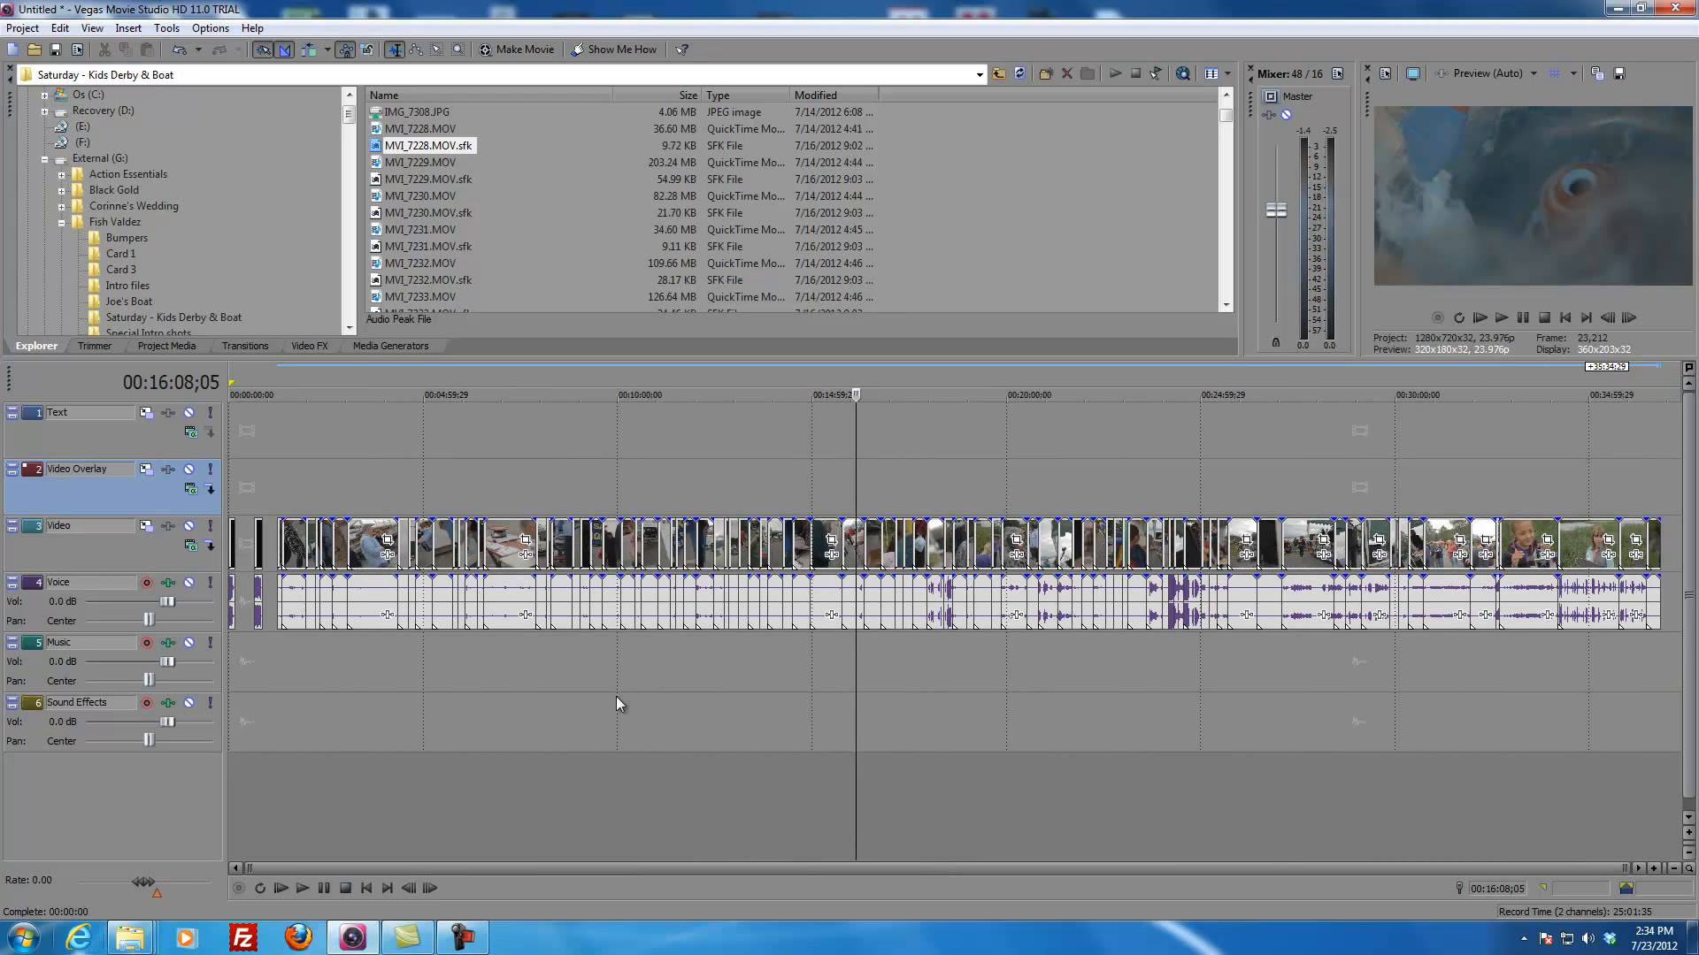
Step: Examine the clips around 00:35:07, 00:07:06 and 00:23:07 close up, checking the intro's end in between
{"action": "left_click", "coordinate": [1595, 476]}
{"action": "scroll", "coordinate": [1605, 480], "scroll_direction": "up", "scroll_amount": 5}
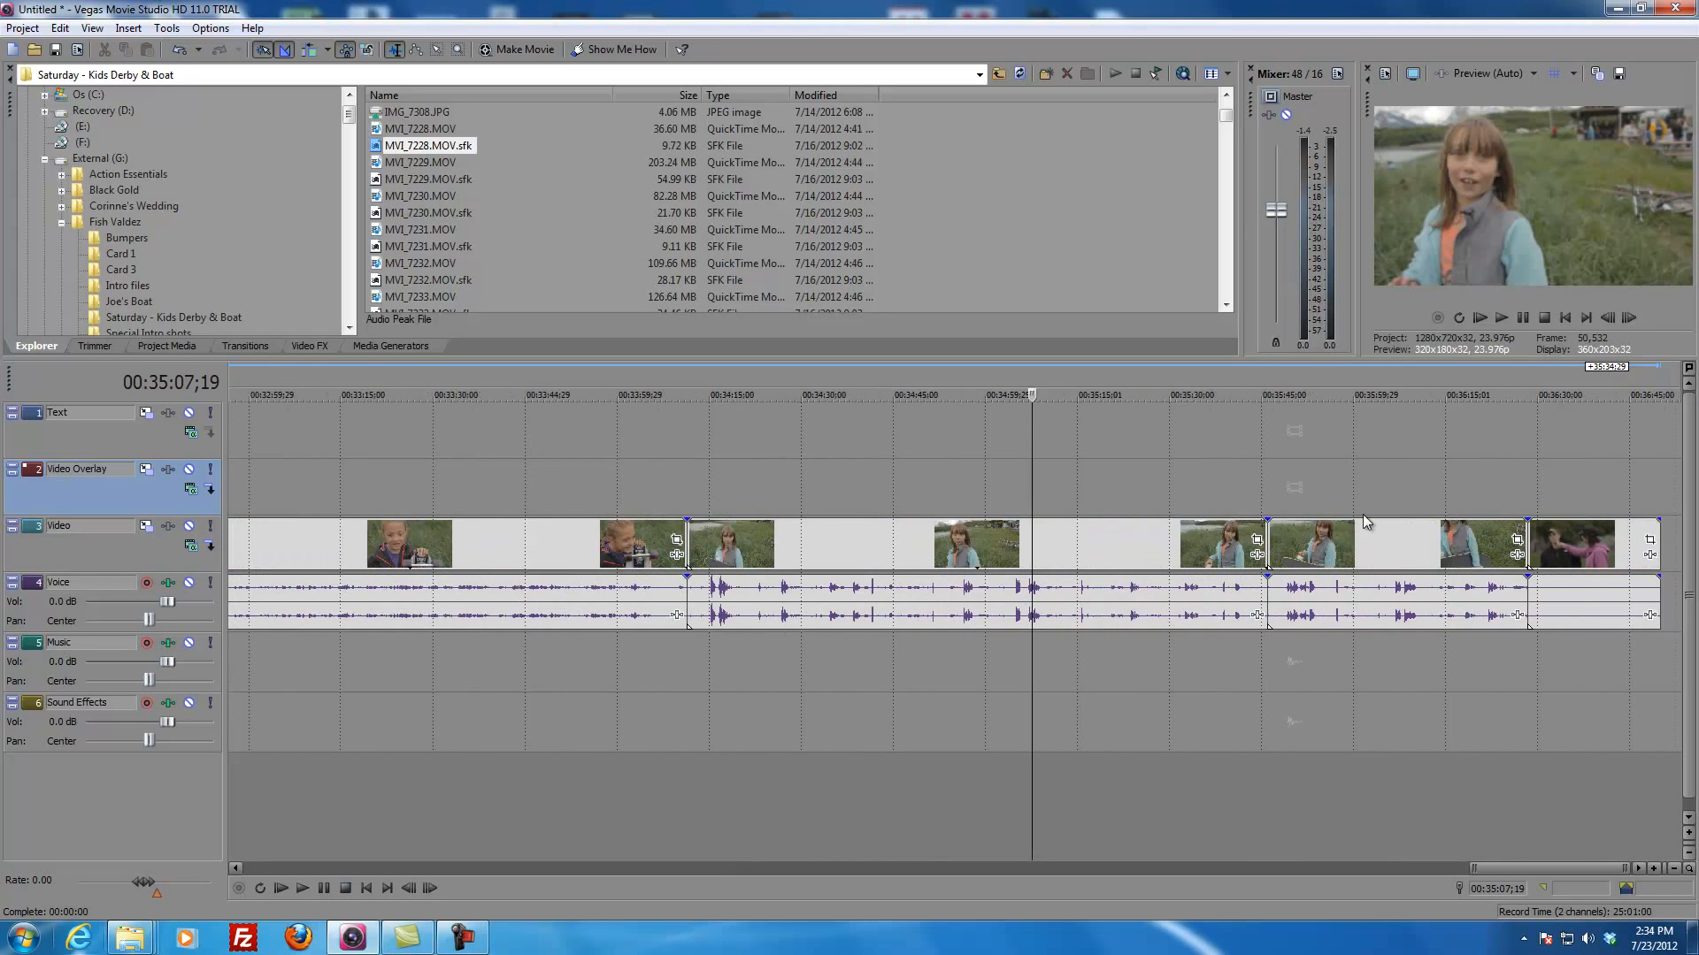
{"action": "scroll", "coordinate": [1051, 593], "scroll_direction": "down", "scroll_amount": 5}
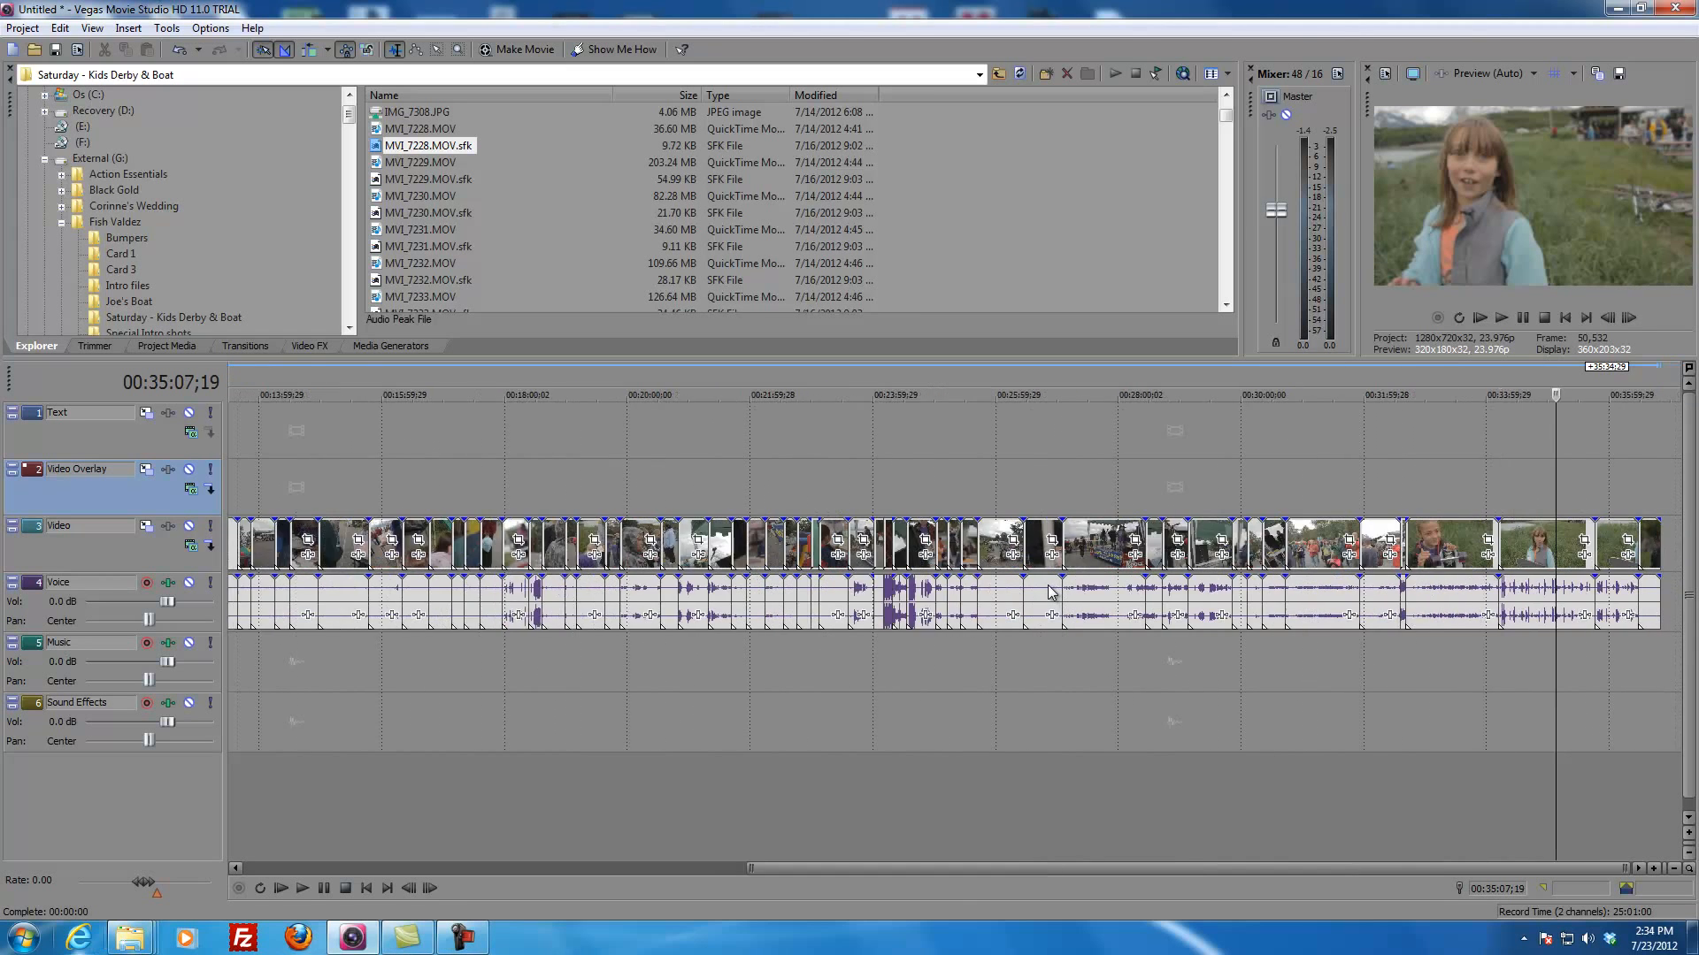
{"action": "left_click", "coordinate": [505, 497]}
{"action": "scroll", "coordinate": [577, 567], "scroll_direction": "up", "scroll_amount": 4}
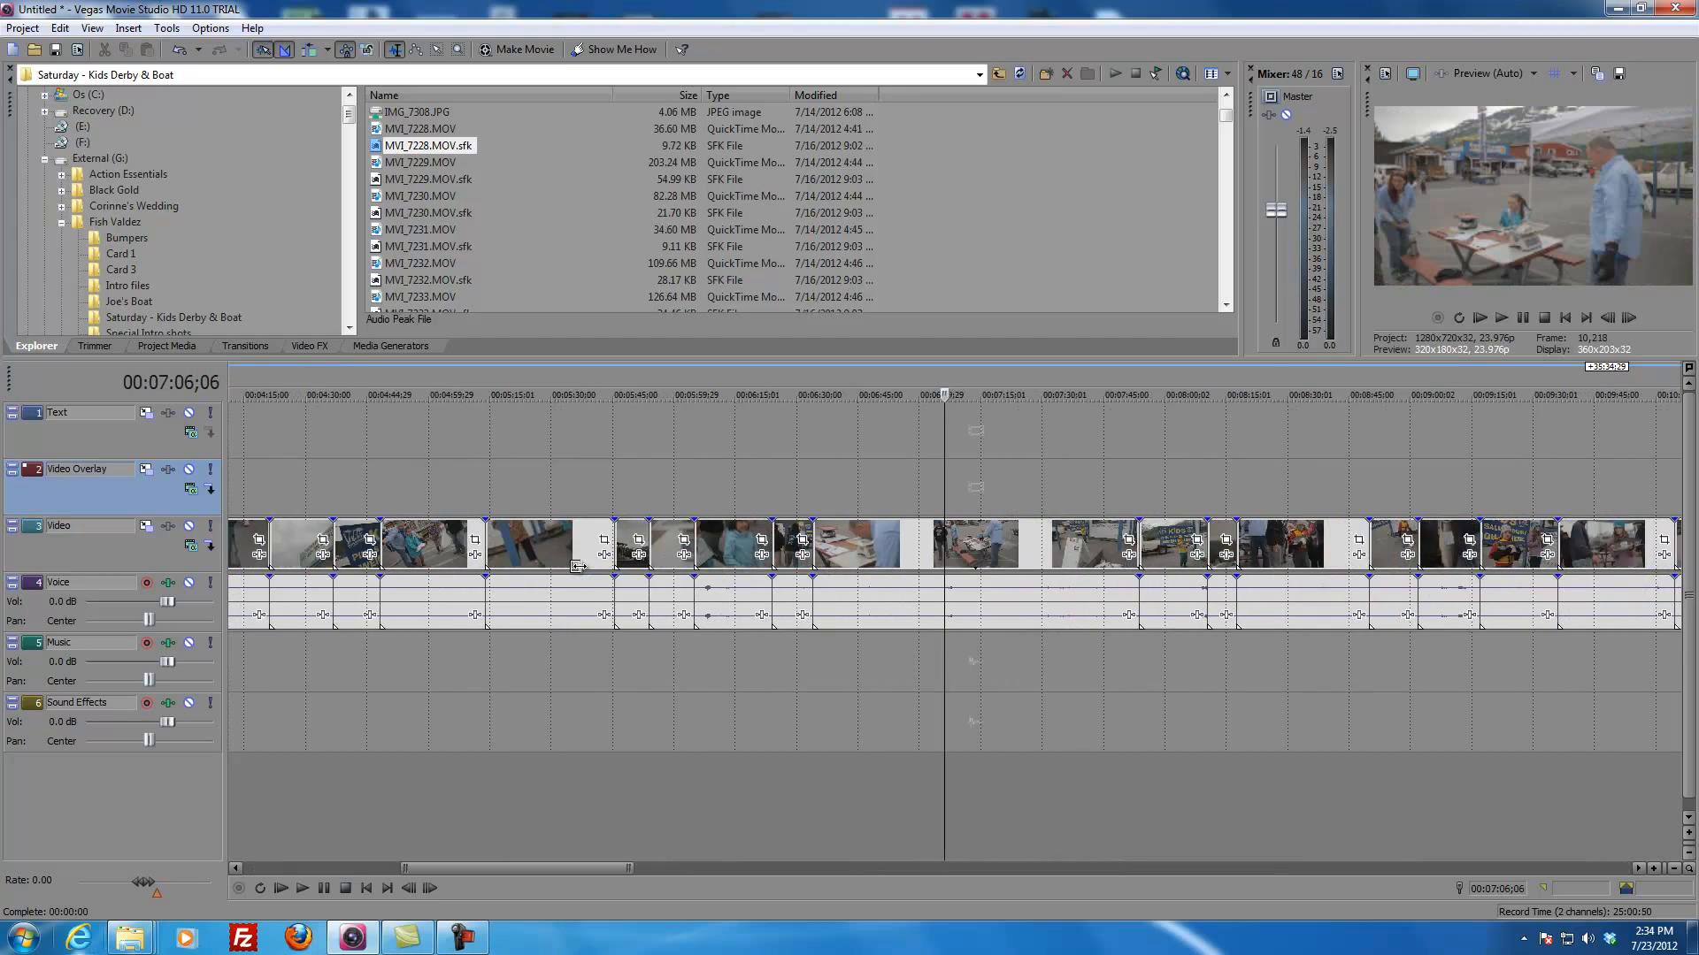
{"action": "scroll", "coordinate": [859, 552], "scroll_direction": "down", "scroll_amount": 6}
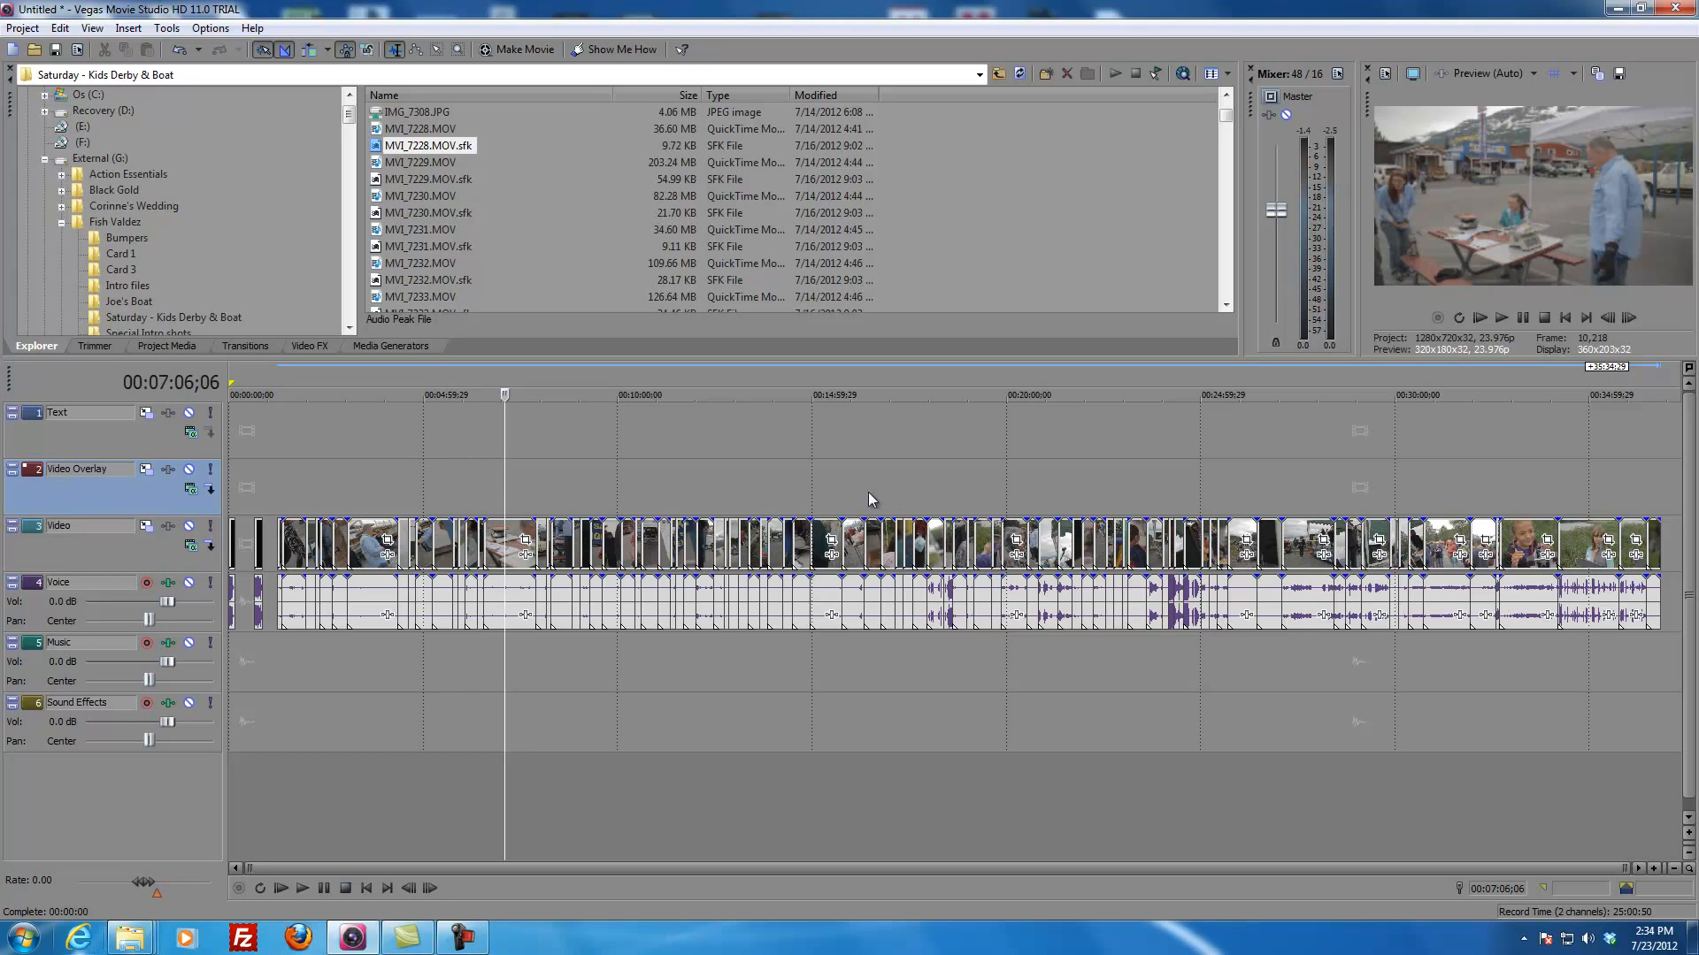
{"action": "left_click", "coordinate": [235, 492]}
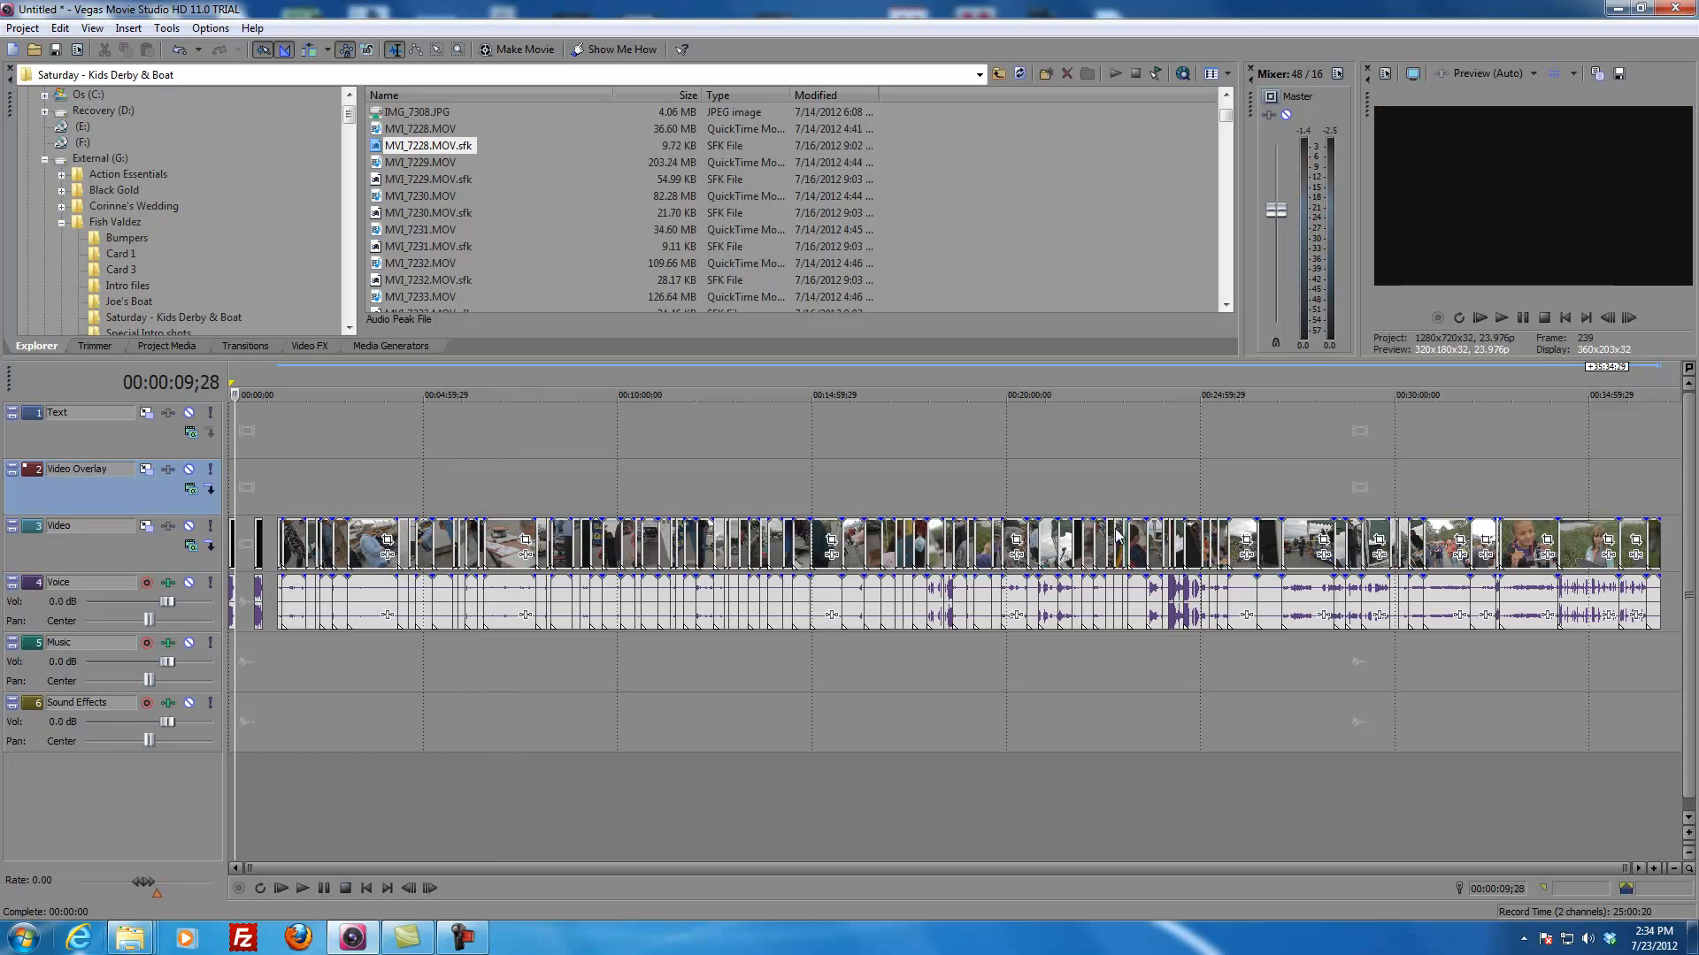
{"action": "left_click", "coordinate": [1145, 493]}
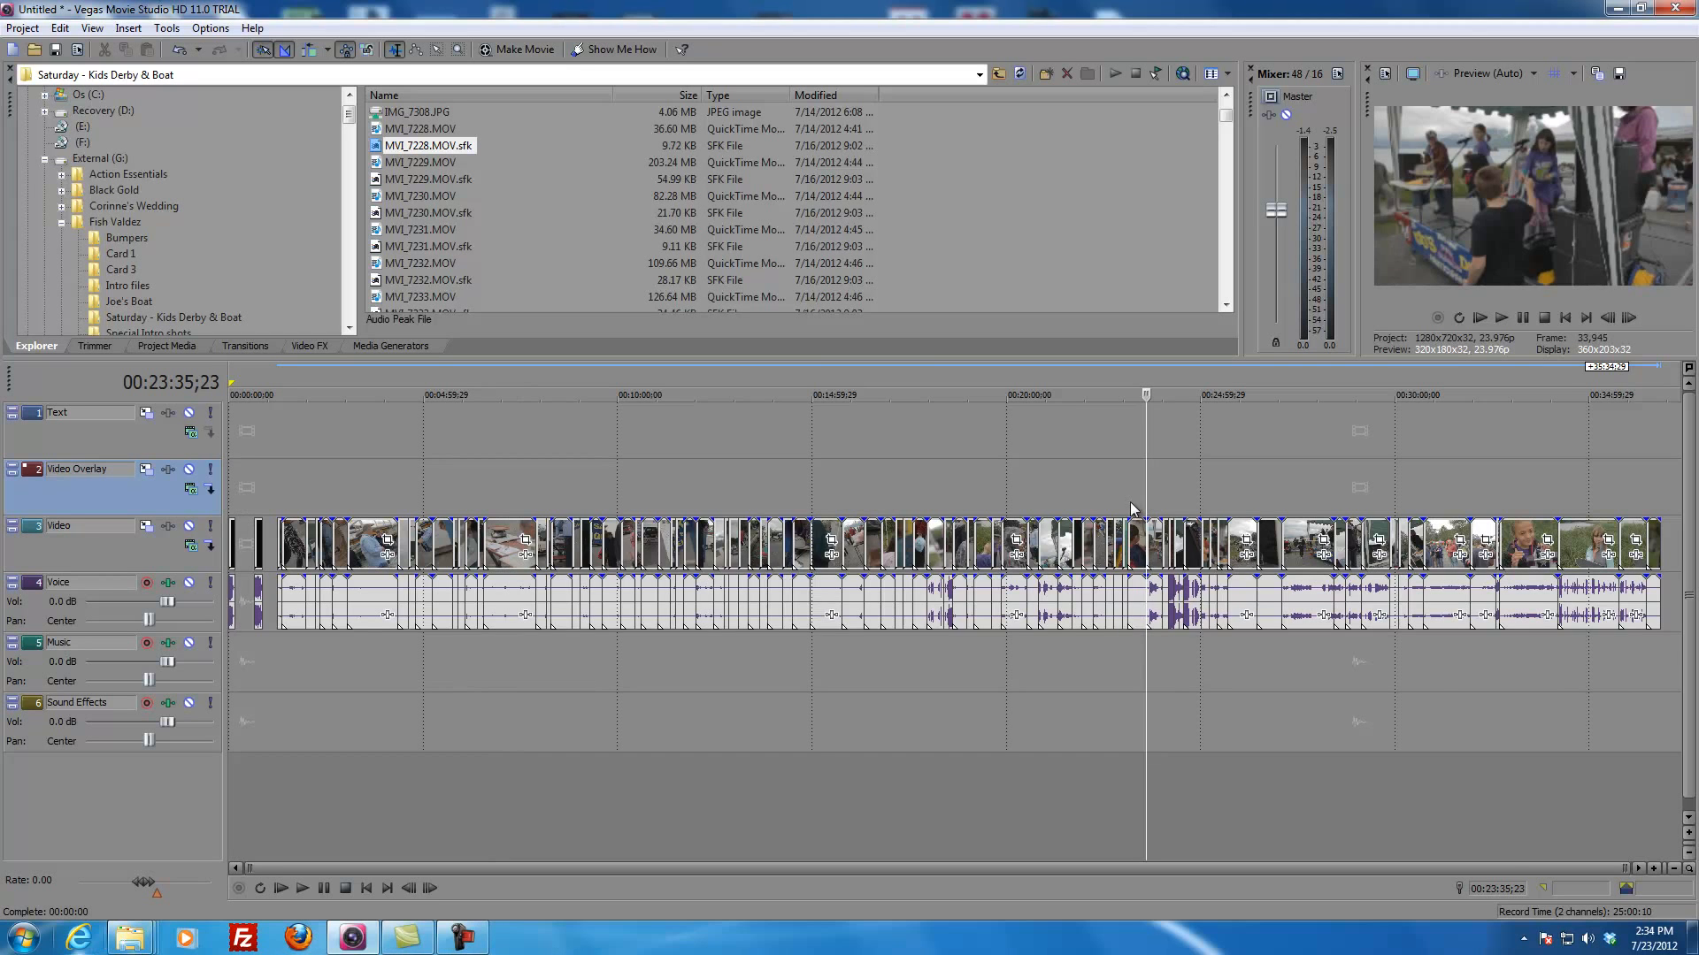
{"action": "left_click", "coordinate": [1127, 509]}
{"action": "scroll", "coordinate": [1178, 547], "scroll_direction": "up", "scroll_amount": 1}
{"action": "scroll", "coordinate": [1179, 551], "scroll_direction": "up", "scroll_amount": 8}
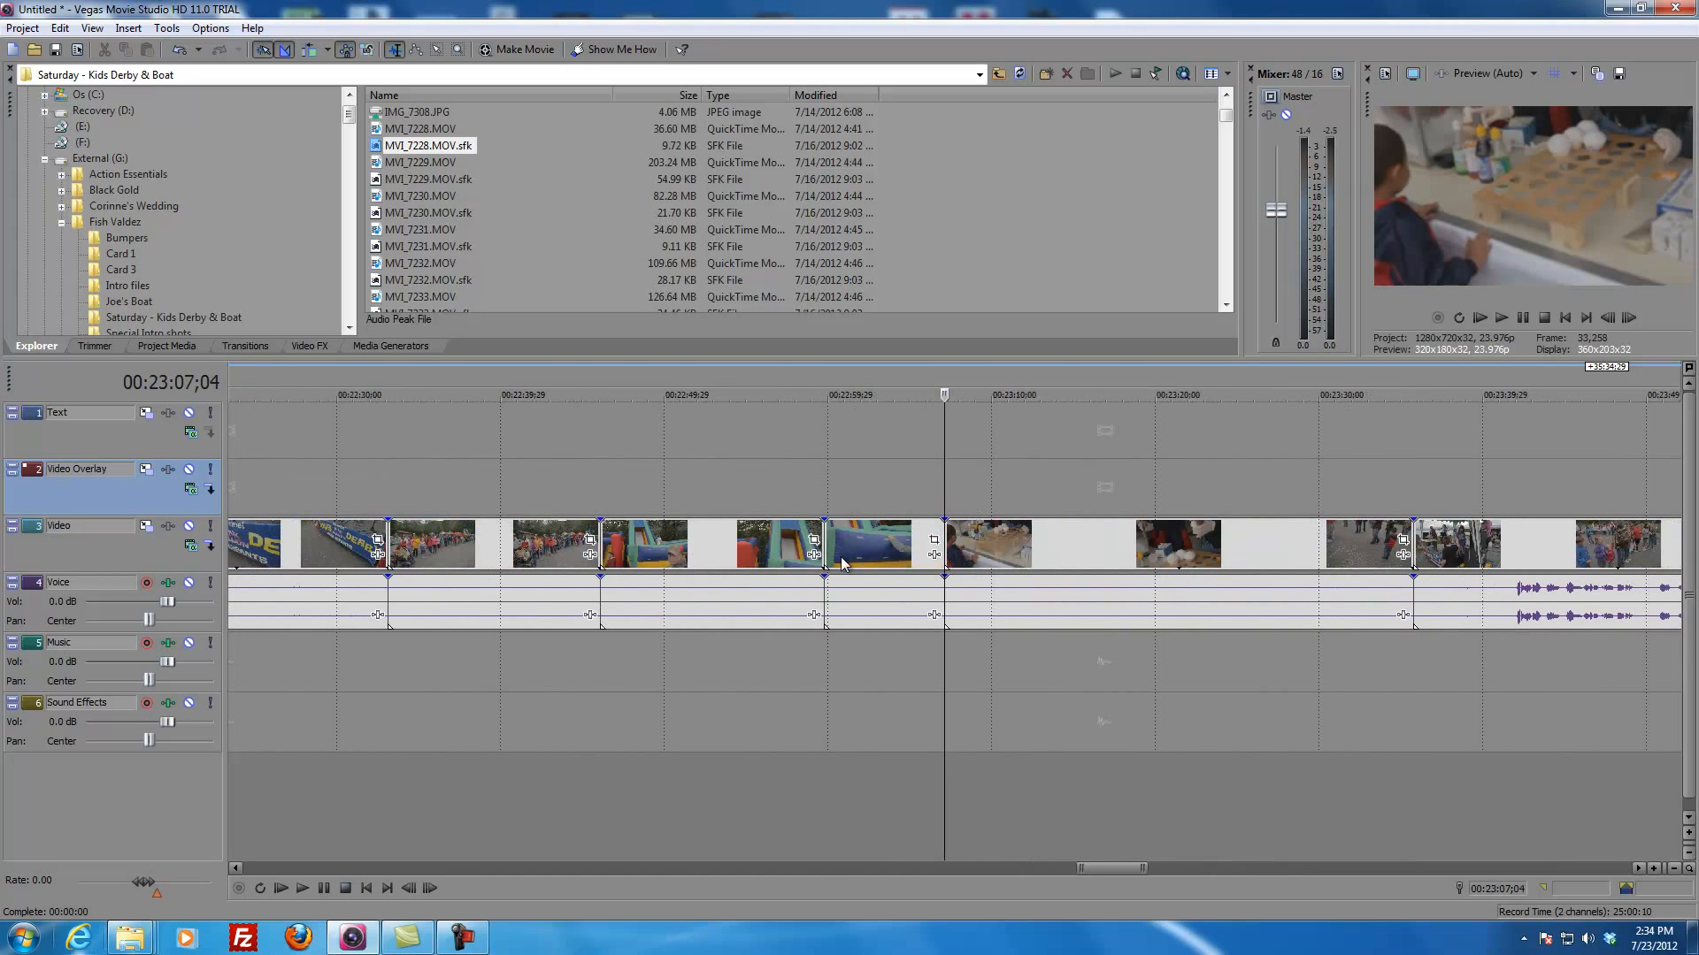
{"action": "left_click", "coordinate": [674, 556]}
{"action": "left_click_drag", "start_coordinate": [673, 486], "coordinate": [923, 494]}
{"action": "left_click", "coordinate": [847, 538]}
{"action": "key", "text": "s"}
{"action": "key", "text": "s"}
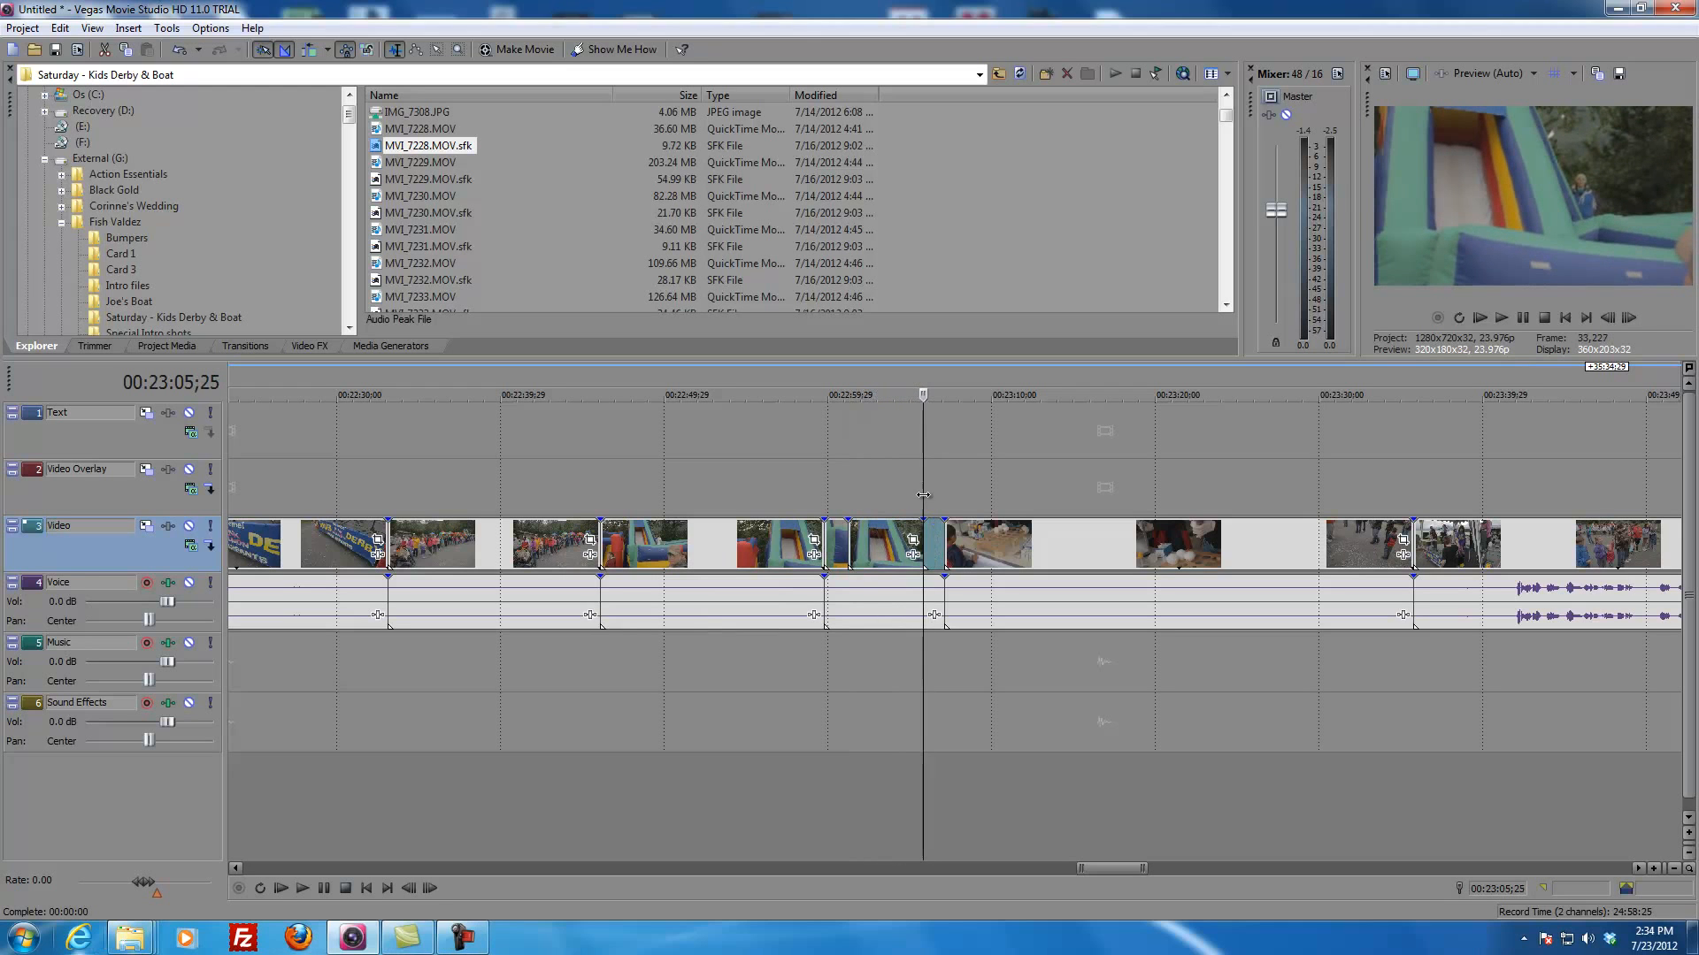
{"action": "left_click", "coordinate": [888, 544]}
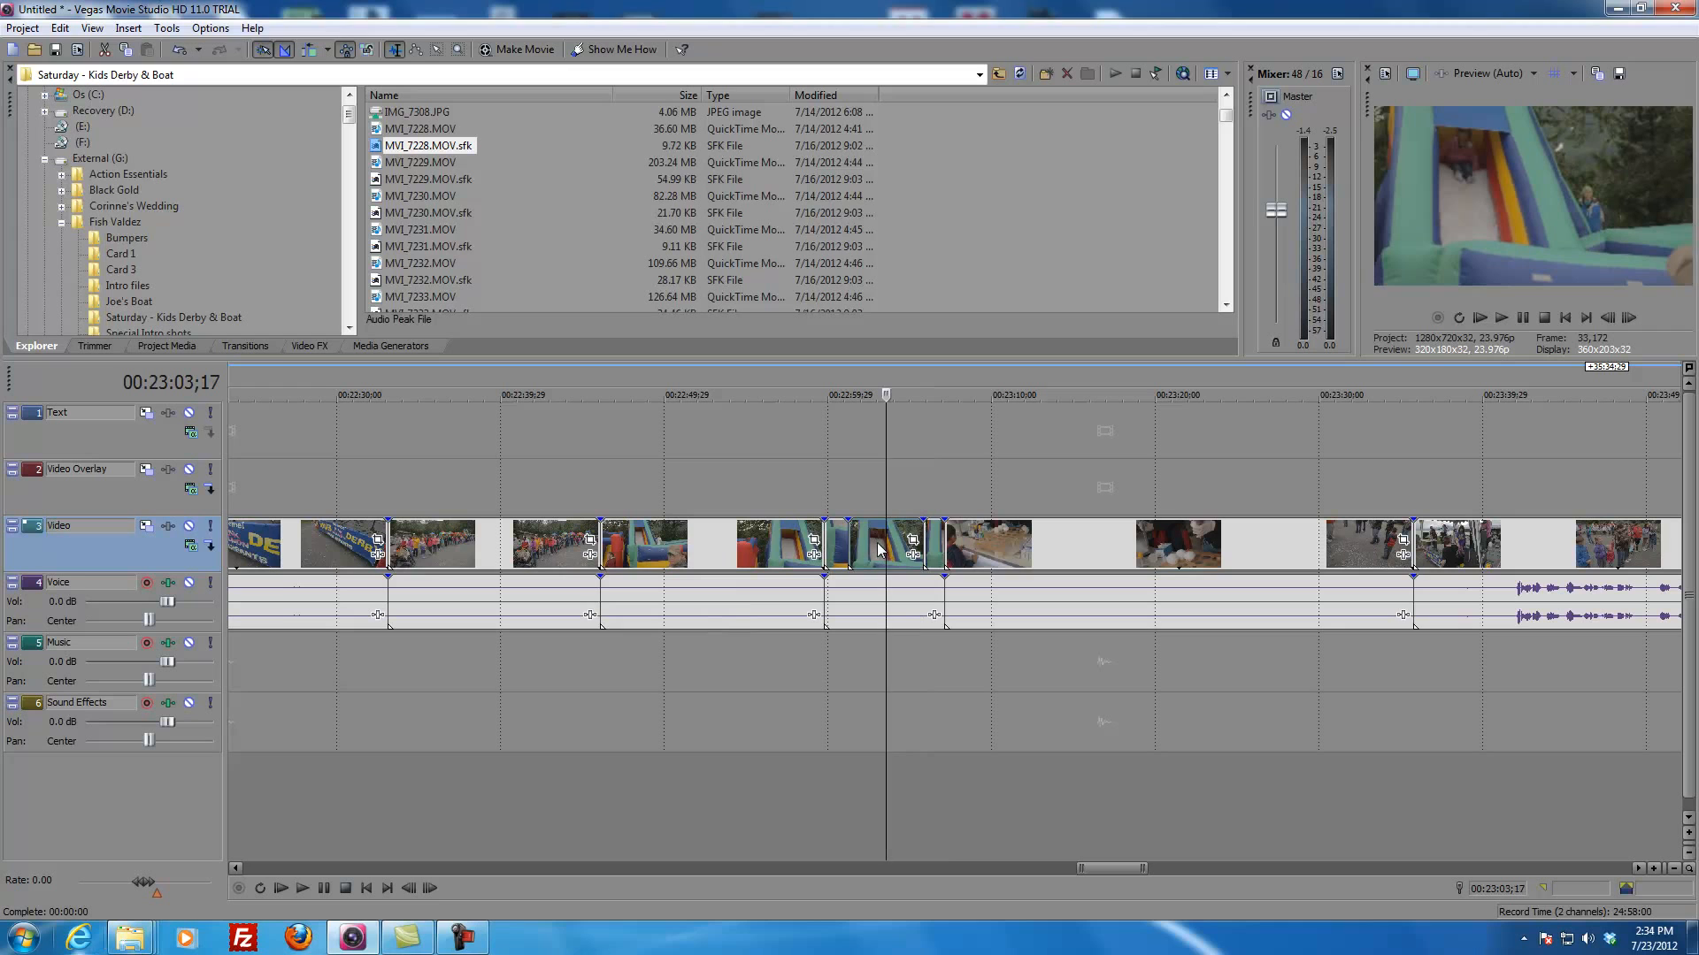
{"action": "left_click", "coordinate": [848, 492]}
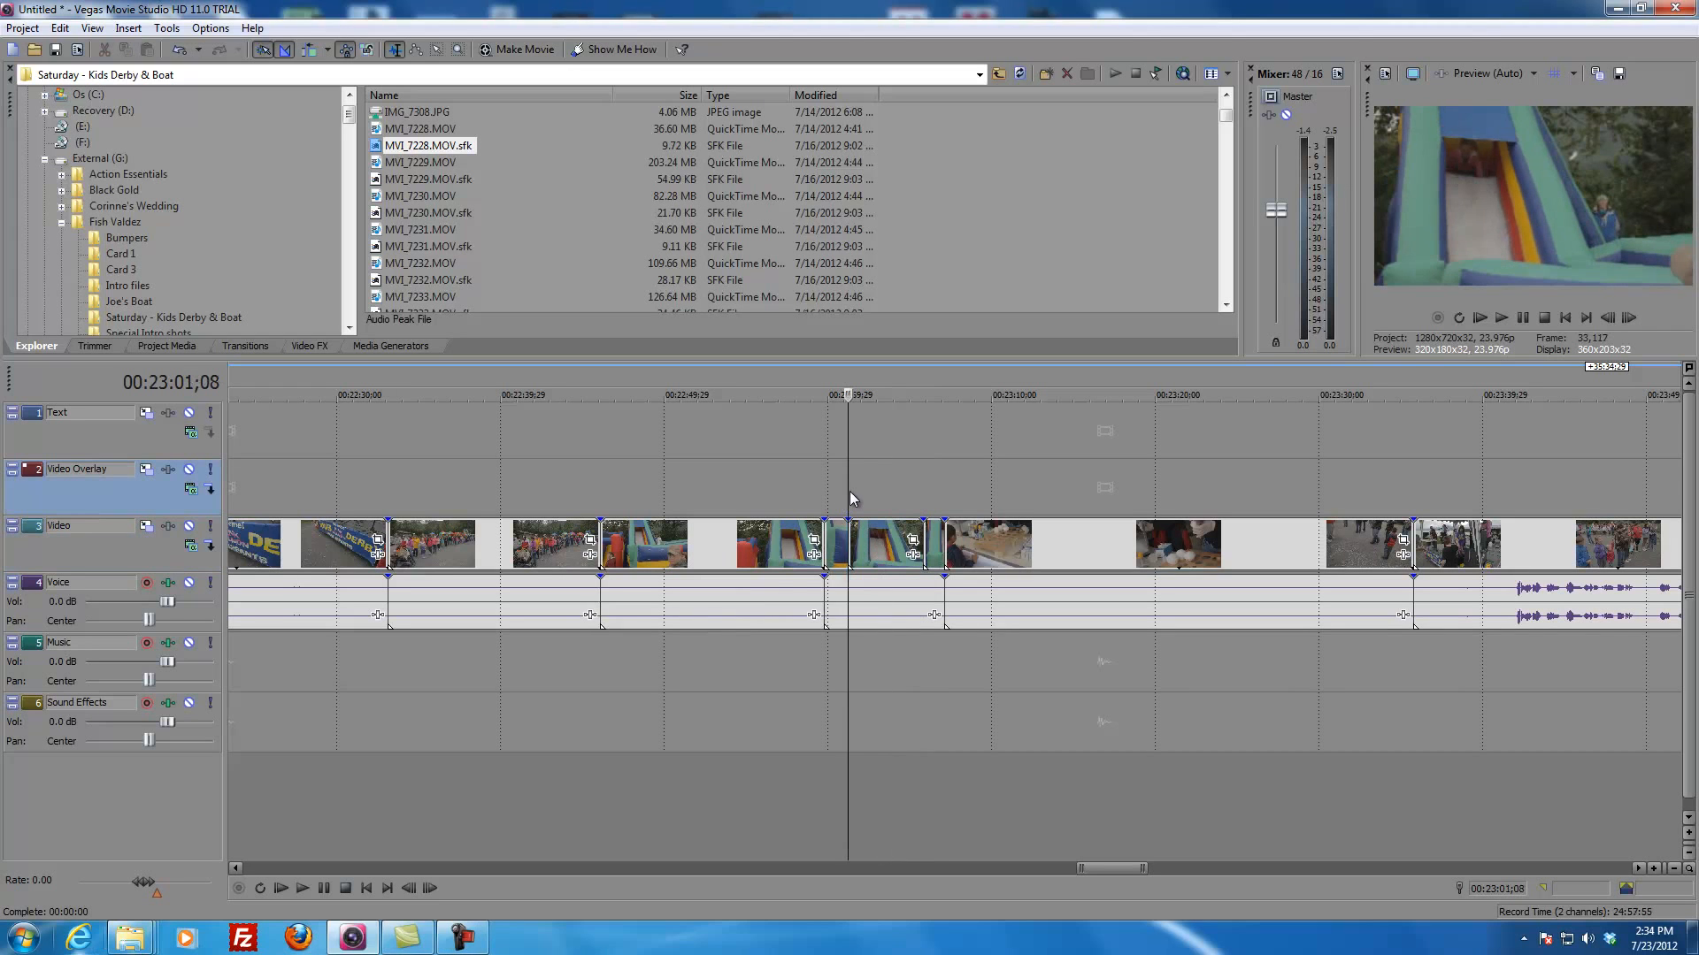
{"action": "mouse_move", "coordinate": [848, 498]}
{"action": "left_mouse_down"}
{"action": "mouse_move", "coordinate": [877, 499]}
{"action": "mouse_move", "coordinate": [849, 499]}
{"action": "left_mouse_up"}
{"action": "left_click", "coordinate": [849, 556]}
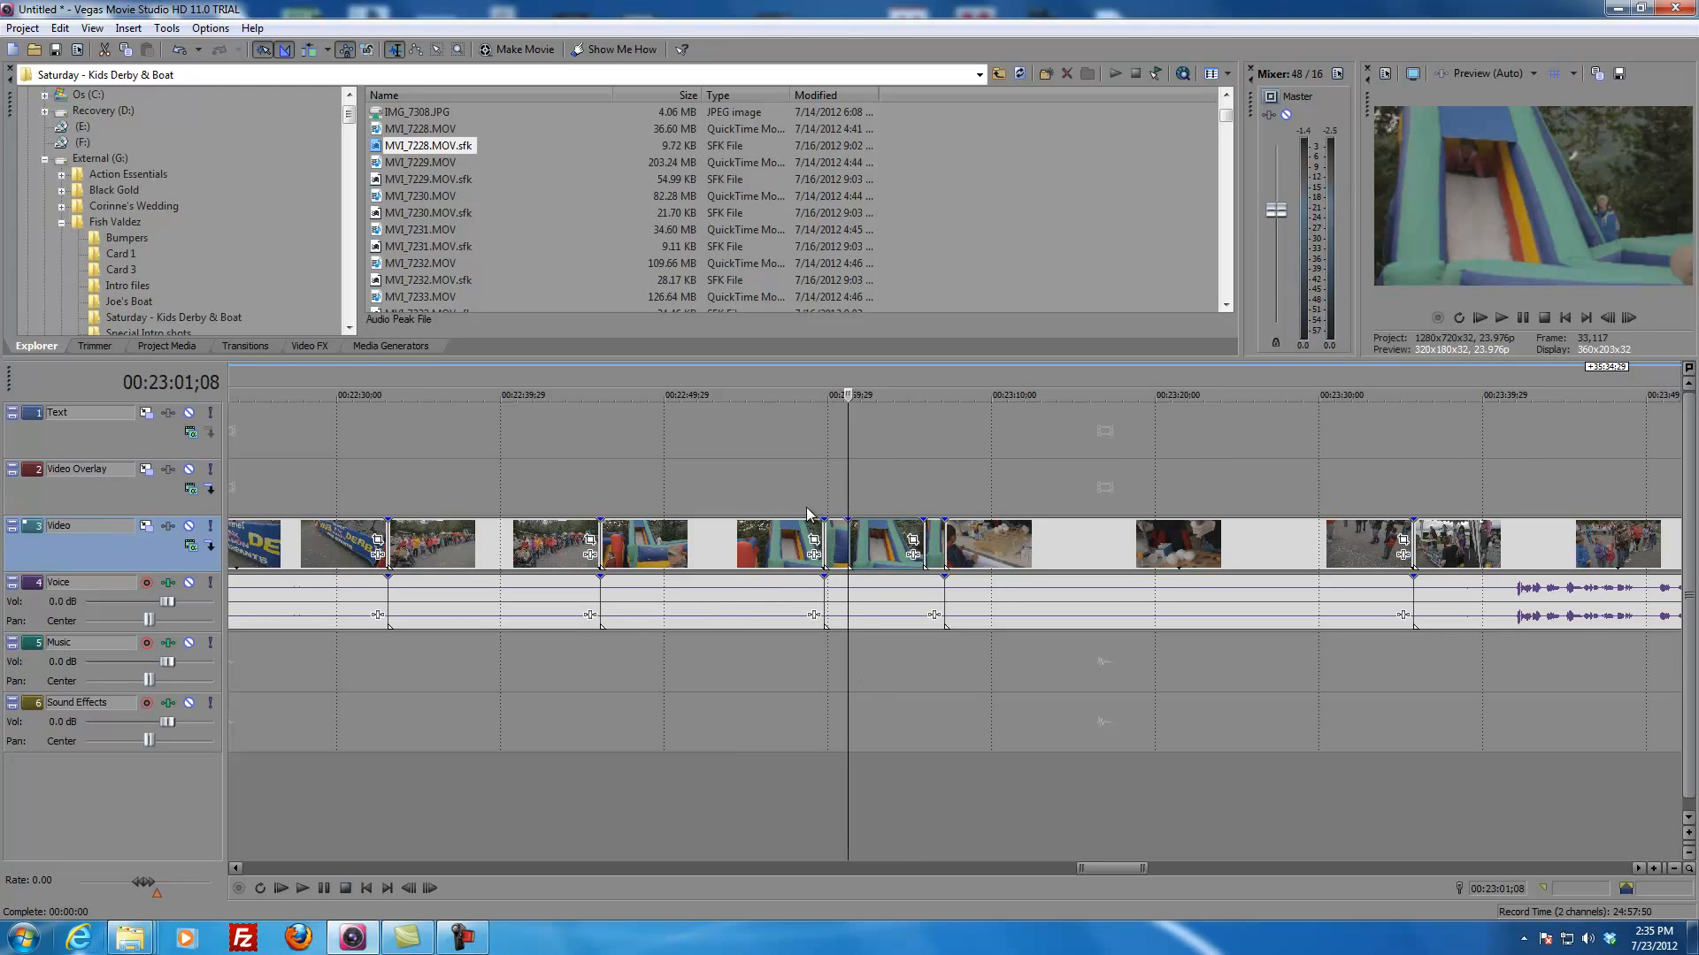
{"action": "key", "text": "ctrl+z"}
{"action": "key", "text": "ctrl+z"}
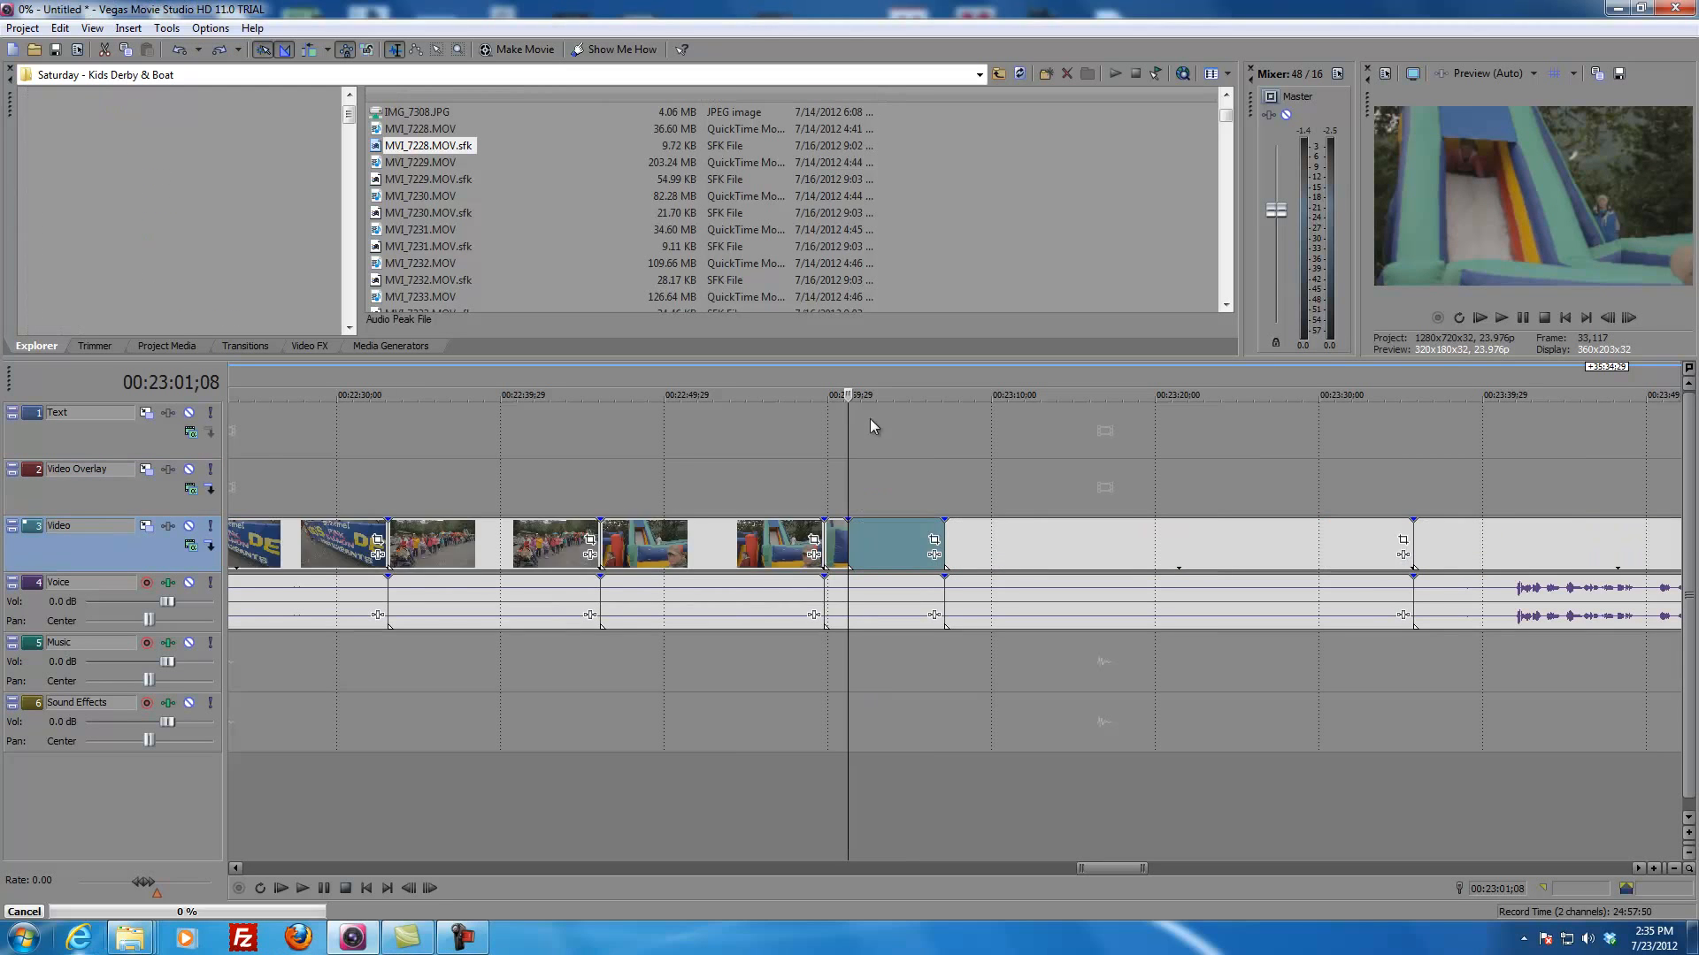
Step: Play the inflatable slide clip near 00:23:01 and split it at 00:23:01;20 and about 00:23:05 to isolate its middle section
{"action": "left_click", "coordinate": [826, 502]}
{"action": "key", "text": "space"}
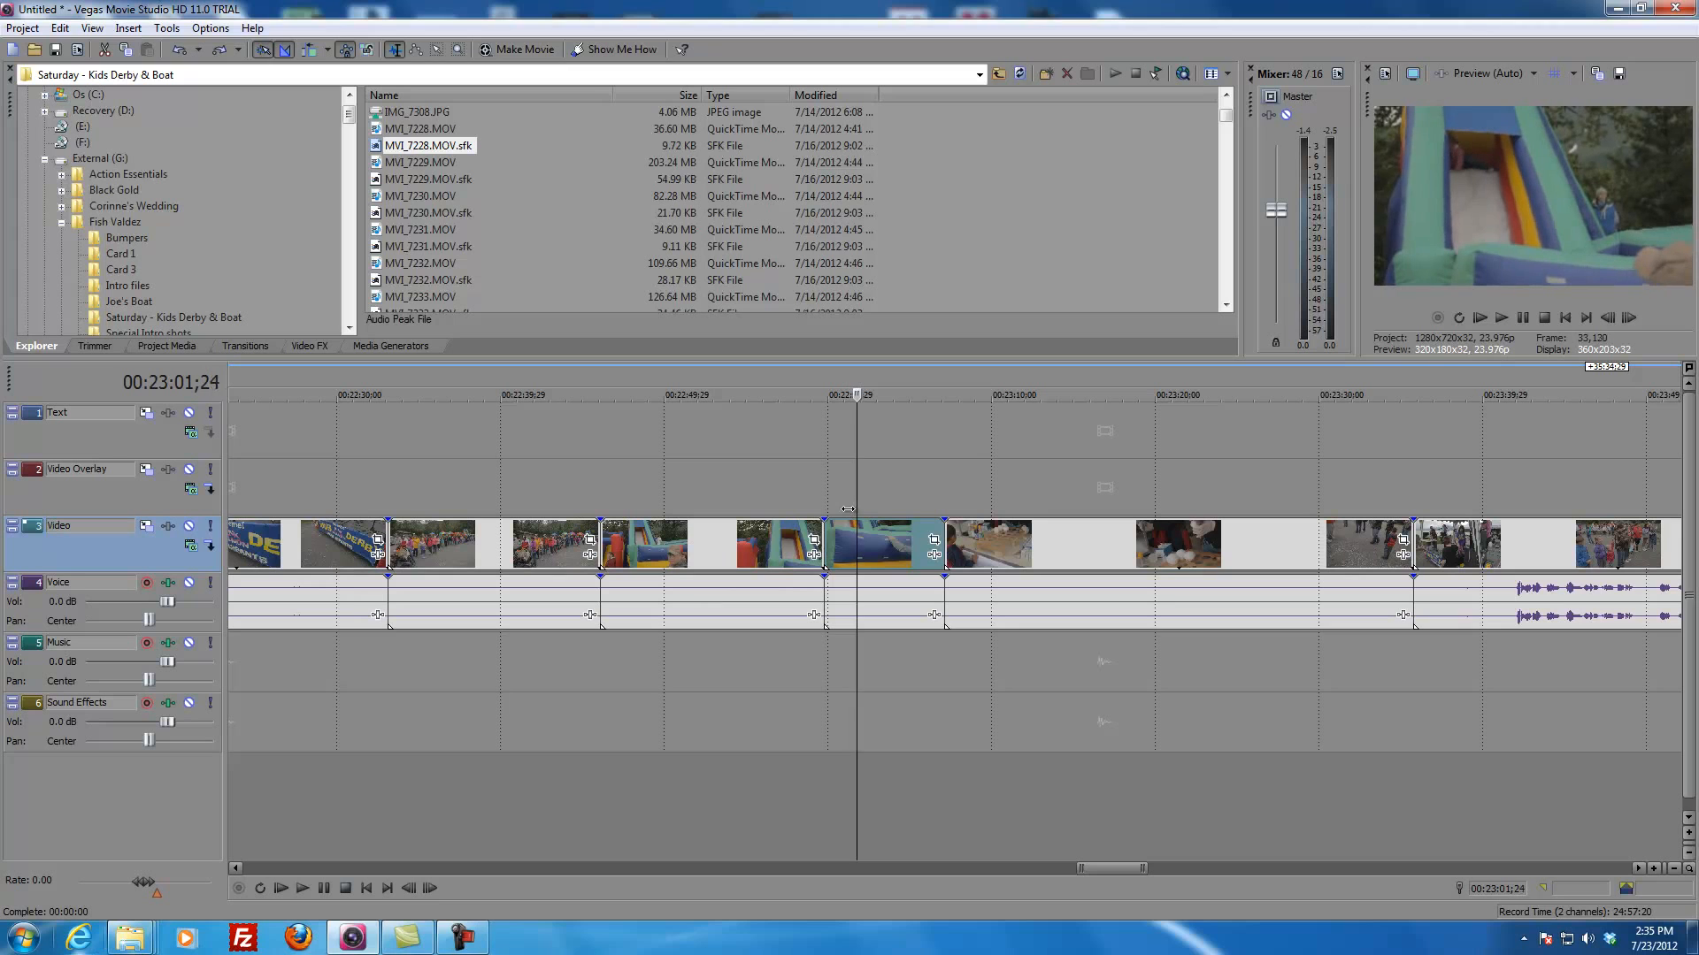
{"action": "left_click", "coordinate": [878, 549]}
{"action": "left_click", "coordinate": [856, 535]}
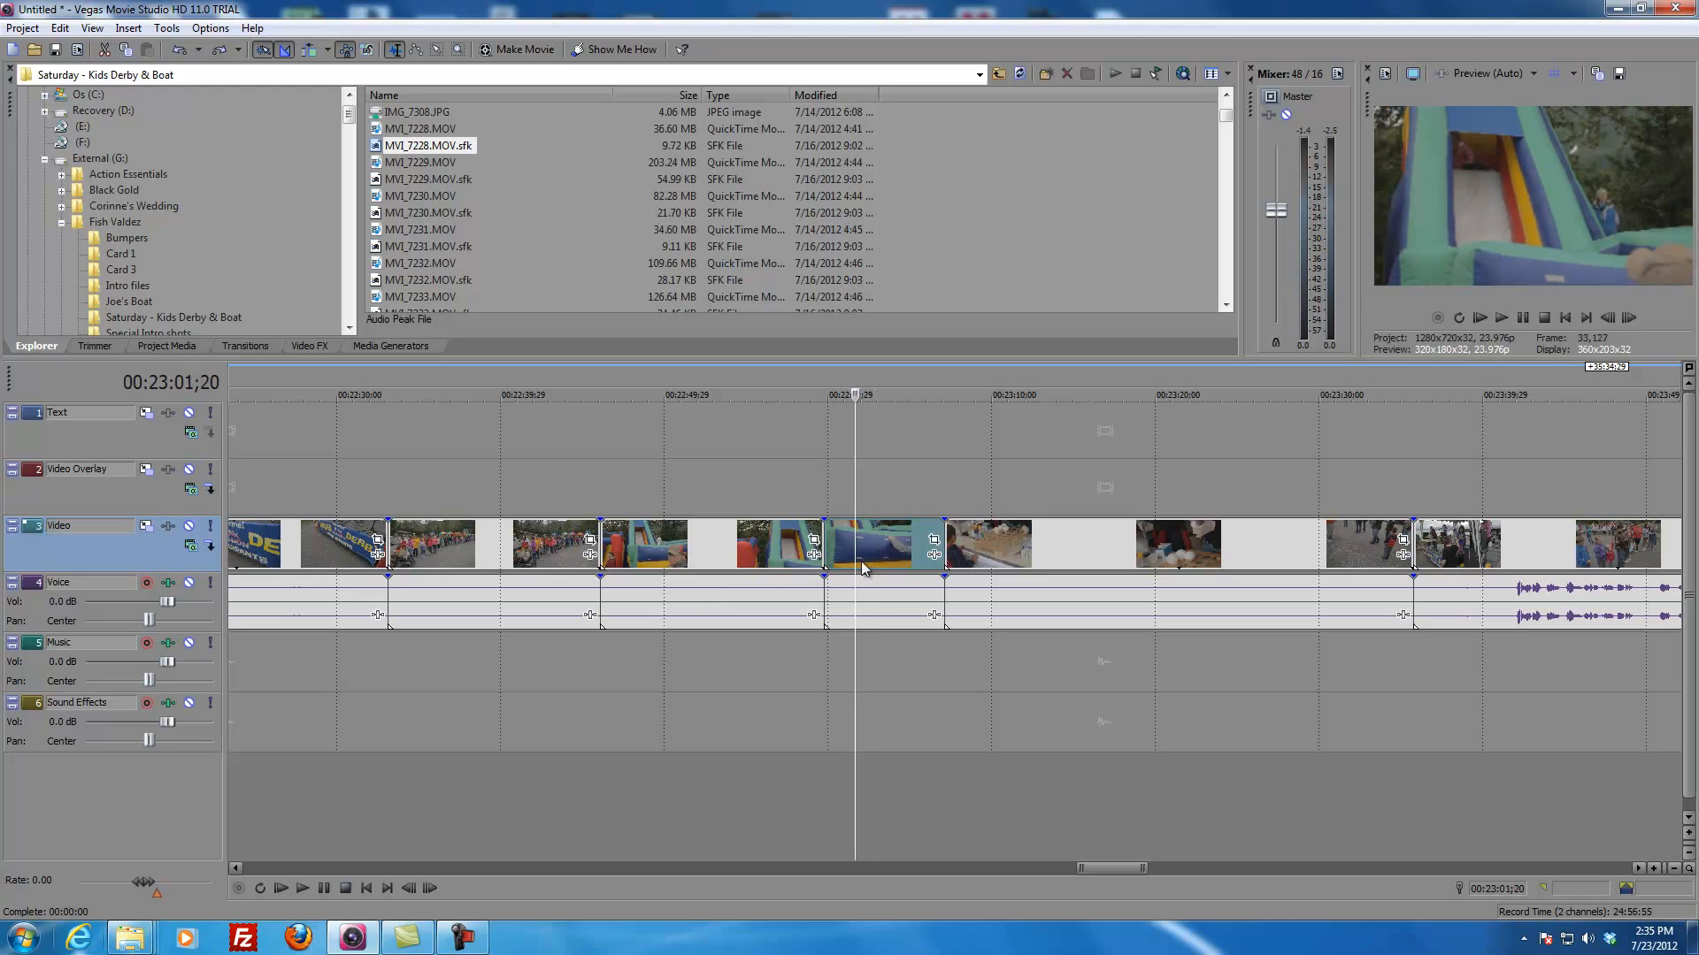
{"action": "key", "text": "s"}
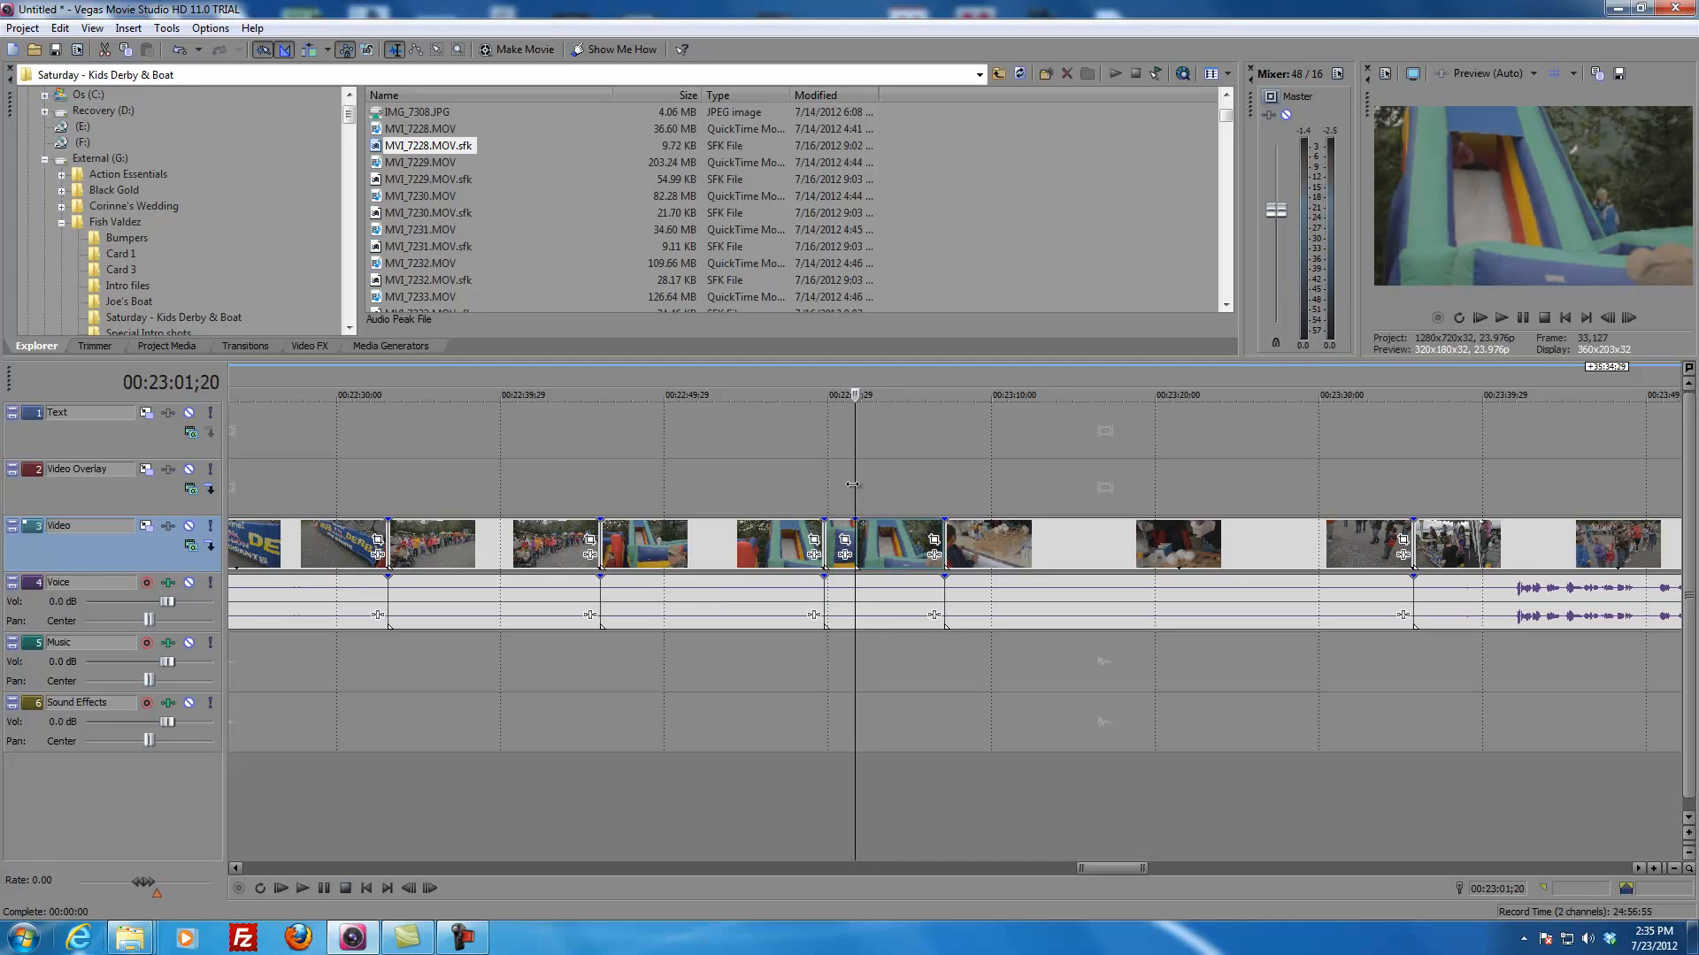
{"action": "left_click_drag", "start_coordinate": [857, 486], "coordinate": [924, 498]}
{"action": "key", "text": "s"}
Step: Cut the middle section of the slide clip out of the Video track and go to the start of the timeline
{"action": "left_click", "coordinate": [883, 548]}
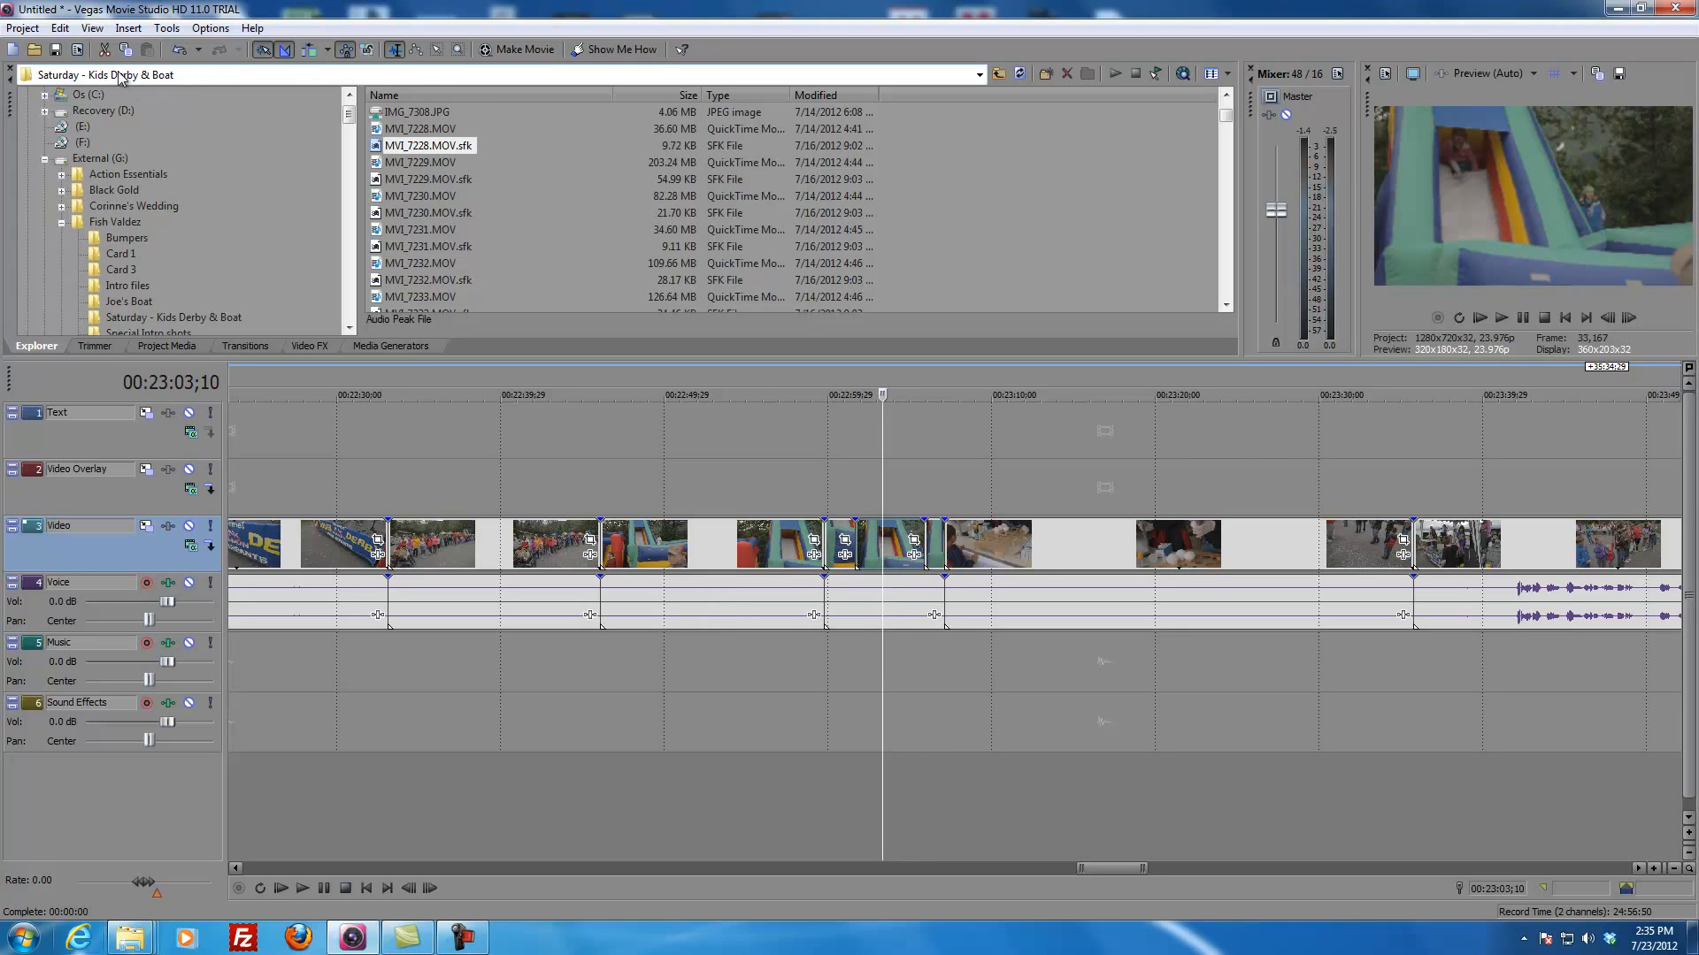
{"action": "left_click", "coordinate": [60, 28]}
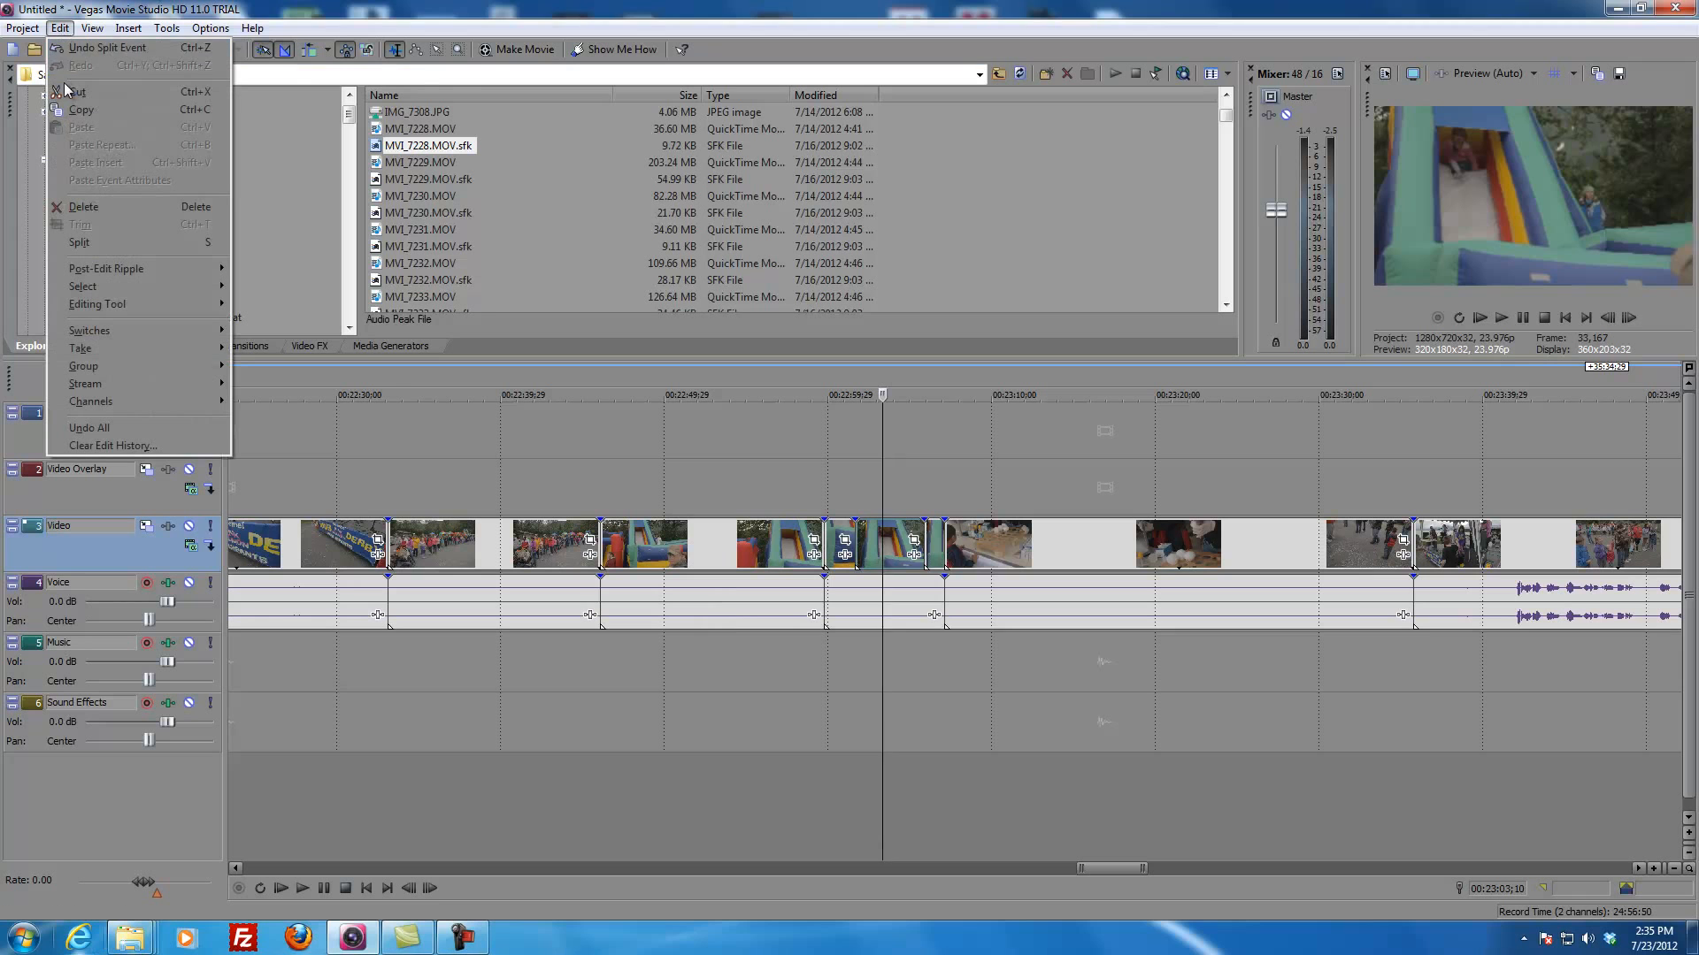
{"action": "left_click", "coordinate": [66, 92]}
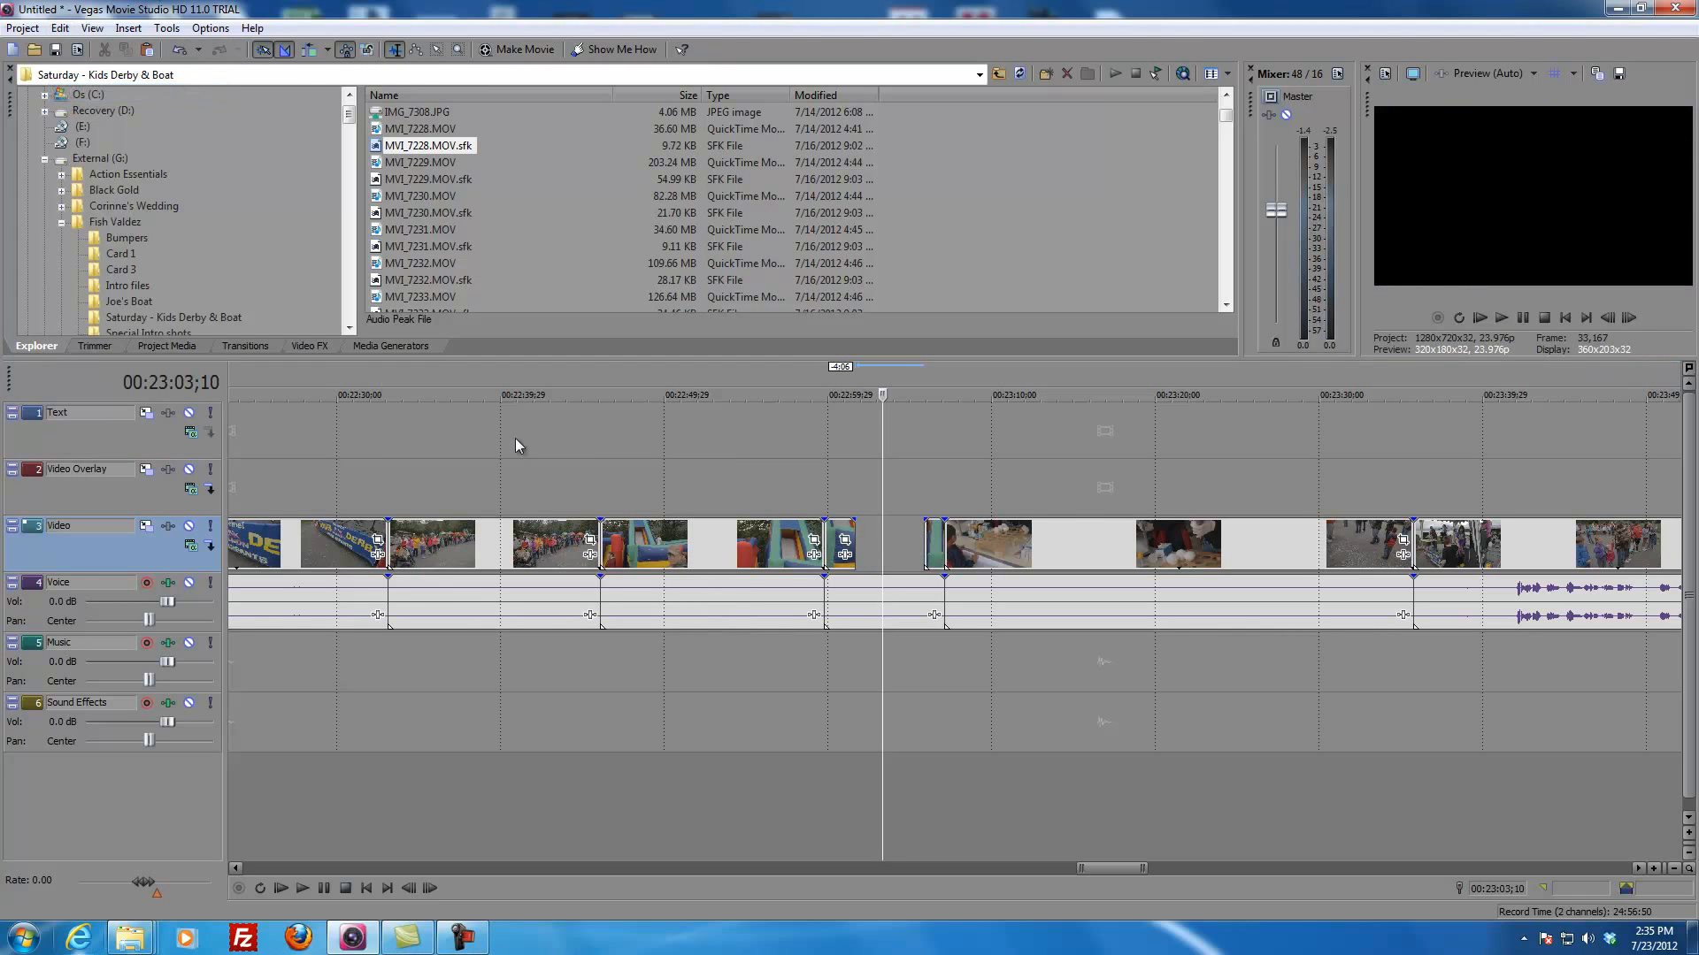
{"action": "scroll", "coordinate": [582, 475], "scroll_direction": "down", "scroll_amount": 7}
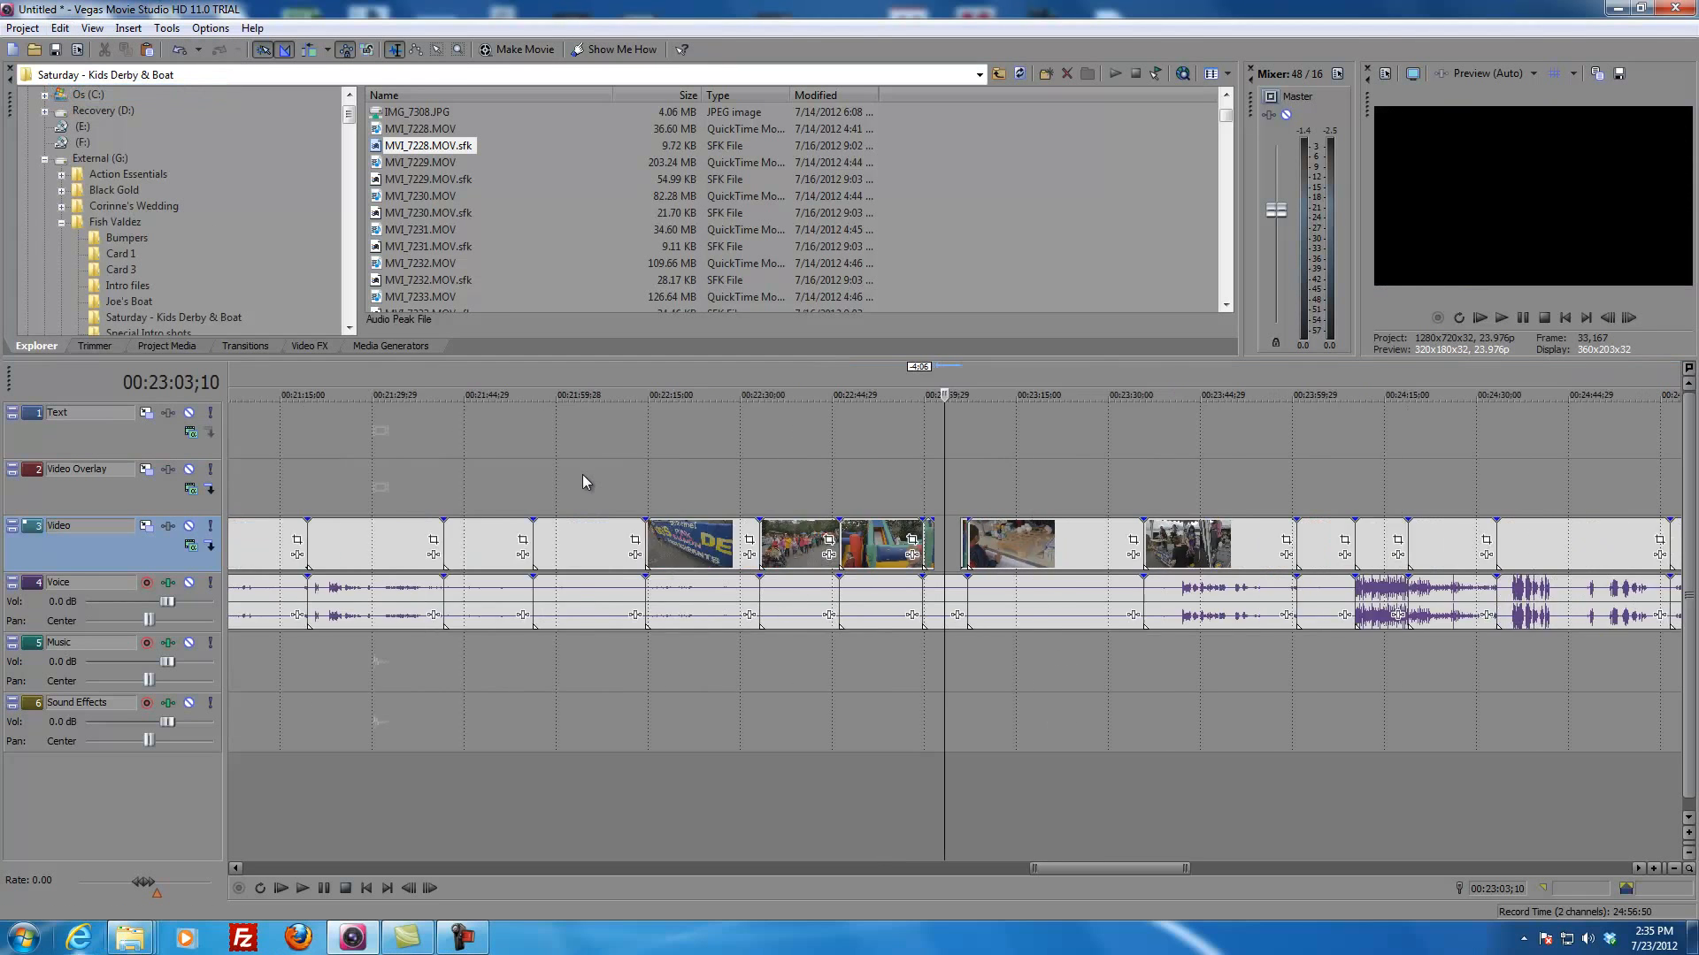
{"action": "left_click", "coordinate": [235, 502]}
{"action": "scroll", "coordinate": [265, 495], "scroll_direction": "up", "scroll_amount": 6}
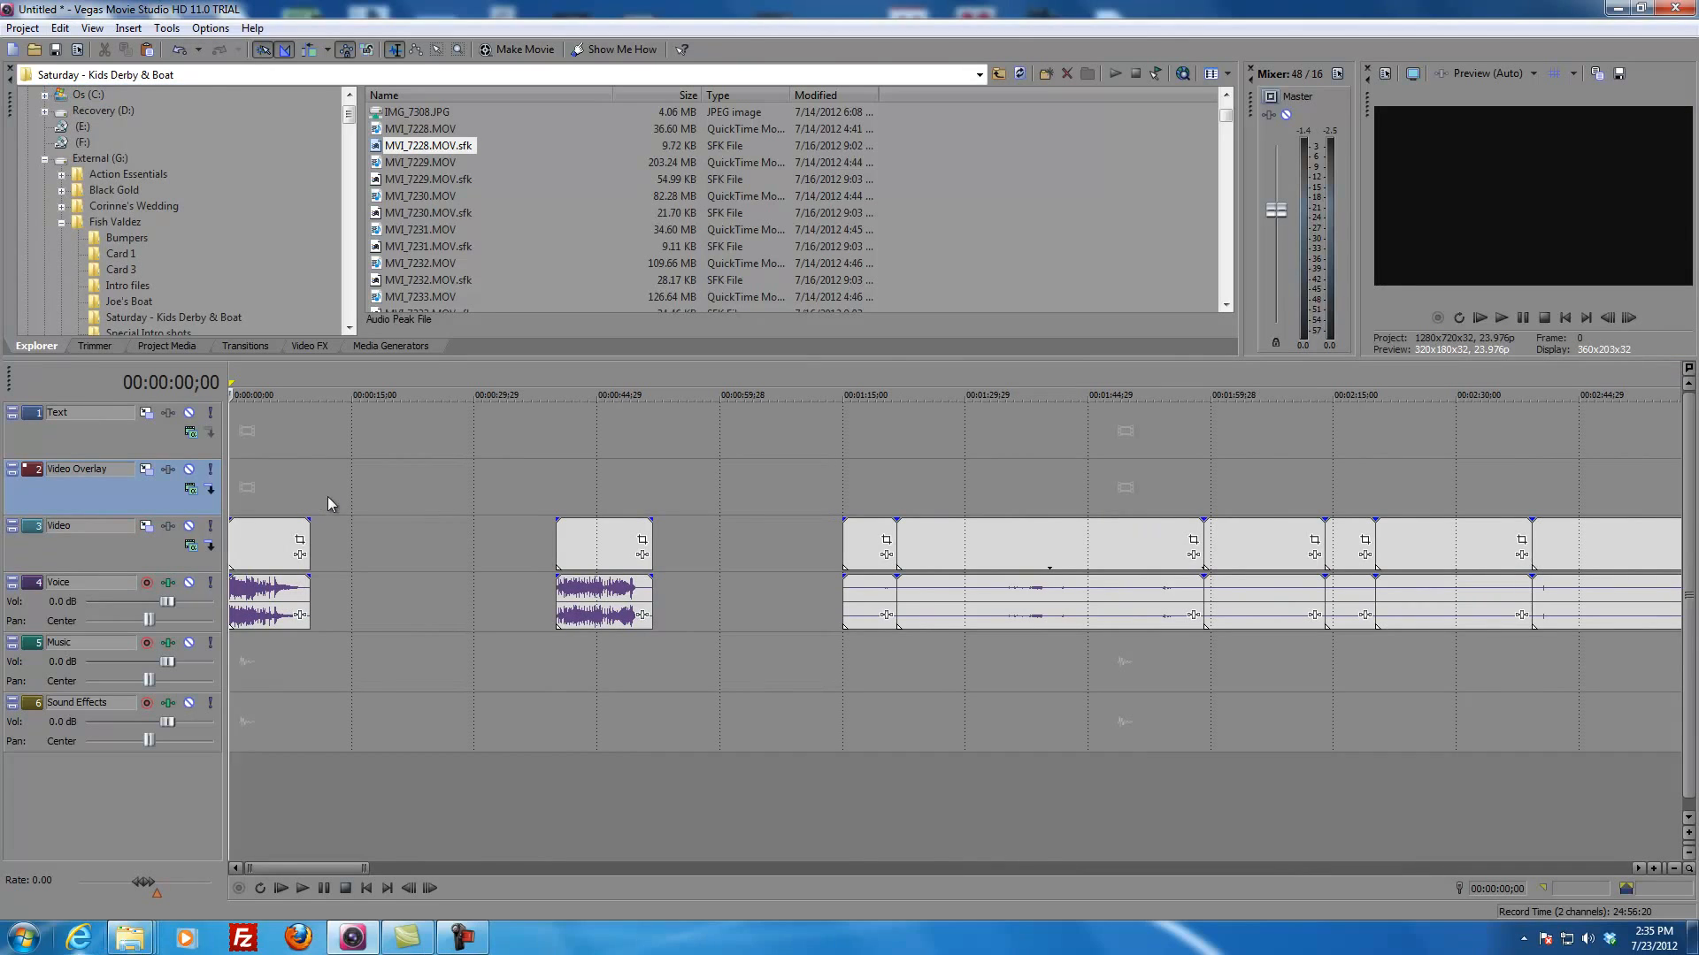
{"action": "left_click", "coordinate": [143, 551]}
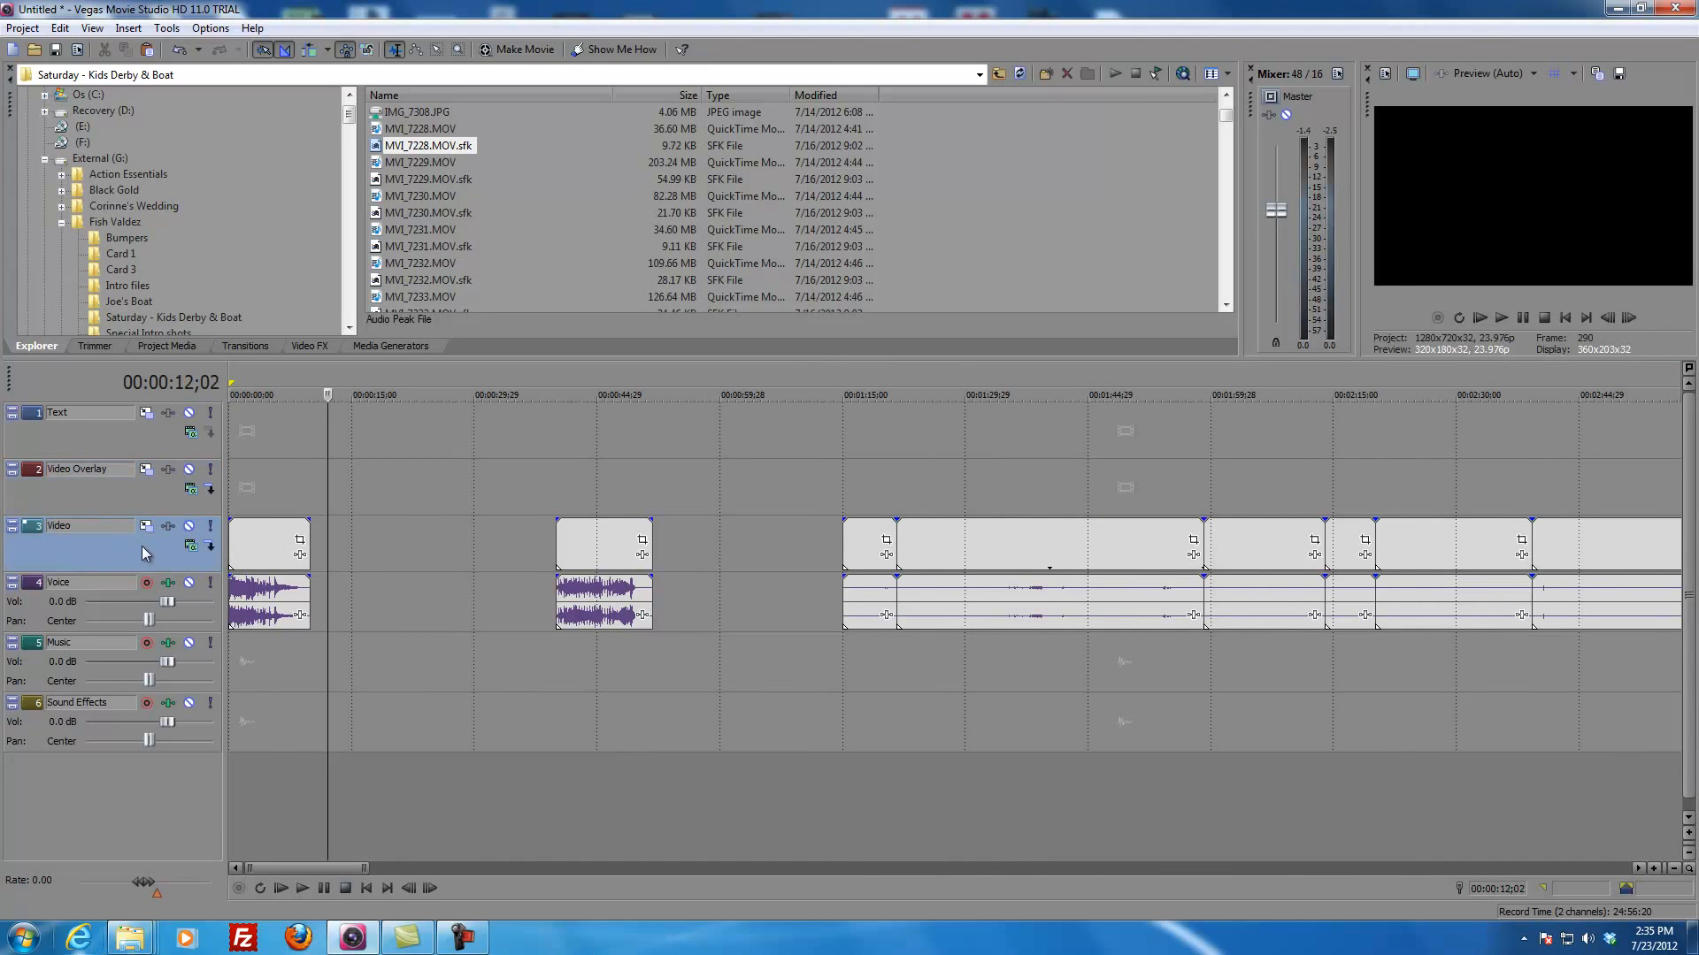
{"action": "left_click", "coordinate": [69, 732]}
{"action": "left_click", "coordinate": [87, 564]}
{"action": "left_click", "coordinate": [103, 496]}
{"action": "left_click", "coordinate": [120, 426]}
{"action": "left_click", "coordinate": [122, 505]}
{"action": "left_click", "coordinate": [104, 445]}
{"action": "left_click", "coordinate": [92, 501]}
Step: Paste the cut slide clip onto the Video Overlay track at the intro's end, 00:00:09;28
{"action": "left_click", "coordinate": [314, 490]}
{"action": "left_click", "coordinate": [374, 428]}
{"action": "left_click", "coordinate": [301, 433]}
{"action": "left_click", "coordinate": [332, 483]}
{"action": "left_click", "coordinate": [308, 481]}
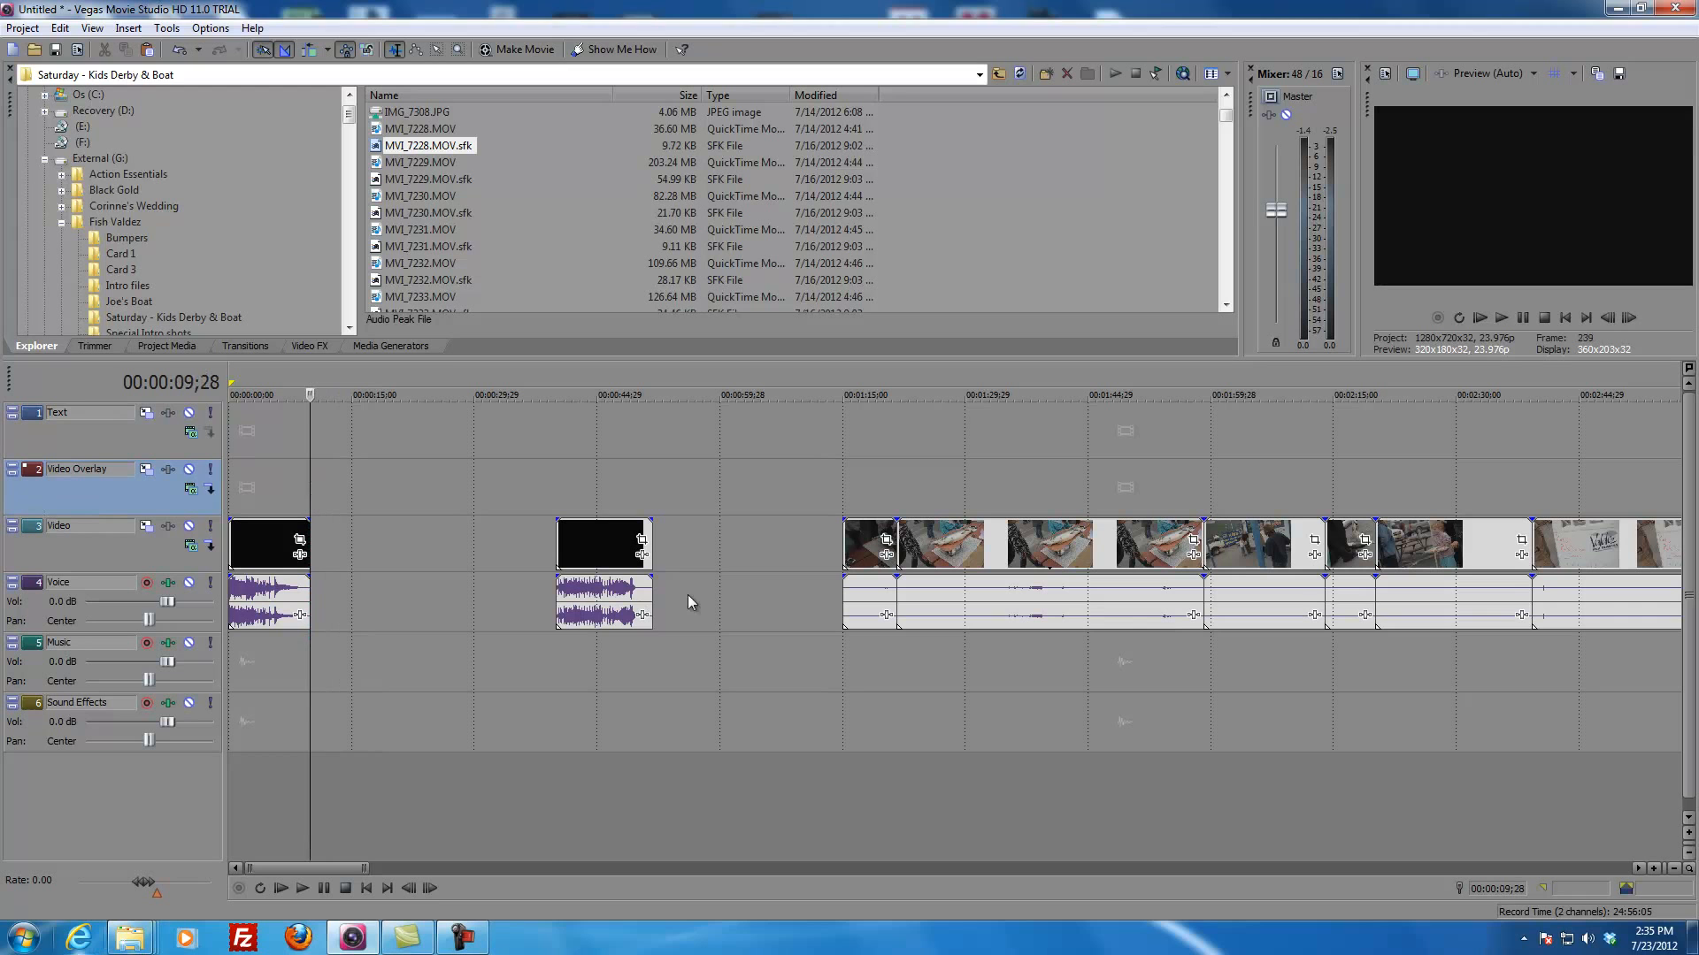
{"action": "left_click", "coordinate": [59, 28]}
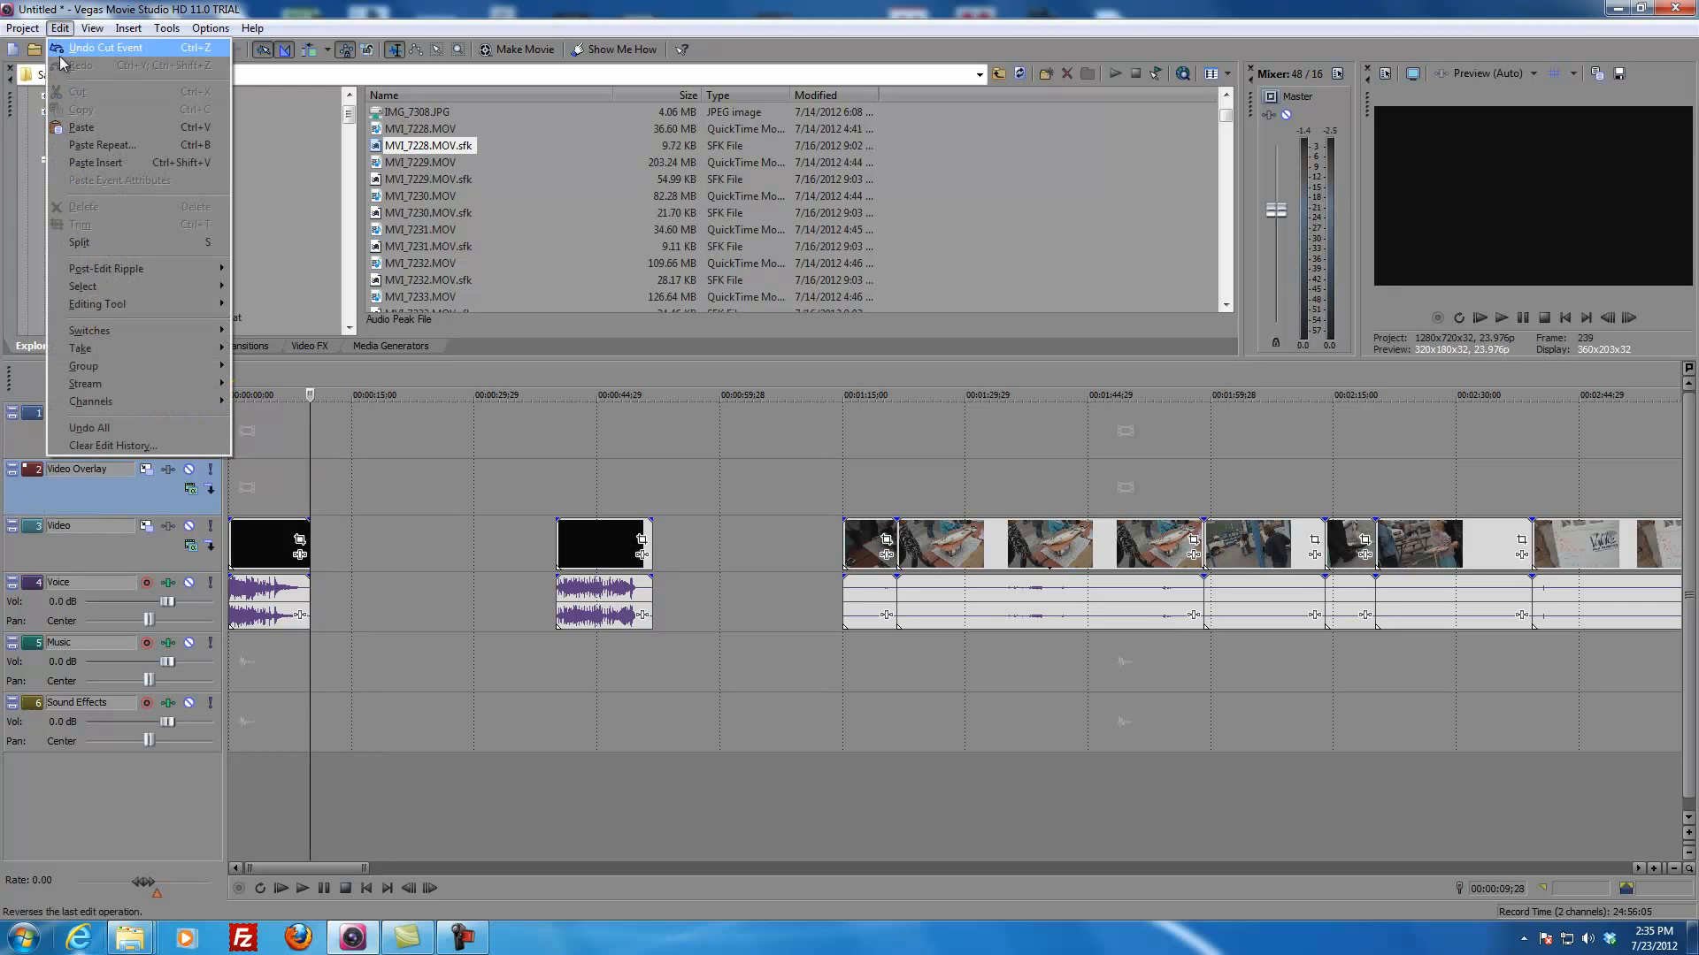
{"action": "left_click", "coordinate": [76, 125]}
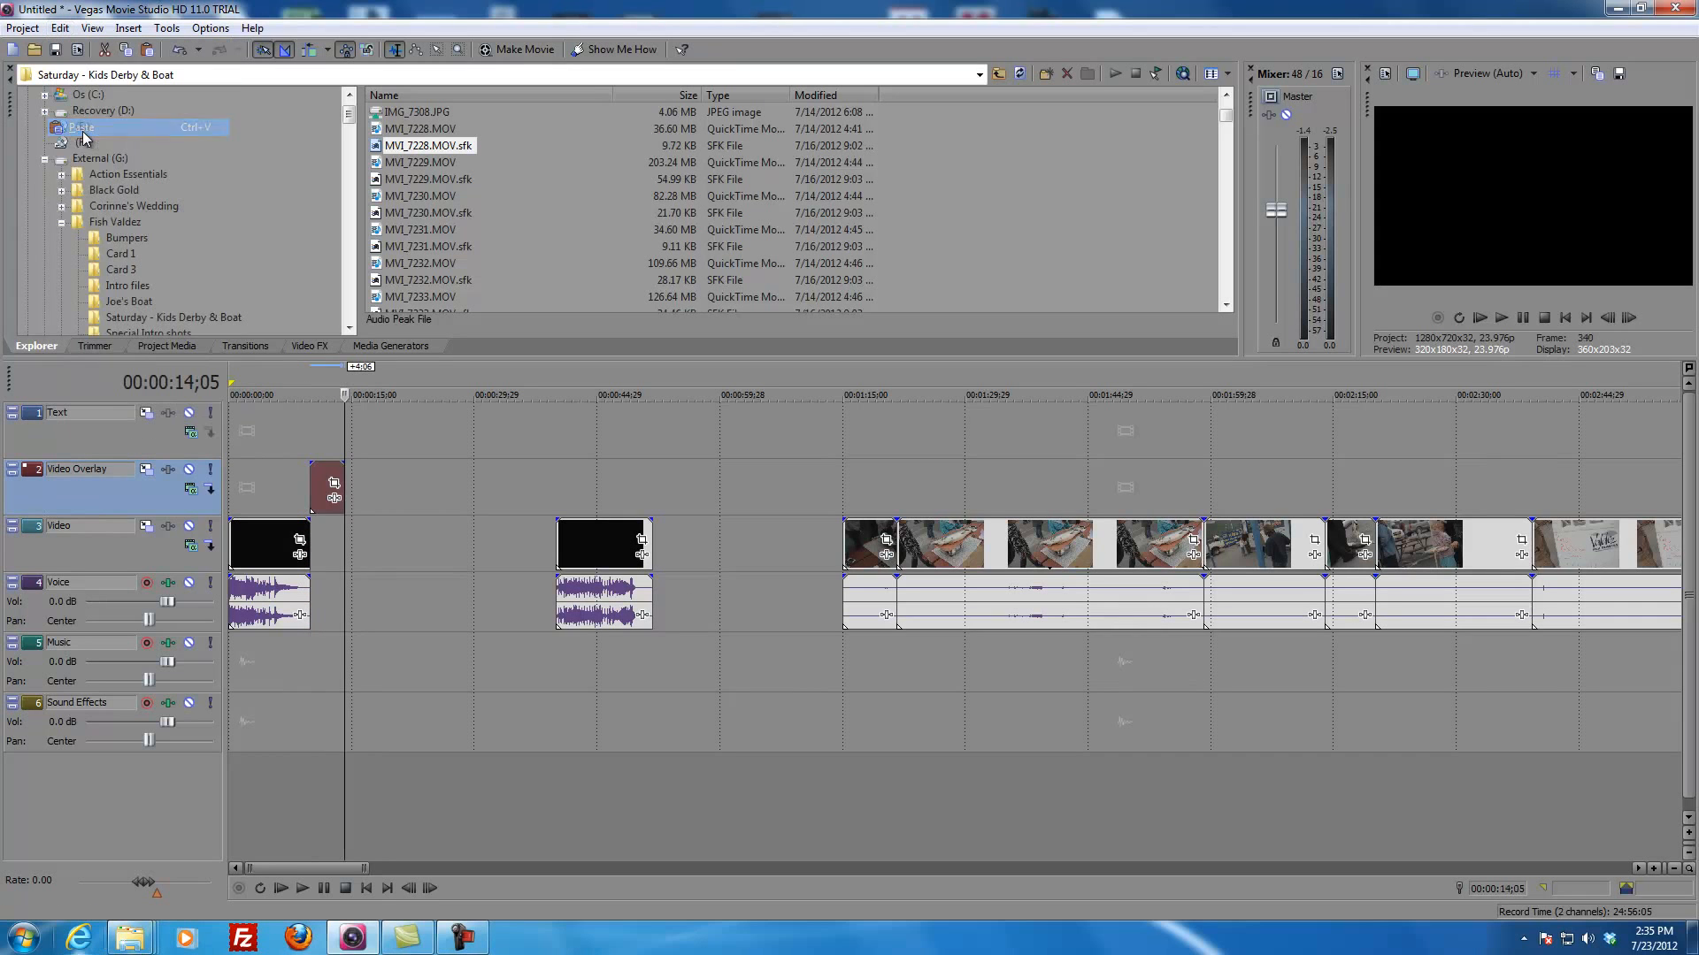
Step: Move the slide clip on the Video Overlay track to start at 00:00:05;21, over the end of the intro
{"action": "left_click", "coordinate": [301, 432]}
{"action": "scroll", "coordinate": [444, 470], "scroll_direction": "up", "scroll_amount": 6}
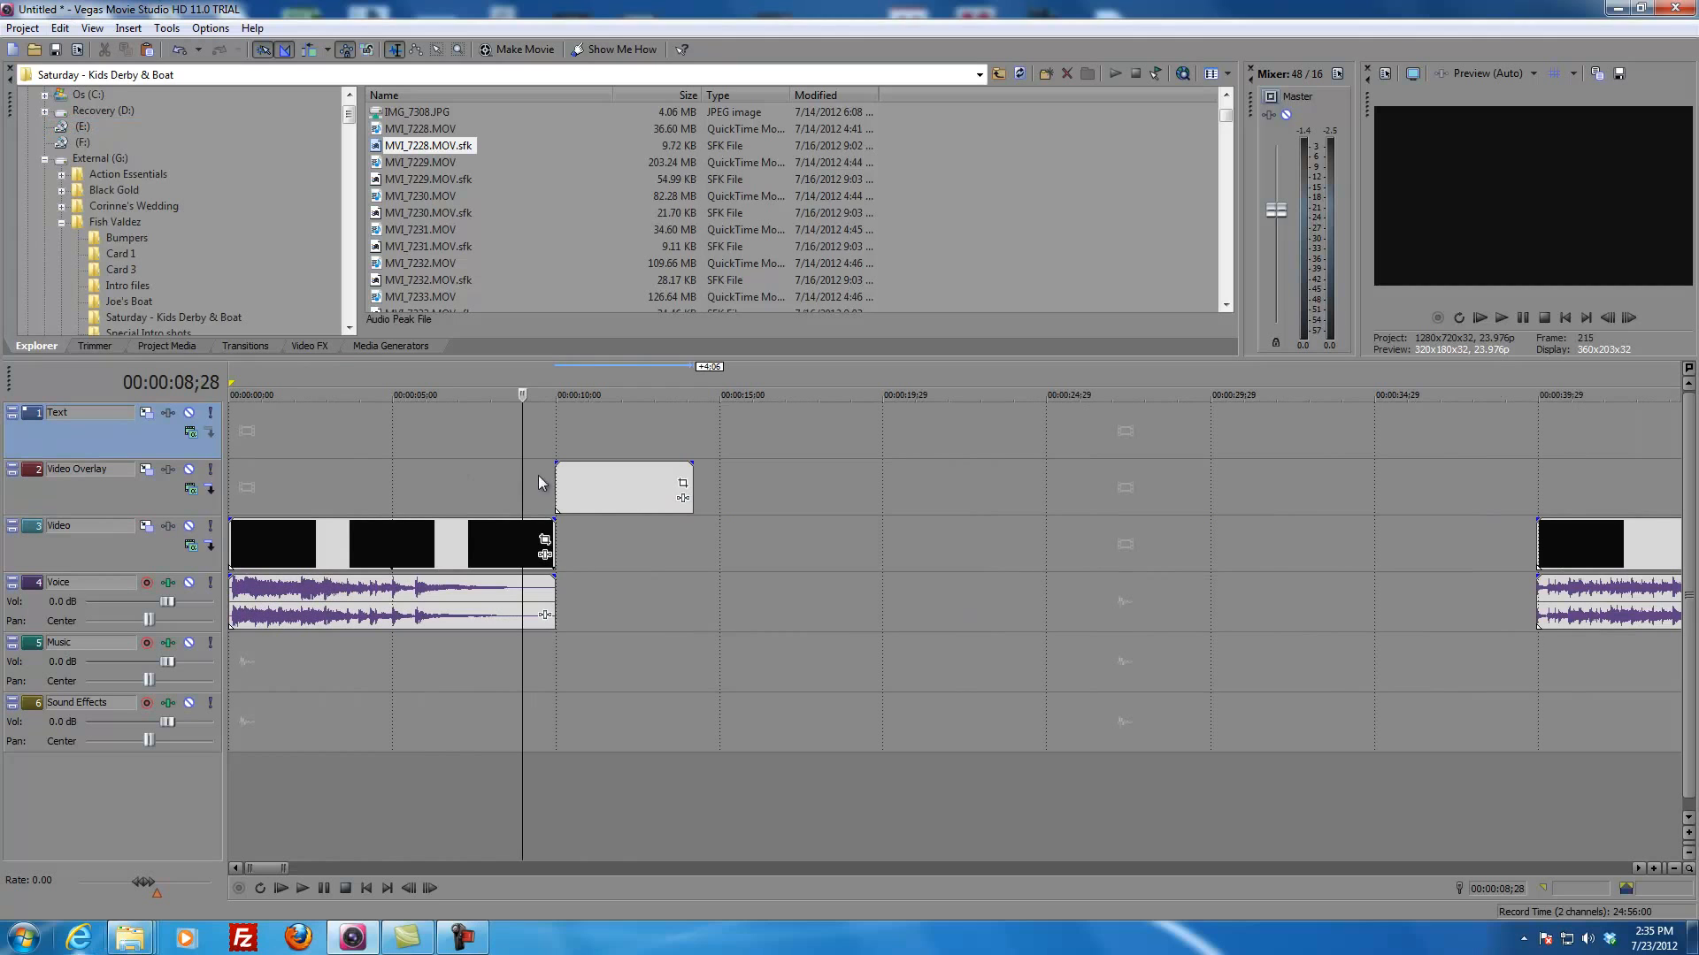
{"action": "left_click", "coordinate": [426, 494]}
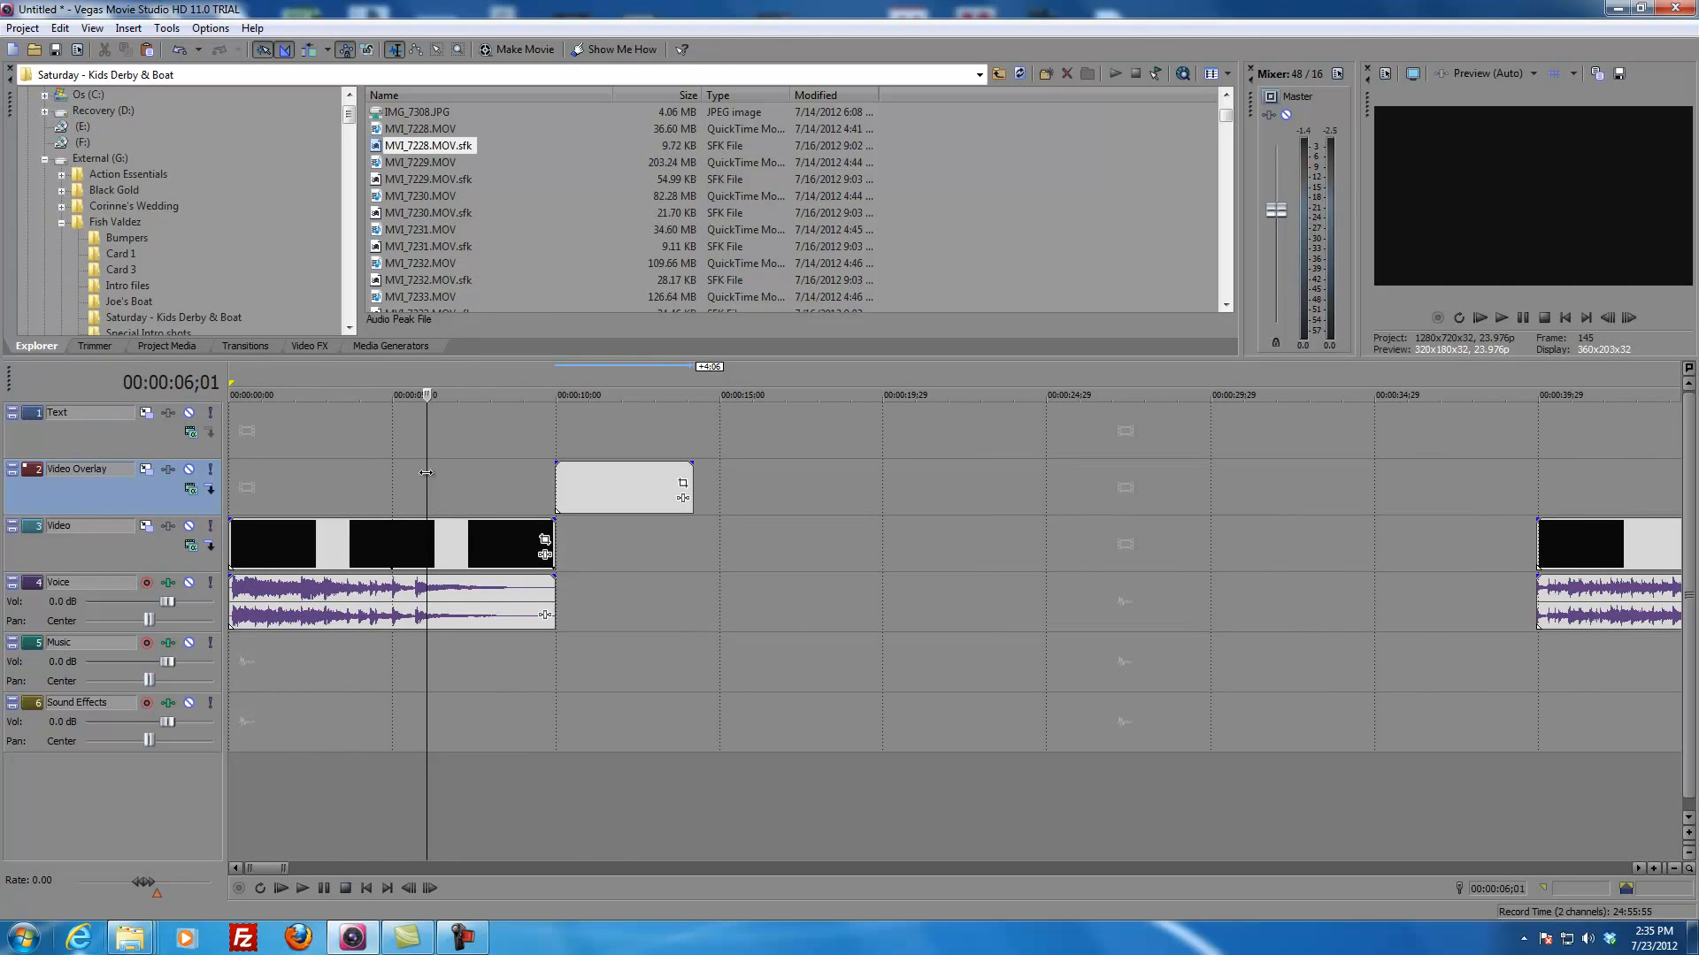
{"action": "mouse_move", "coordinate": [426, 478]}
{"action": "left_mouse_down"}
{"action": "mouse_move", "coordinate": [373, 478]}
{"action": "mouse_move", "coordinate": [415, 495]}
{"action": "left_mouse_up"}
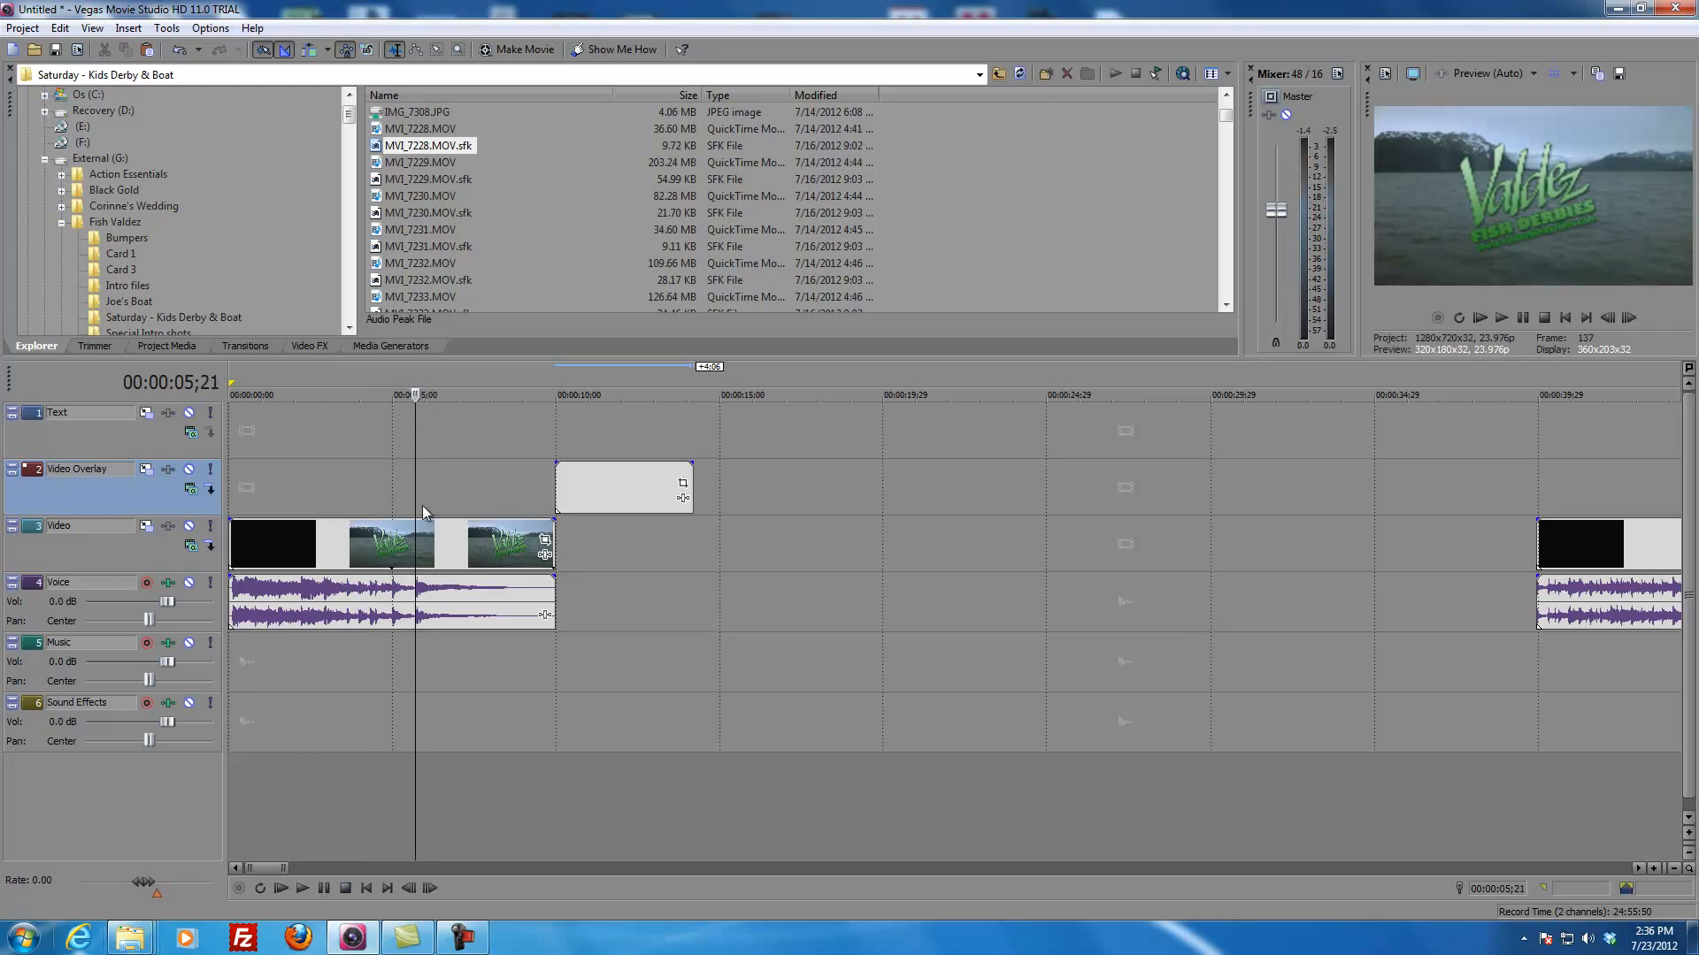
{"action": "left_click_drag", "start_coordinate": [616, 500], "coordinate": [478, 500]}
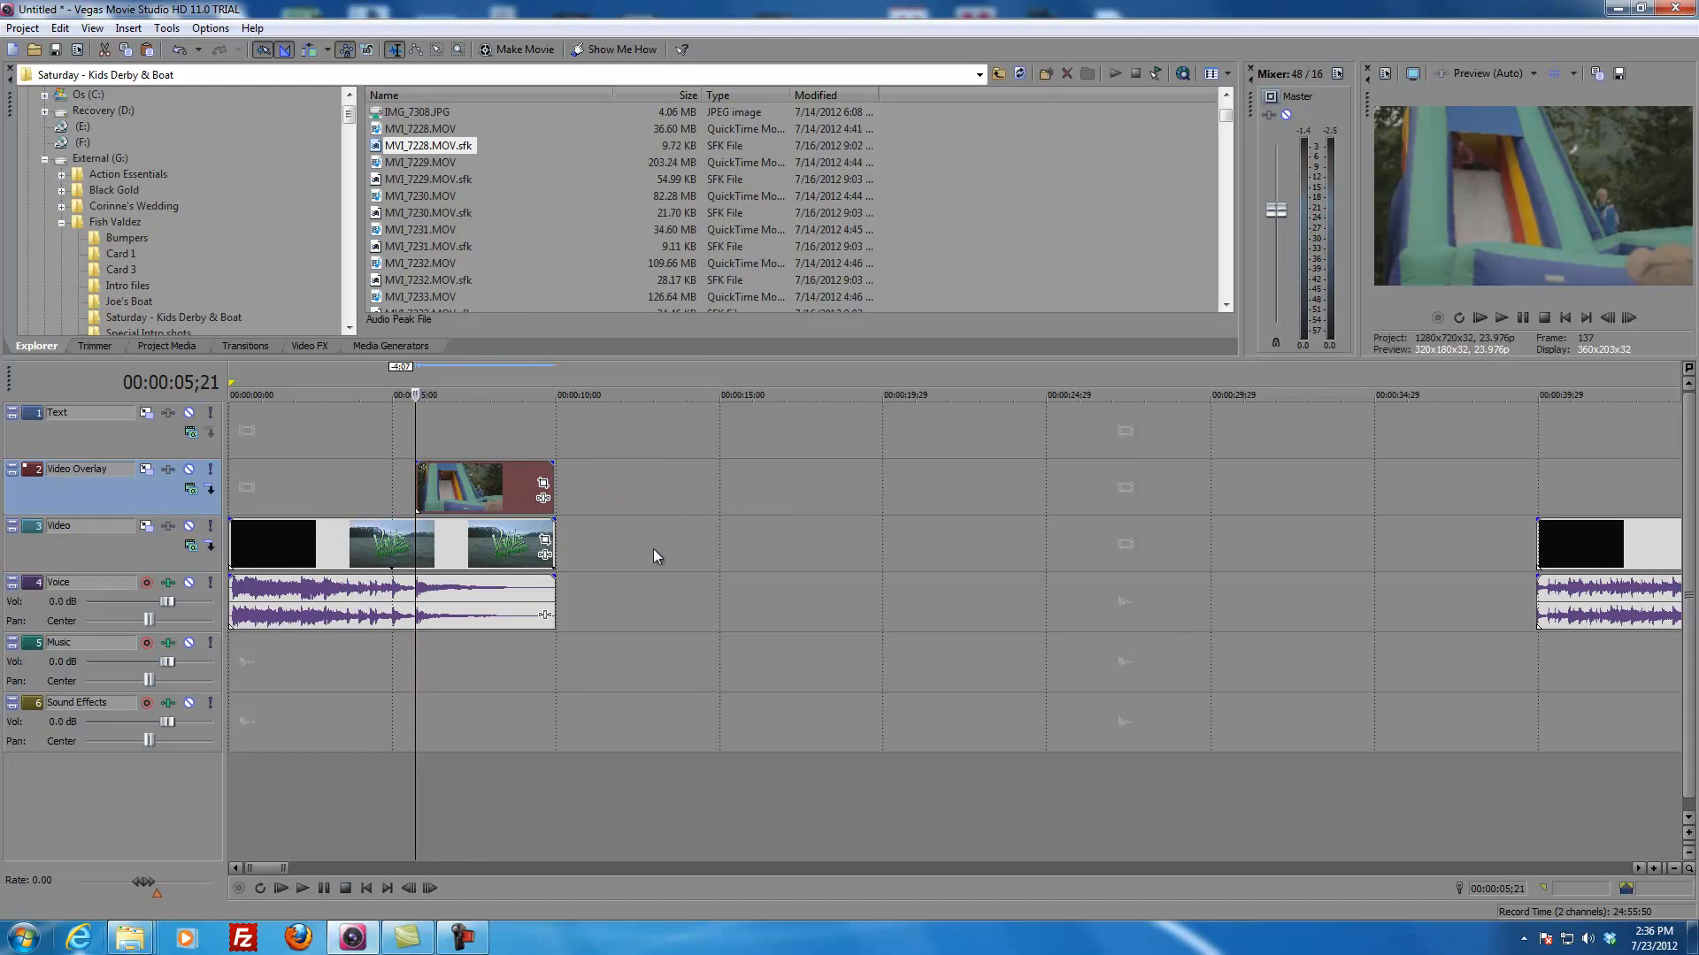
Step: Set the video preview quality to Draft (Quarter)
{"action": "scroll", "coordinate": [656, 544], "scroll_direction": "down", "scroll_amount": 2}
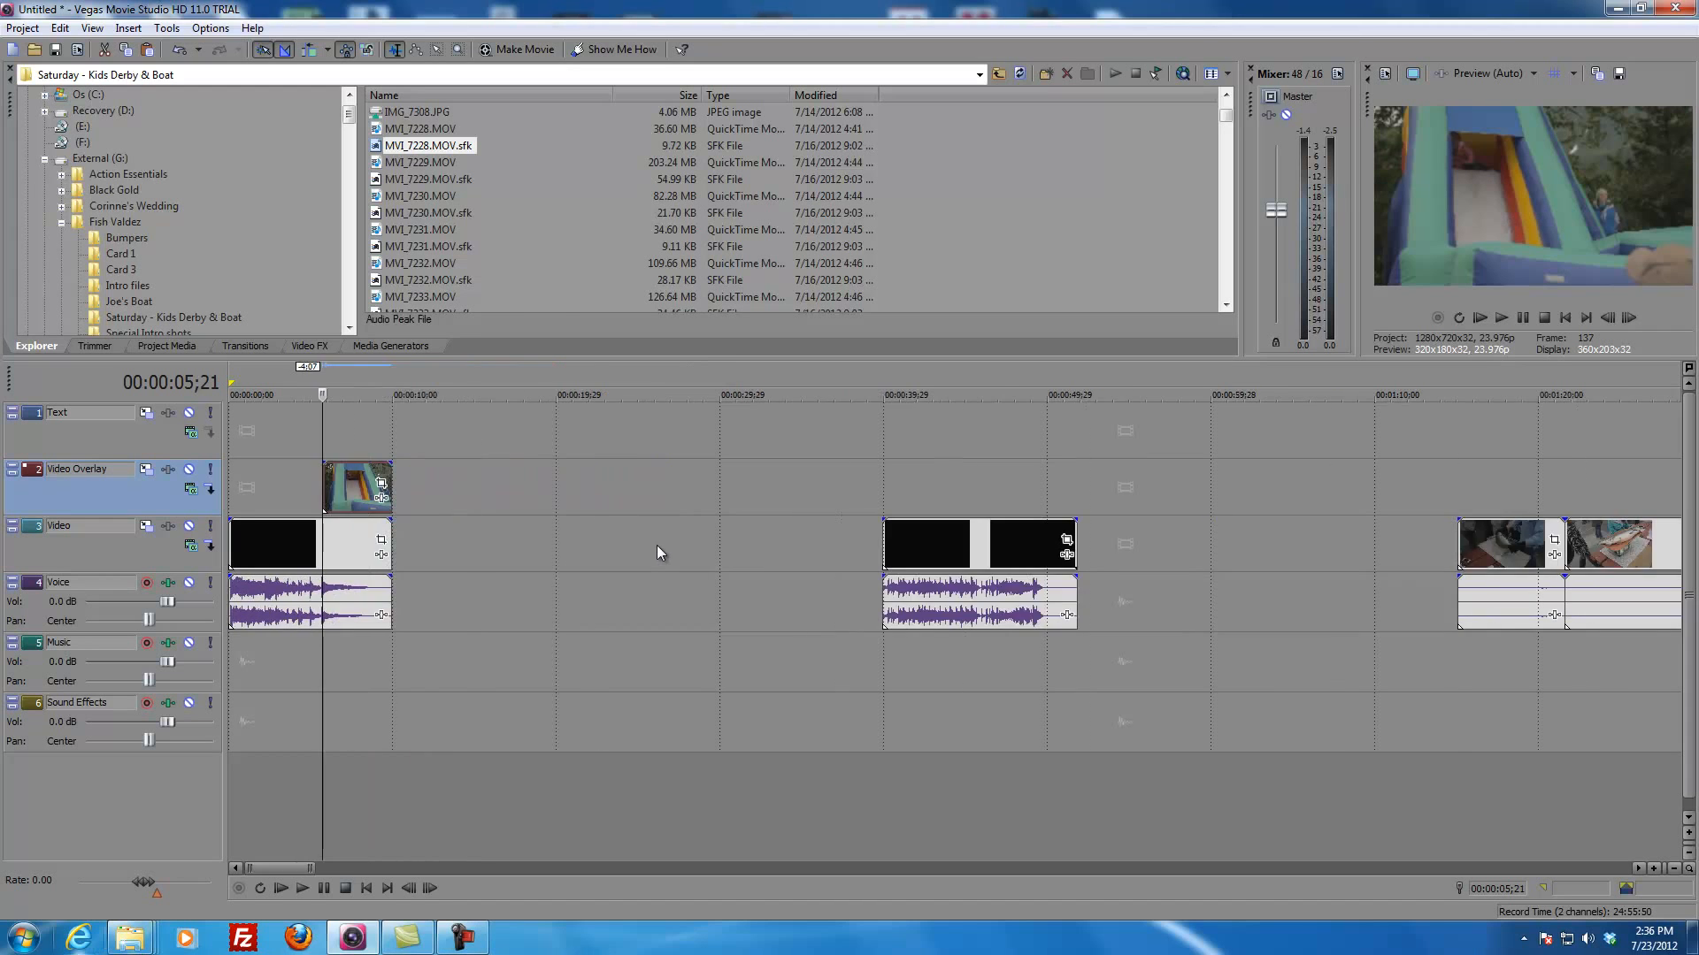
{"action": "left_click", "coordinate": [312, 444]}
{"action": "left_click", "coordinate": [1499, 77]}
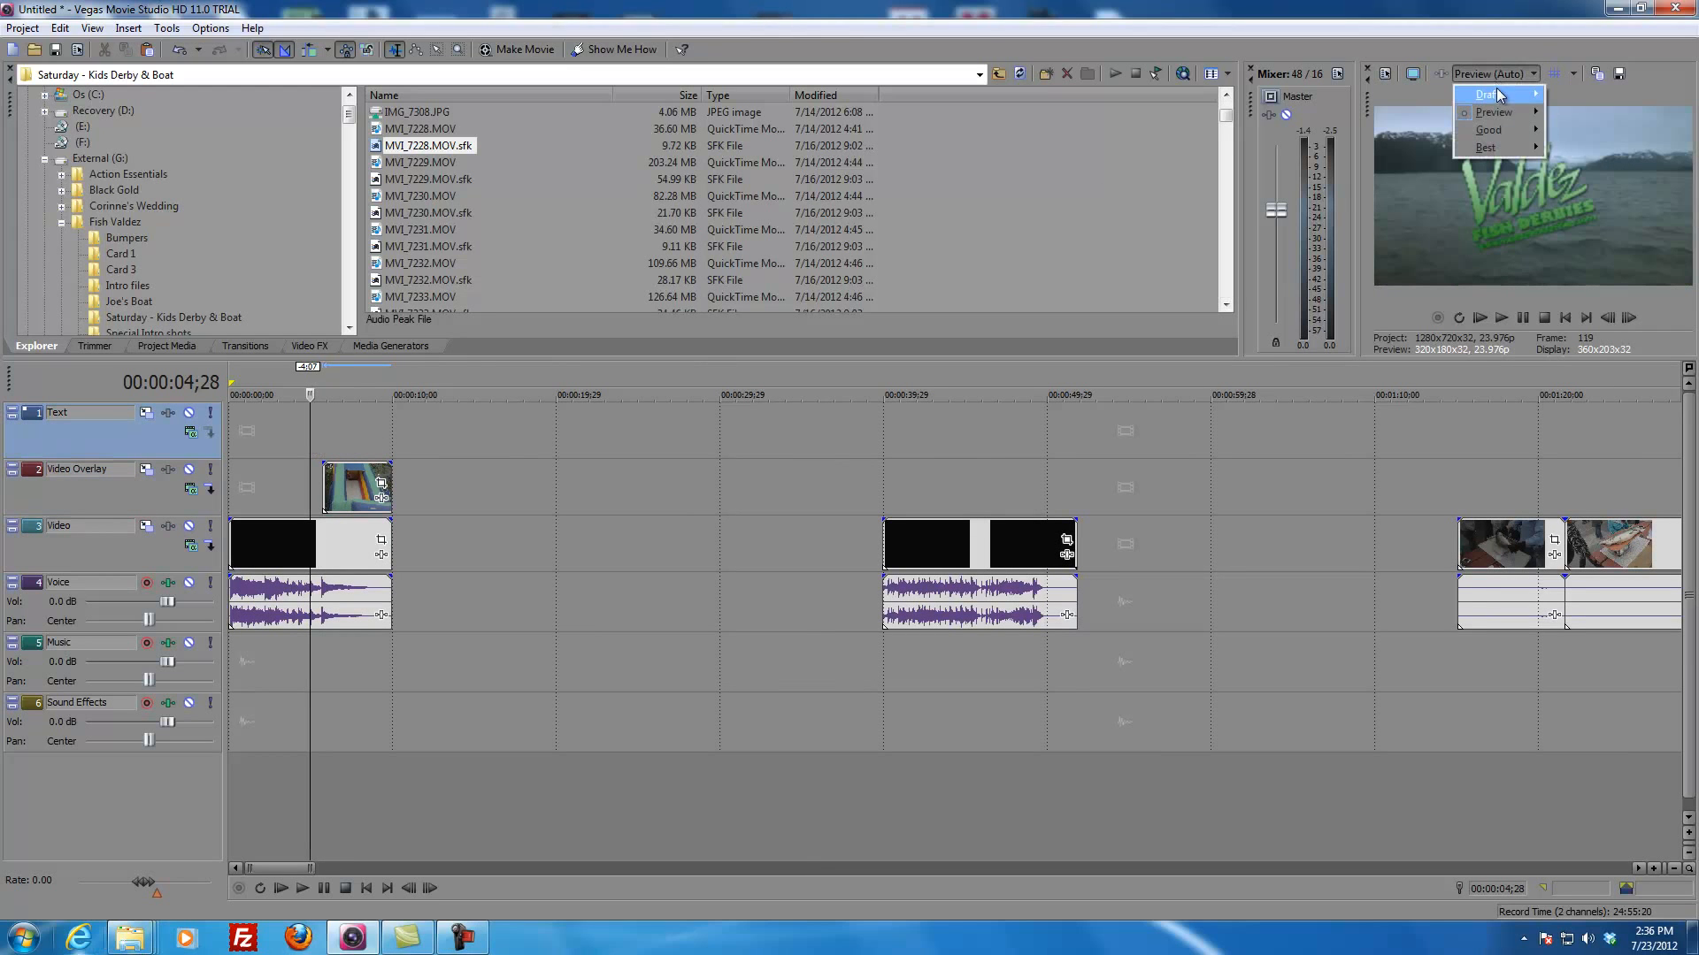
{"action": "mouse_move", "coordinate": [1495, 94]}
{"action": "left_click", "coordinate": [1582, 148]}
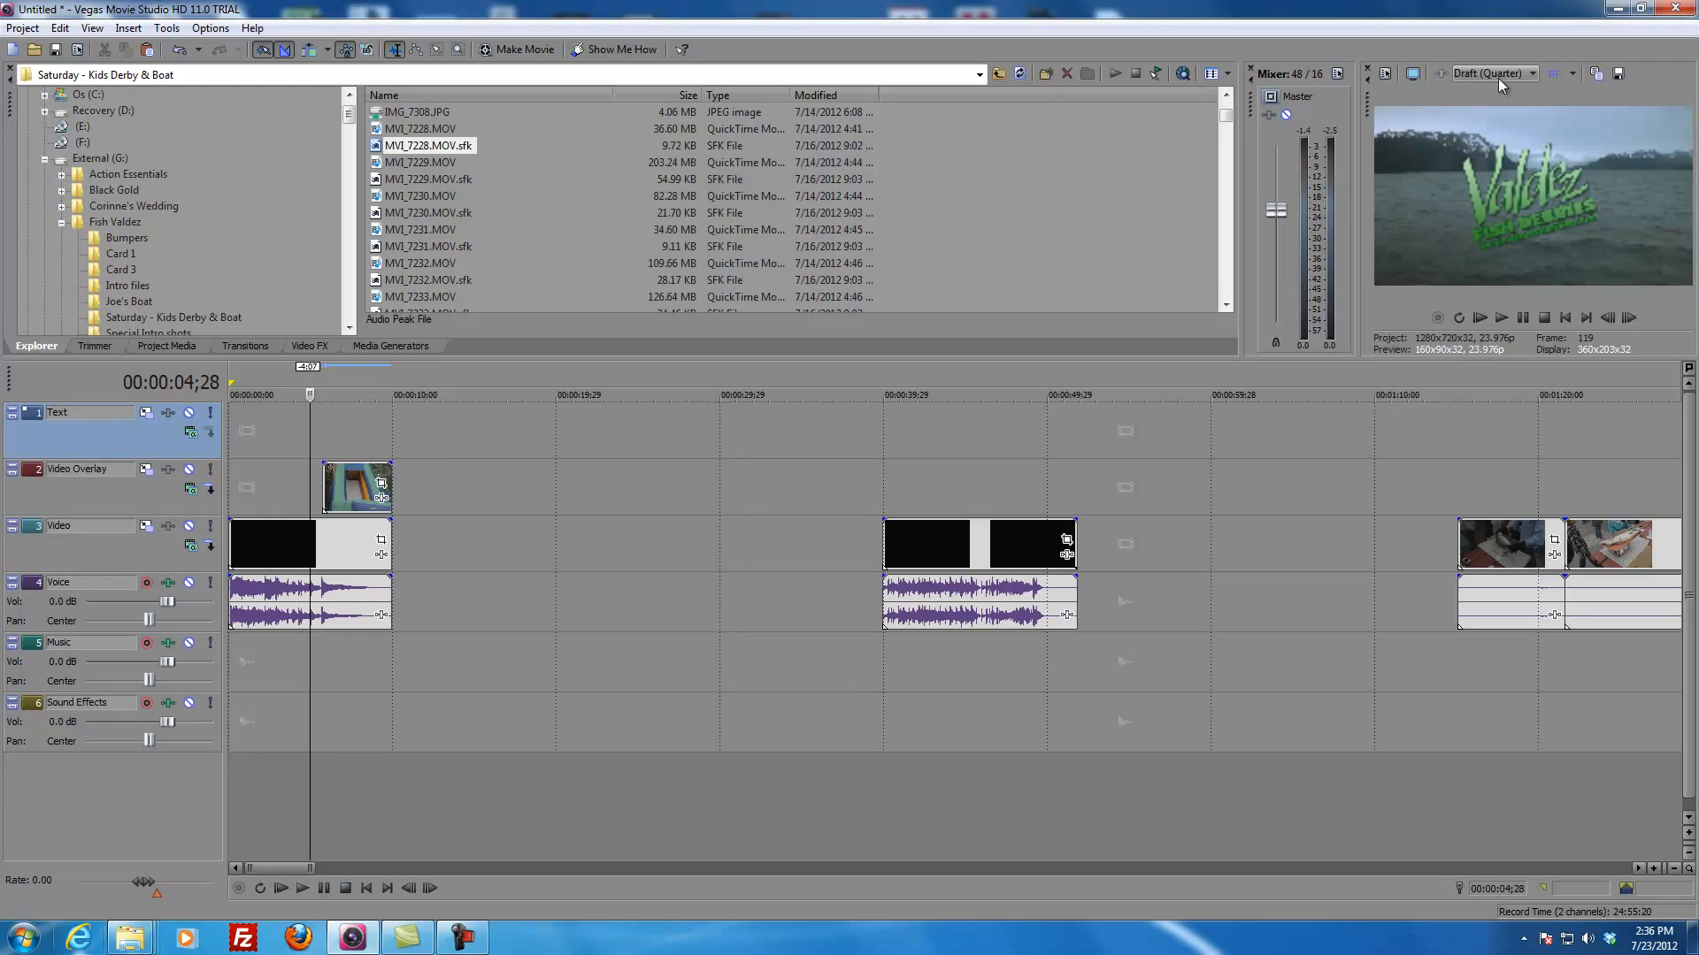
Step: Play the intro with the overlaid slide clip from 00:00:03;21
{"action": "left_click", "coordinate": [290, 446]}
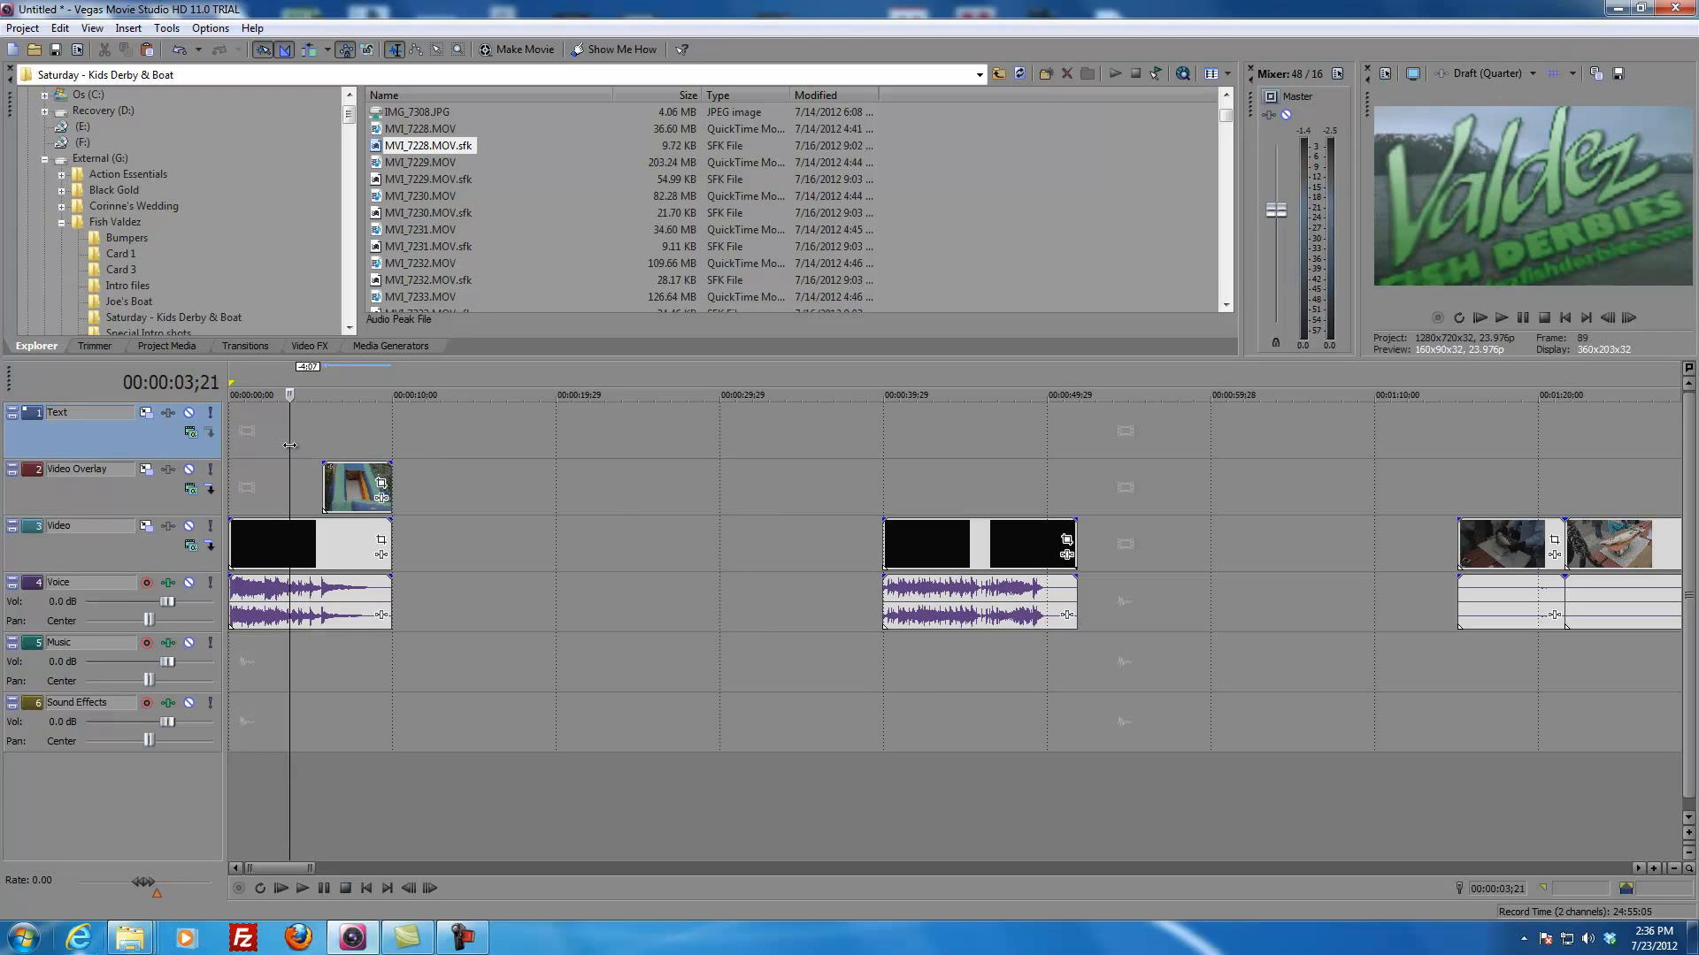
{"action": "key", "text": "space"}
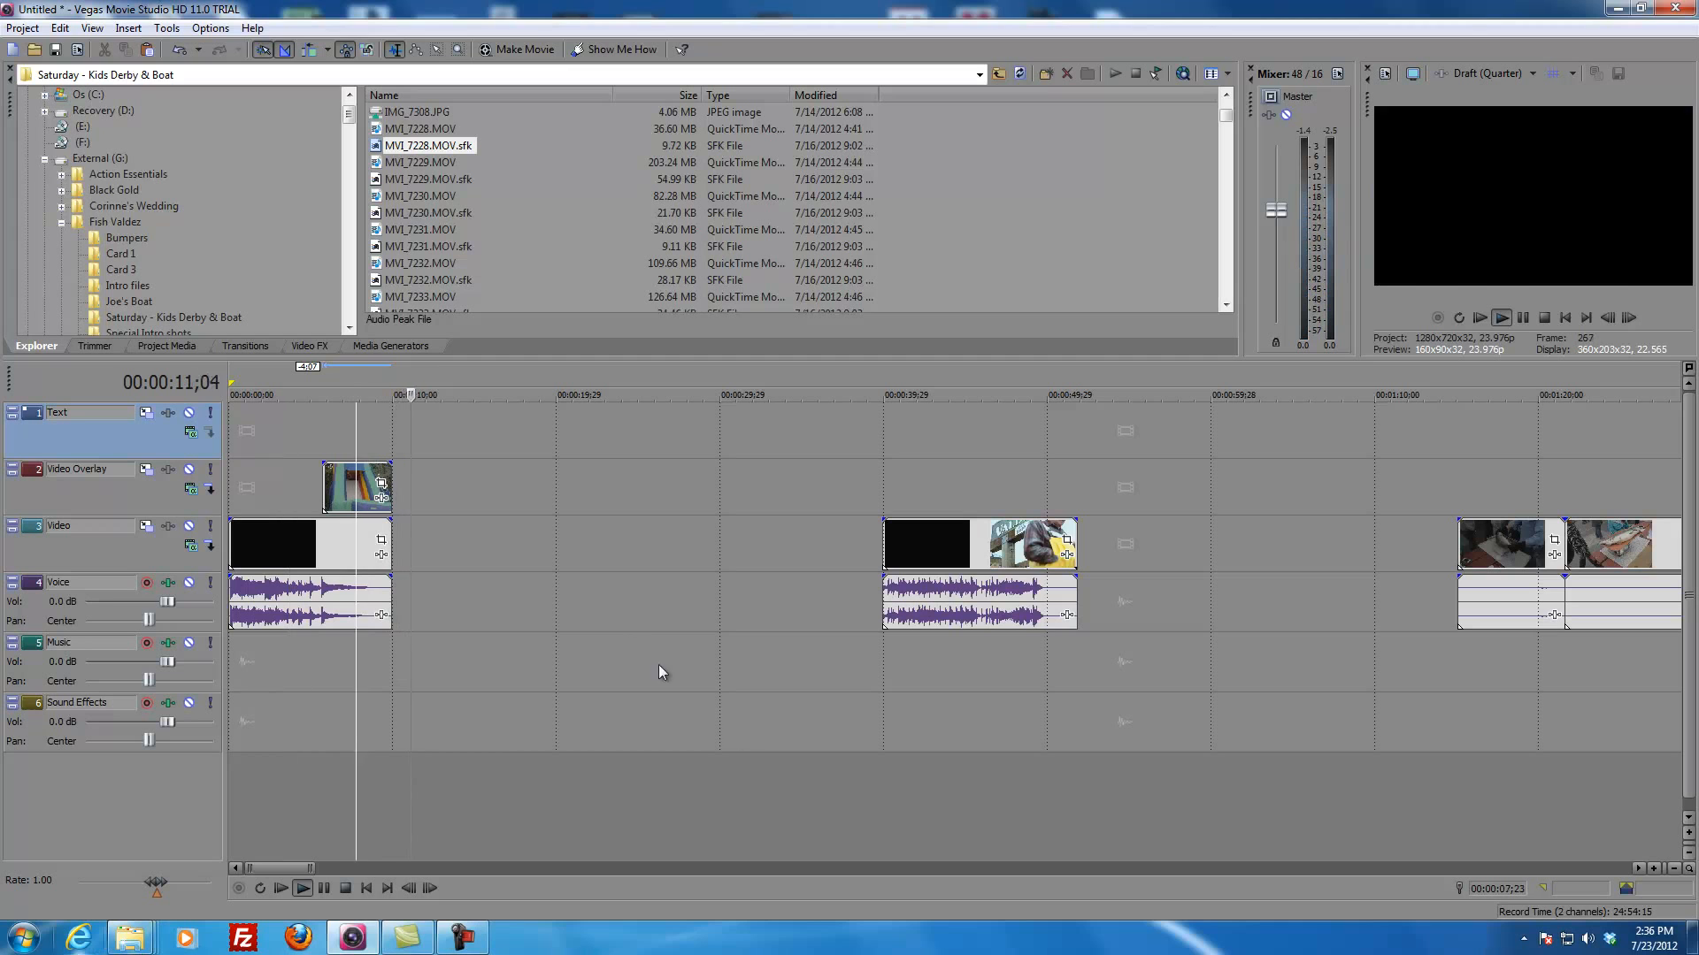
{"action": "key", "text": "space"}
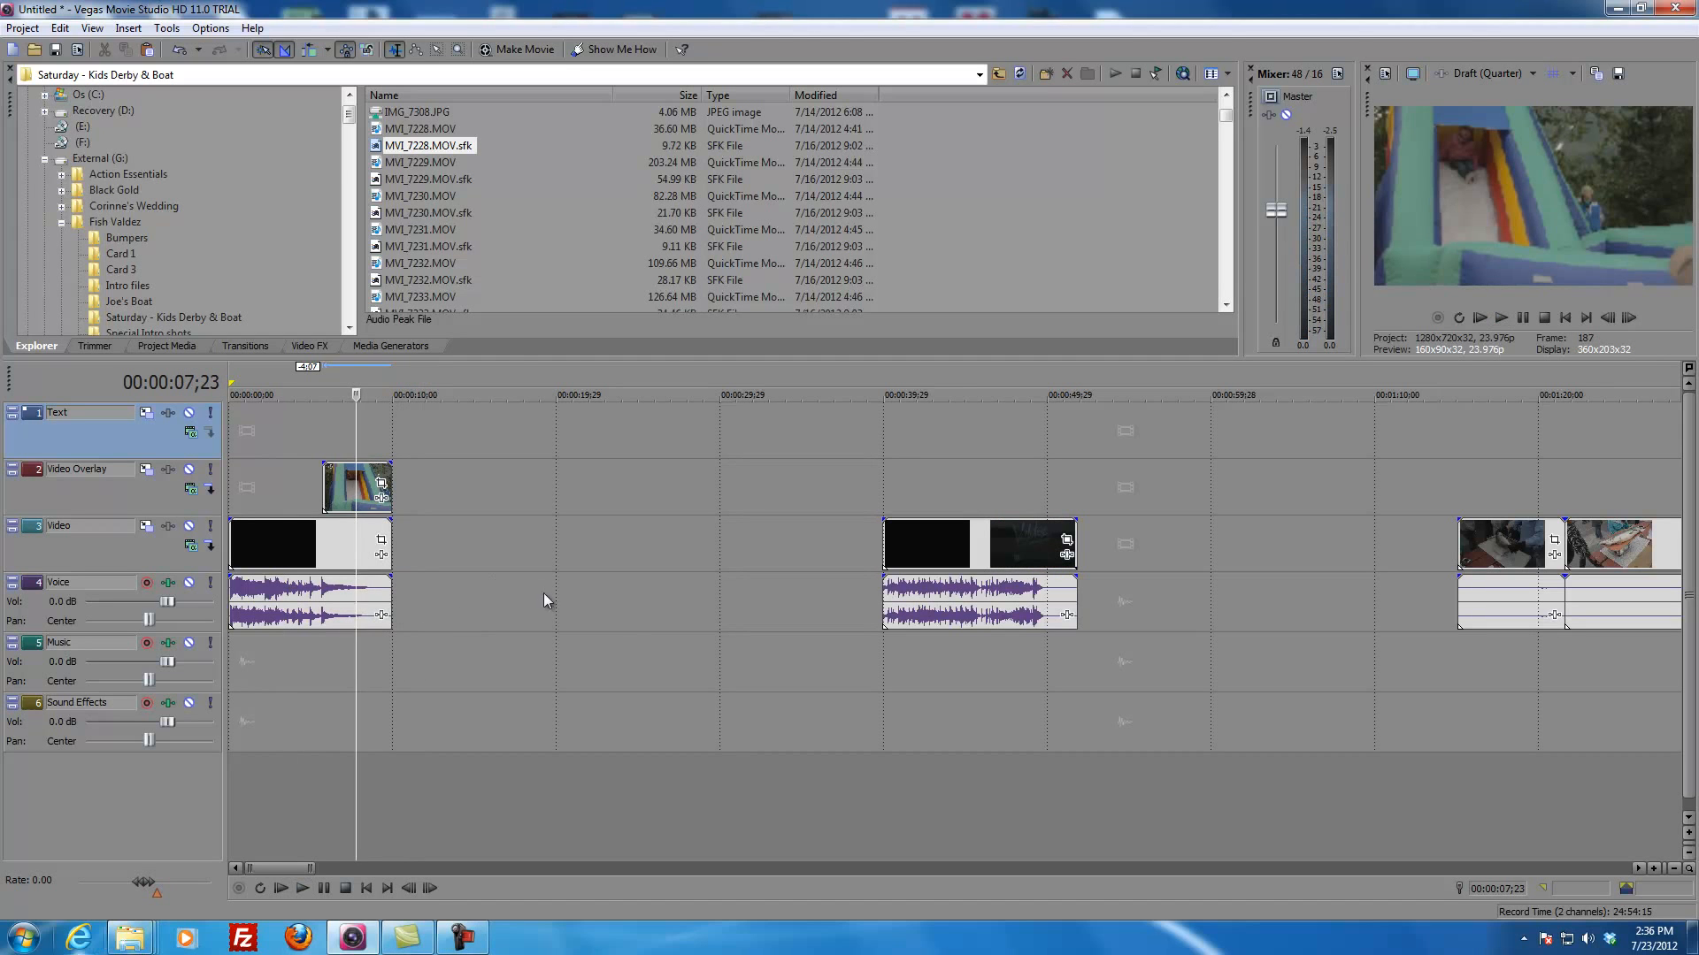
Step: Add Track 5 - 6.wav from the Fish Valdez folder to the Music track, aligned with the overlay clip's start
{"action": "left_click_drag", "start_coordinate": [349, 116], "coordinate": [349, 108]}
{"action": "left_click", "coordinate": [998, 74]}
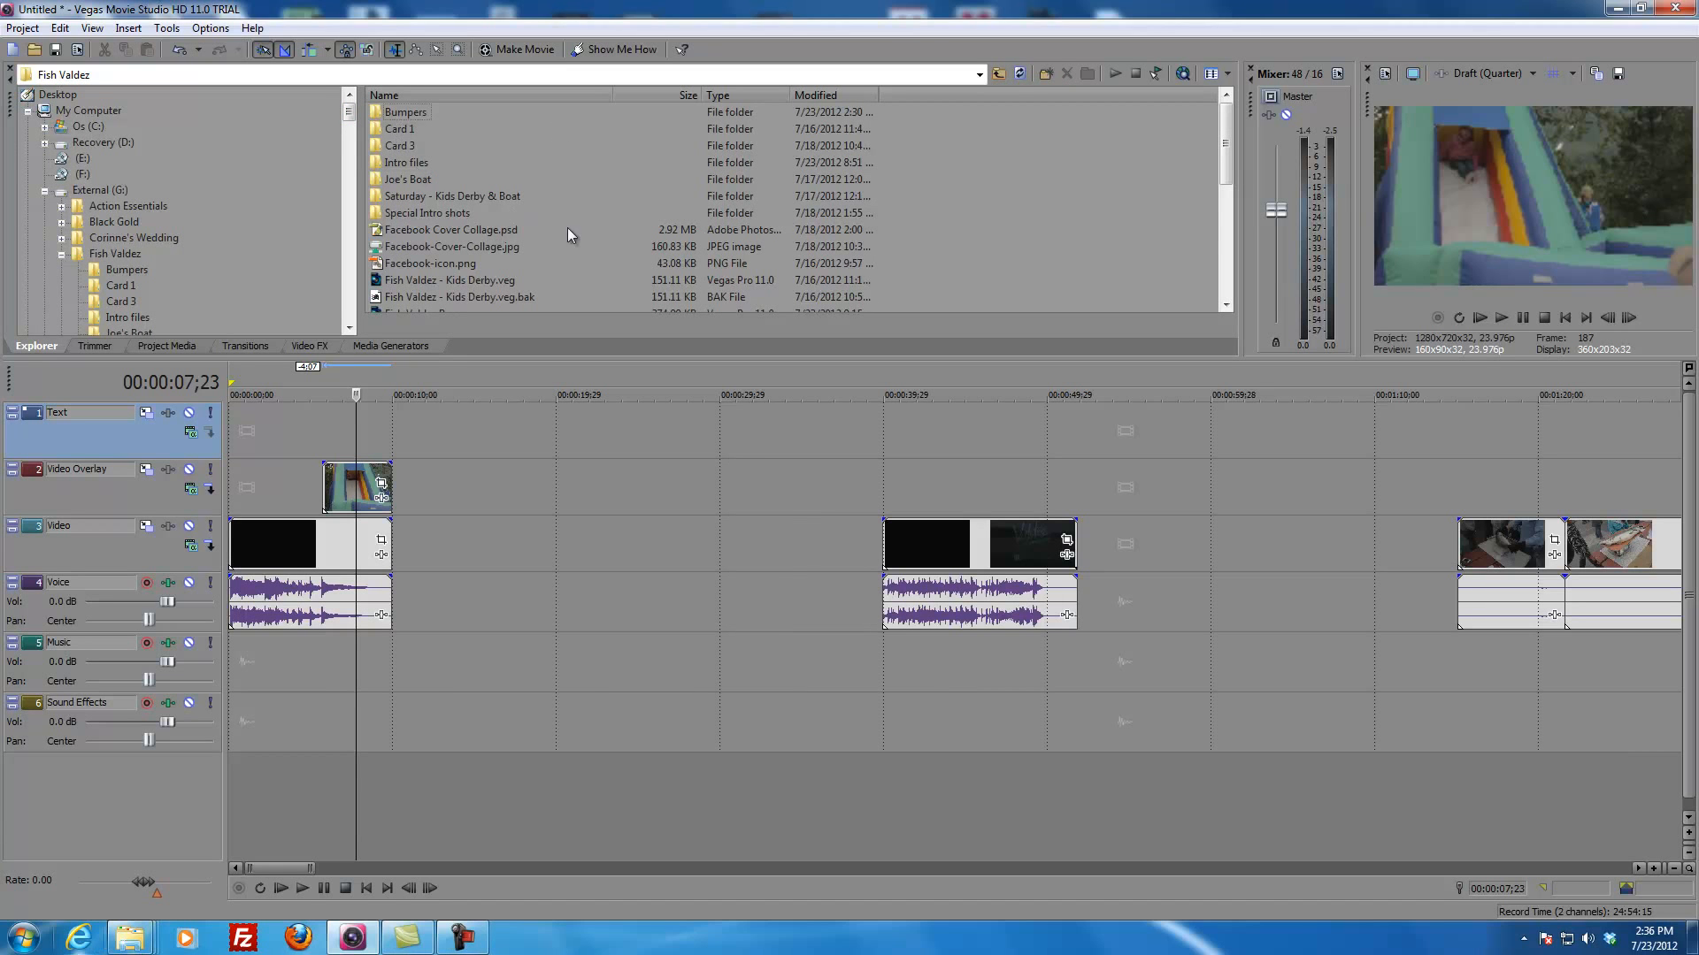
{"action": "scroll", "coordinate": [971, 209], "scroll_direction": "down", "scroll_amount": 7}
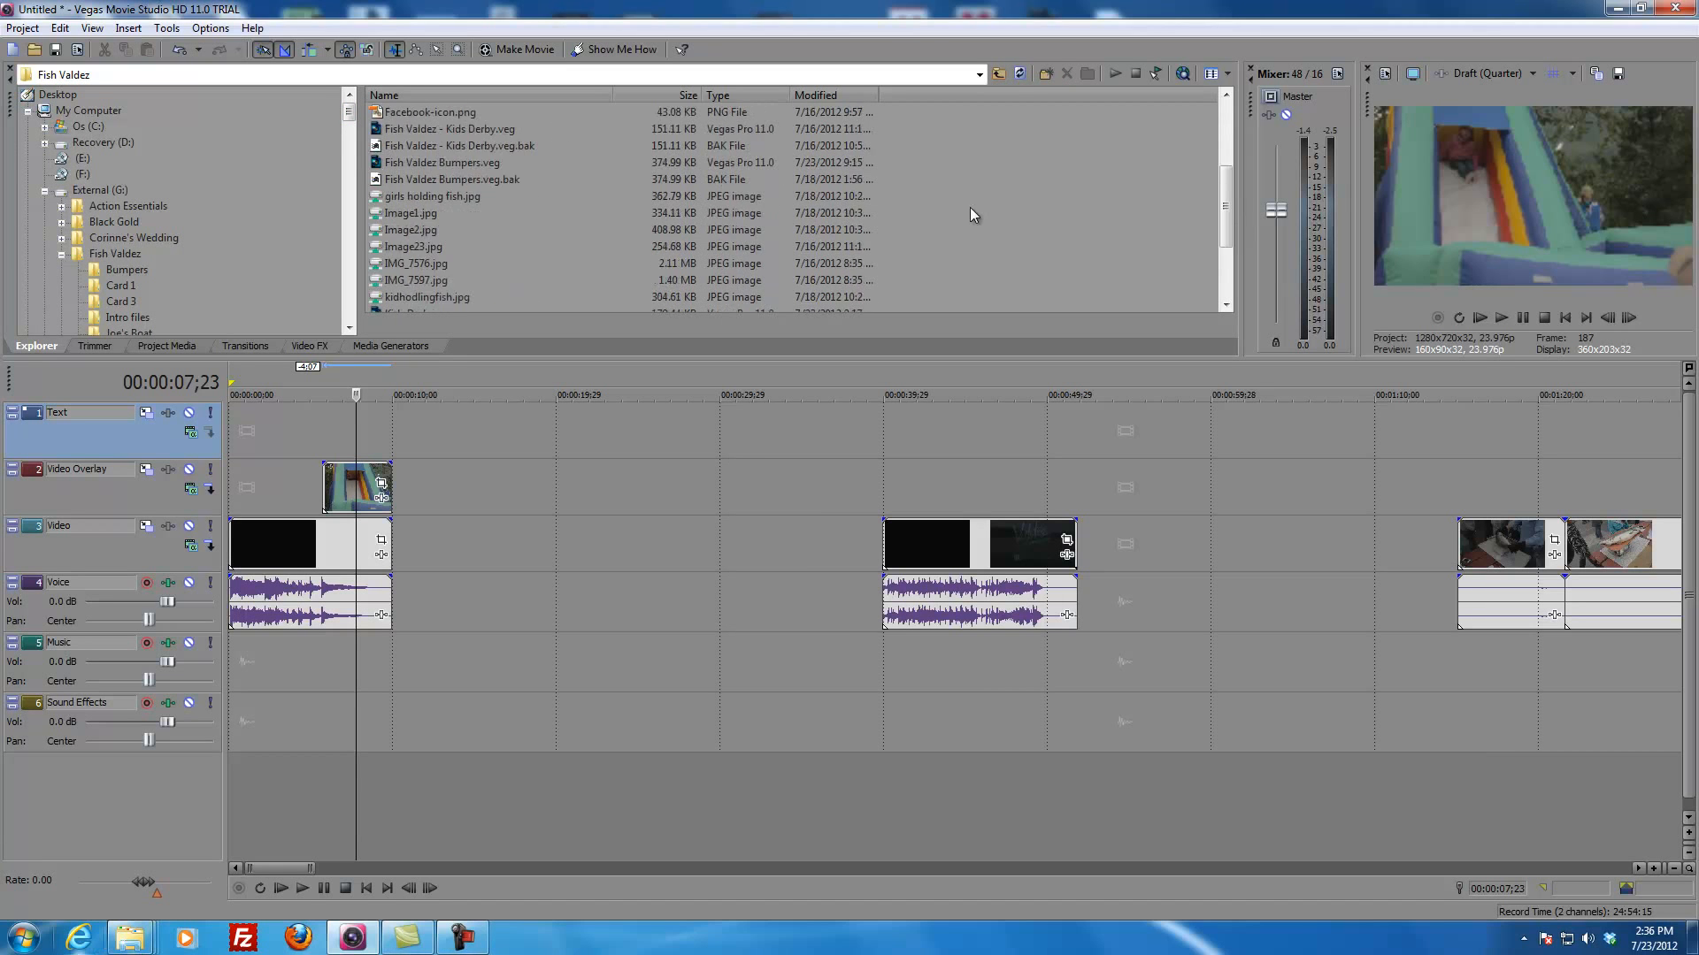
{"action": "left_click", "coordinate": [401, 231]}
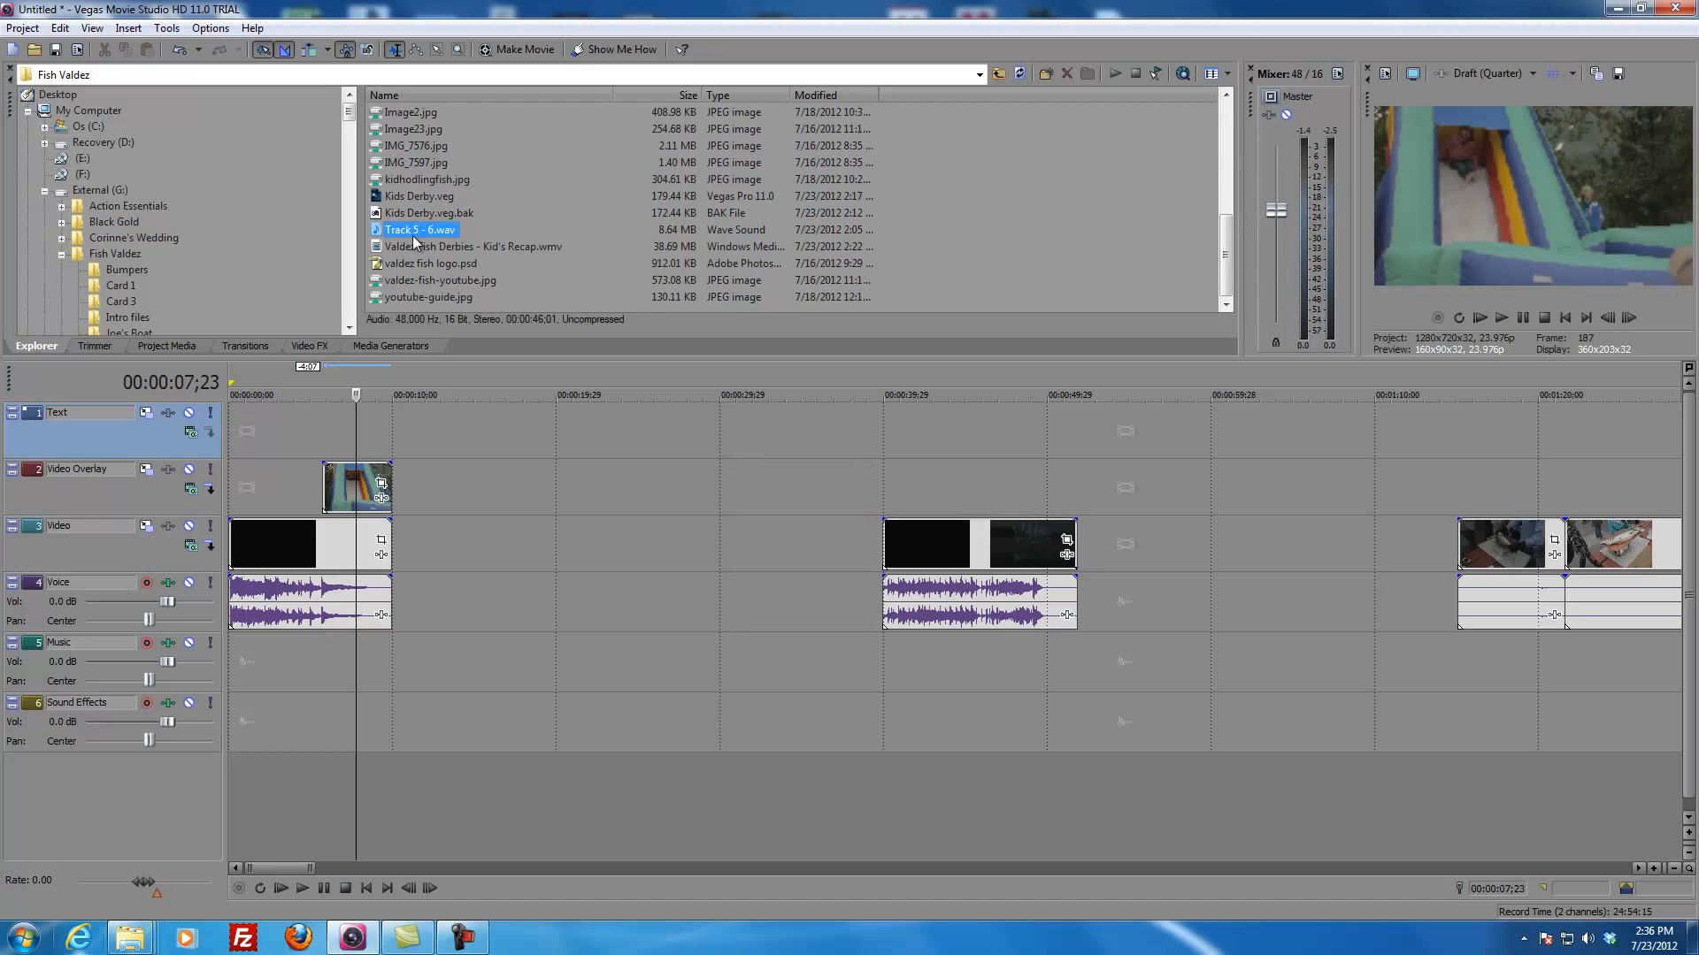
{"action": "left_click_drag", "start_coordinate": [401, 230], "coordinate": [336, 677]}
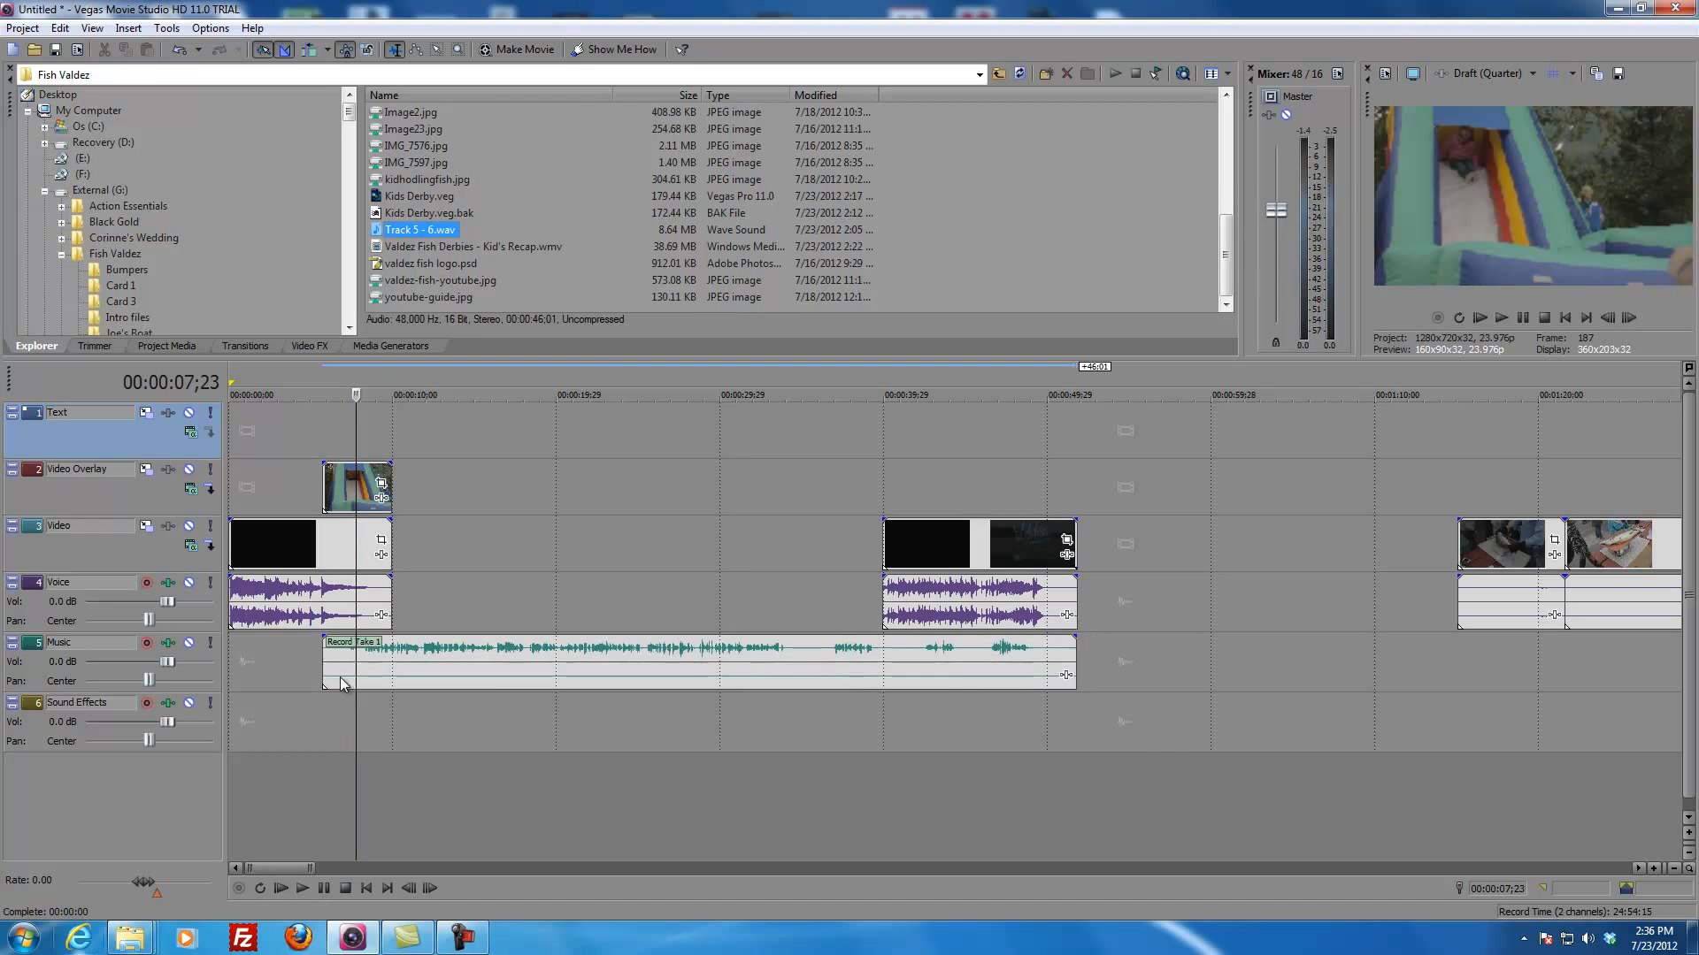
Step: Trim about 17 seconds off the end of the recorded audio on the Music track
{"action": "left_click", "coordinate": [333, 664]}
{"action": "left_click", "coordinate": [274, 670]}
{"action": "left_click", "coordinate": [332, 670]}
{"action": "left_click", "coordinate": [542, 669]}
{"action": "left_click_drag", "start_coordinate": [1075, 659], "coordinate": [795, 665]}
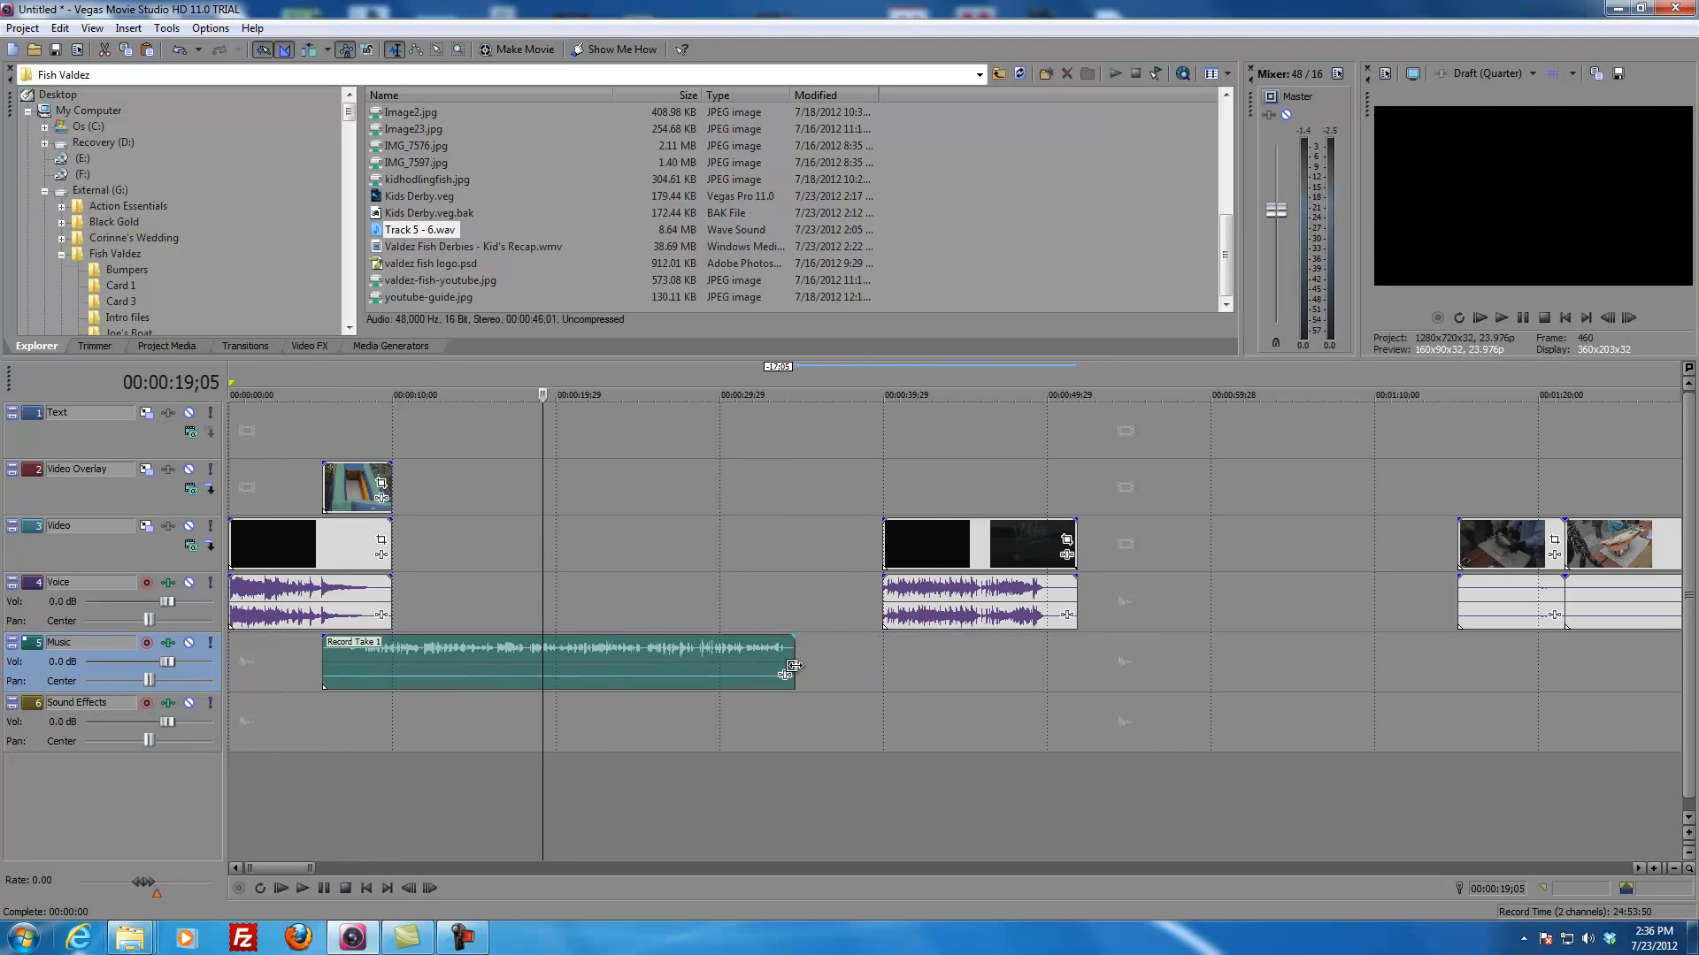
Step: Set the recorded audio's channels to Combine
{"action": "right_click", "coordinate": [722, 664]}
{"action": "mouse_move", "coordinate": [889, 601]}
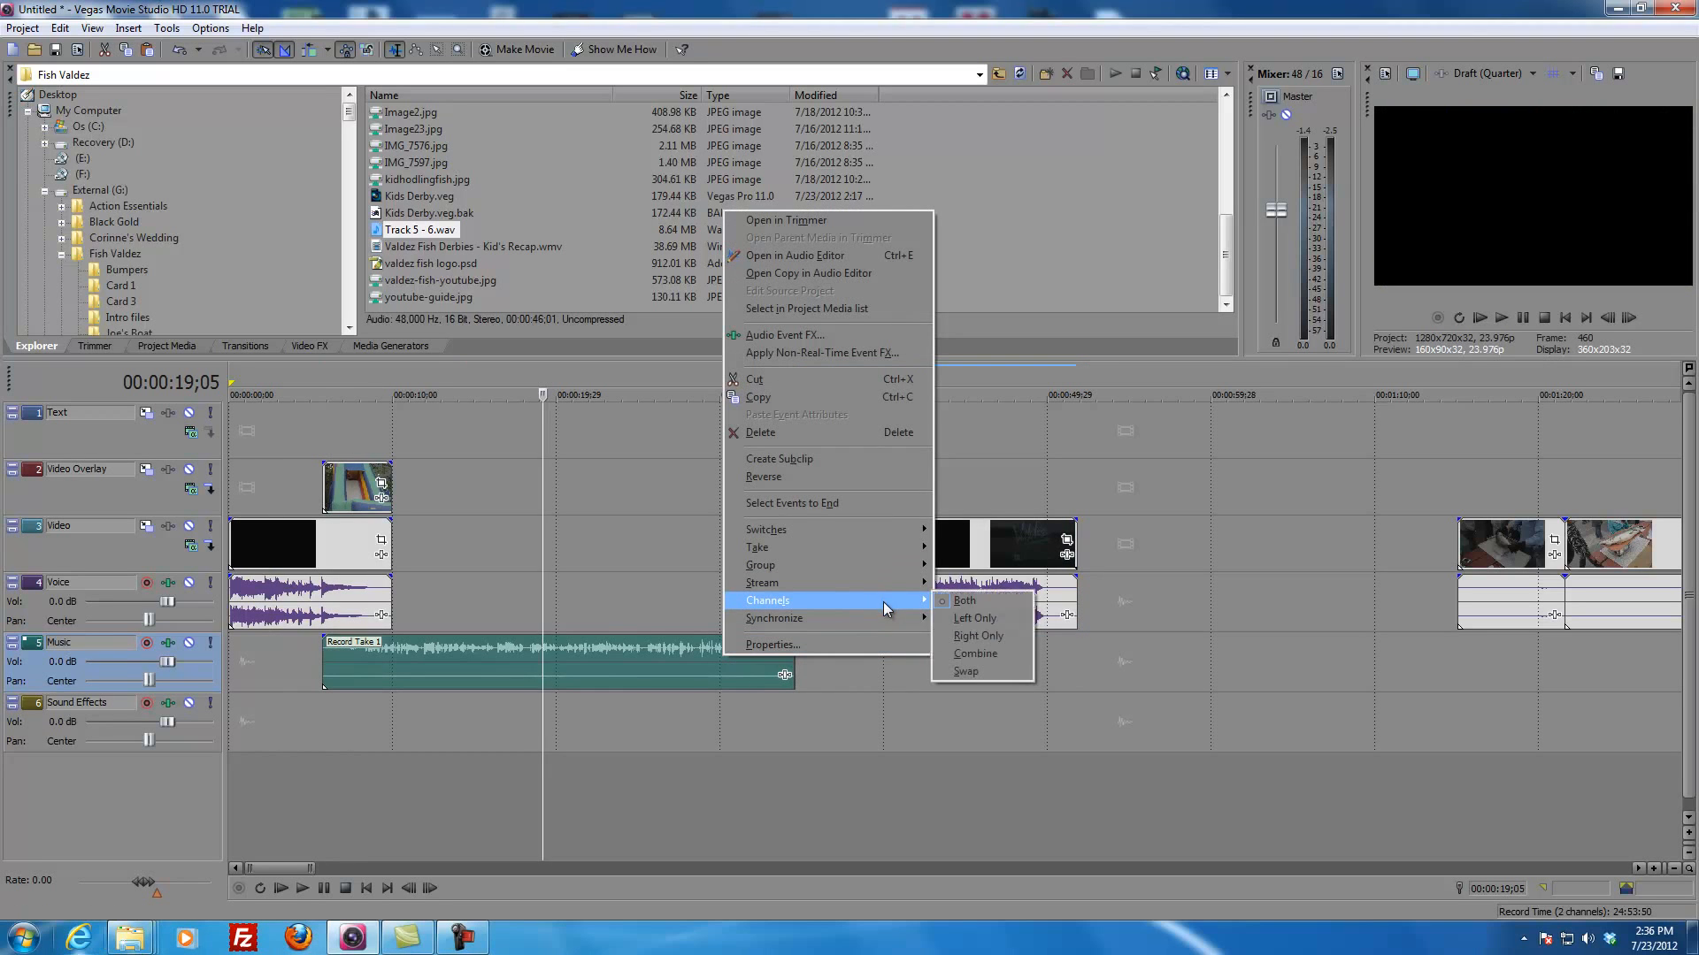
{"action": "left_click", "coordinate": [973, 663]}
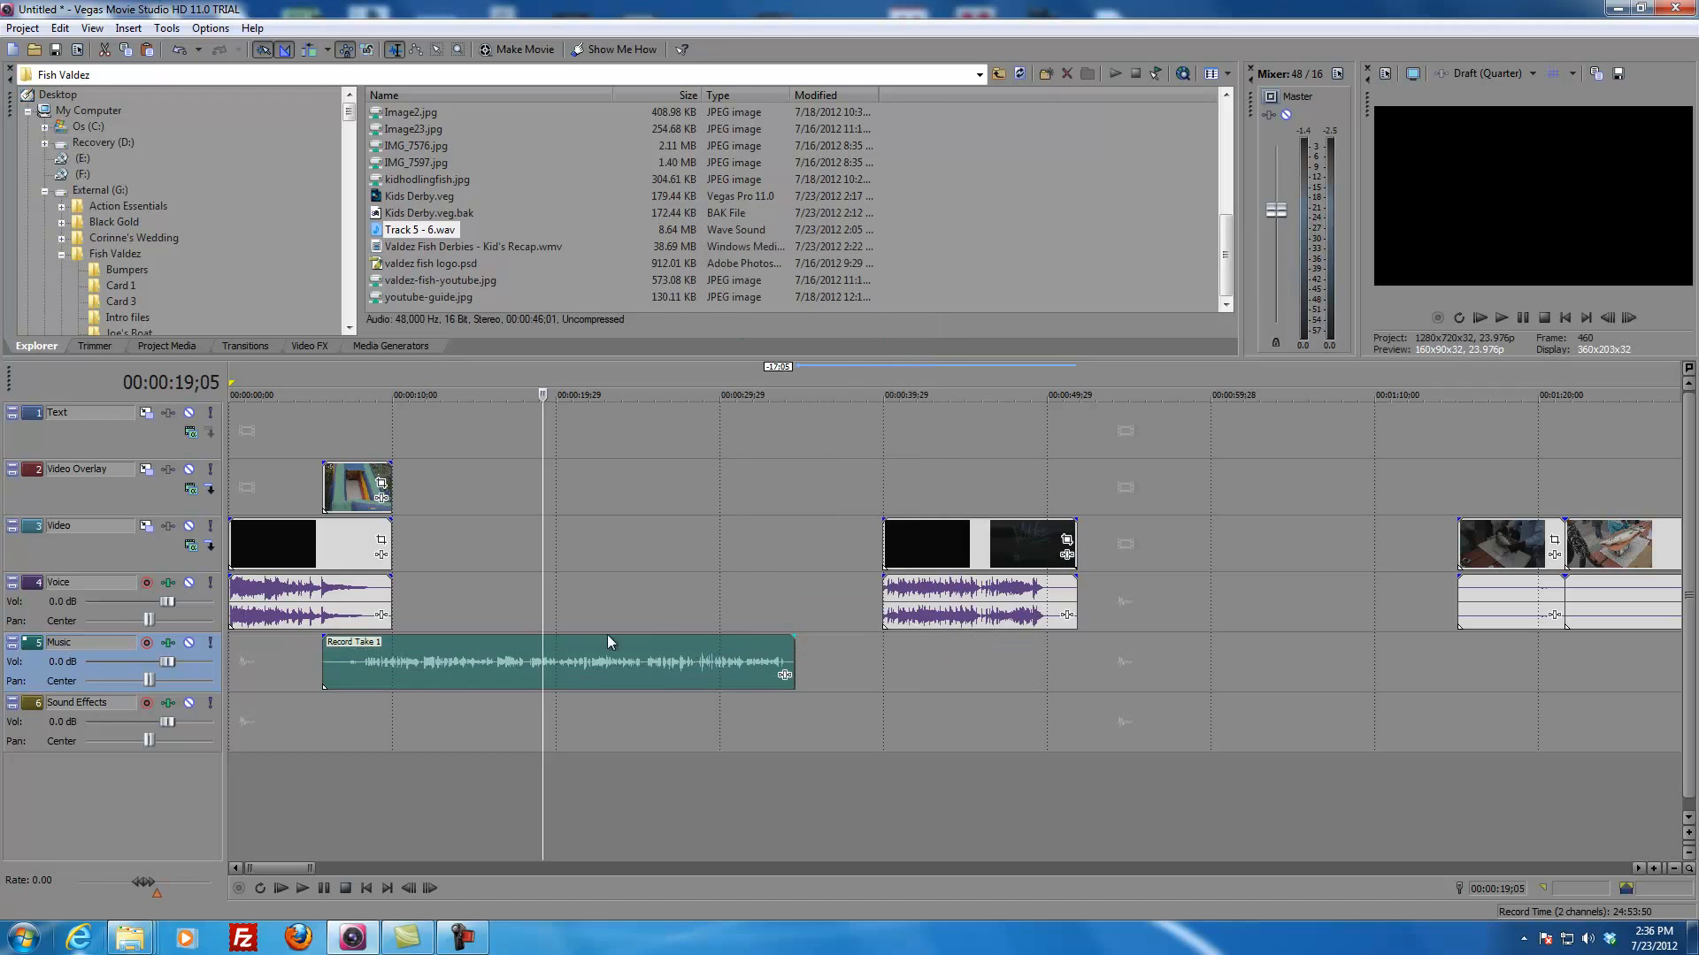
Step: Turn on Normalize in the properties of the recorded audio event on the Music track
{"action": "right_click", "coordinate": [664, 675]}
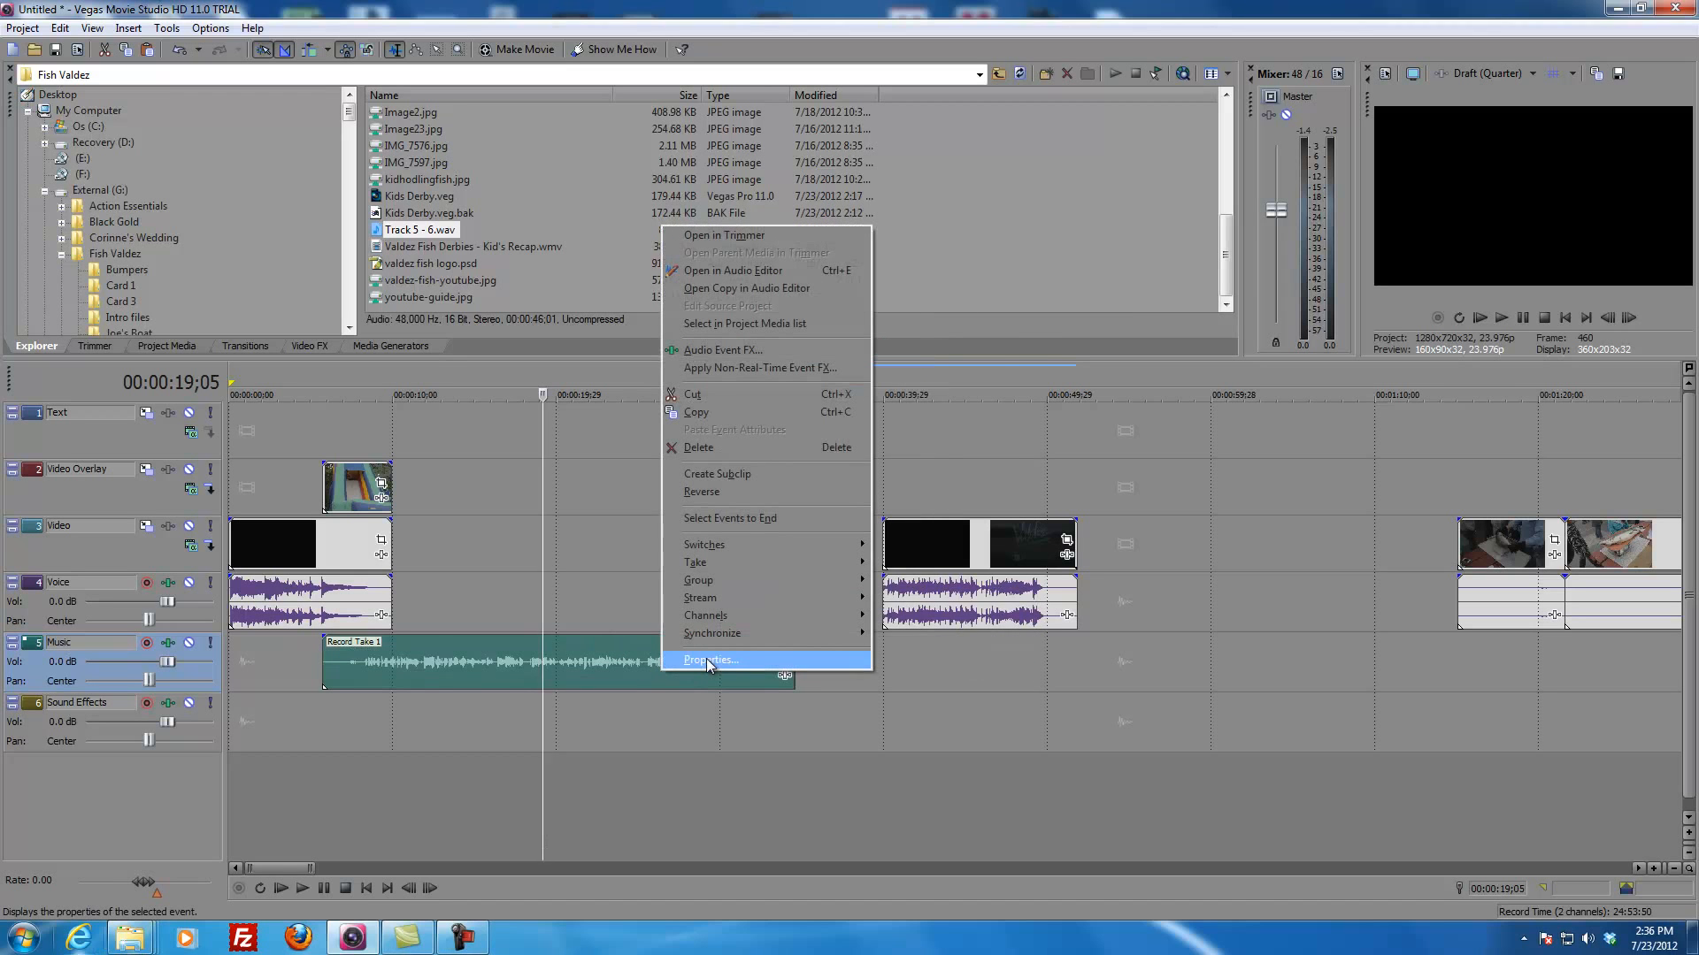
{"action": "left_click", "coordinate": [708, 660]}
{"action": "left_click", "coordinate": [714, 297]}
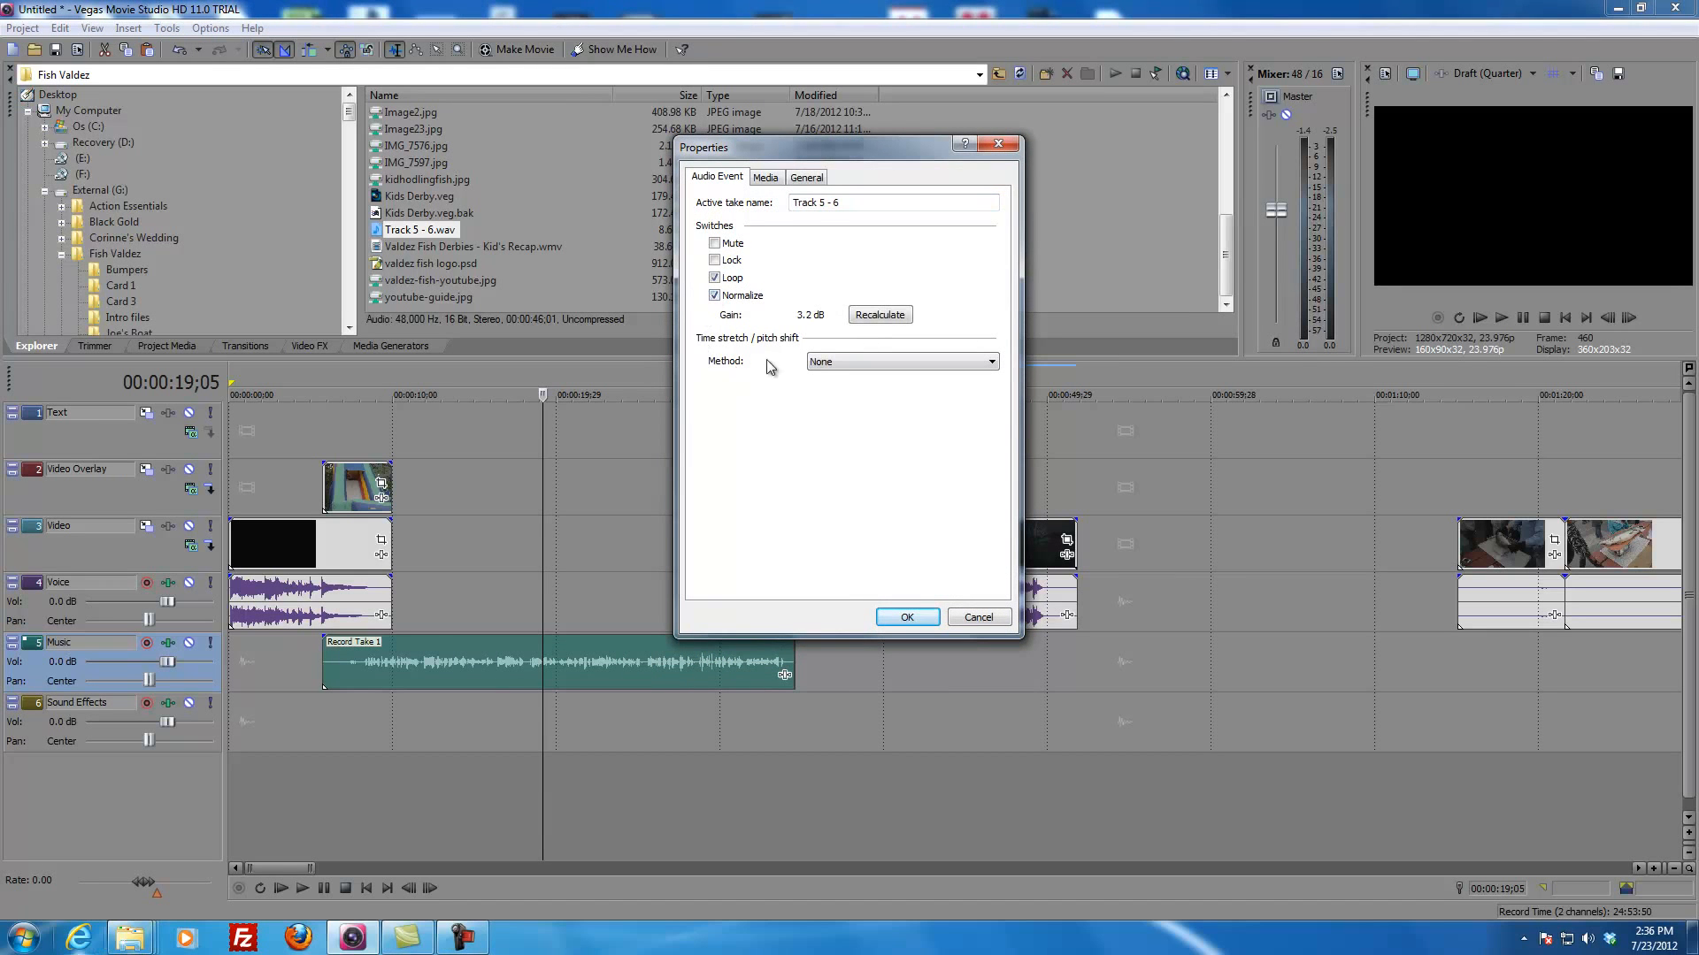
{"action": "left_click", "coordinate": [906, 618]}
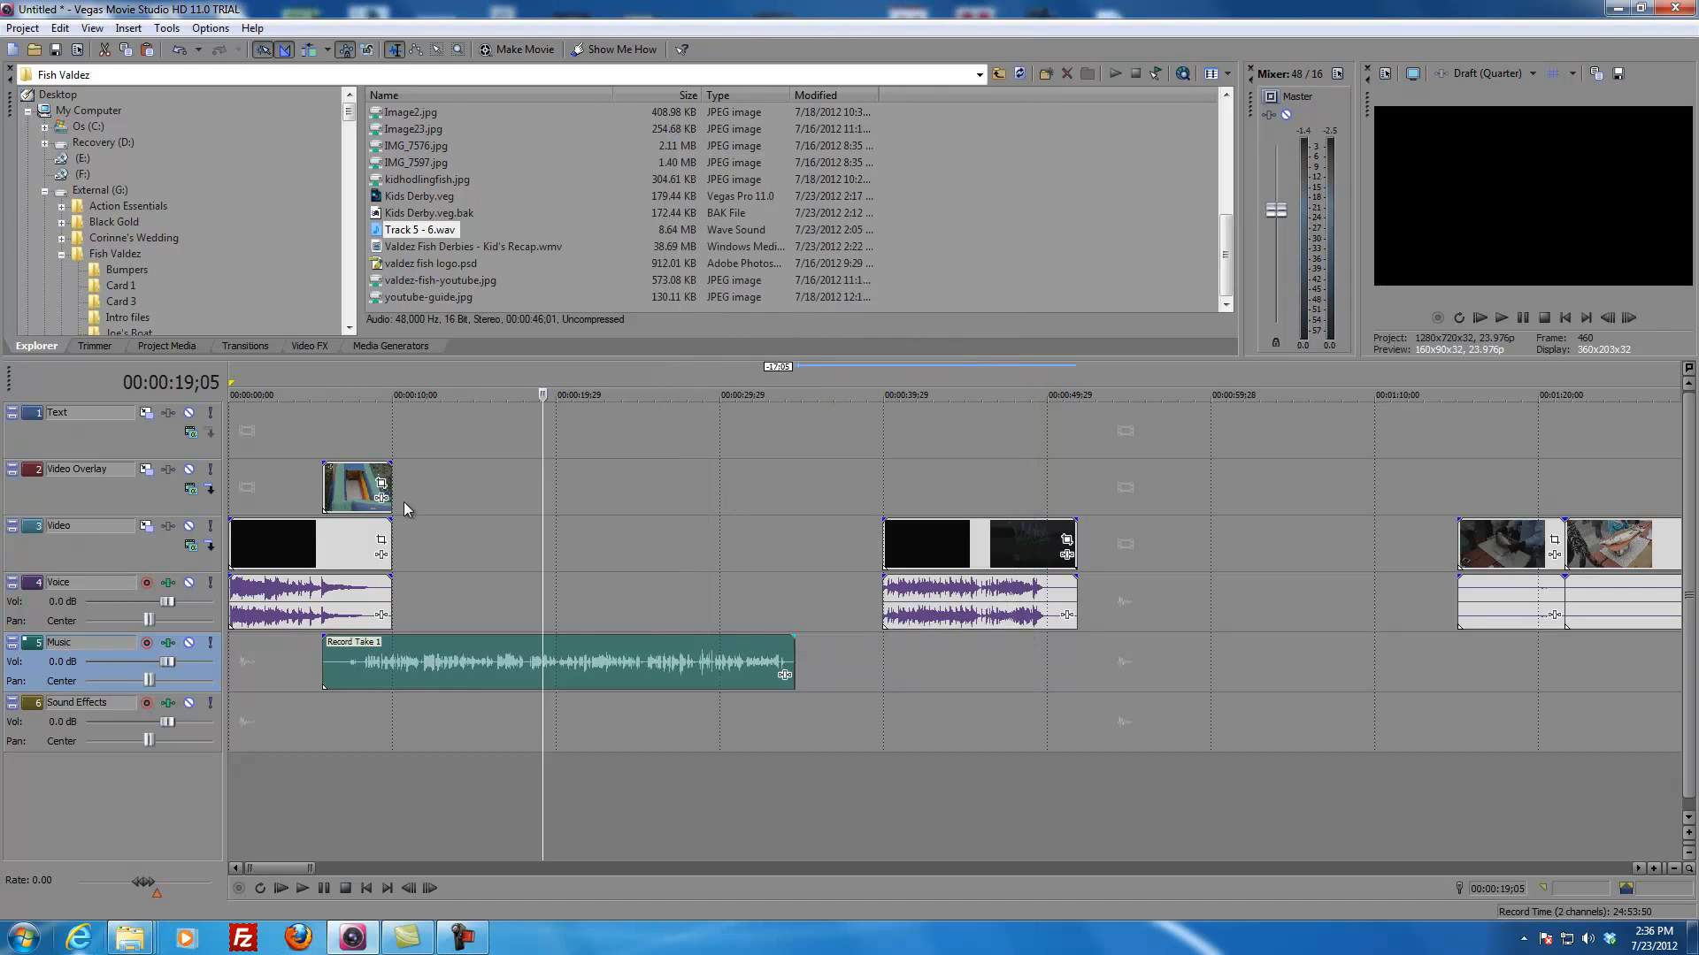
Step: Trim the quiet lead-in off the recorded audio and shift the event about 2 seconds earlier, beneath the slide clip
{"action": "left_click", "coordinate": [363, 667]}
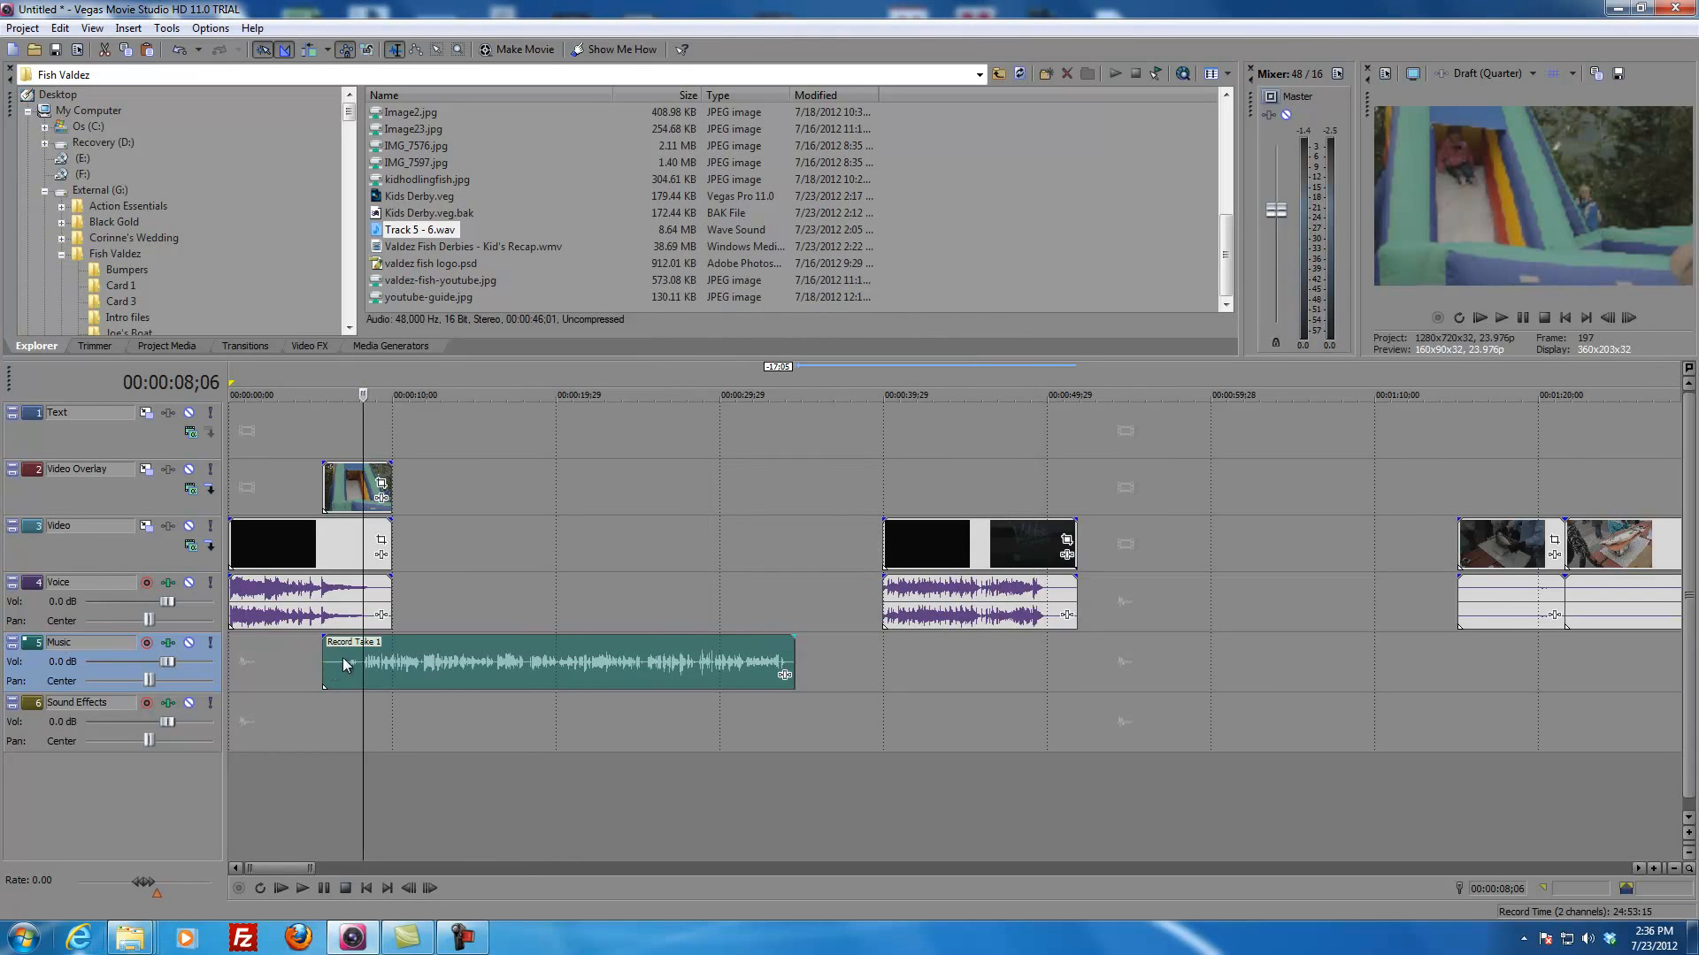
{"action": "key", "text": "Up"}
{"action": "key", "text": "Up"}
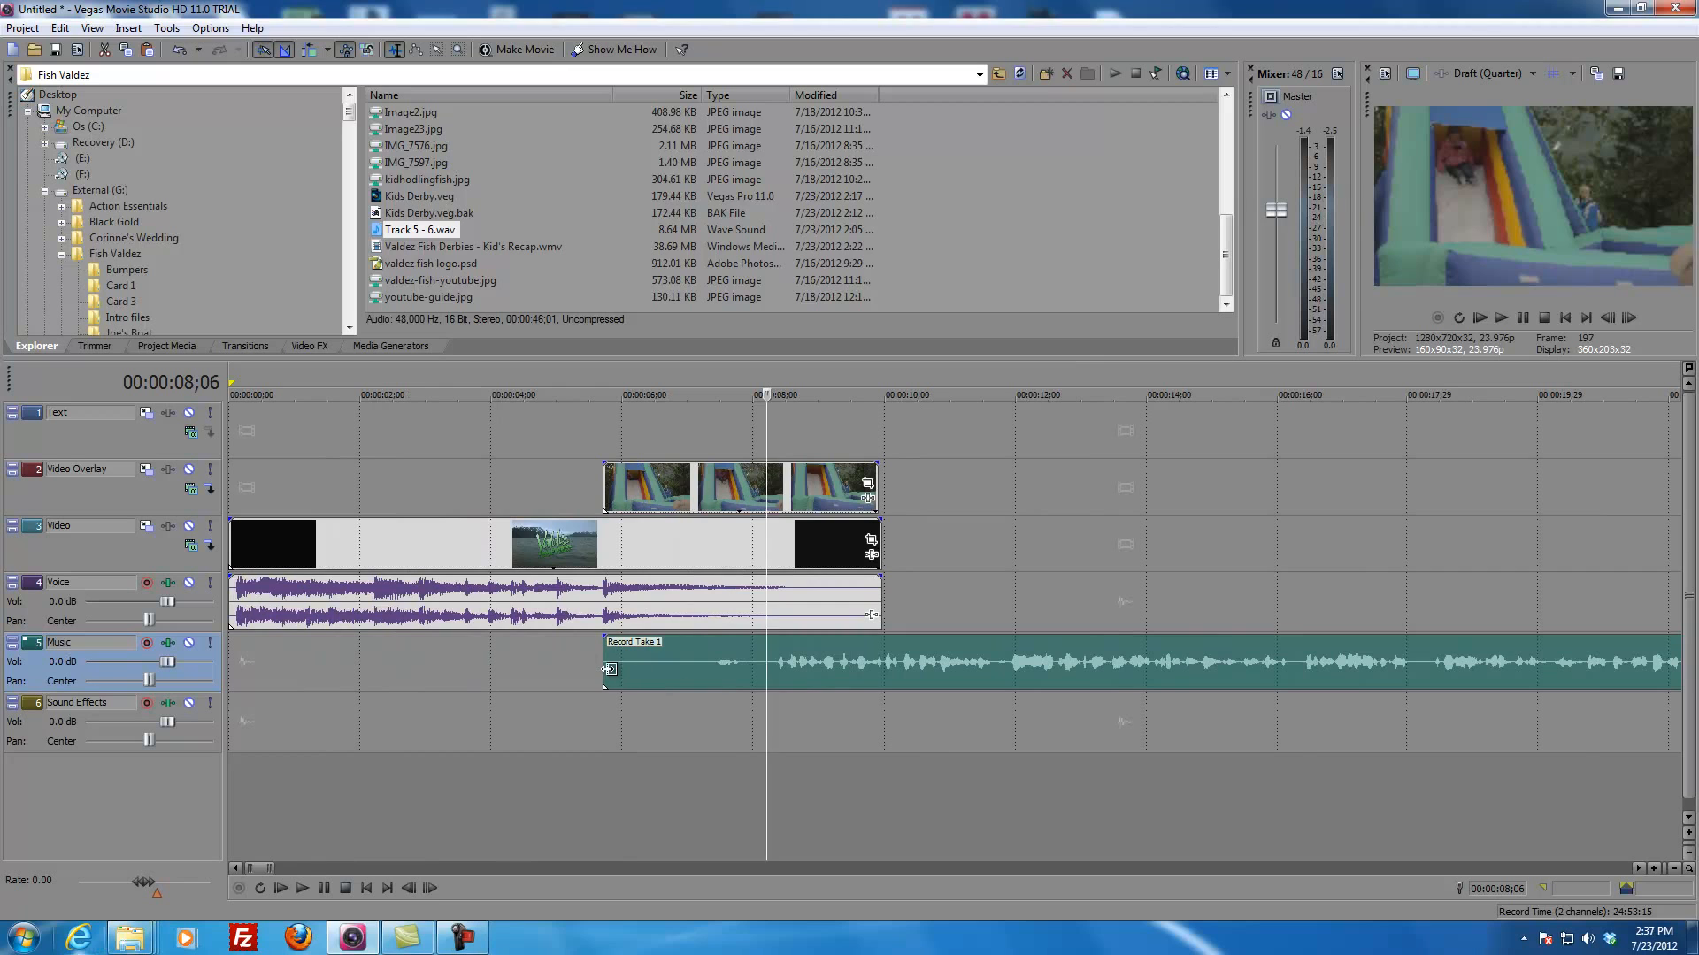
{"action": "left_click_drag", "start_coordinate": [607, 665], "coordinate": [768, 668]}
{"action": "left_click_drag", "start_coordinate": [918, 674], "coordinate": [789, 672]}
Step: Play the intro from 00:00:04;23 to check the timing of the recorded audio
{"action": "left_click", "coordinate": [544, 672]}
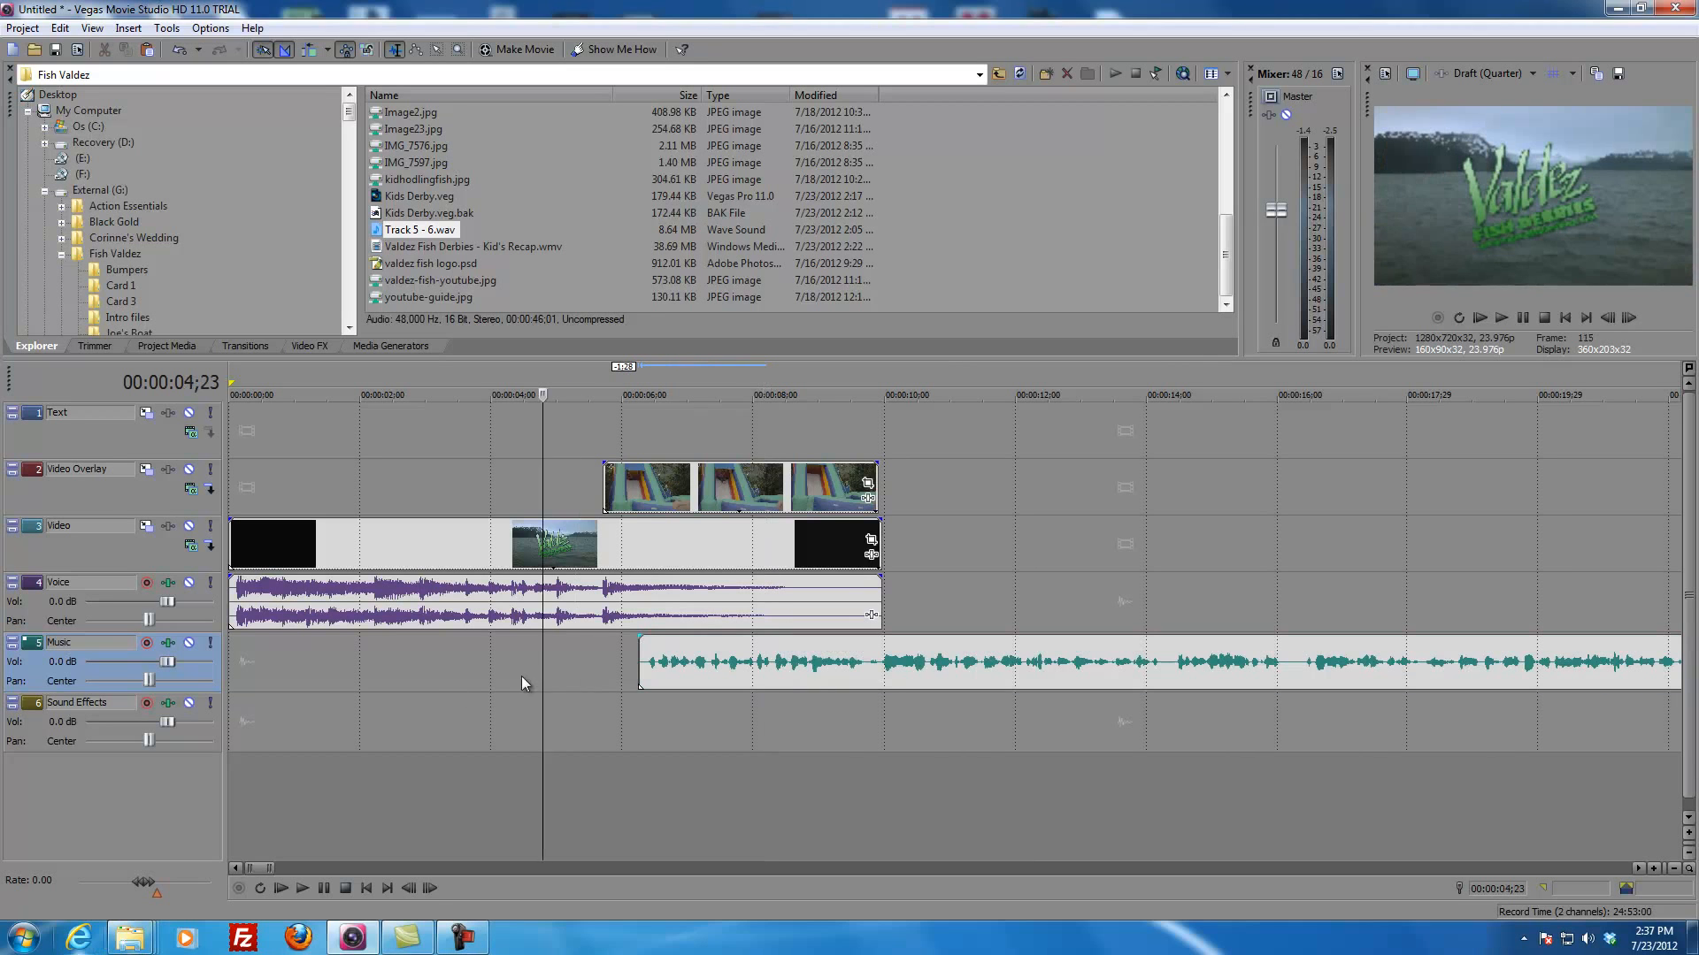
{"action": "key", "text": "space"}
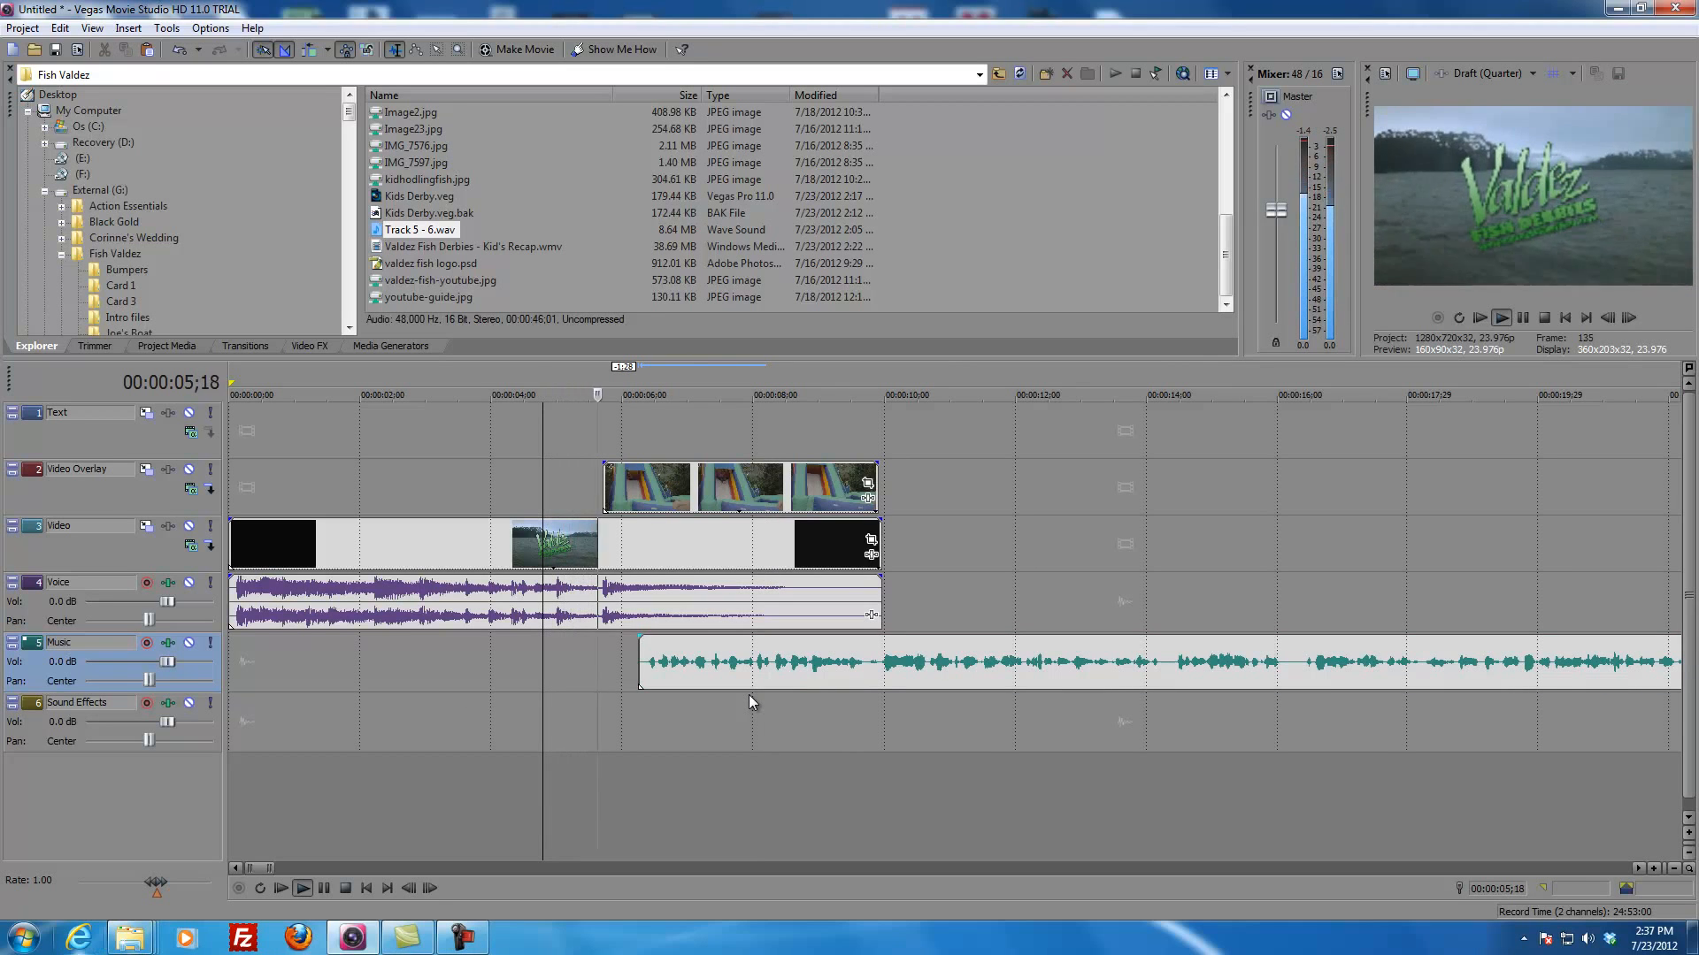
{"action": "scroll", "coordinate": [723, 697], "scroll_direction": "down", "scroll_amount": 3}
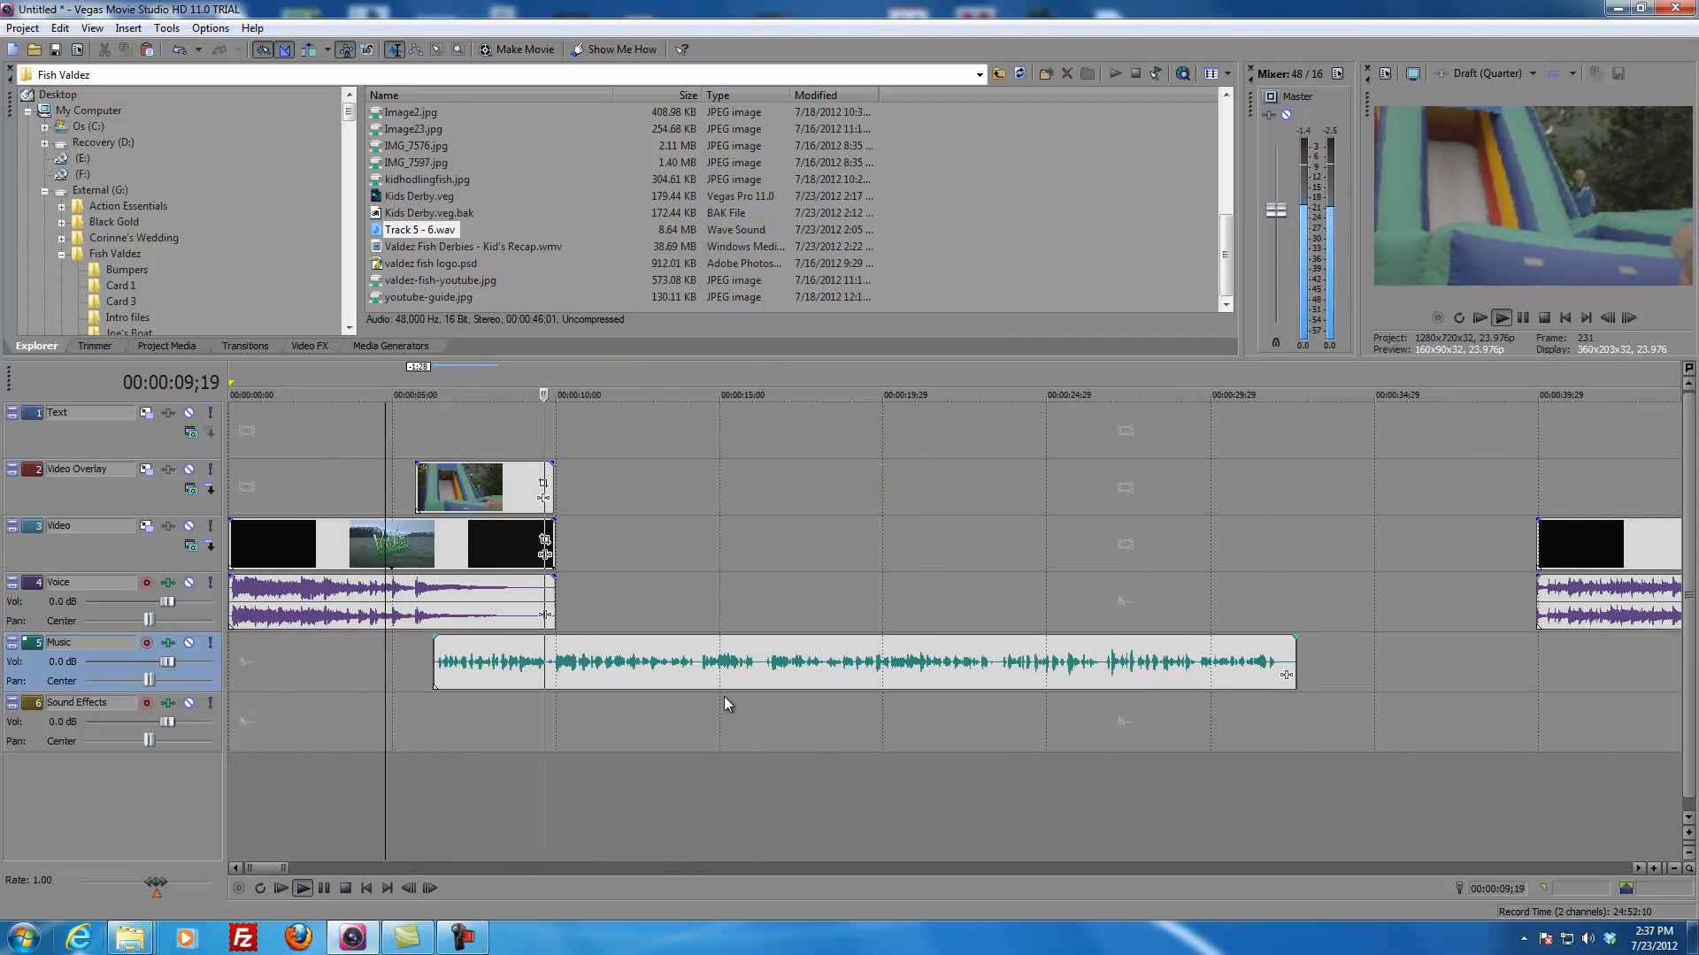
{"action": "key", "text": "space"}
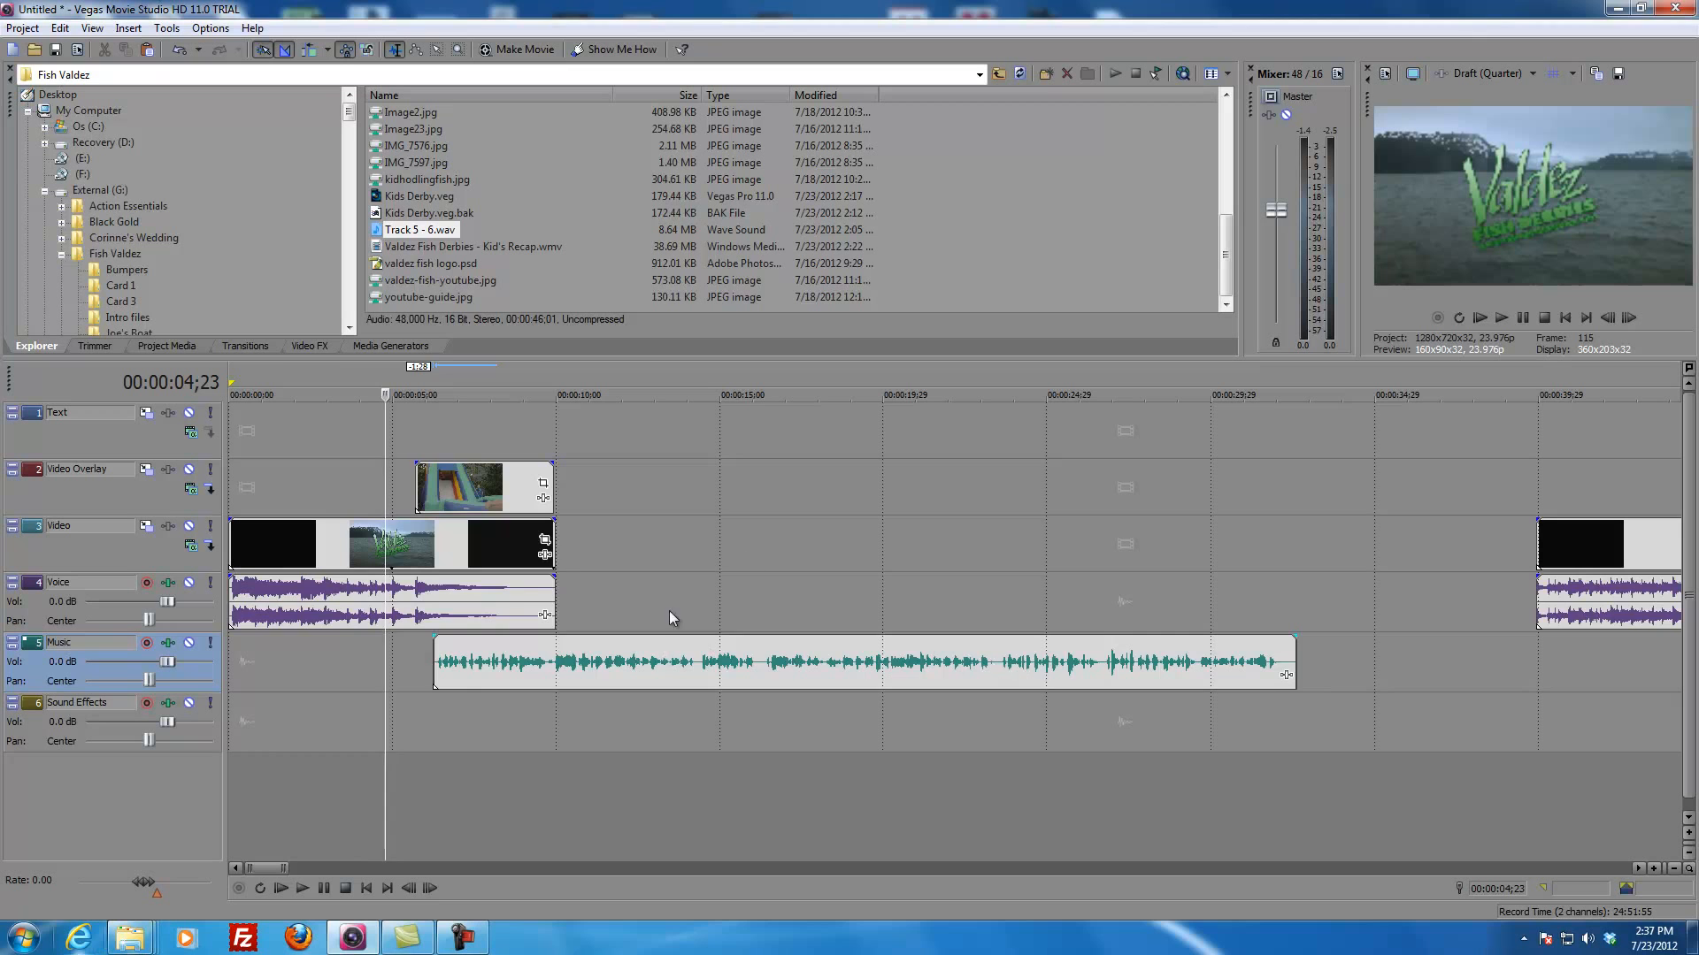
Step: Split the last raw footage clip, the interview, at 00:36:39;19 and 00:36:45;27 on the Video track
{"action": "scroll", "coordinate": [991, 724], "scroll_direction": "down", "scroll_amount": 4}
{"action": "scroll", "coordinate": [991, 724], "scroll_direction": "down", "scroll_amount": 8}
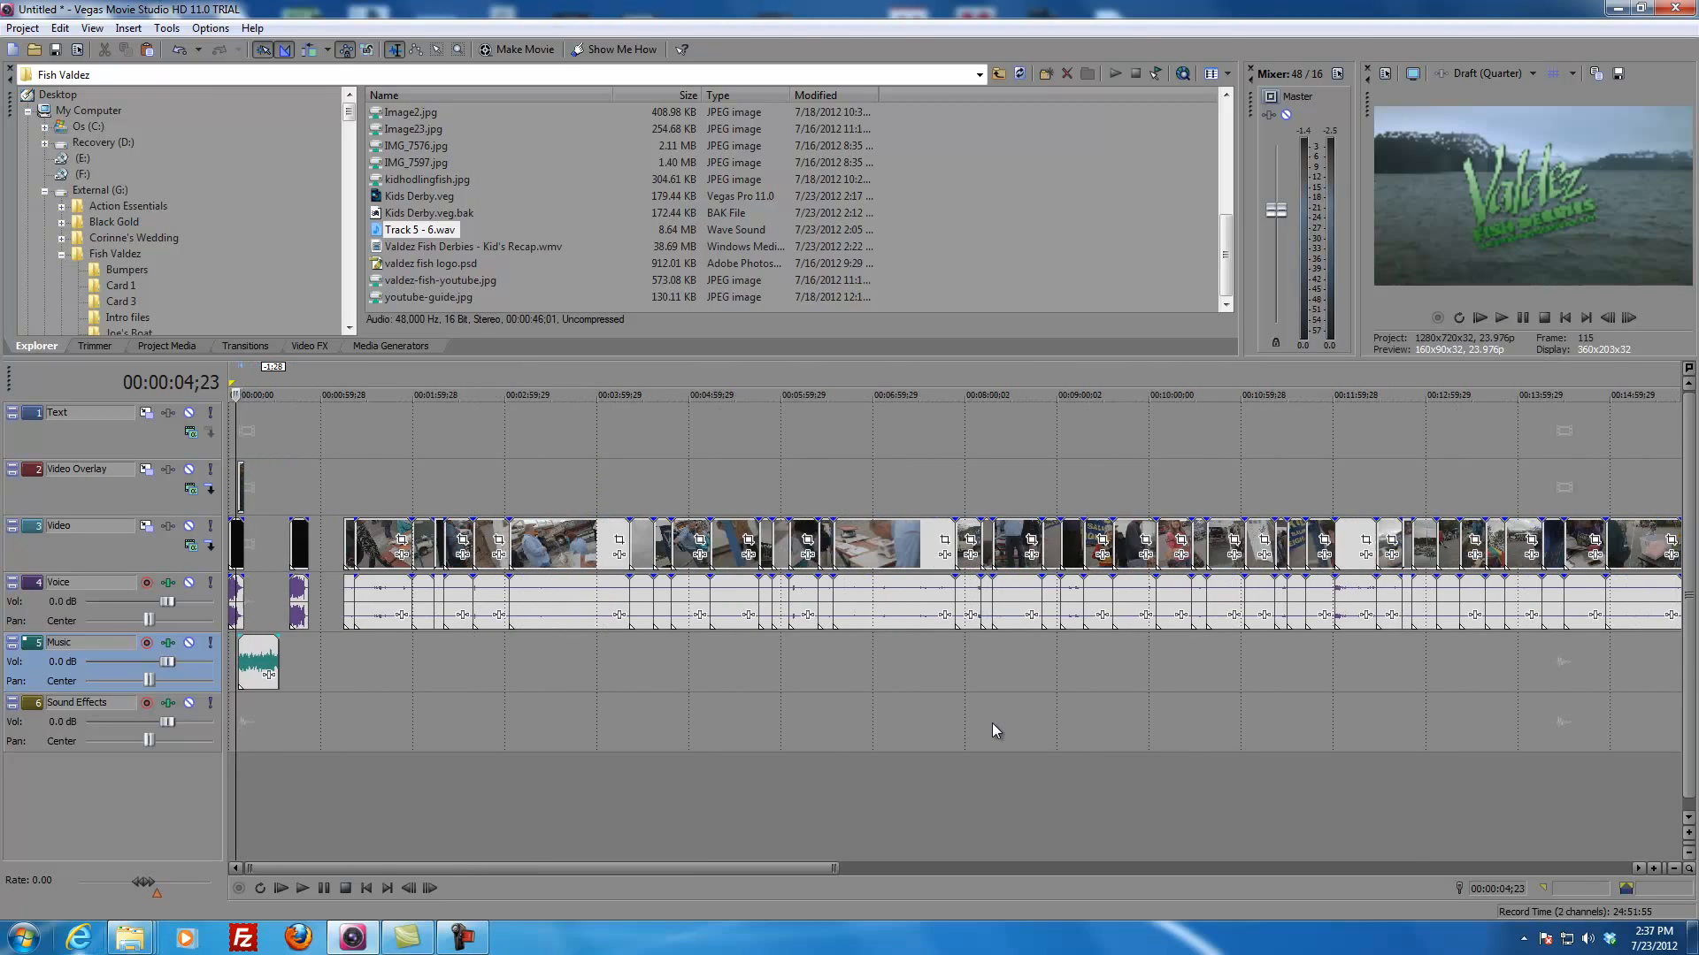
{"action": "scroll", "coordinate": [1323, 573], "scroll_direction": "down", "scroll_amount": 1}
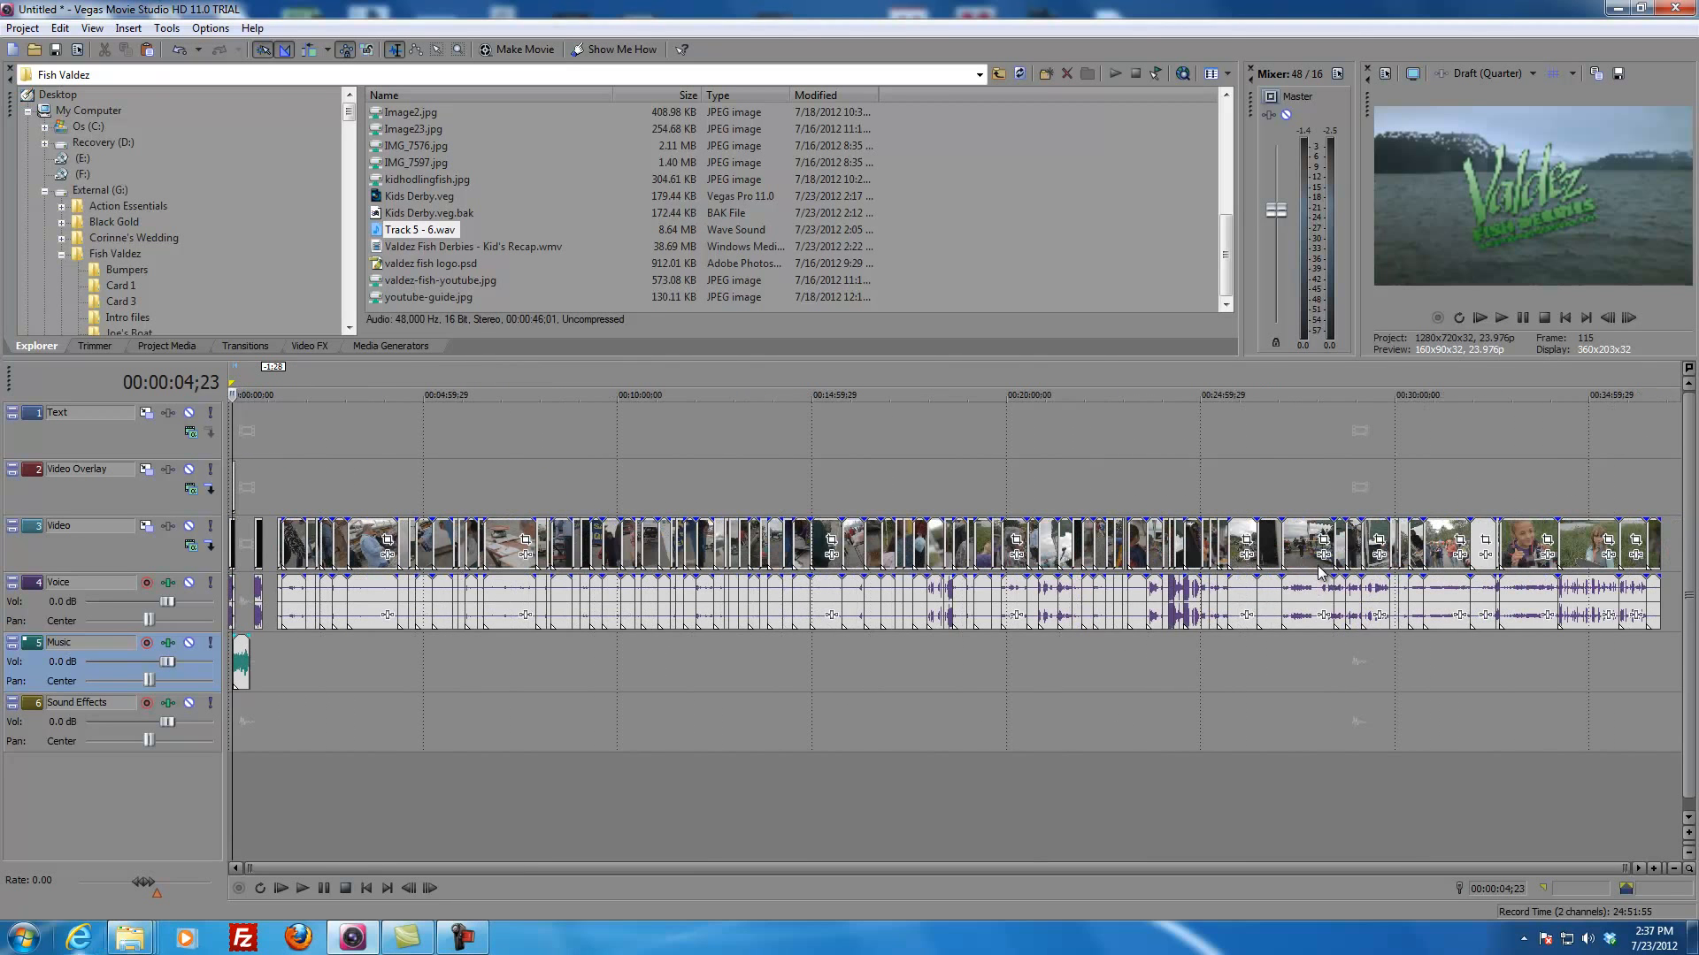
{"action": "left_click", "coordinate": [1634, 548]}
{"action": "scroll", "coordinate": [1416, 601], "scroll_direction": "up", "scroll_amount": 10}
{"action": "left_click", "coordinate": [1483, 545]}
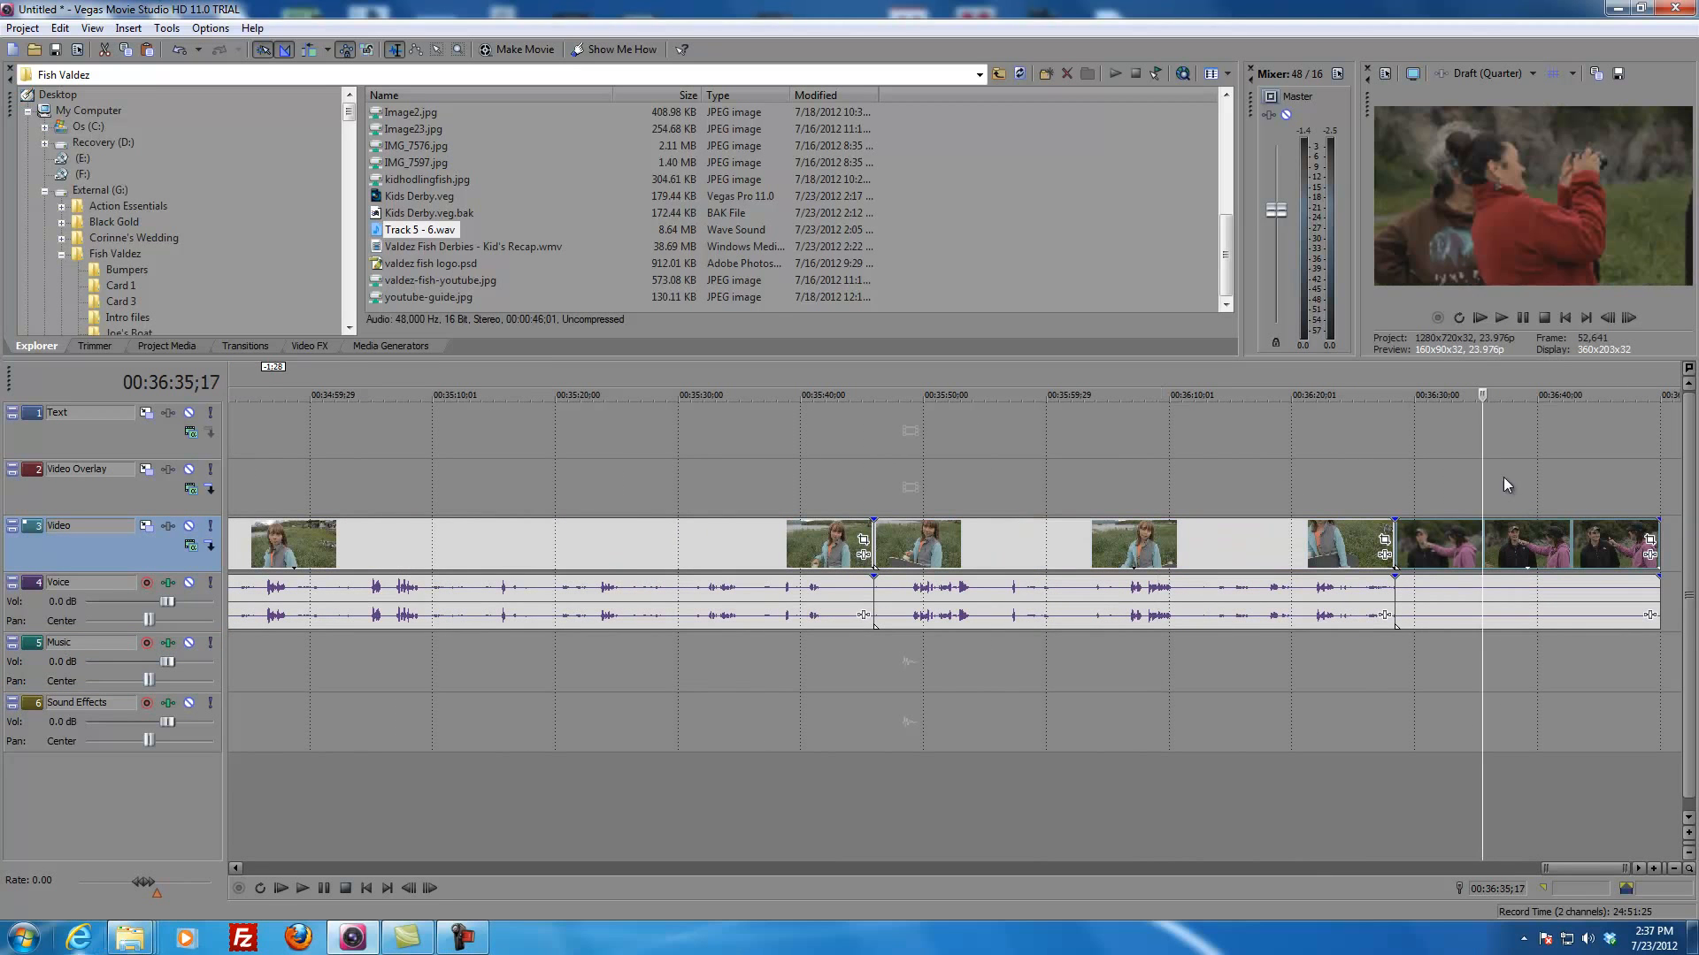
{"action": "left_click_drag", "start_coordinate": [1479, 498], "coordinate": [1544, 523]}
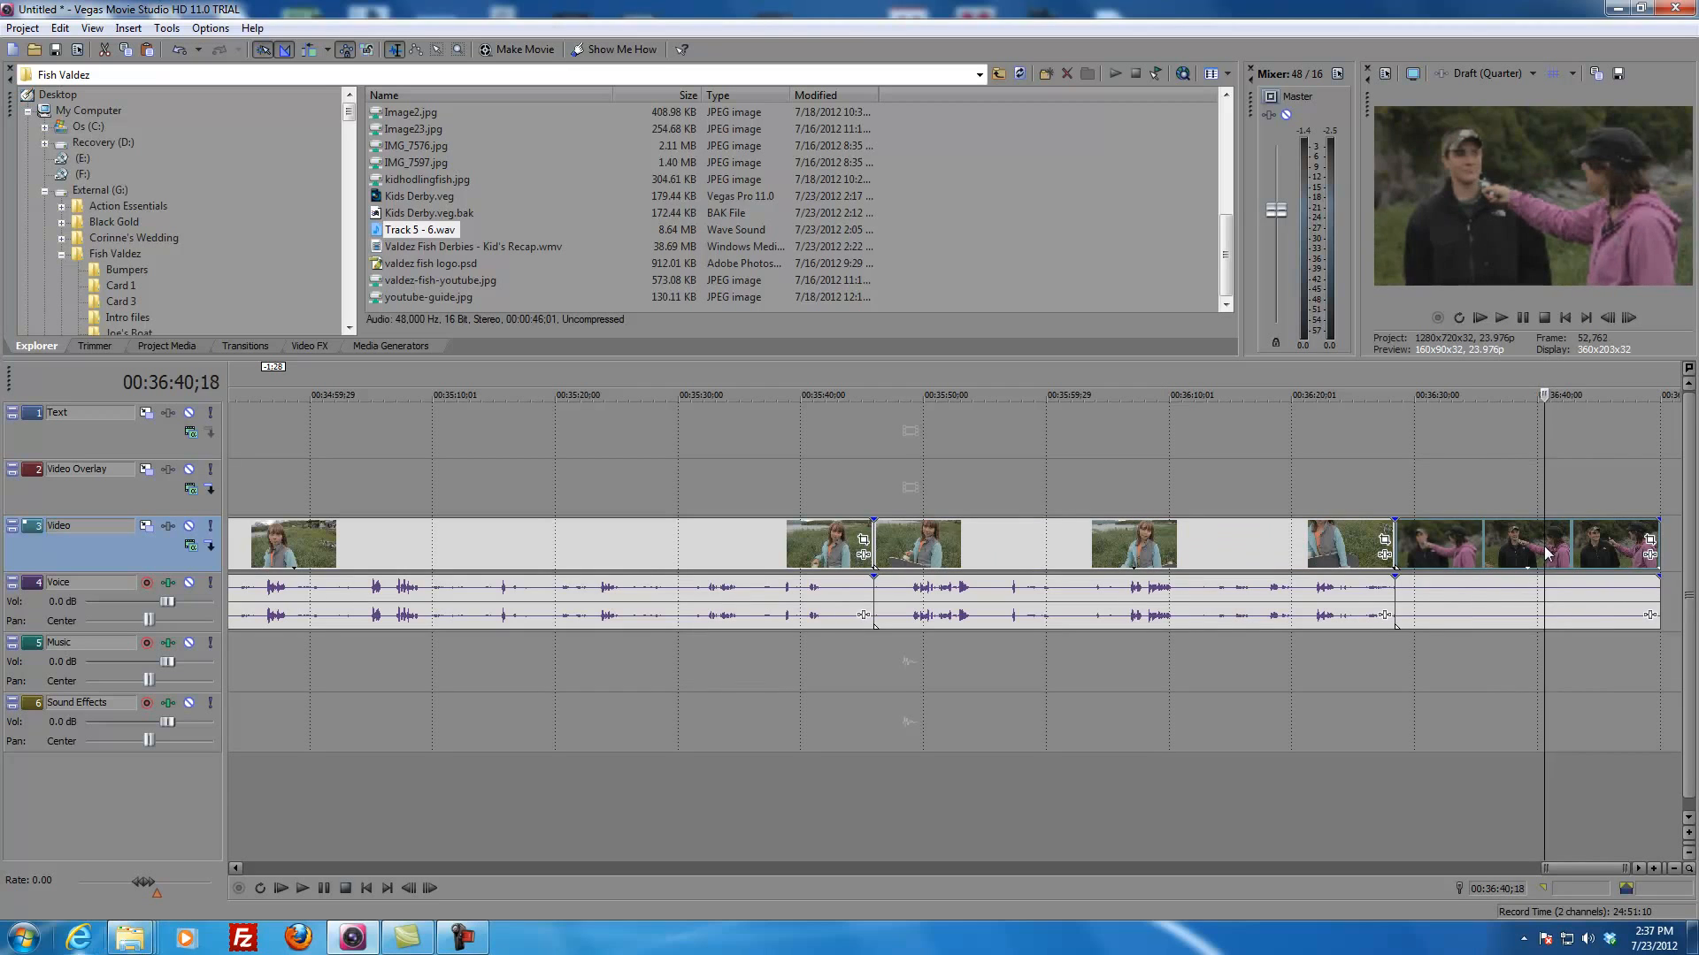
{"action": "left_click", "coordinate": [1526, 551]}
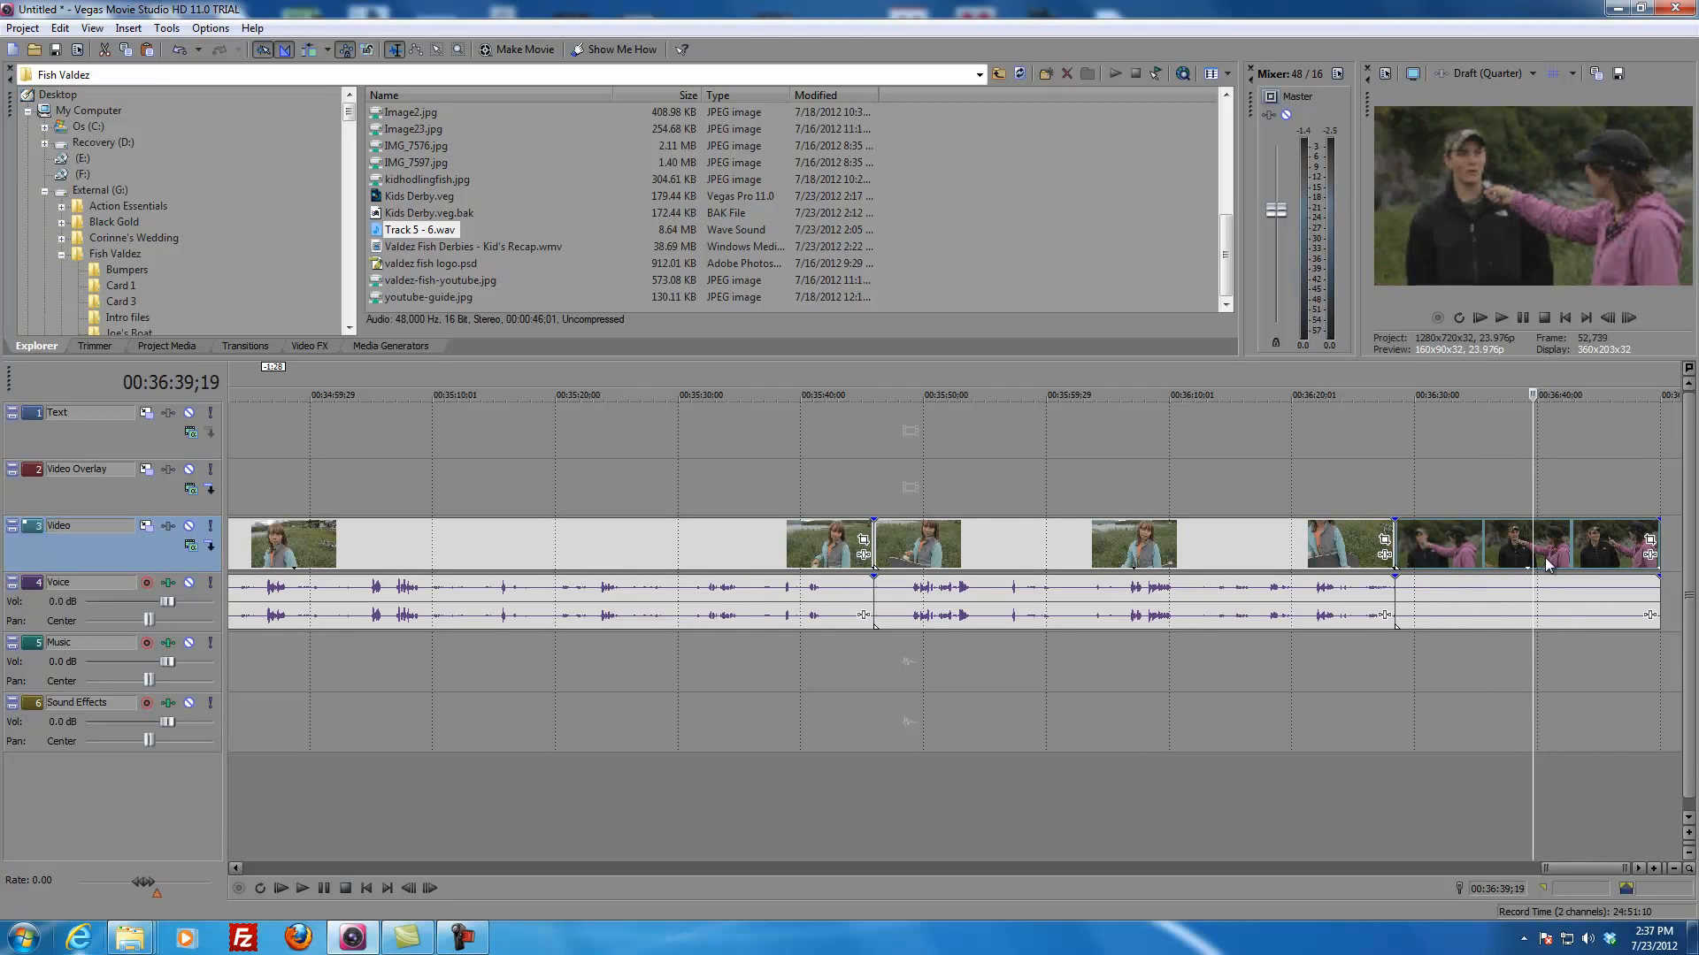
{"action": "key", "text": "s"}
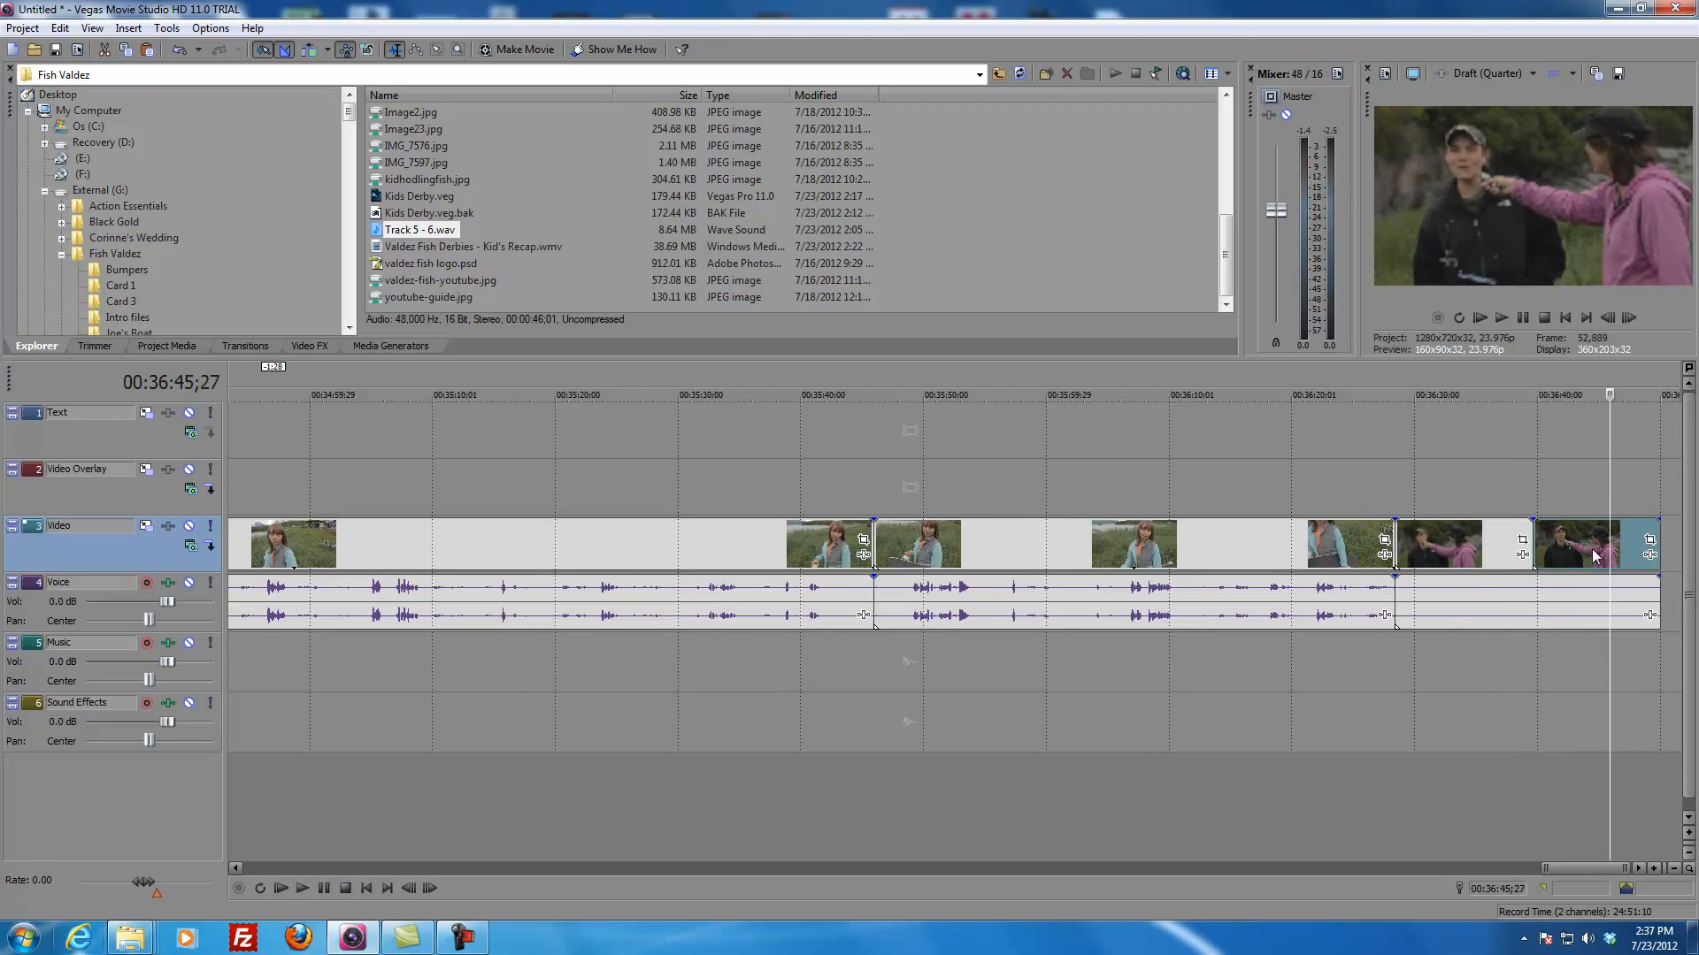
{"action": "key", "text": "s"}
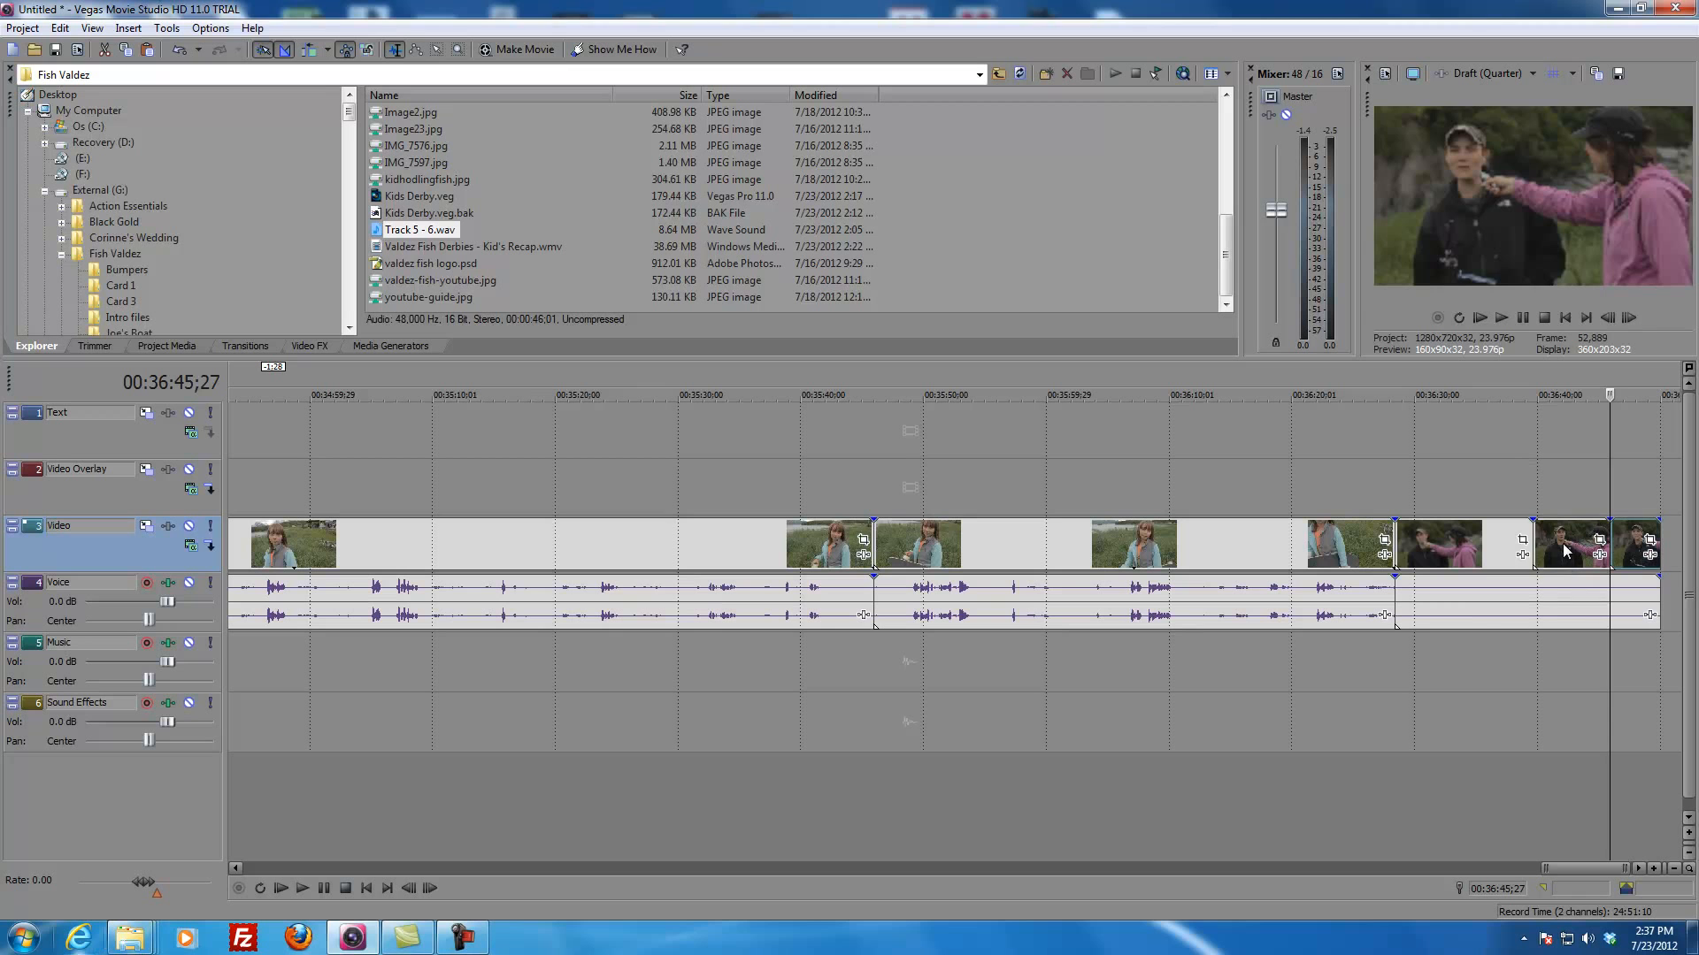
Step: Cut the interview section between the two splits and paste it on the Video Overlay track at 00:00:10;21
{"action": "left_click", "coordinate": [1562, 555]}
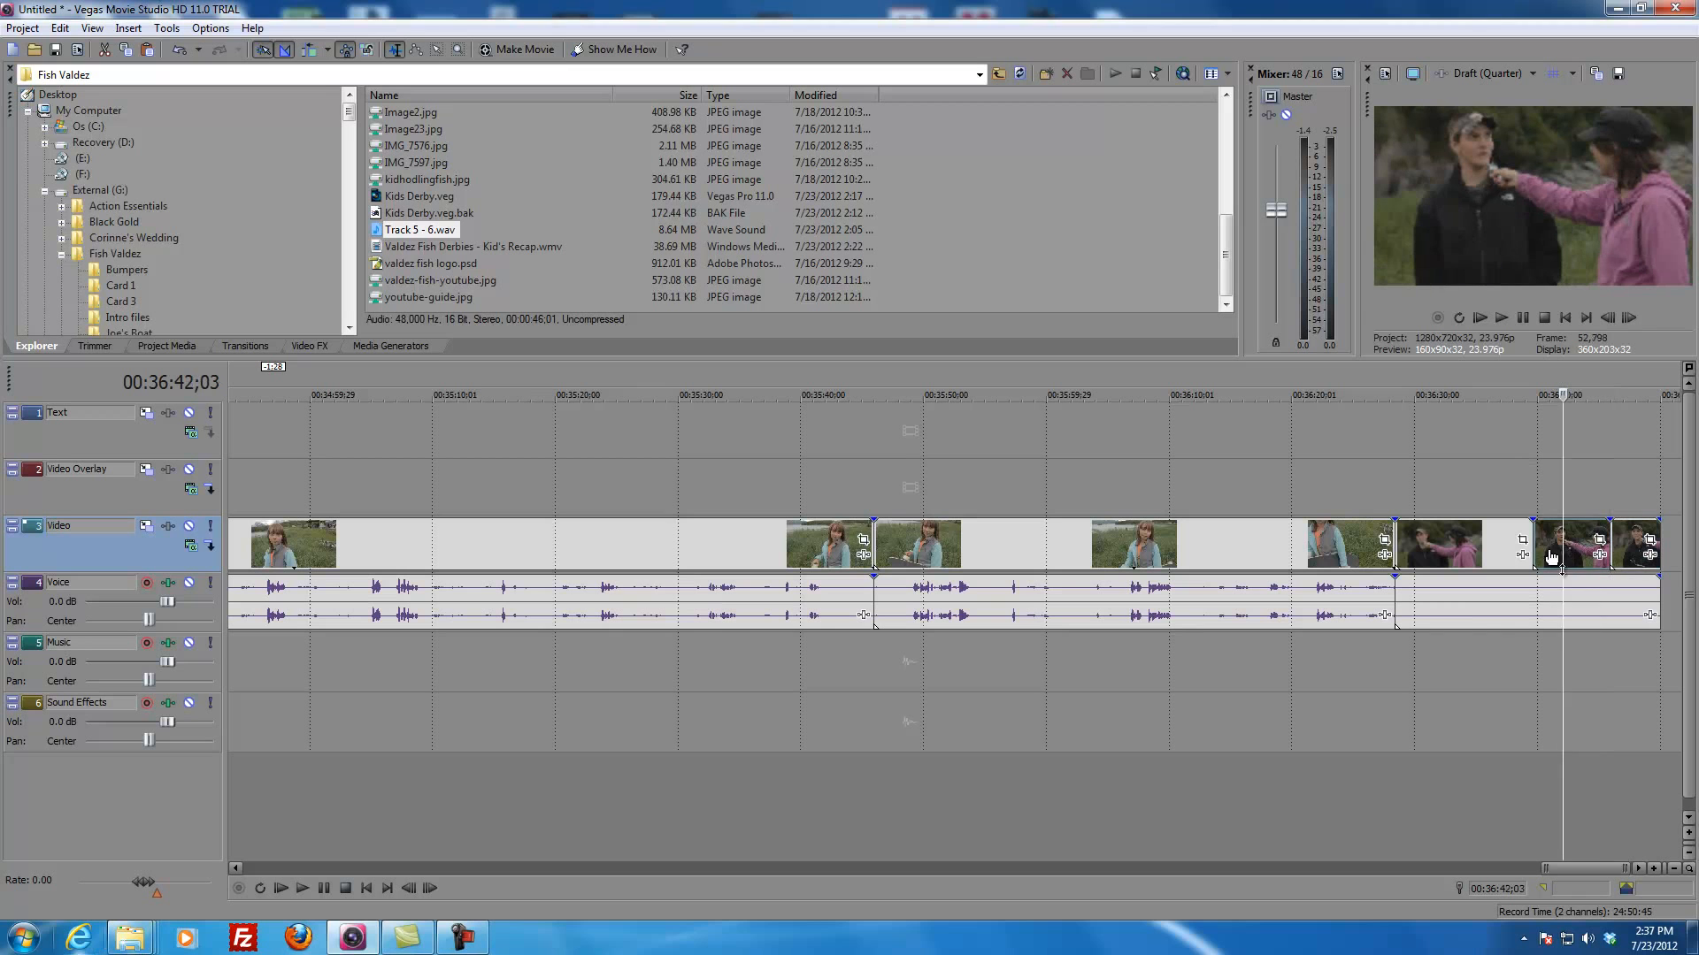
{"action": "left_click", "coordinate": [55, 34]}
{"action": "left_click", "coordinate": [74, 92]}
{"action": "scroll", "coordinate": [436, 481], "scroll_direction": "down", "scroll_amount": 2}
{"action": "scroll", "coordinate": [435, 479], "scroll_direction": "down", "scroll_amount": 4}
{"action": "left_click", "coordinate": [257, 509]}
{"action": "scroll", "coordinate": [302, 504], "scroll_direction": "up", "scroll_amount": 6}
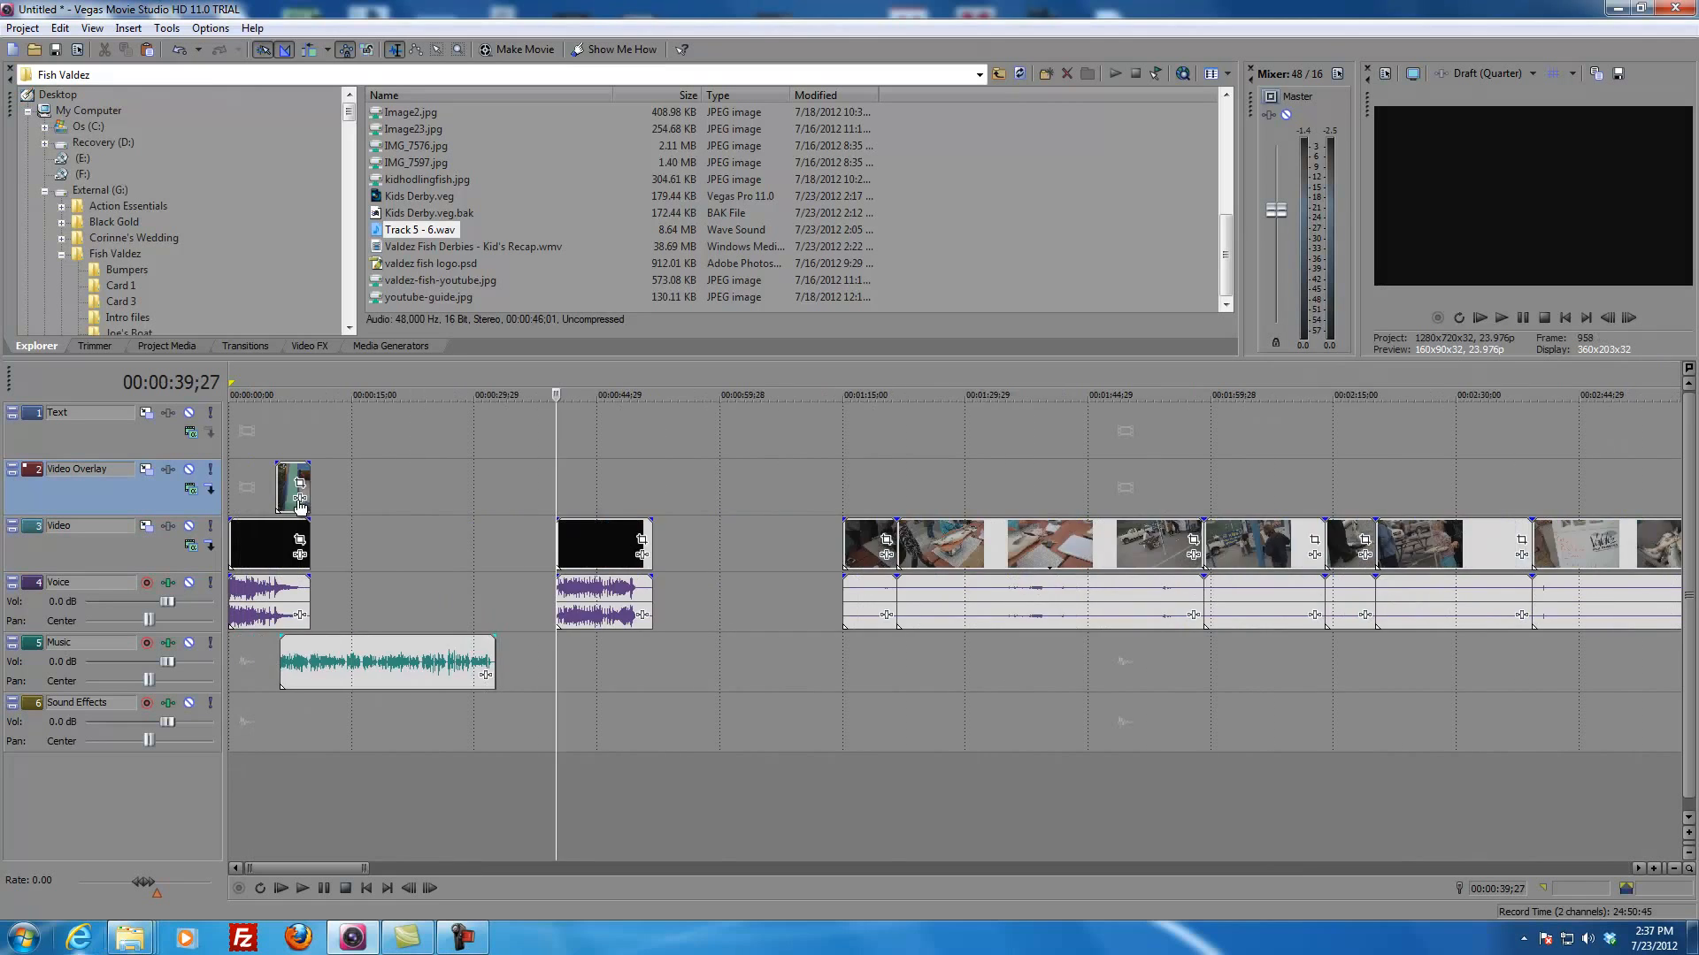
{"action": "scroll", "coordinate": [307, 508], "scroll_direction": "up", "scroll_amount": 2}
{"action": "left_click", "coordinate": [403, 492]}
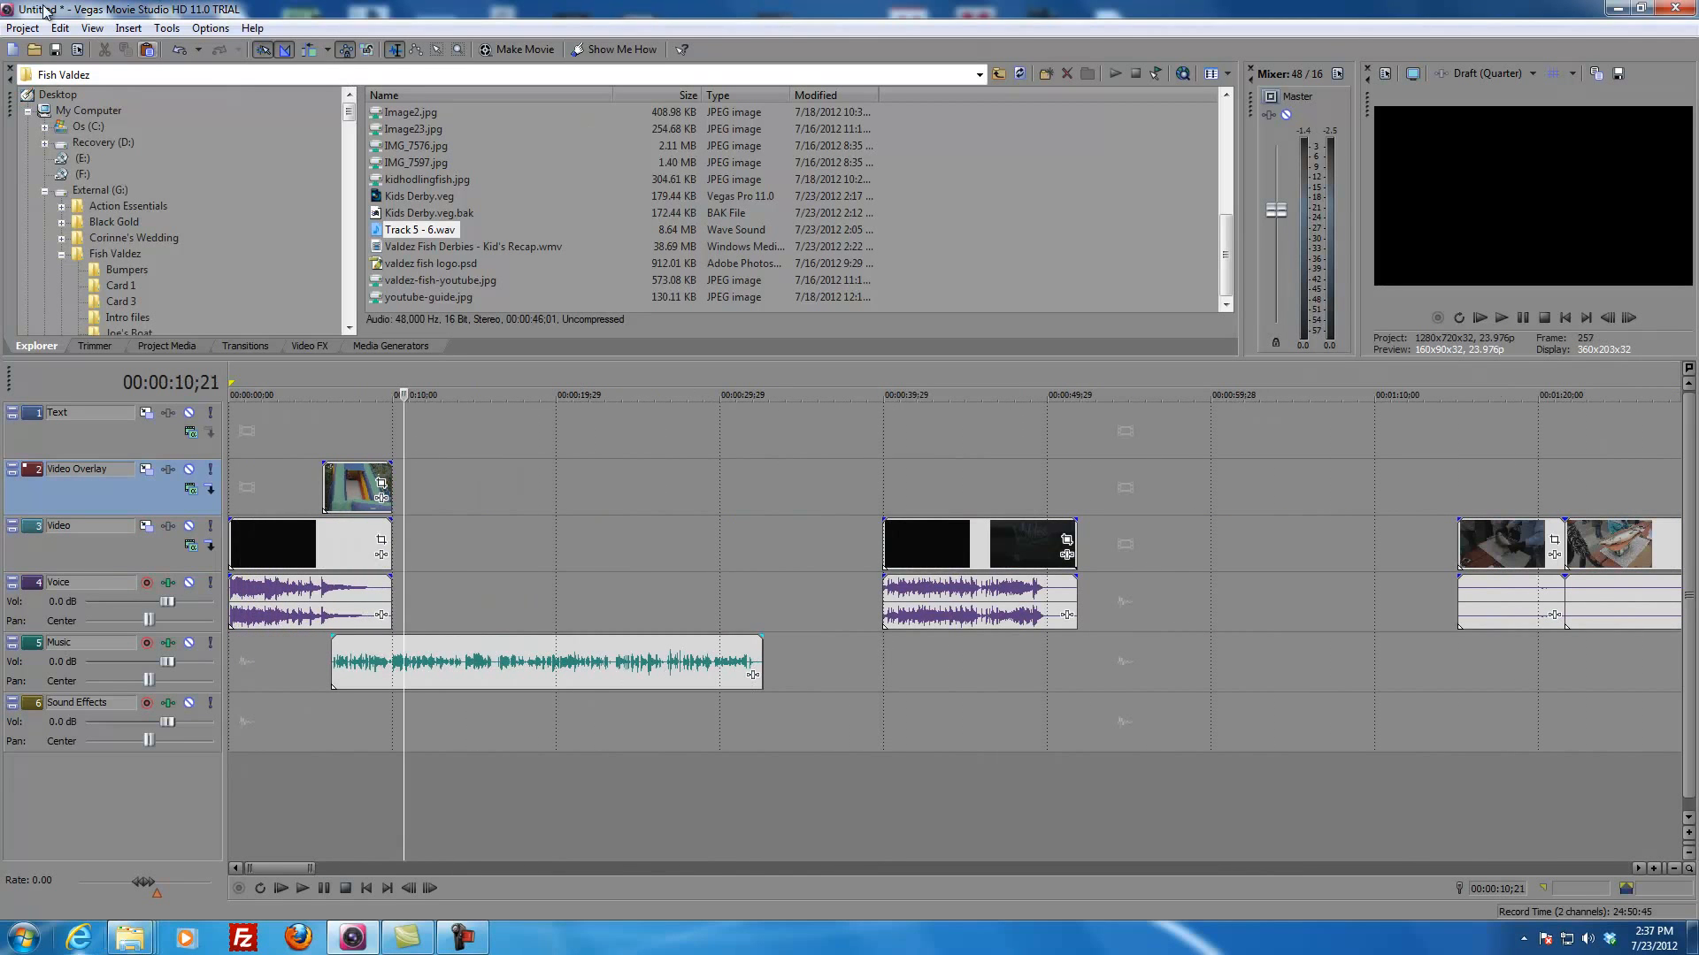
{"action": "left_click", "coordinate": [61, 28]}
{"action": "left_click", "coordinate": [81, 127]}
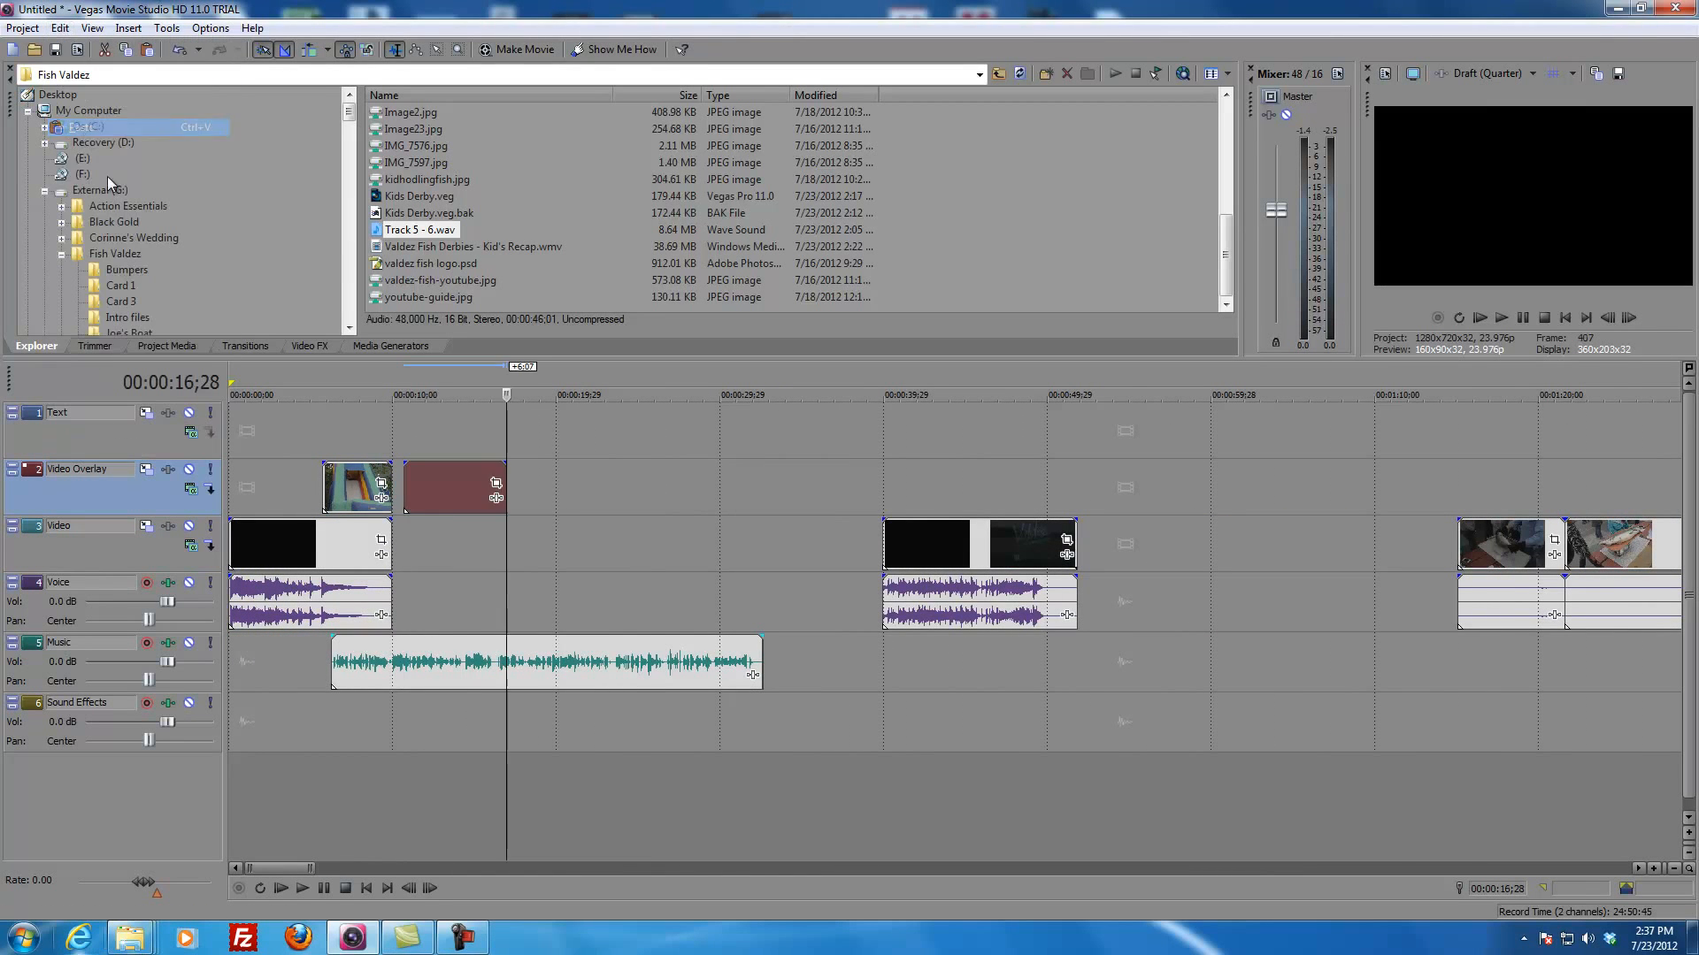
Step: Move the pasted interview clip 23 frames earlier so it starts right where the slide clip ends
{"action": "scroll", "coordinate": [549, 482], "scroll_direction": "up", "scroll_amount": 2}
{"action": "scroll", "coordinate": [566, 487], "scroll_direction": "up", "scroll_amount": 1}
{"action": "left_click_drag", "start_coordinate": [665, 492], "coordinate": [639, 496]}
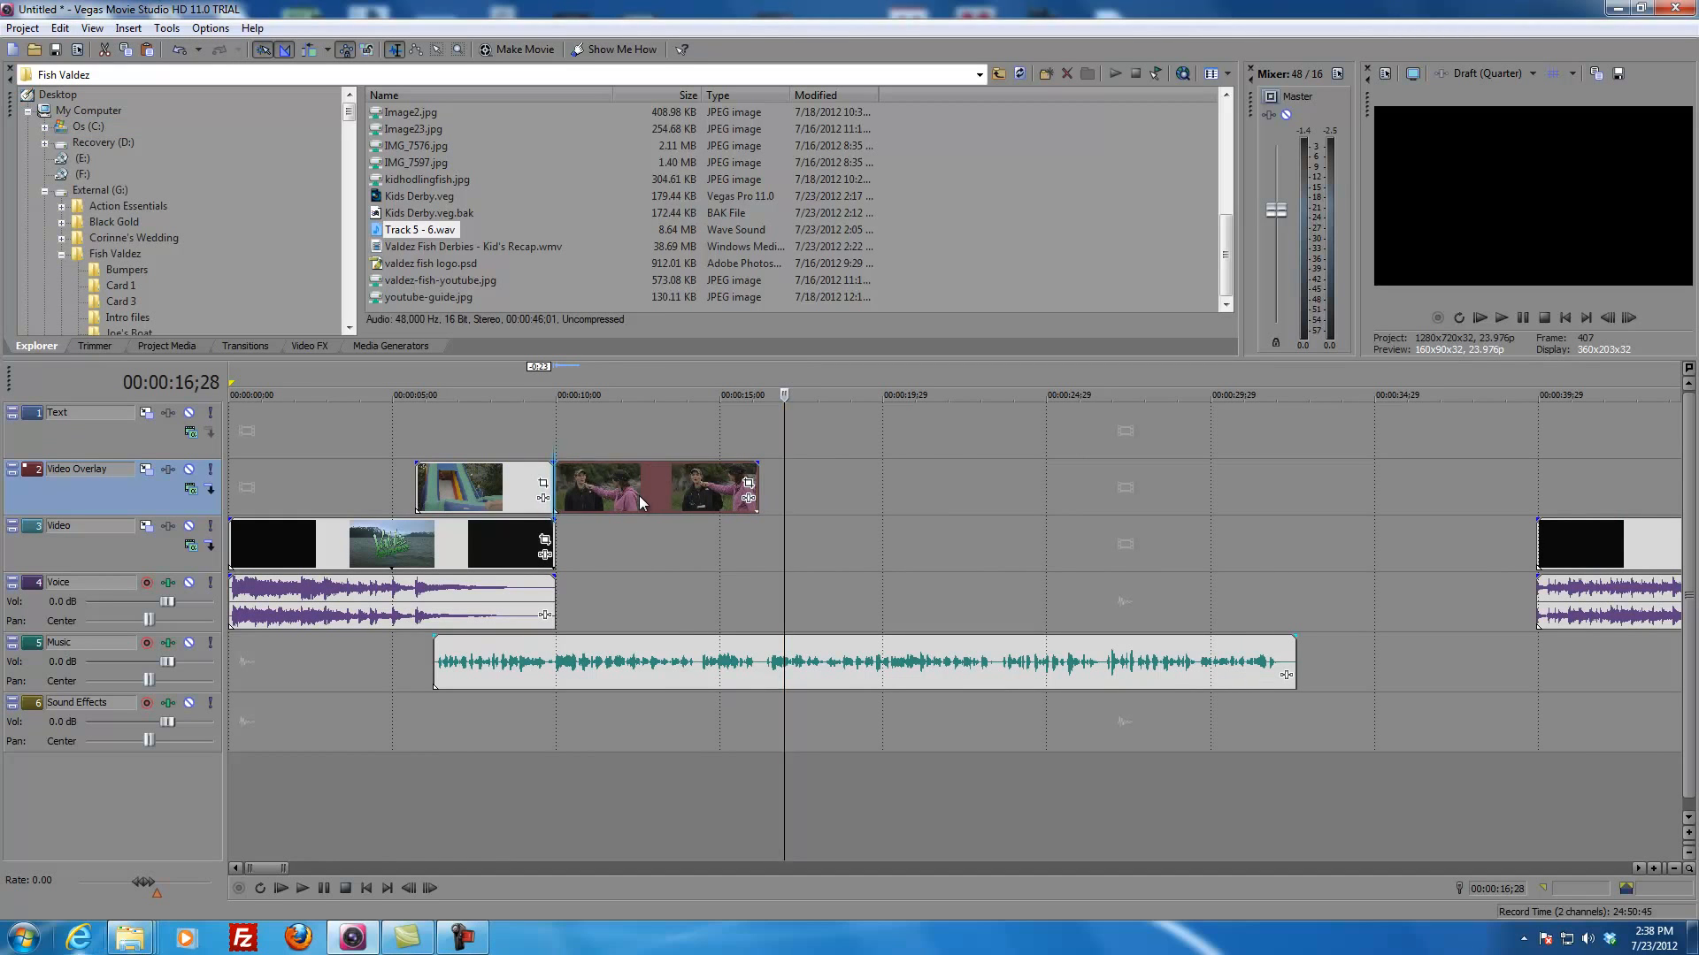
Step: Play the sequence from 00:00:07;01 to review the cut from the slide clip to the interview
{"action": "left_click", "coordinate": [459, 432]}
{"action": "key", "text": "space"}
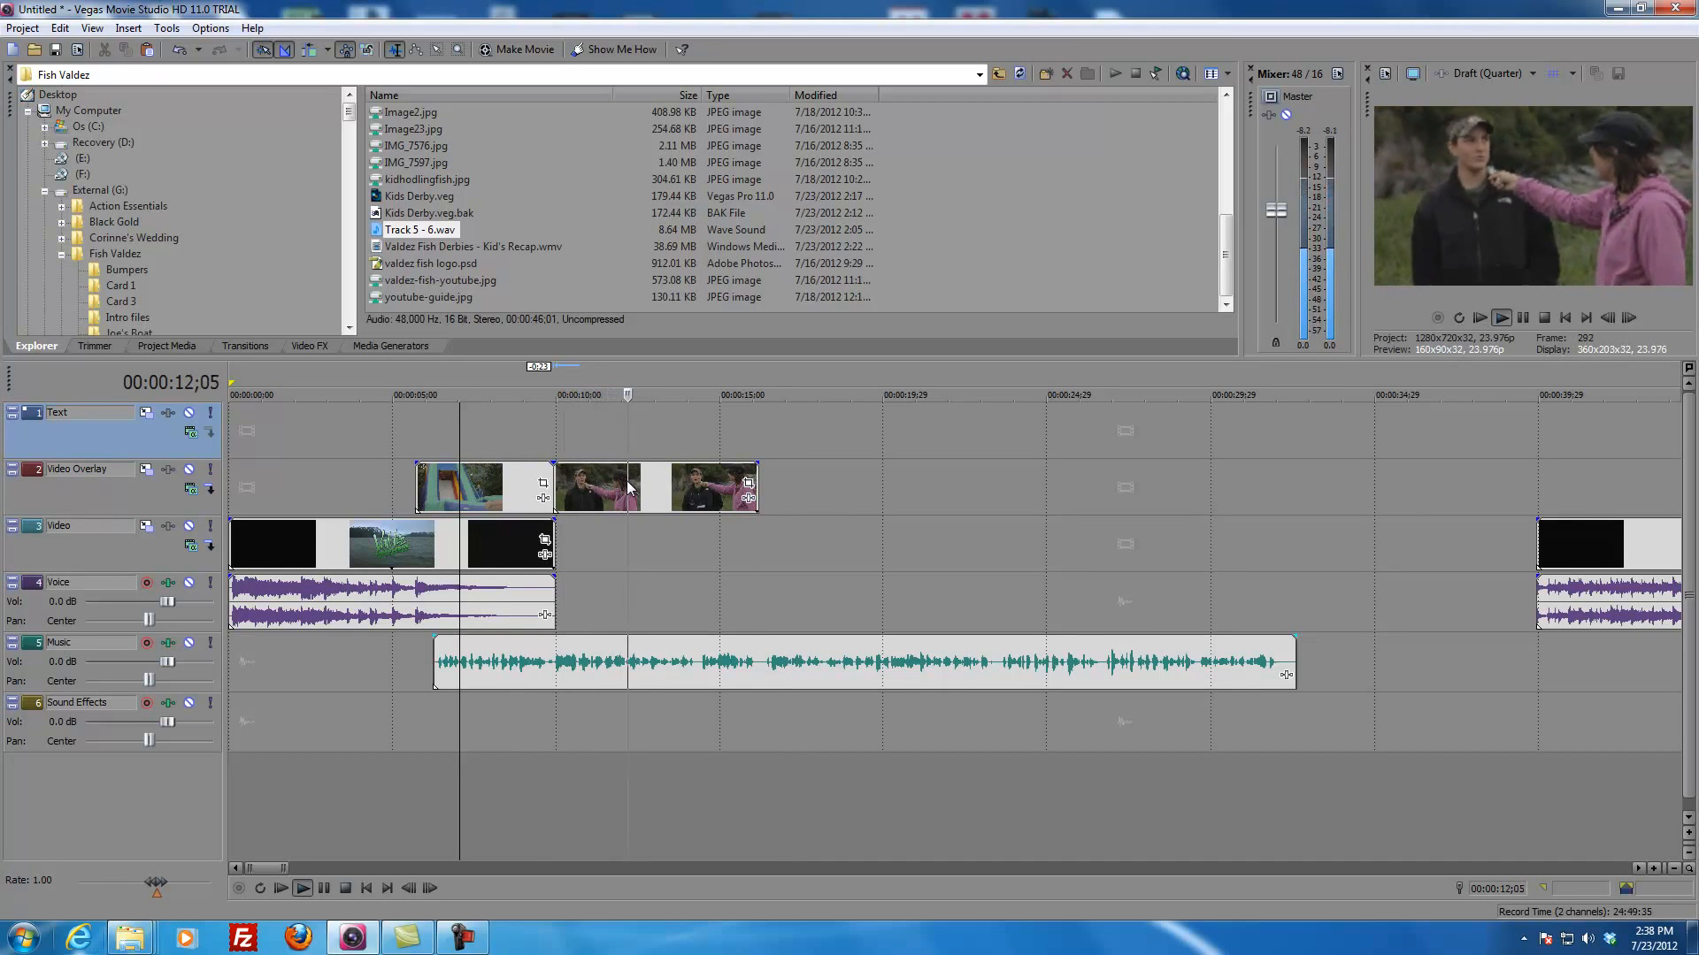
{"action": "key", "text": "space"}
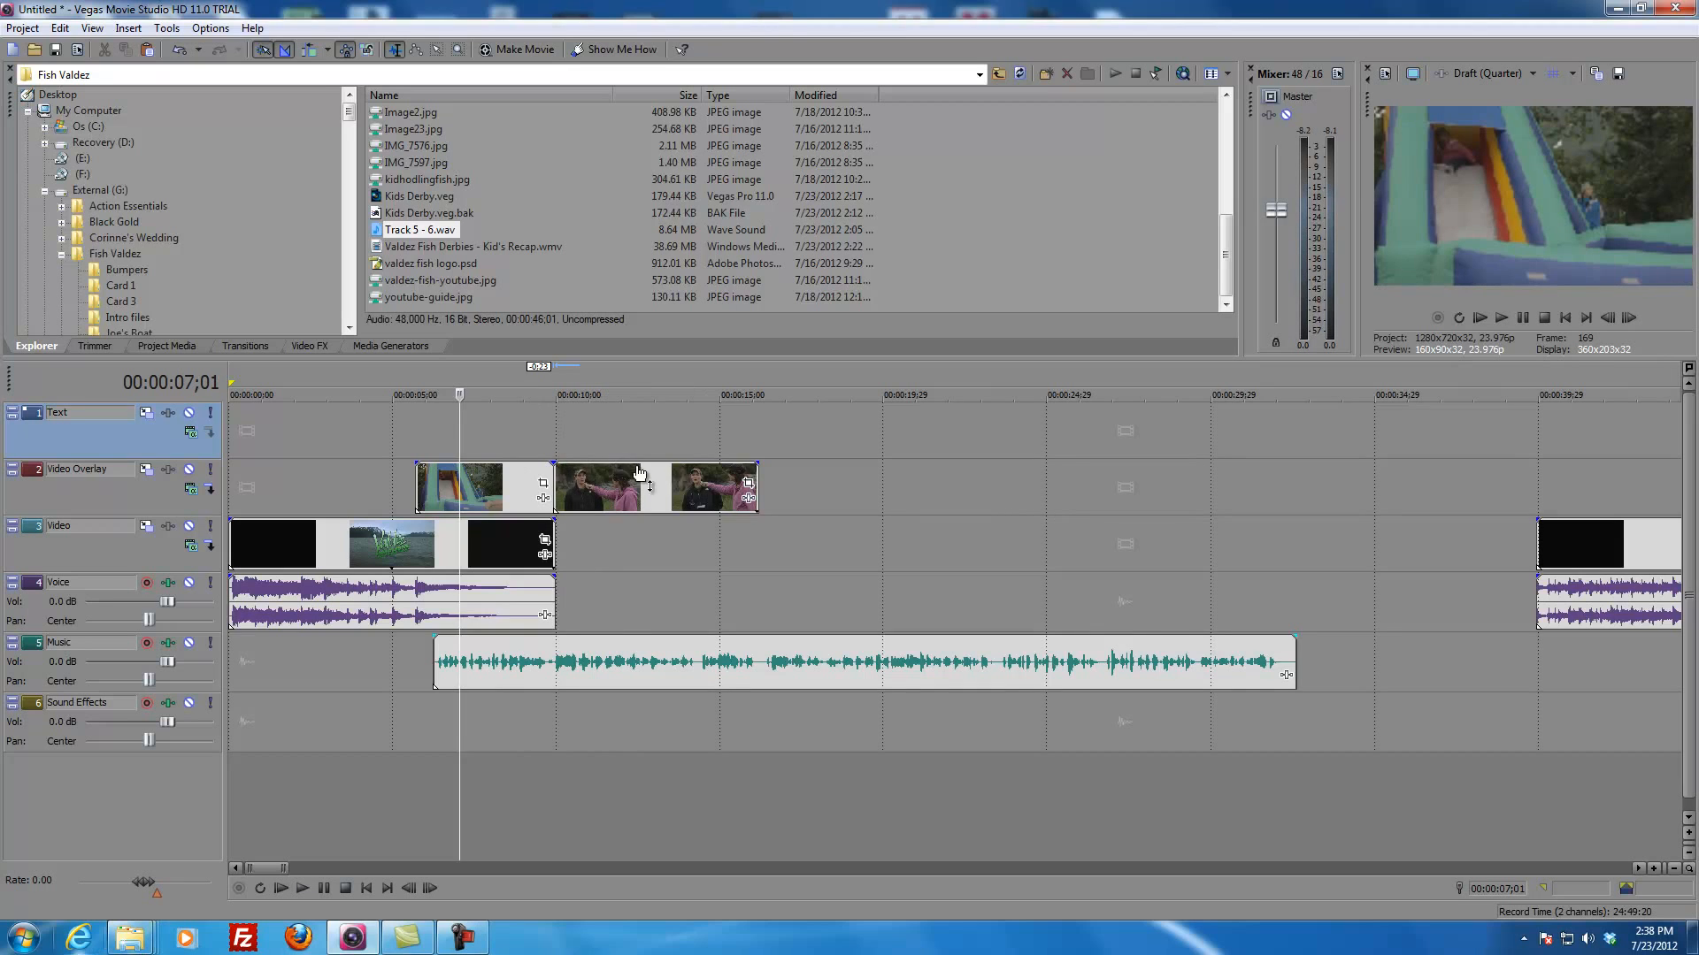
Step: Shorten the interview overlay clip to about 3 seconds by trimming both ends and place it directly after the slide clip
{"action": "left_click_drag", "start_coordinate": [633, 497], "coordinate": [657, 495]}
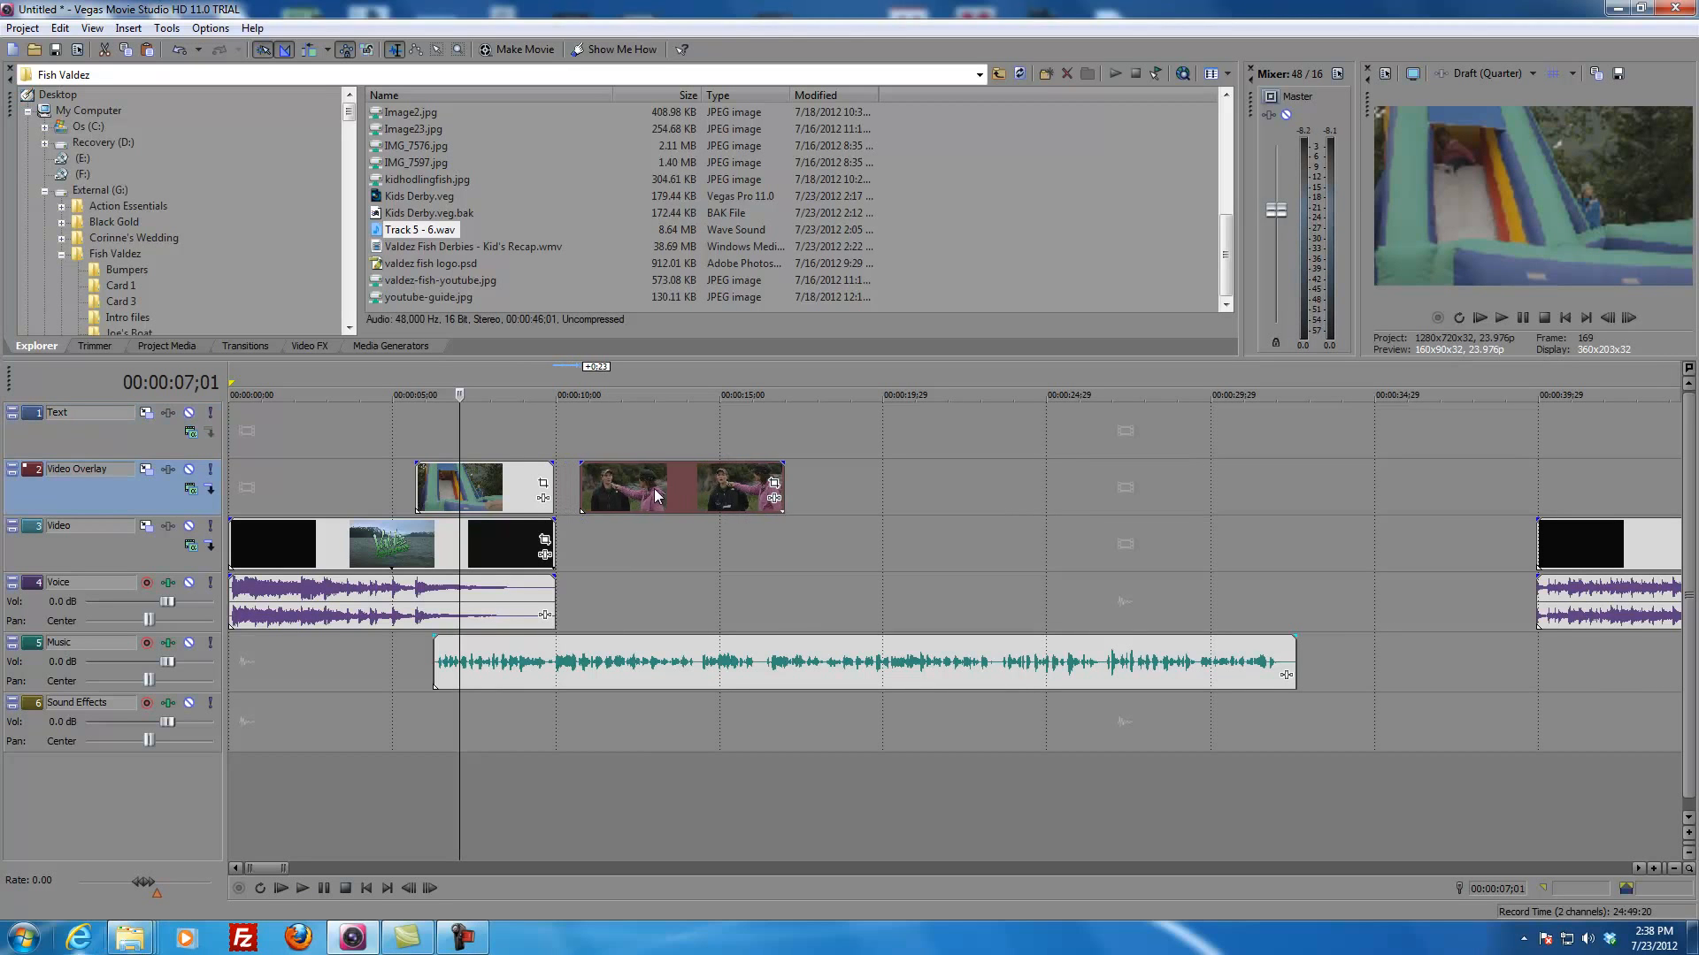
{"action": "left_click", "coordinate": [617, 493]}
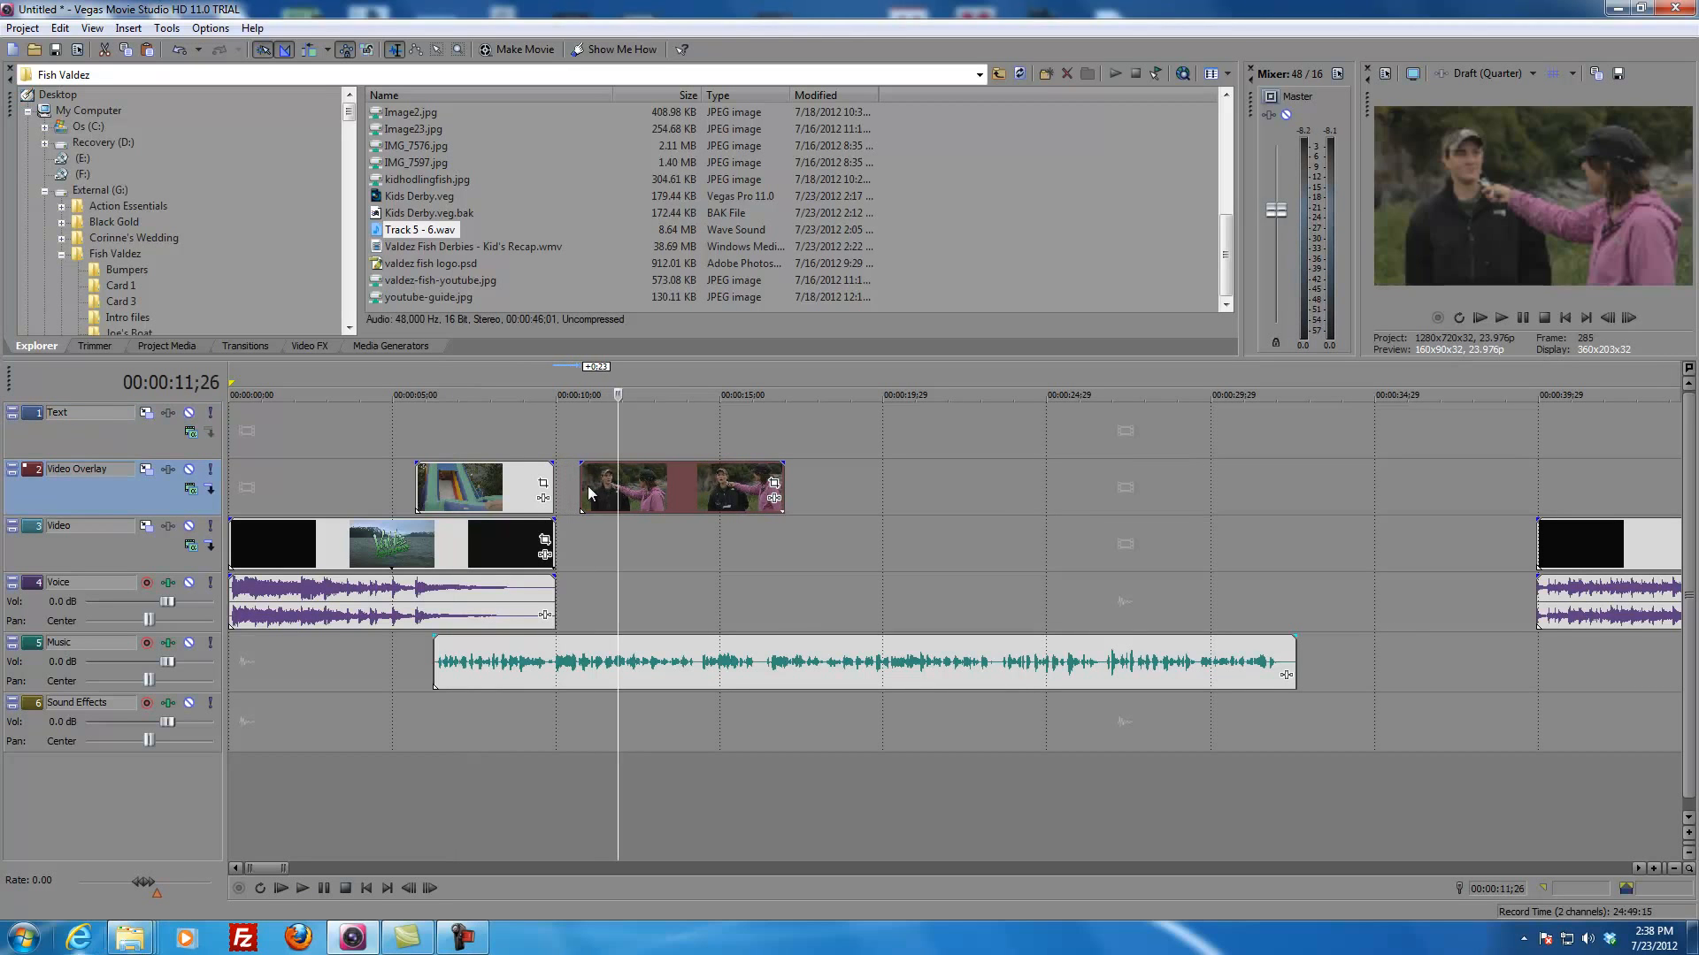
{"action": "left_click", "coordinate": [588, 488]}
{"action": "left_click_drag", "start_coordinate": [587, 441], "coordinate": [600, 491]}
{"action": "key", "text": "space"}
{"action": "left_click_drag", "start_coordinate": [787, 479], "coordinate": [628, 491]}
{"action": "left_click", "coordinate": [752, 484]}
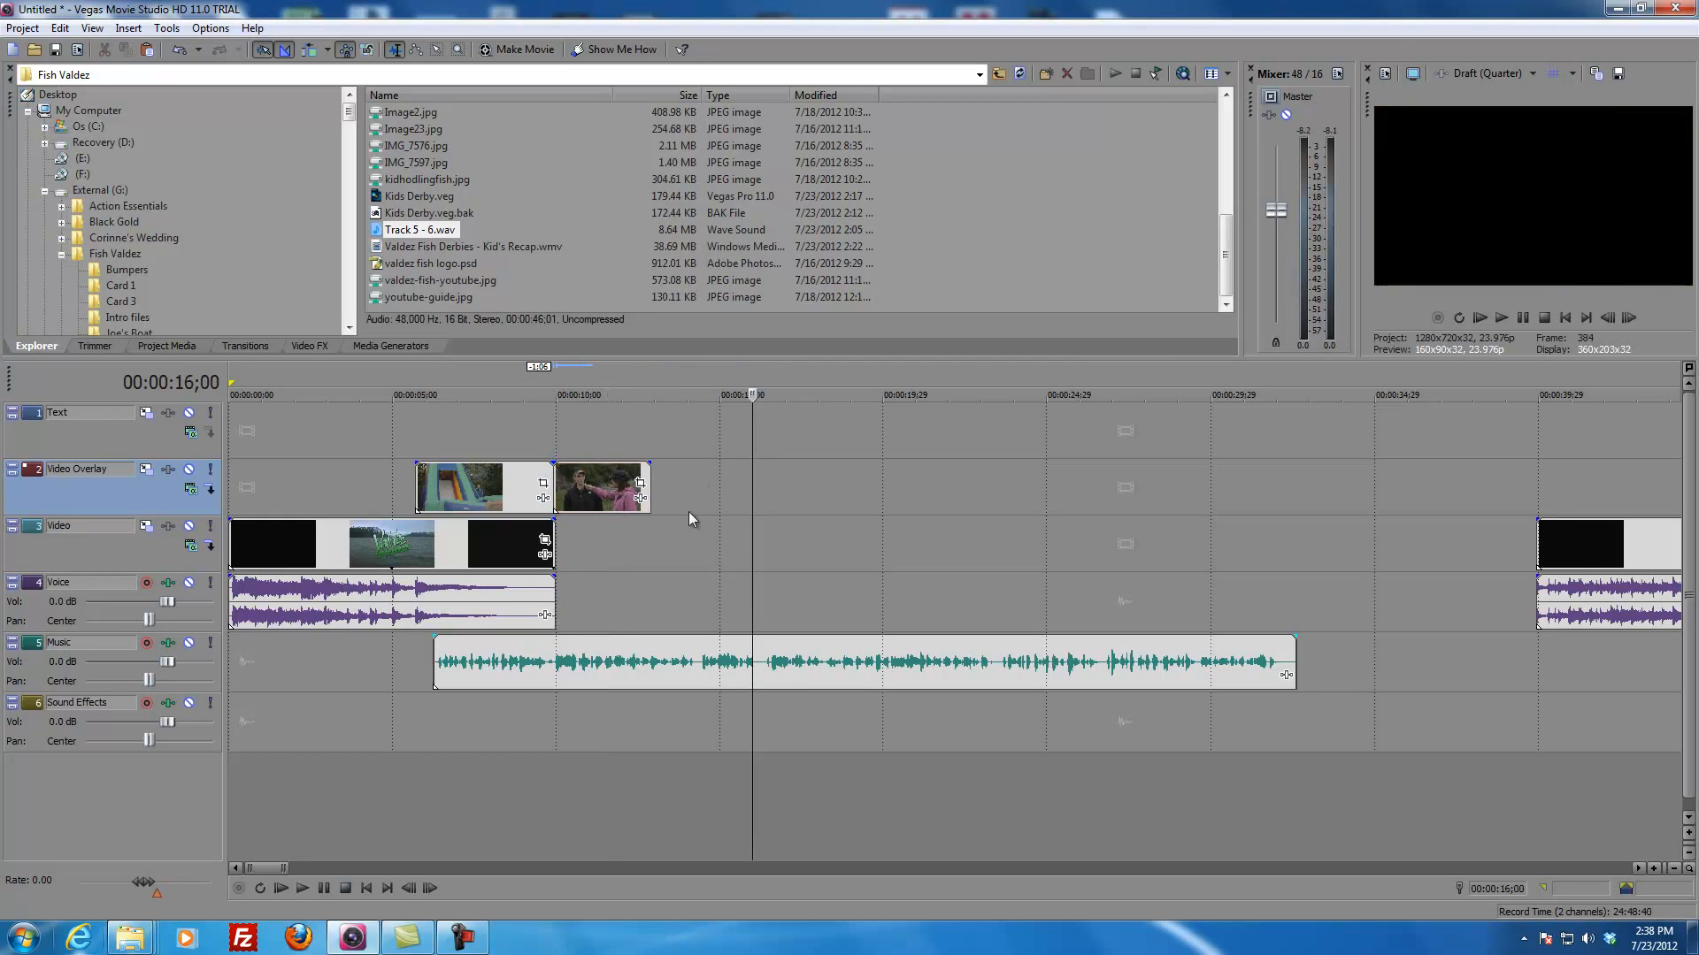
{"action": "left_click", "coordinate": [705, 566]}
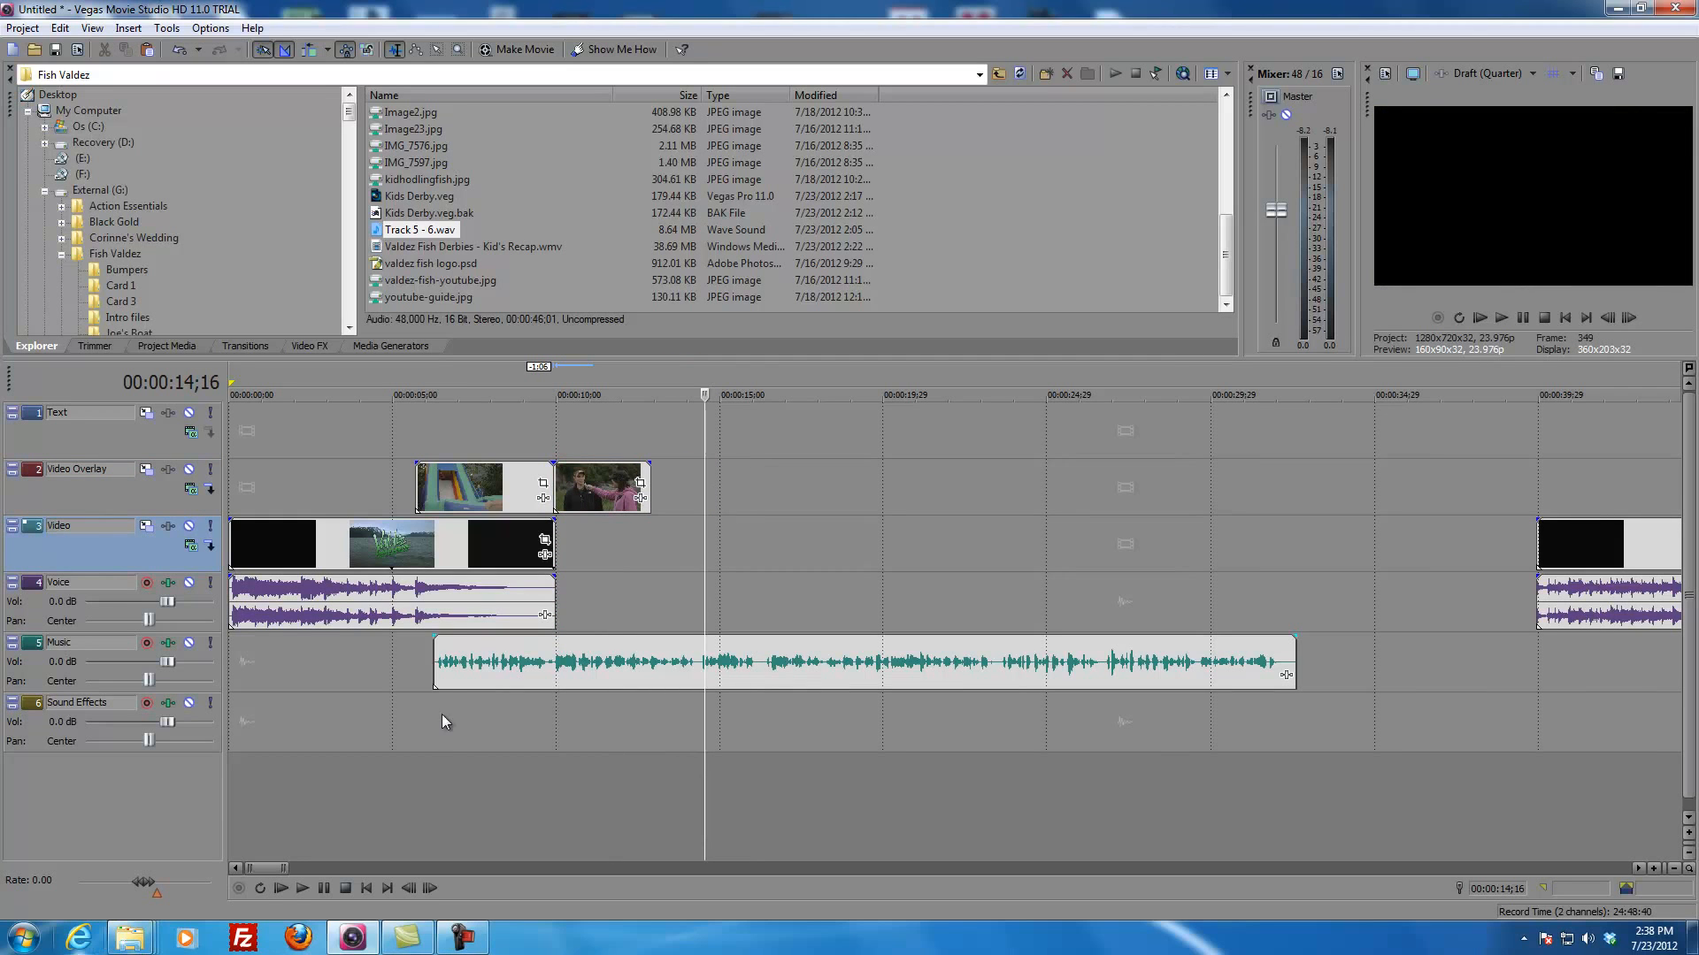
Step: Browse to the Country music folder on My Book (I:) under DRIVE_H, RESOURCES, Production Music, Stacktraxx
{"action": "left_click", "coordinate": [460, 202]}
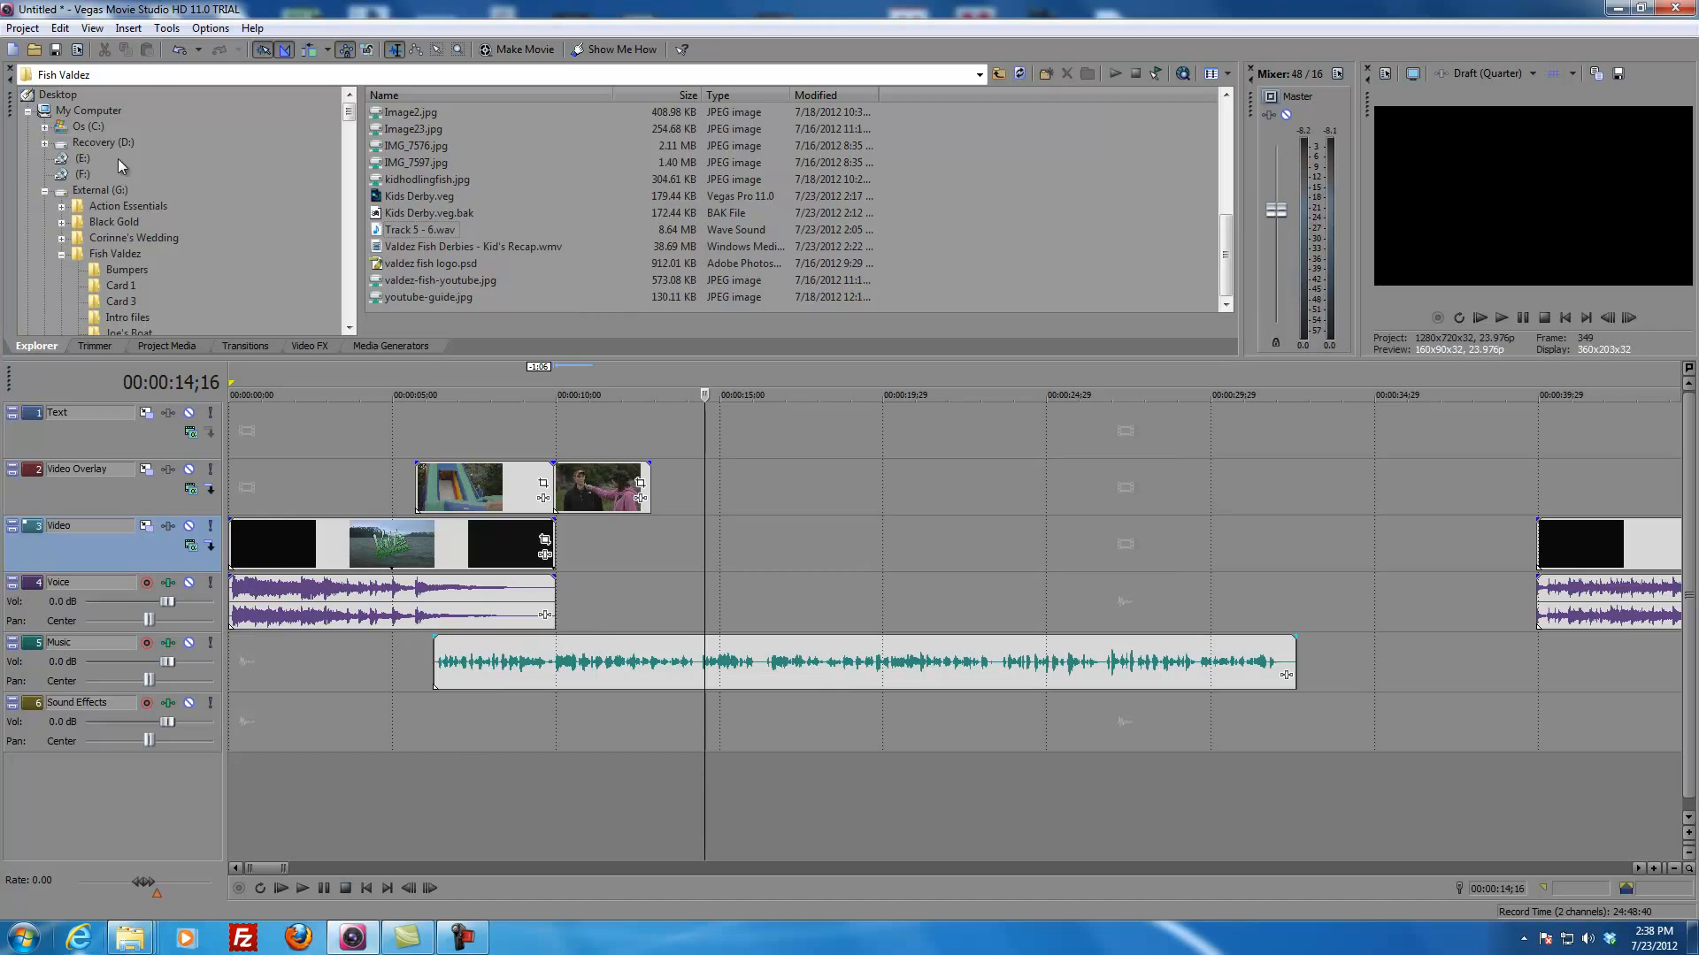
{"action": "left_click", "coordinate": [92, 114]}
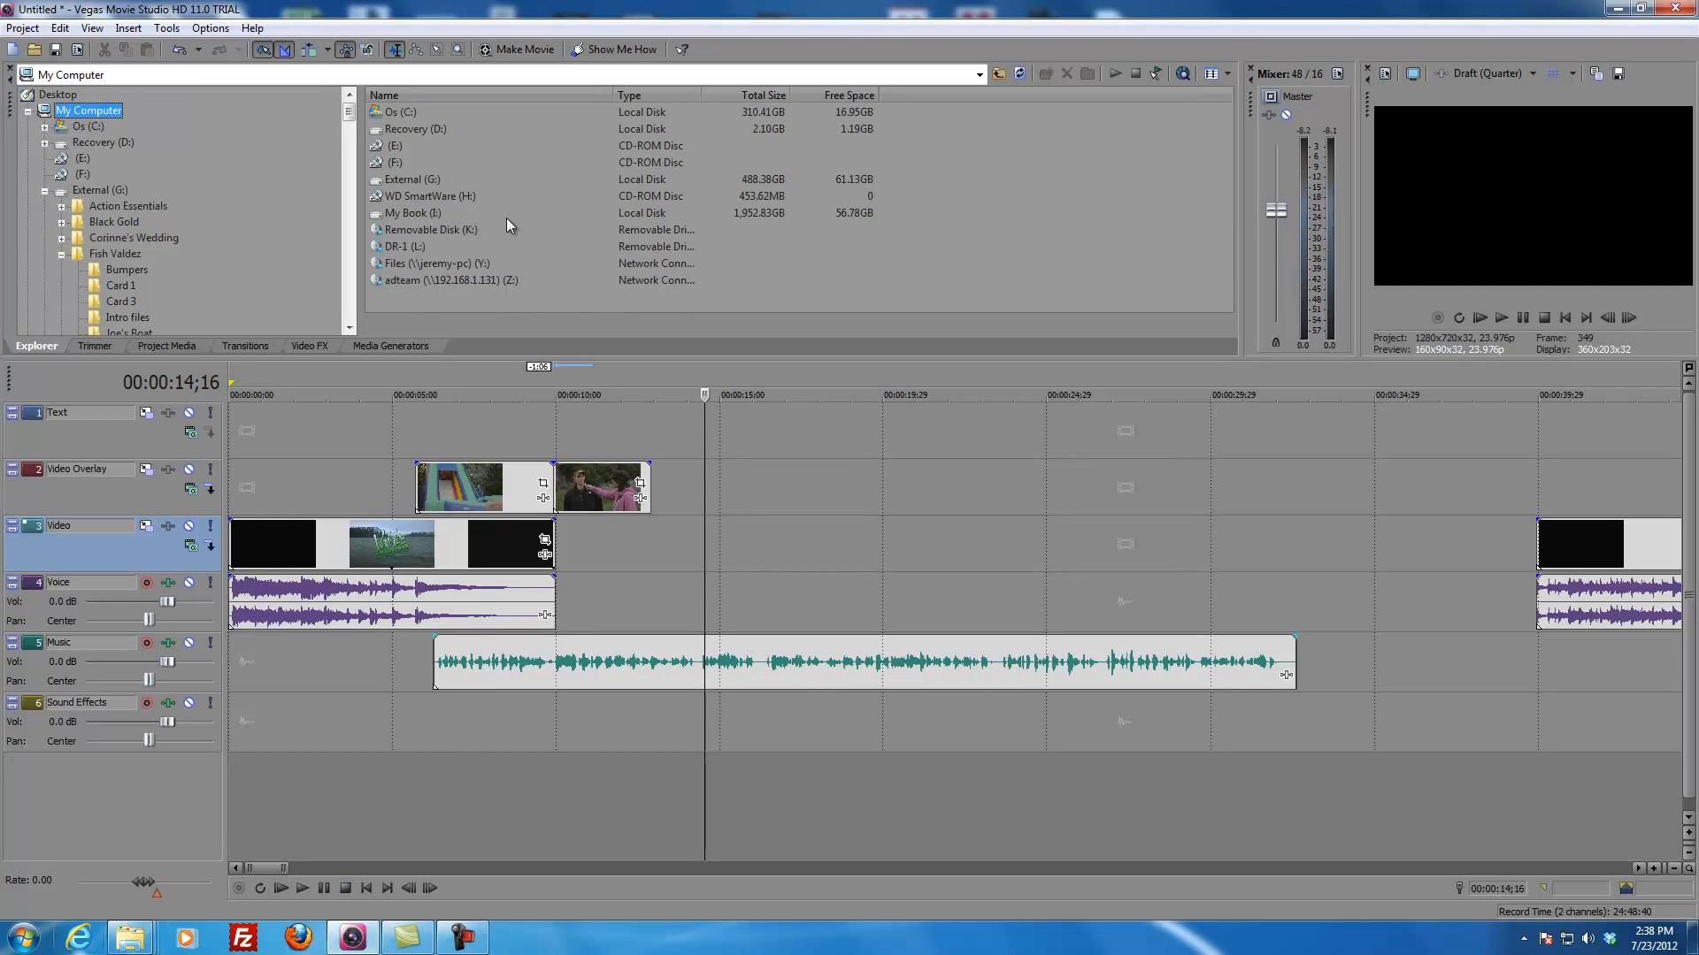
{"action": "double_click", "coordinate": [407, 181]}
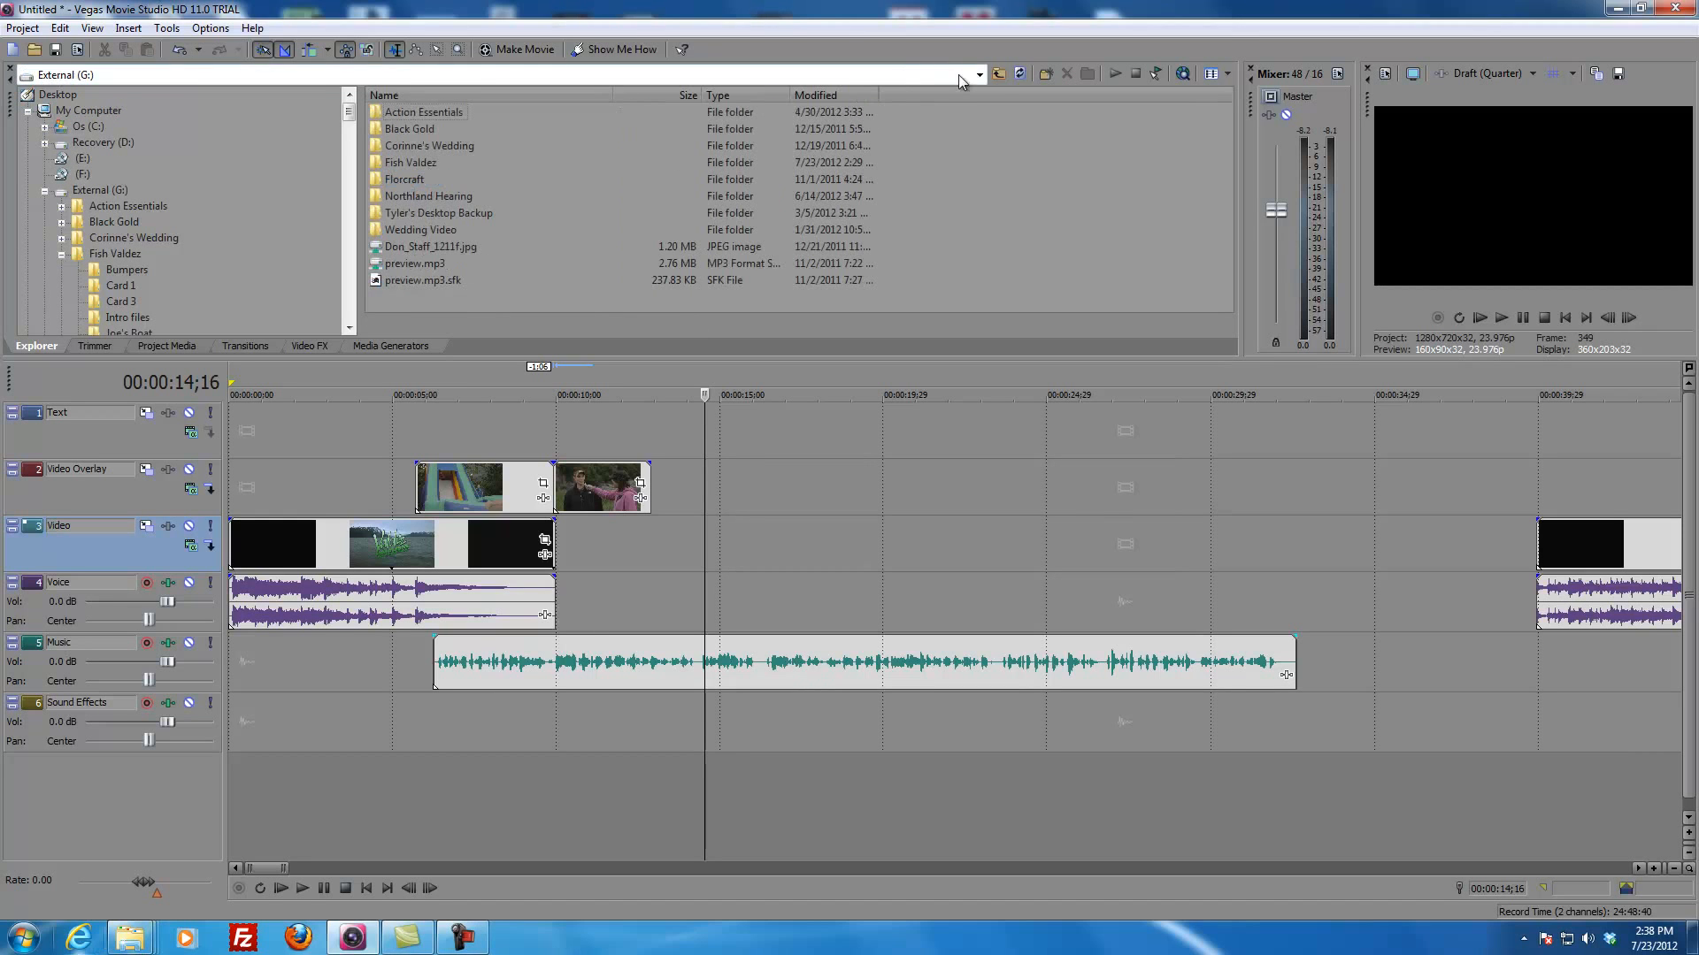
{"action": "left_click", "coordinate": [996, 76]}
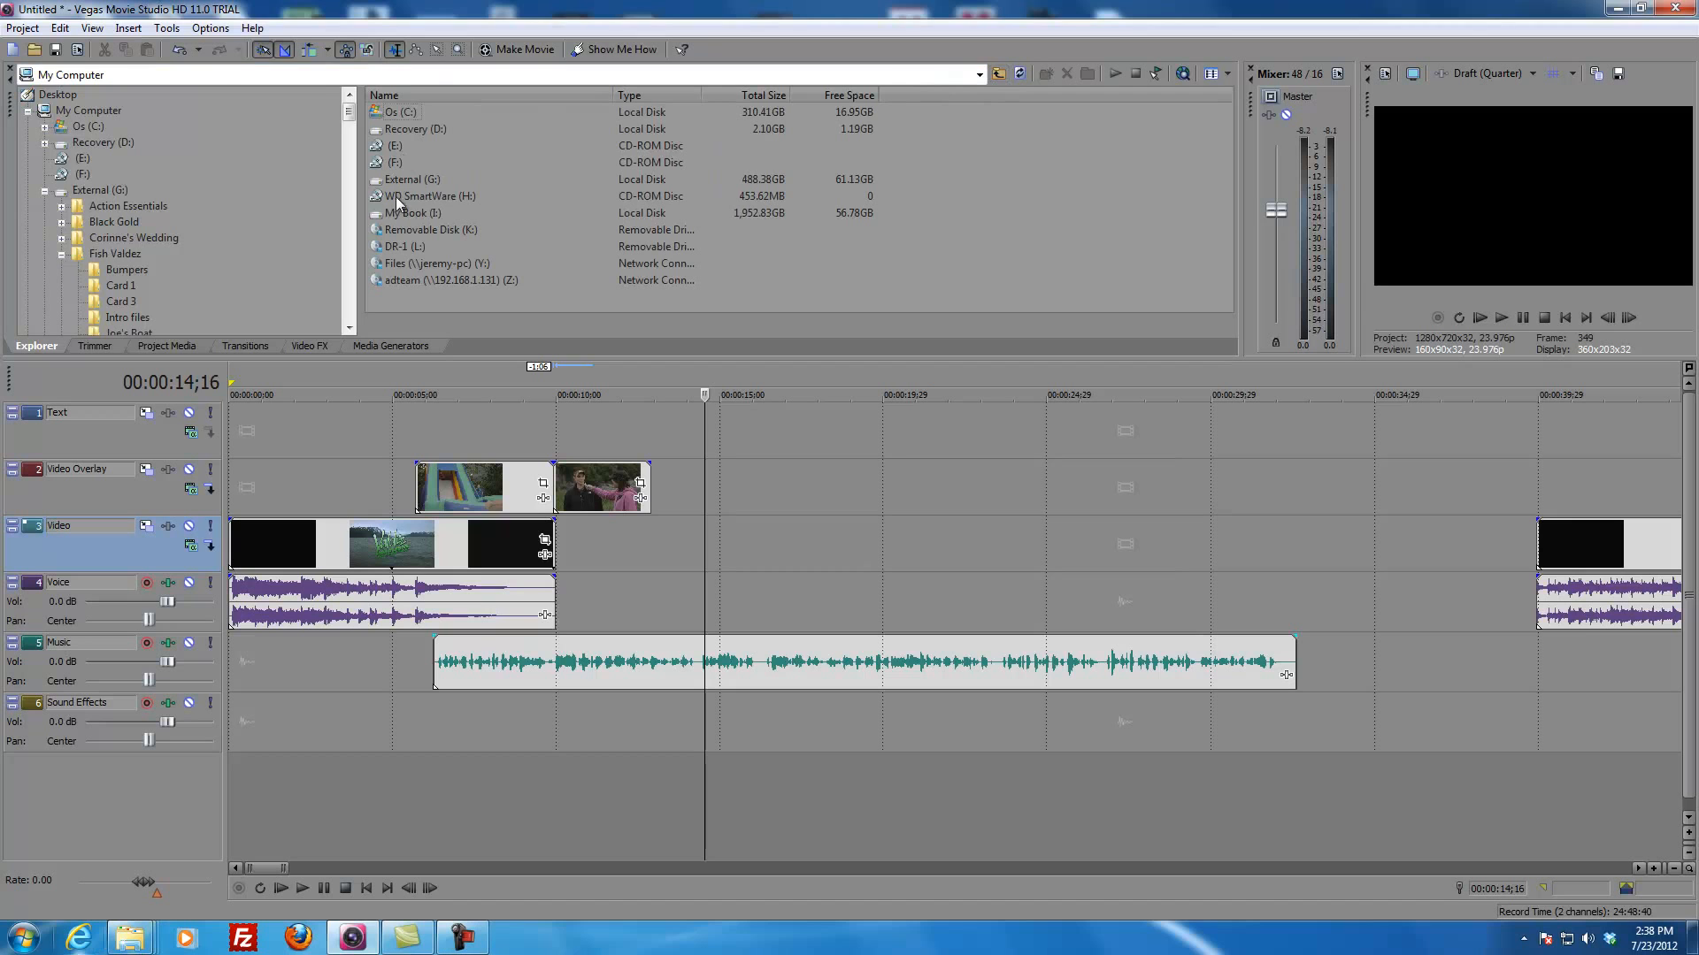
{"action": "double_click", "coordinate": [421, 221]}
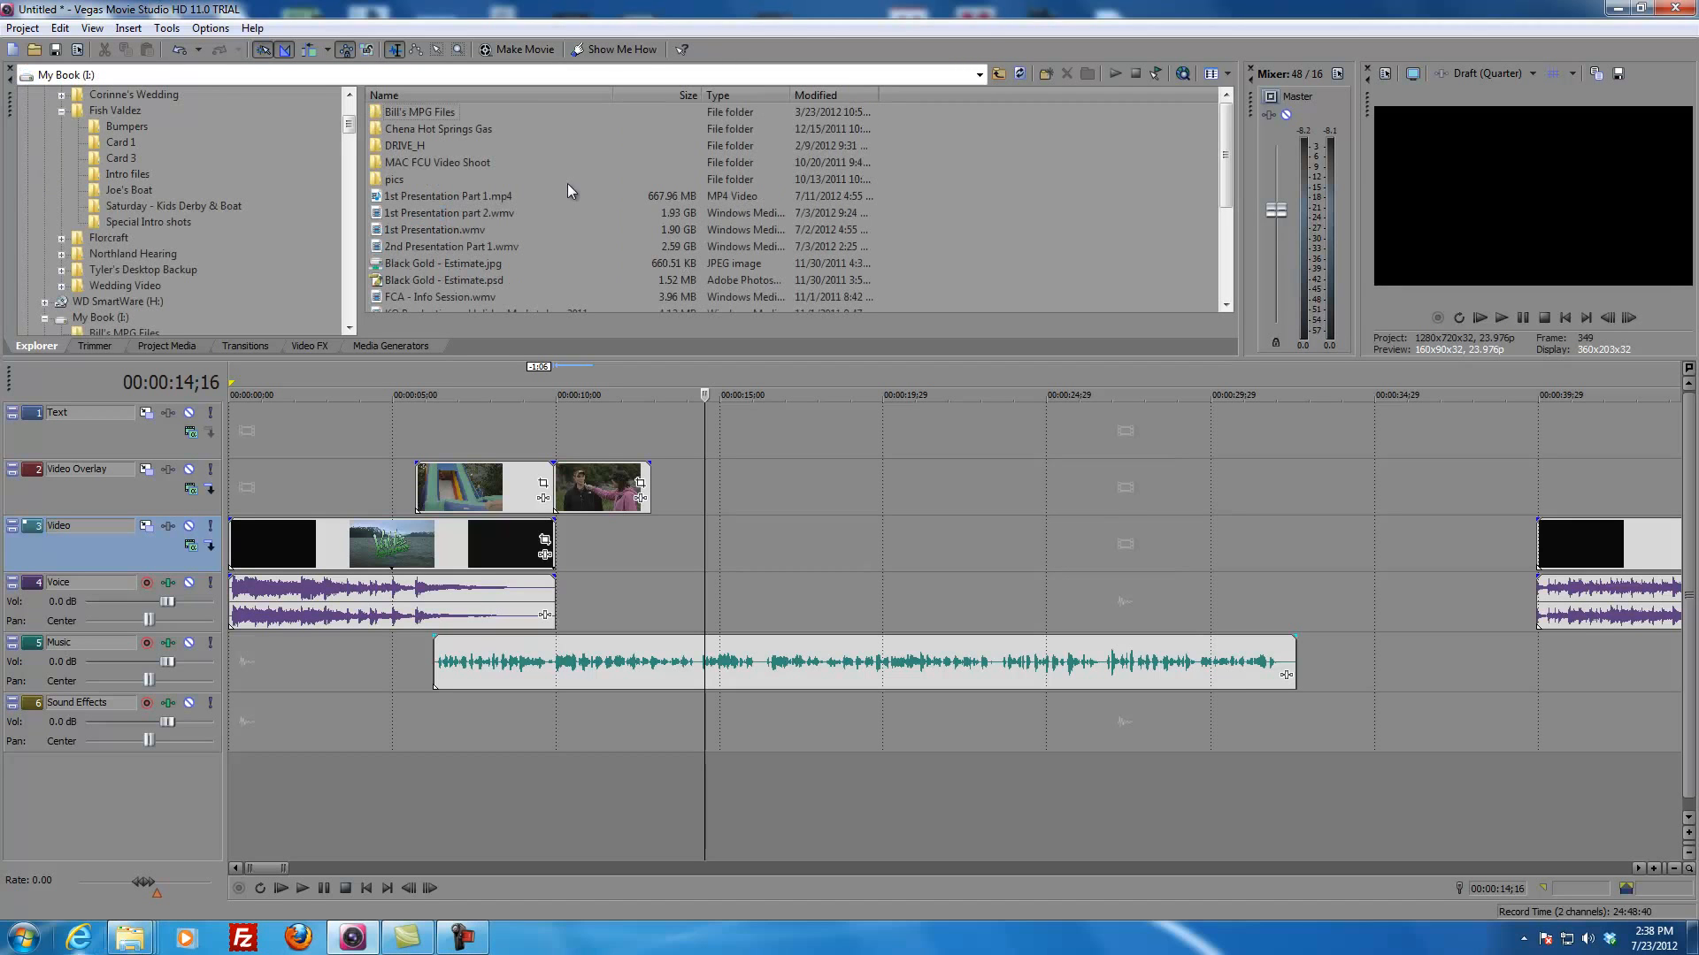
{"action": "left_click", "coordinate": [395, 146]}
{"action": "double_click", "coordinate": [394, 146]}
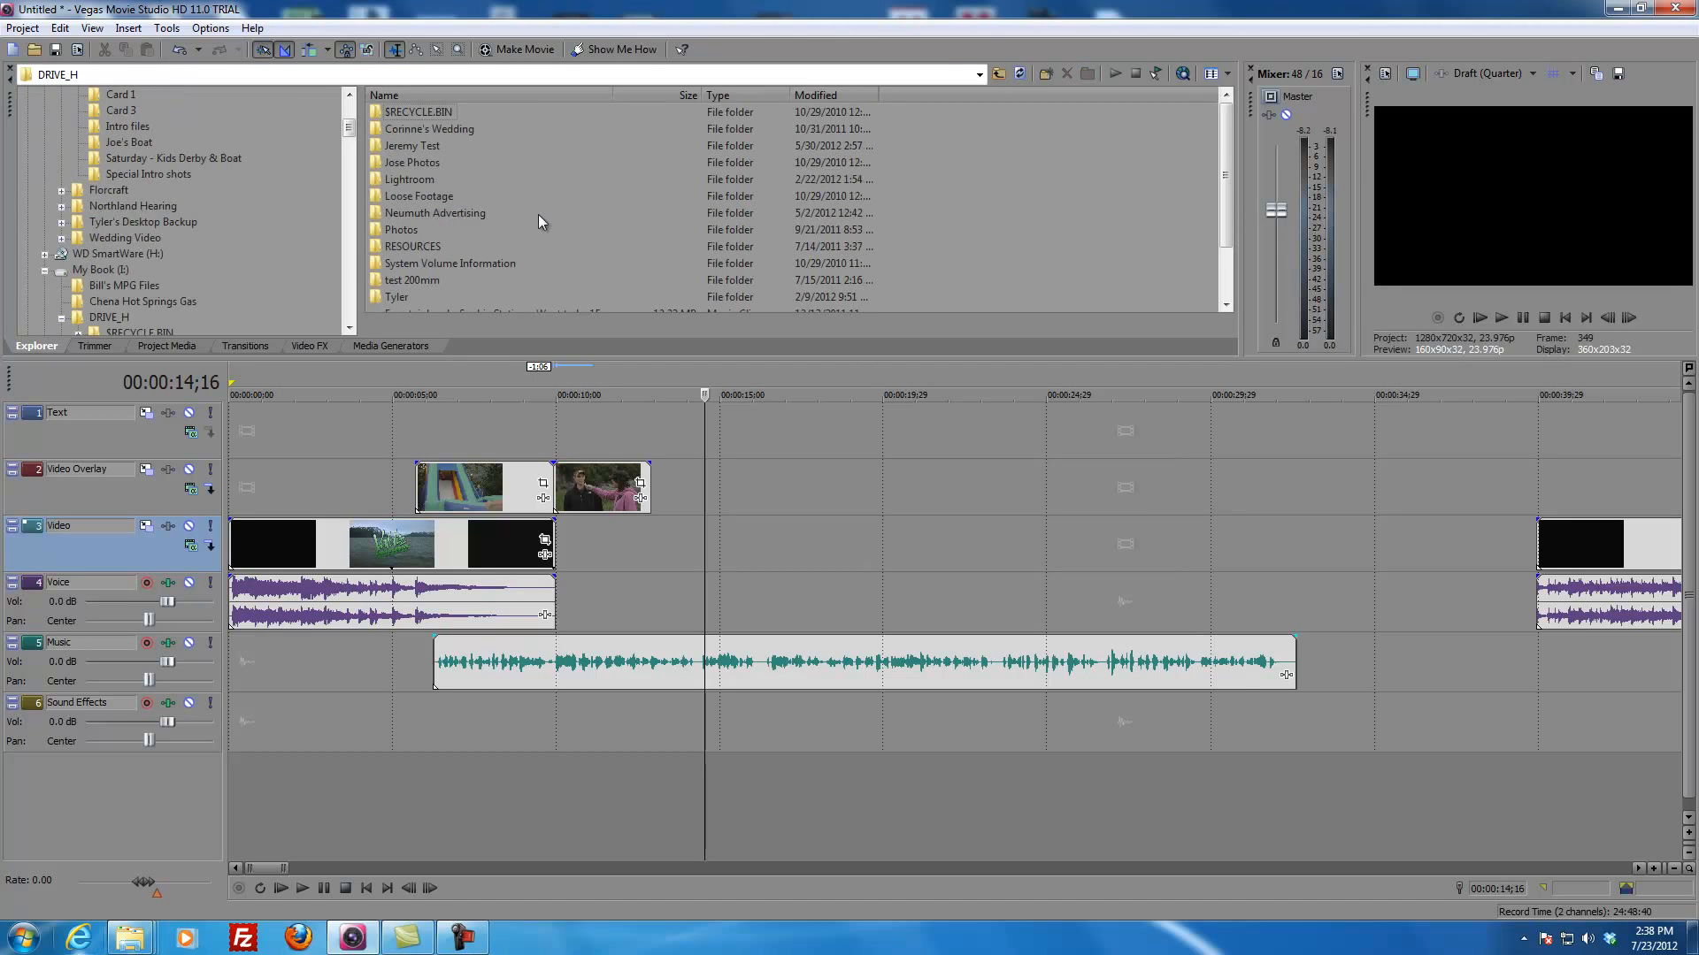
{"action": "double_click", "coordinate": [430, 246]}
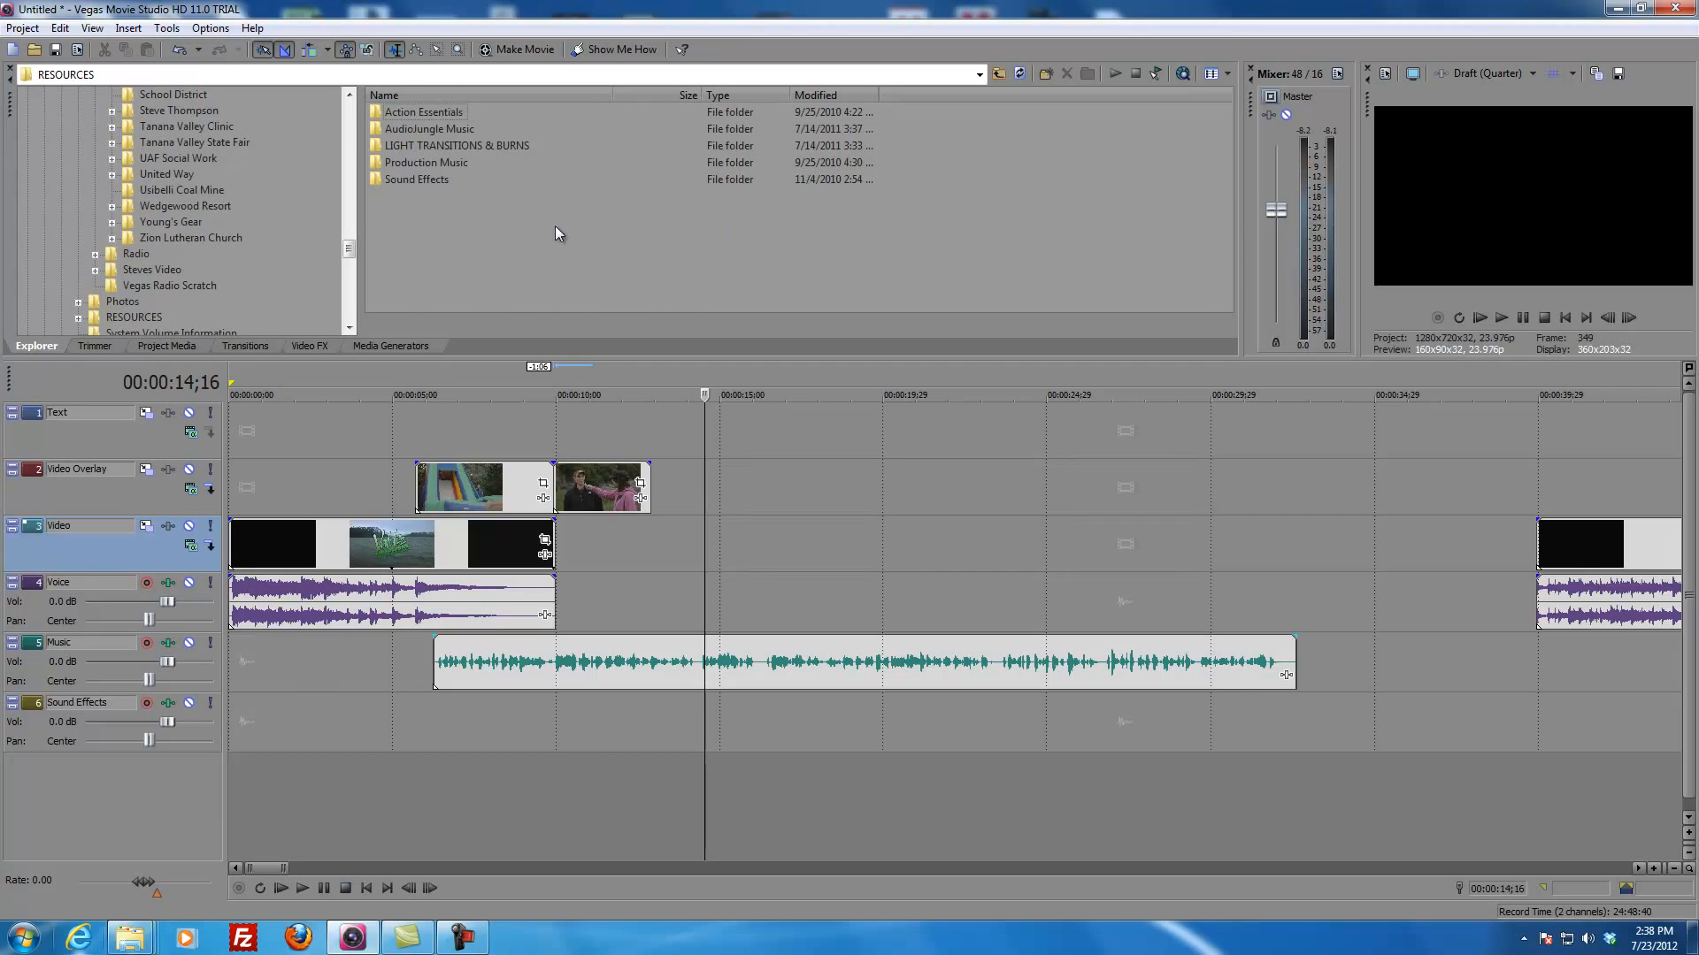
{"action": "double_click", "coordinate": [410, 161]}
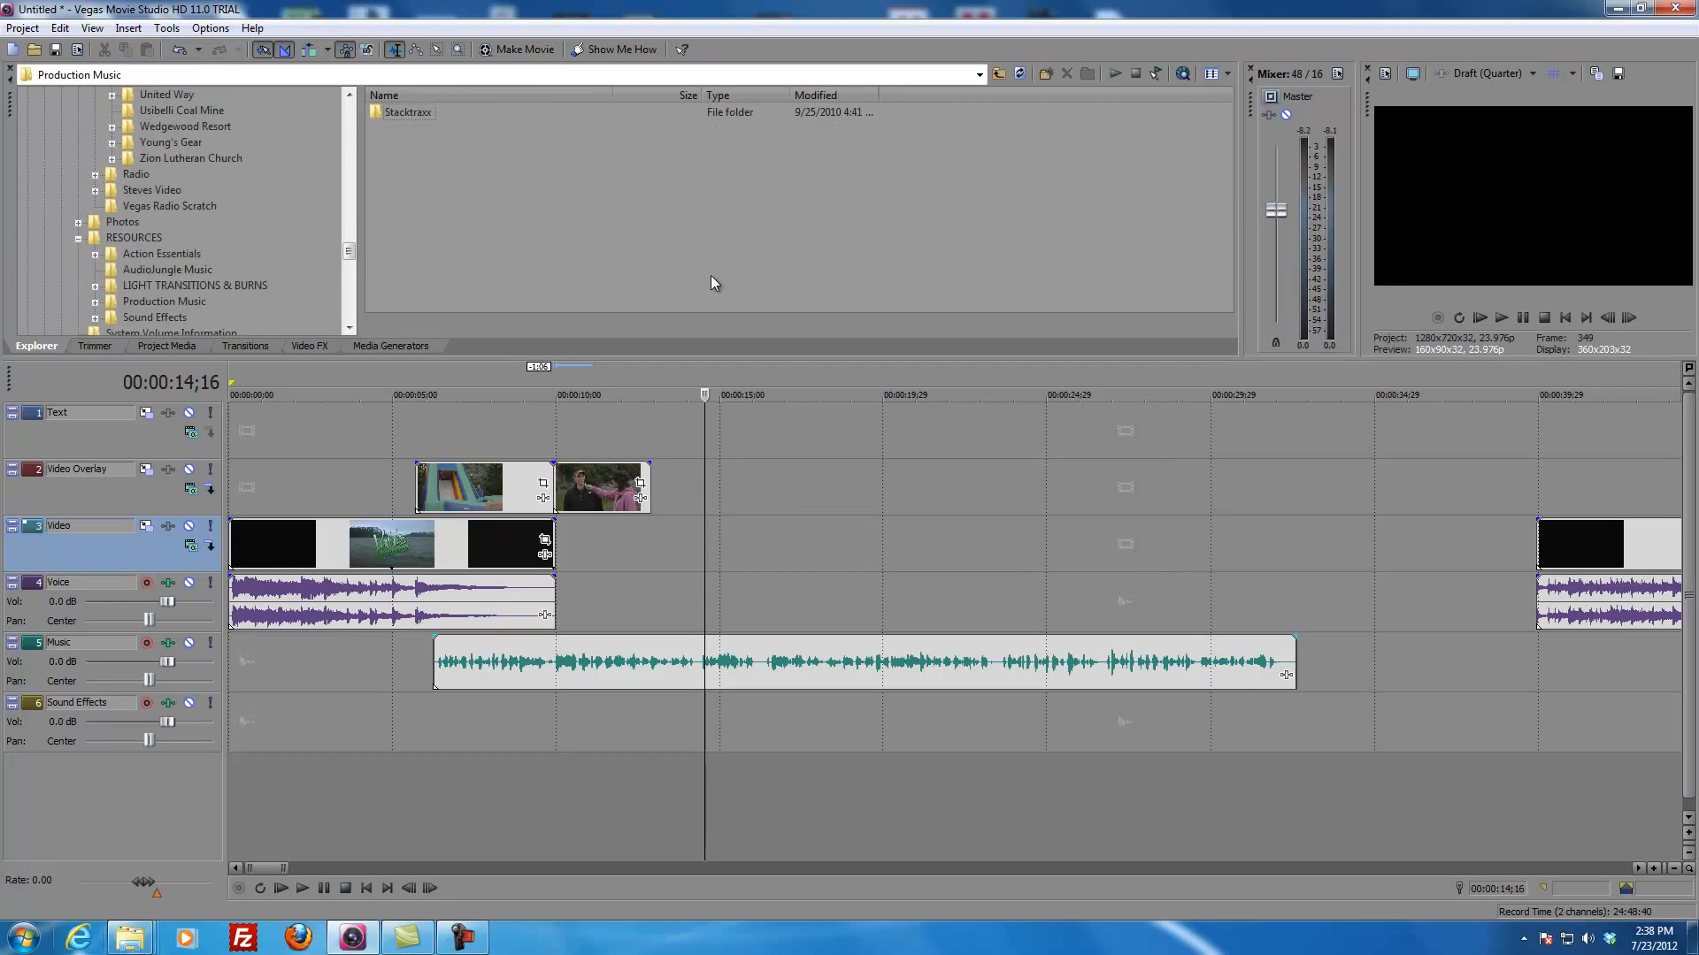
{"action": "double_click", "coordinate": [409, 109]}
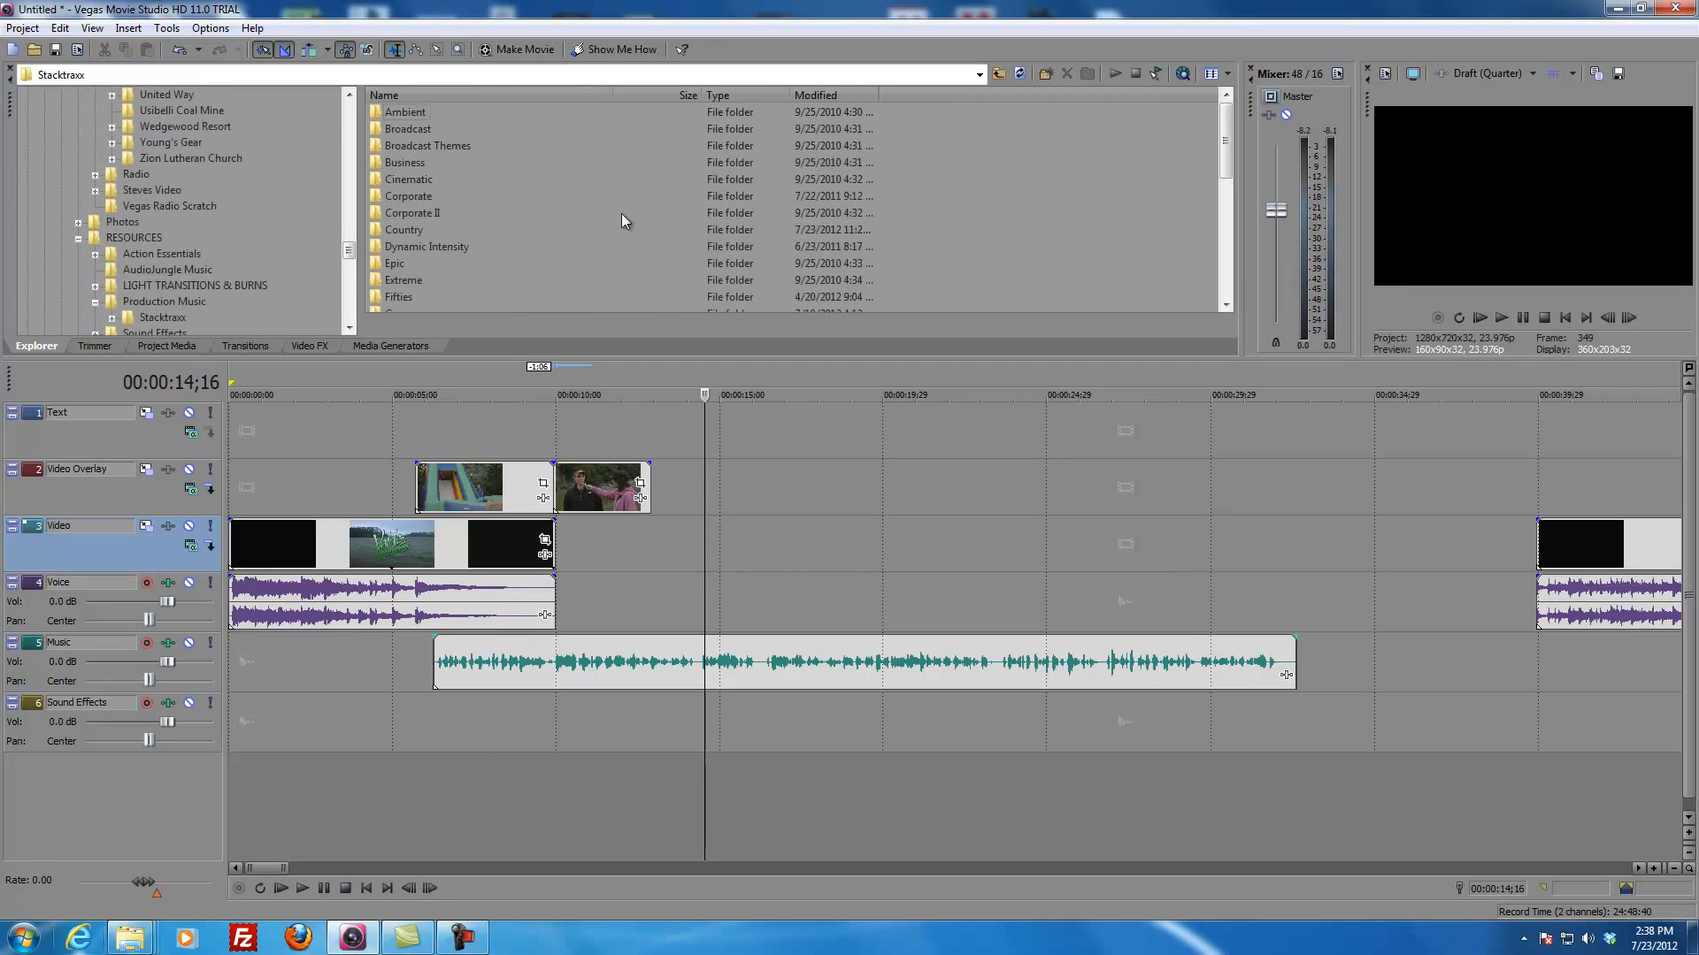
{"action": "double_click", "coordinate": [402, 231]}
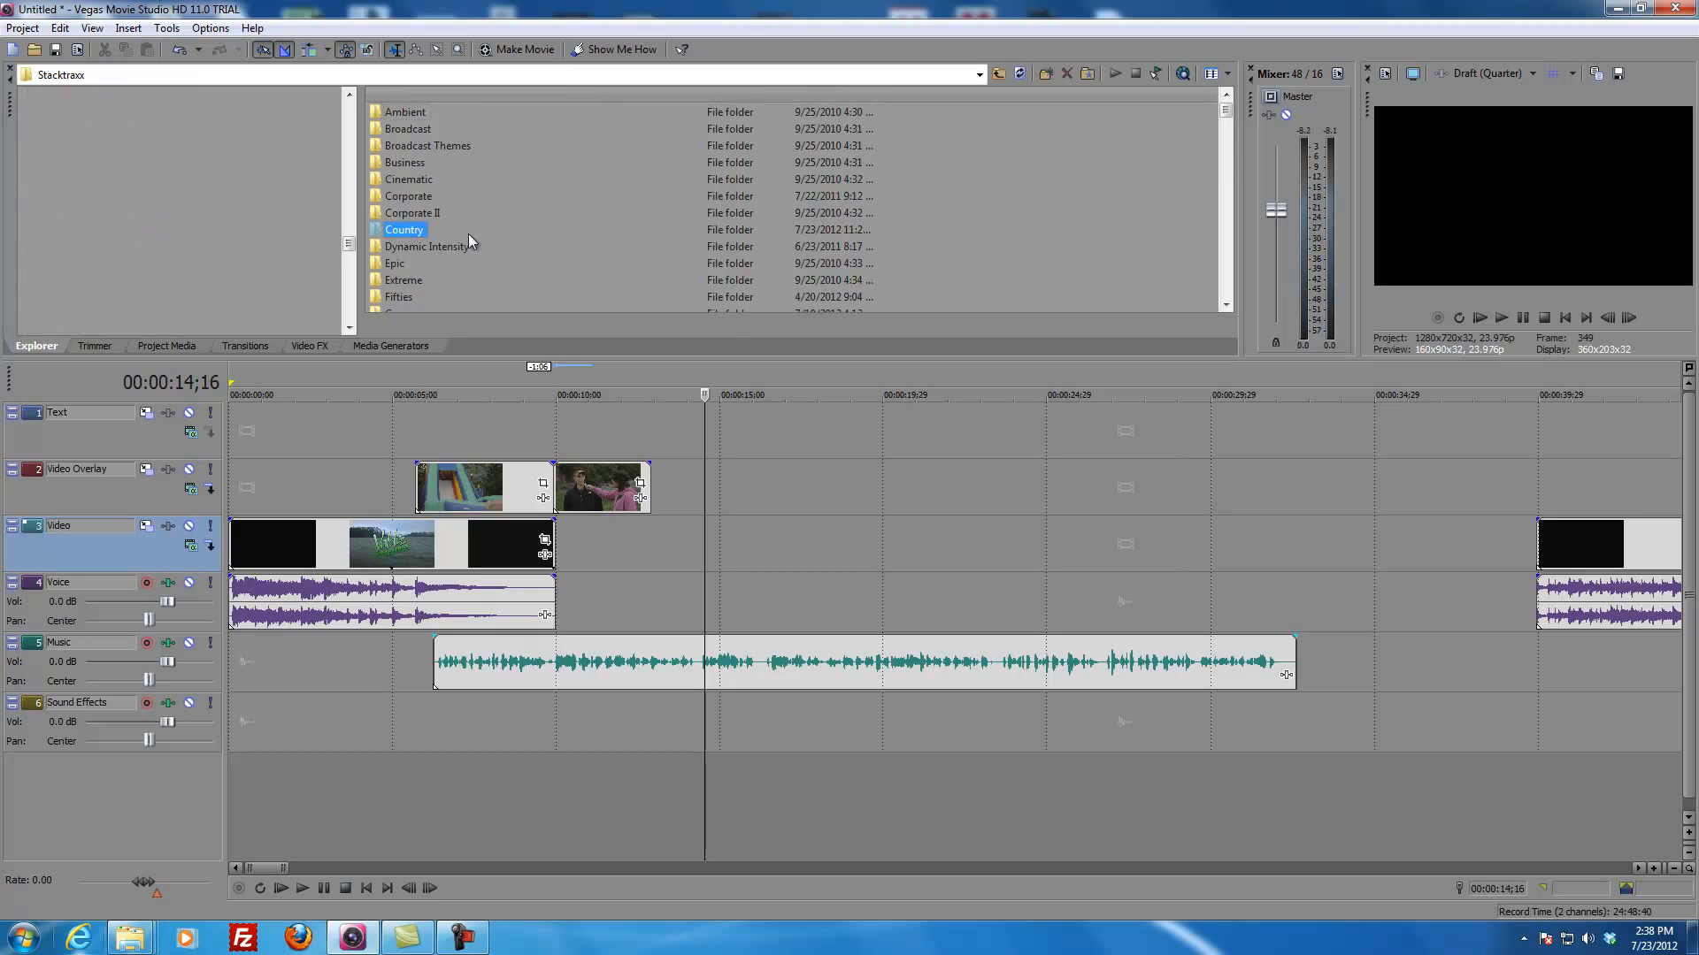
Step: Preview TheBlues_30.mp3 and place it on the Sound Effects track, aligned with the start of the voice recording
{"action": "scroll", "coordinate": [609, 238], "scroll_direction": "down", "scroll_amount": 15}
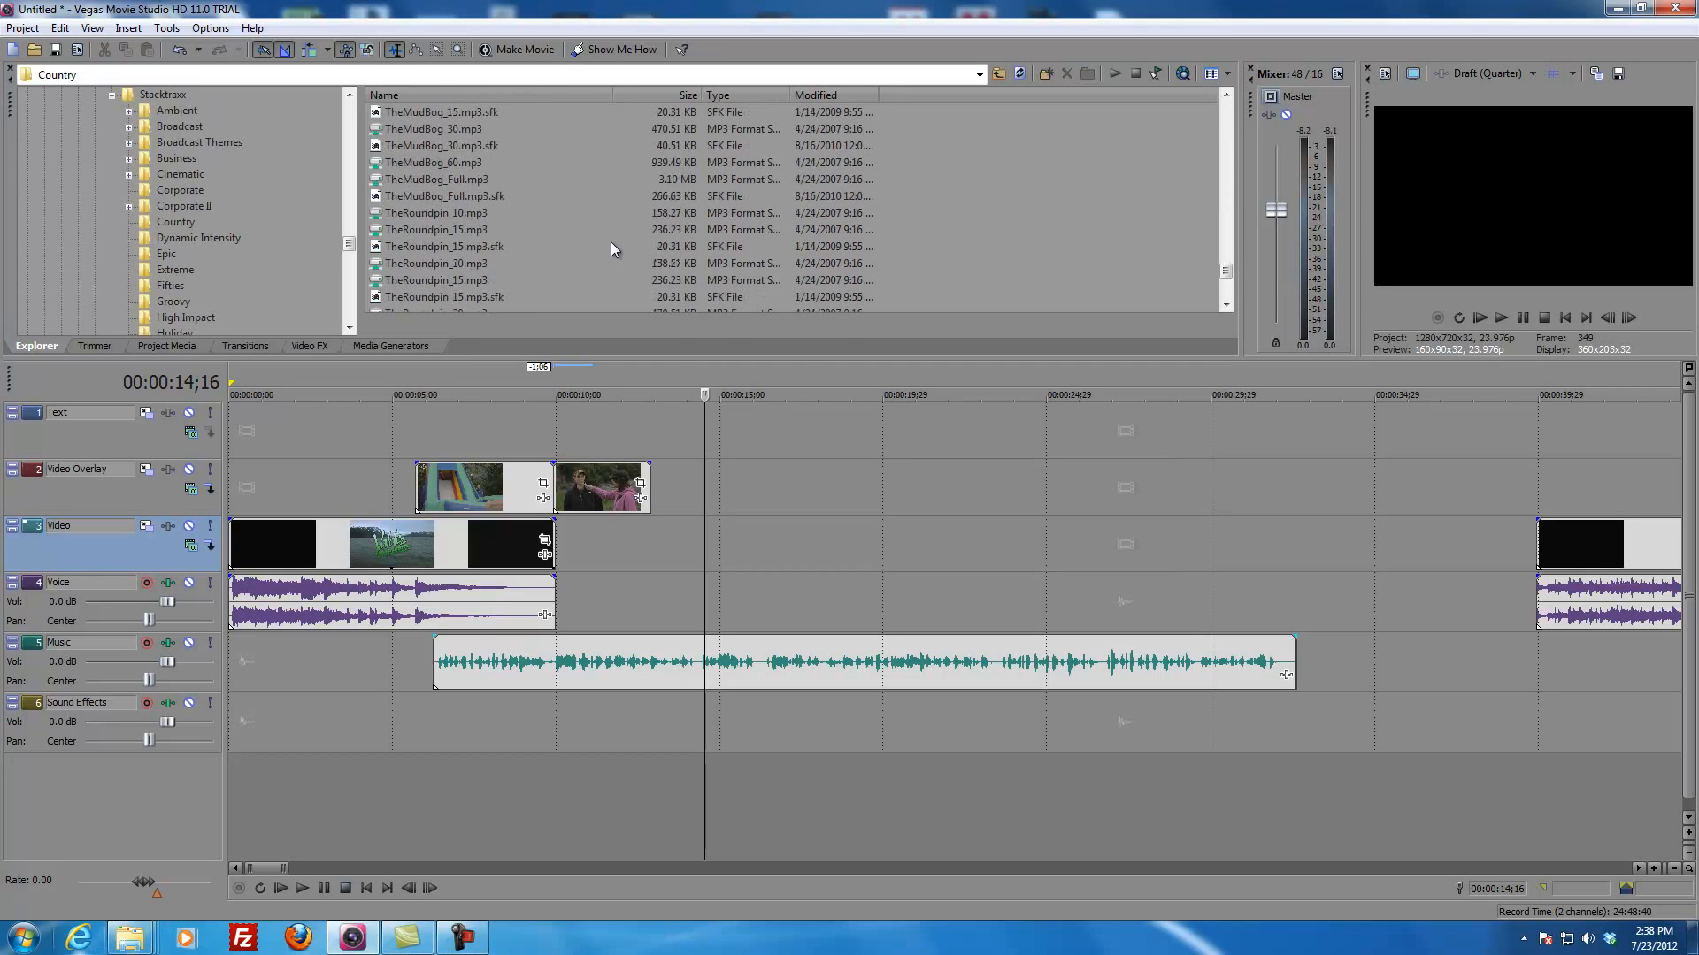
{"action": "scroll", "coordinate": [645, 226], "scroll_direction": "up", "scroll_amount": 4}
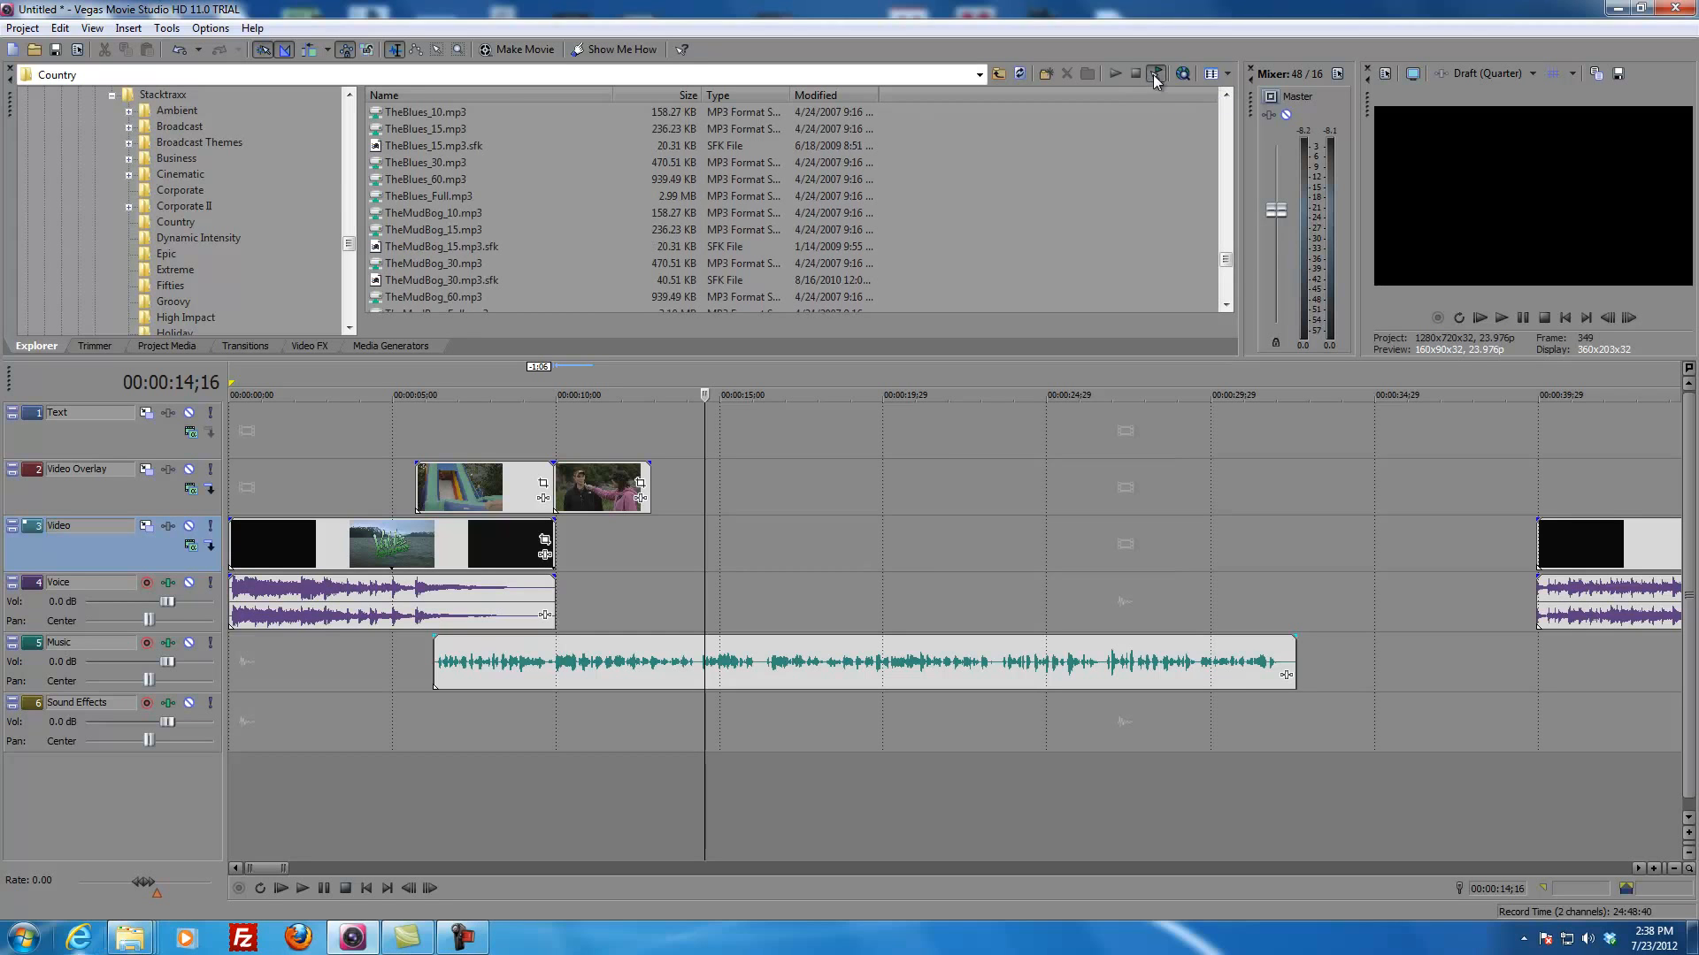
{"action": "left_click", "coordinate": [433, 165]}
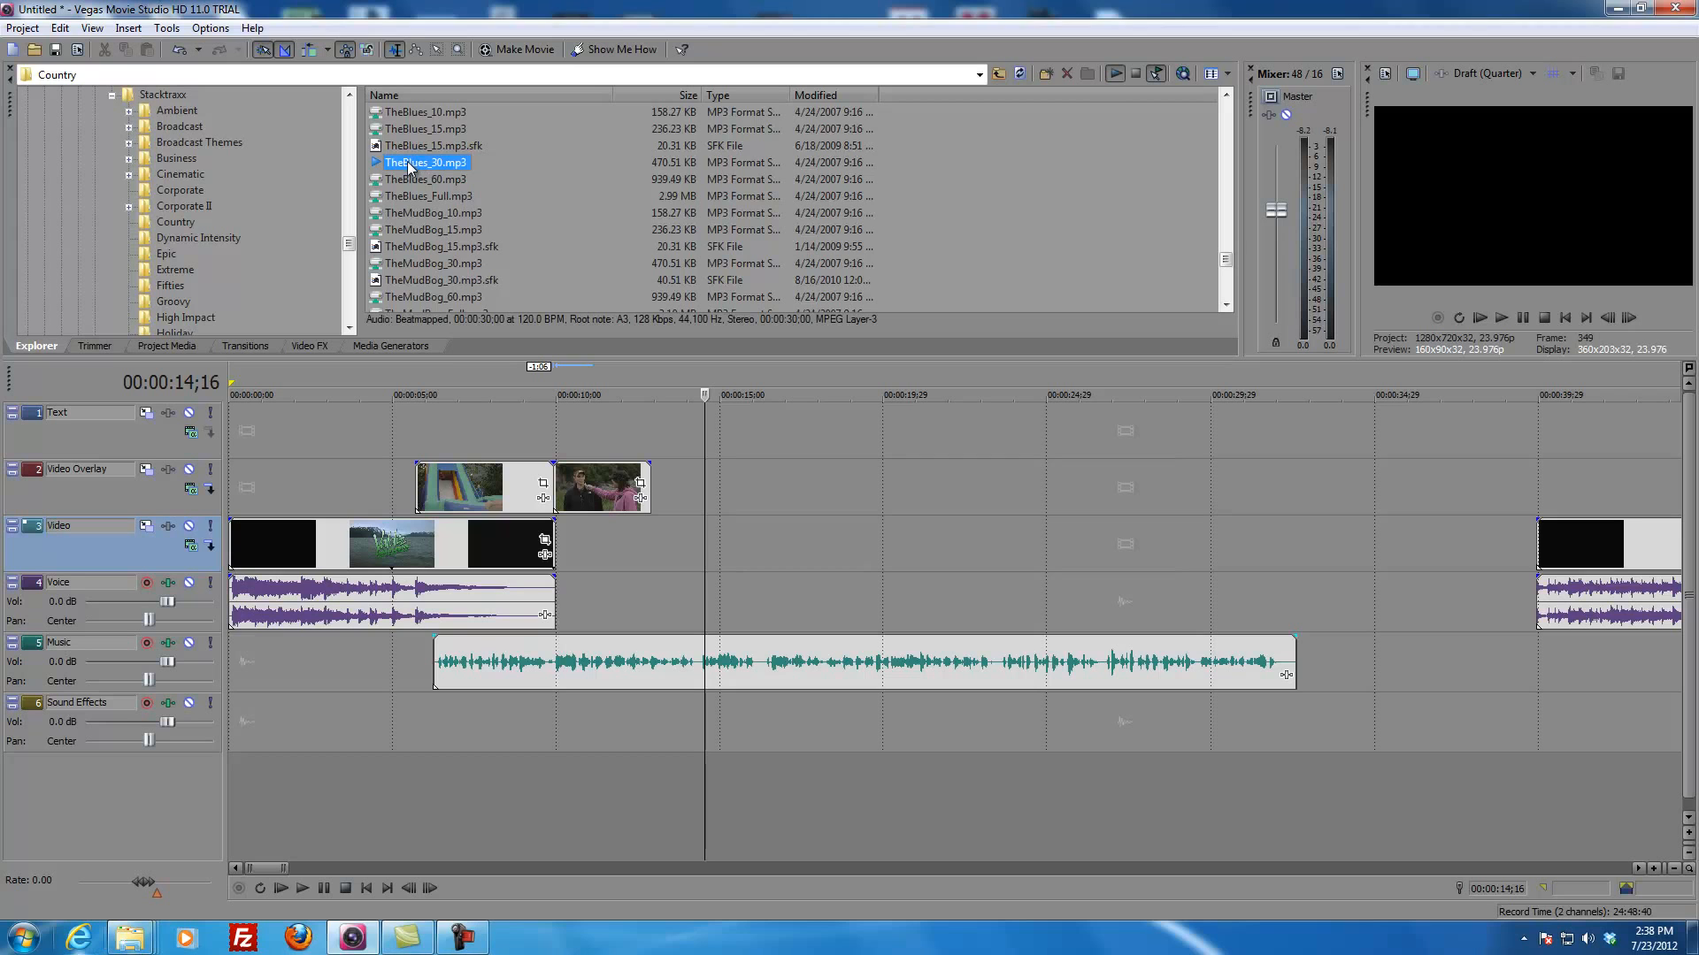
{"action": "left_click", "coordinate": [520, 182]}
{"action": "mouse_move", "coordinate": [409, 162]}
{"action": "left_mouse_down"}
{"action": "mouse_move", "coordinate": [615, 415]}
{"action": "mouse_move", "coordinate": [559, 665]}
{"action": "mouse_move", "coordinate": [443, 729]}
{"action": "left_mouse_up"}
{"action": "left_click", "coordinate": [554, 730]}
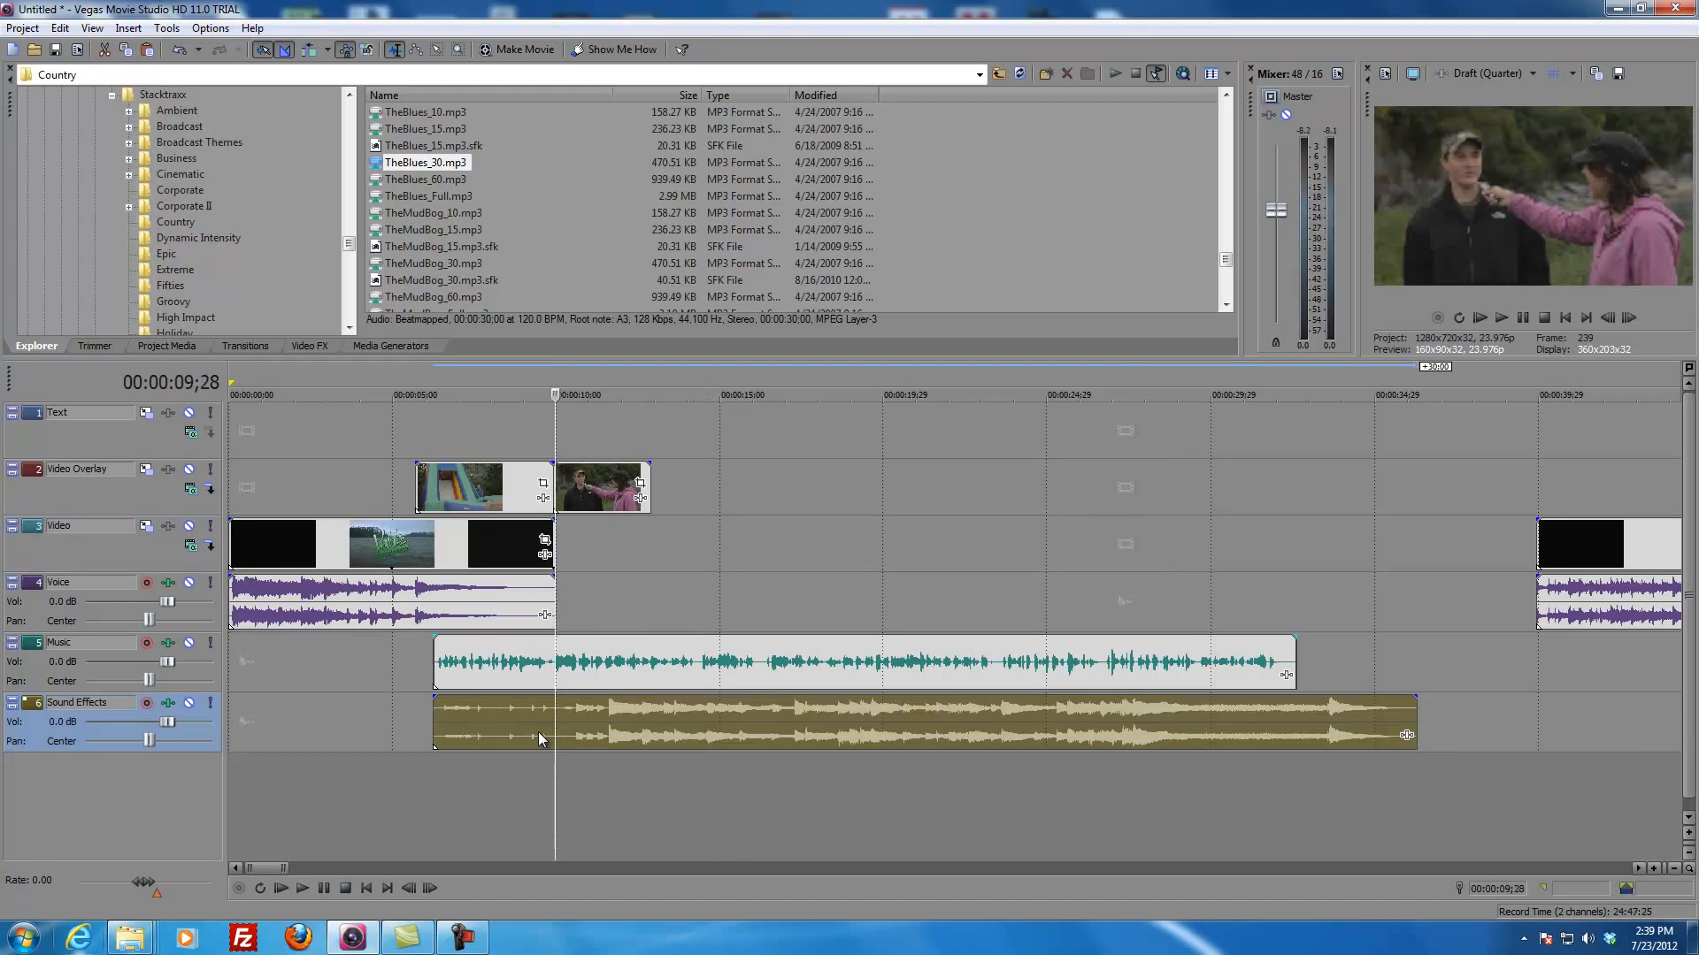
Step: Play the sequence from just before the slide clip to hear the music together with the voice recording
{"action": "left_click", "coordinate": [362, 698]}
{"action": "scroll", "coordinate": [449, 712], "scroll_direction": "down", "scroll_amount": 2}
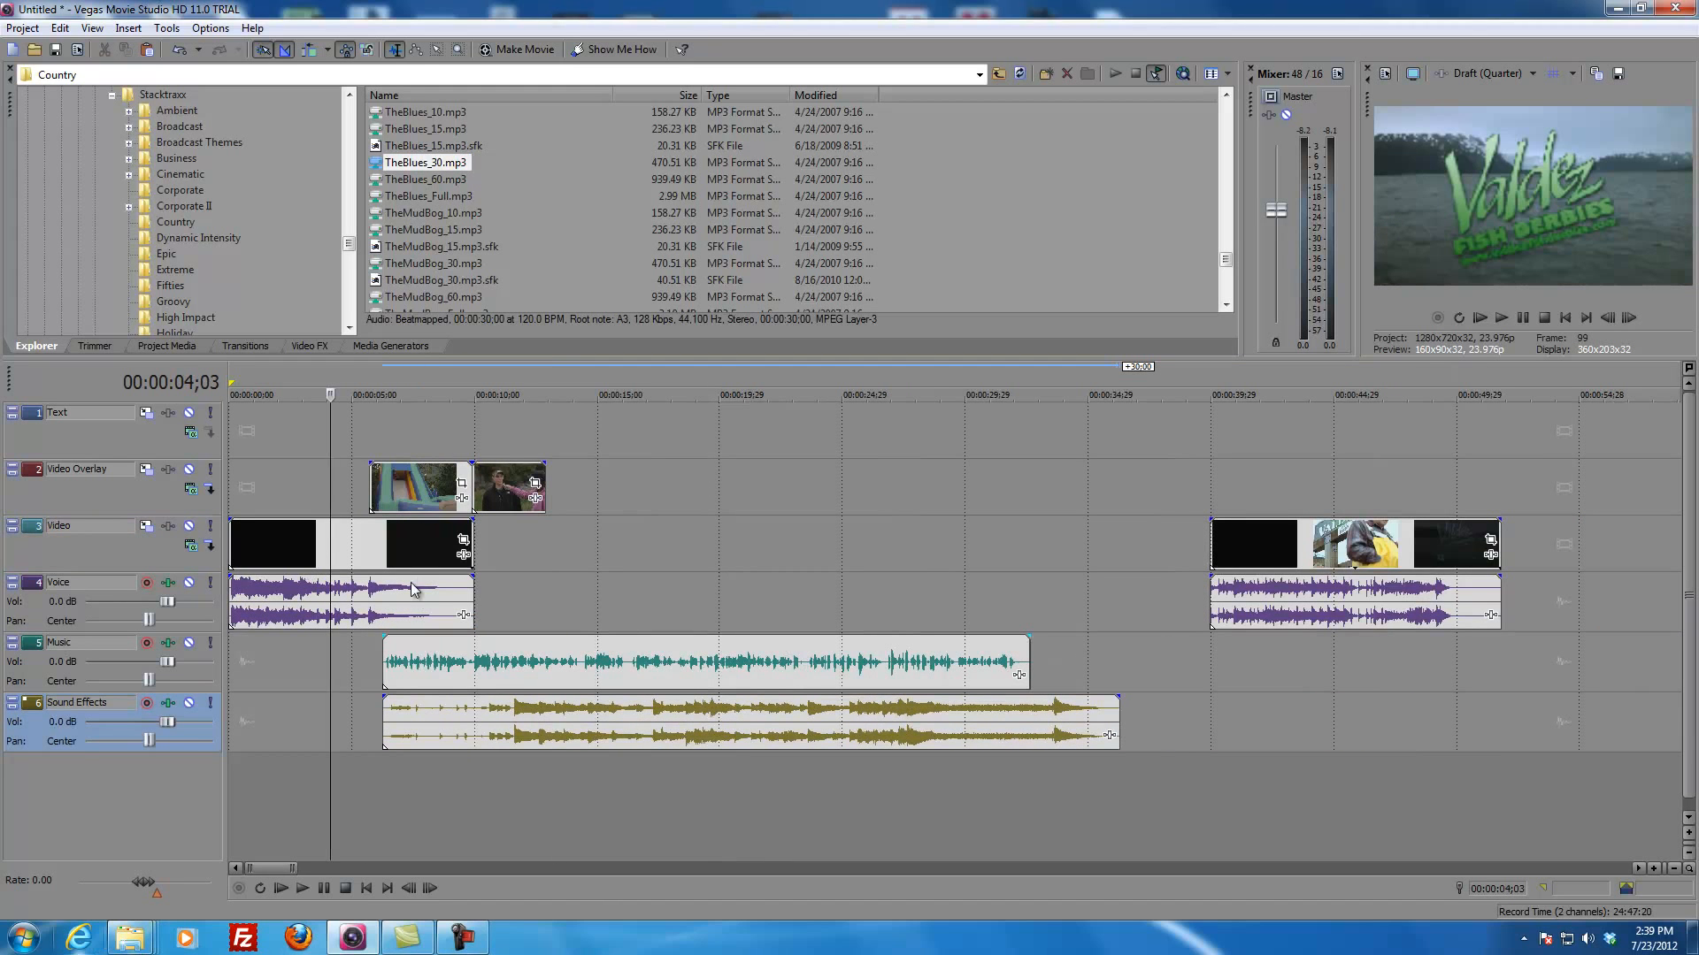
{"action": "left_click", "coordinate": [354, 485]}
{"action": "key", "text": "space"}
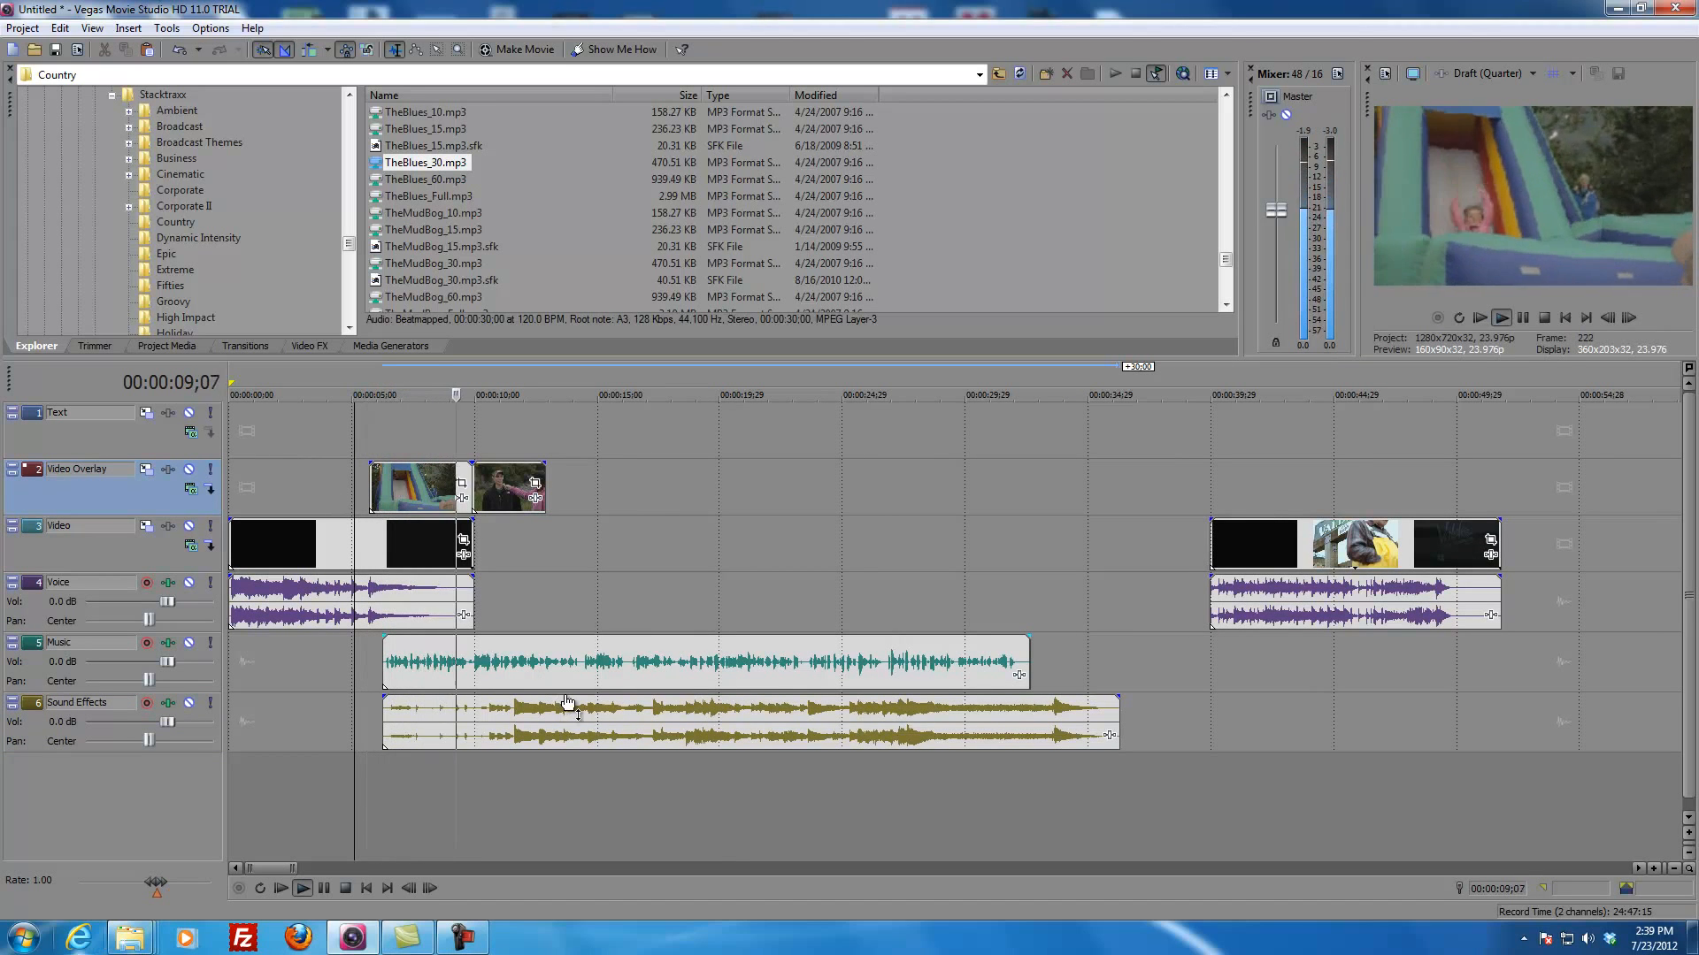
{"action": "left_click_drag", "start_coordinate": [569, 704], "coordinate": [568, 700]}
{"action": "left_click", "coordinate": [543, 573]}
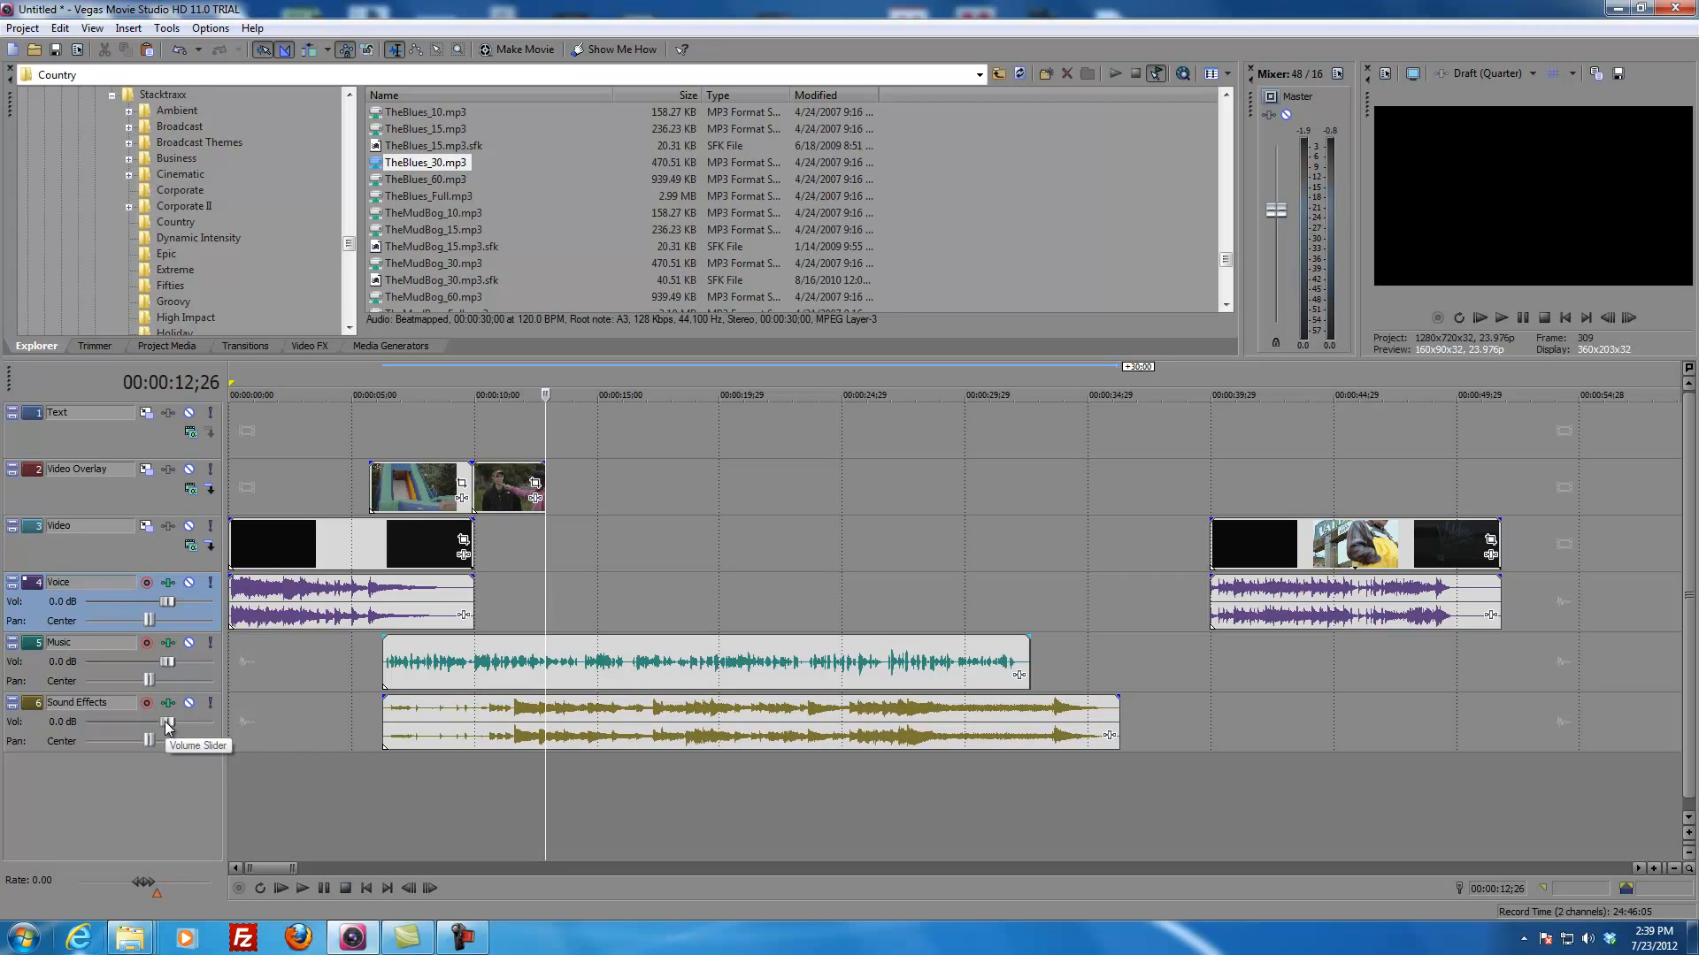
Step: Lower the Sound Effects track volume to -5.8 dB
{"action": "left_click", "coordinate": [600, 703]}
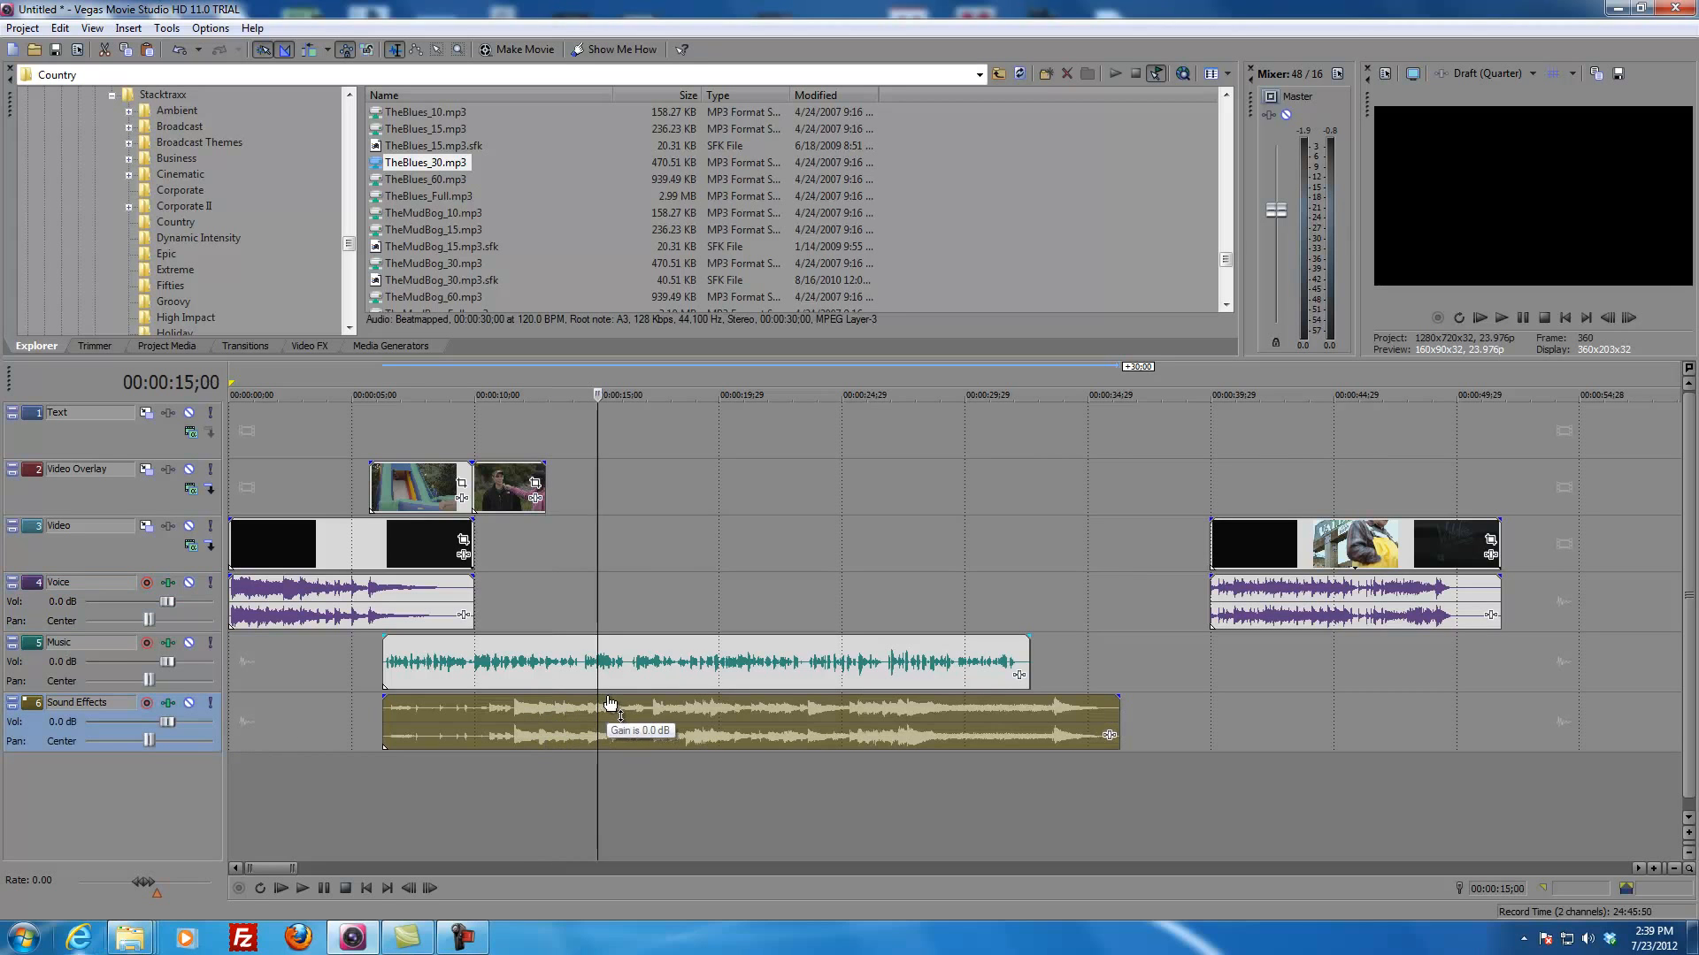
{"action": "mouse_move", "coordinate": [610, 703]}
{"action": "left_mouse_down"}
{"action": "mouse_move", "coordinate": [610, 741]}
{"action": "mouse_move", "coordinate": [610, 682]}
{"action": "left_mouse_up"}
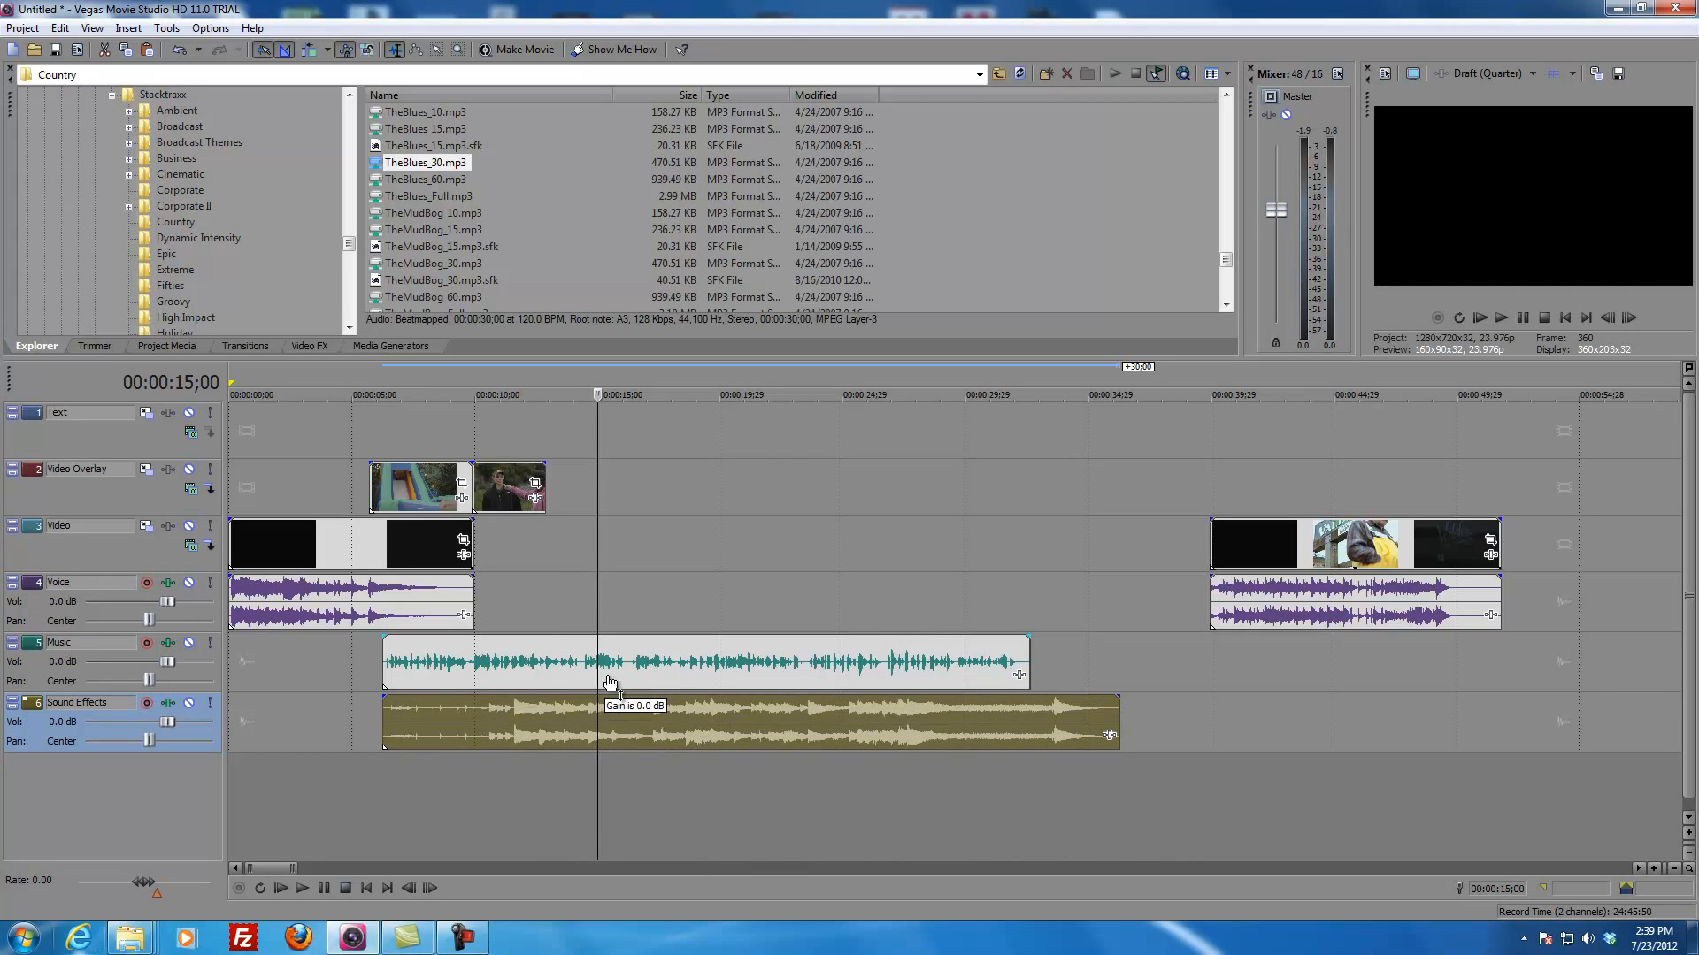
{"action": "left_click_drag", "start_coordinate": [166, 722], "coordinate": [130, 720]}
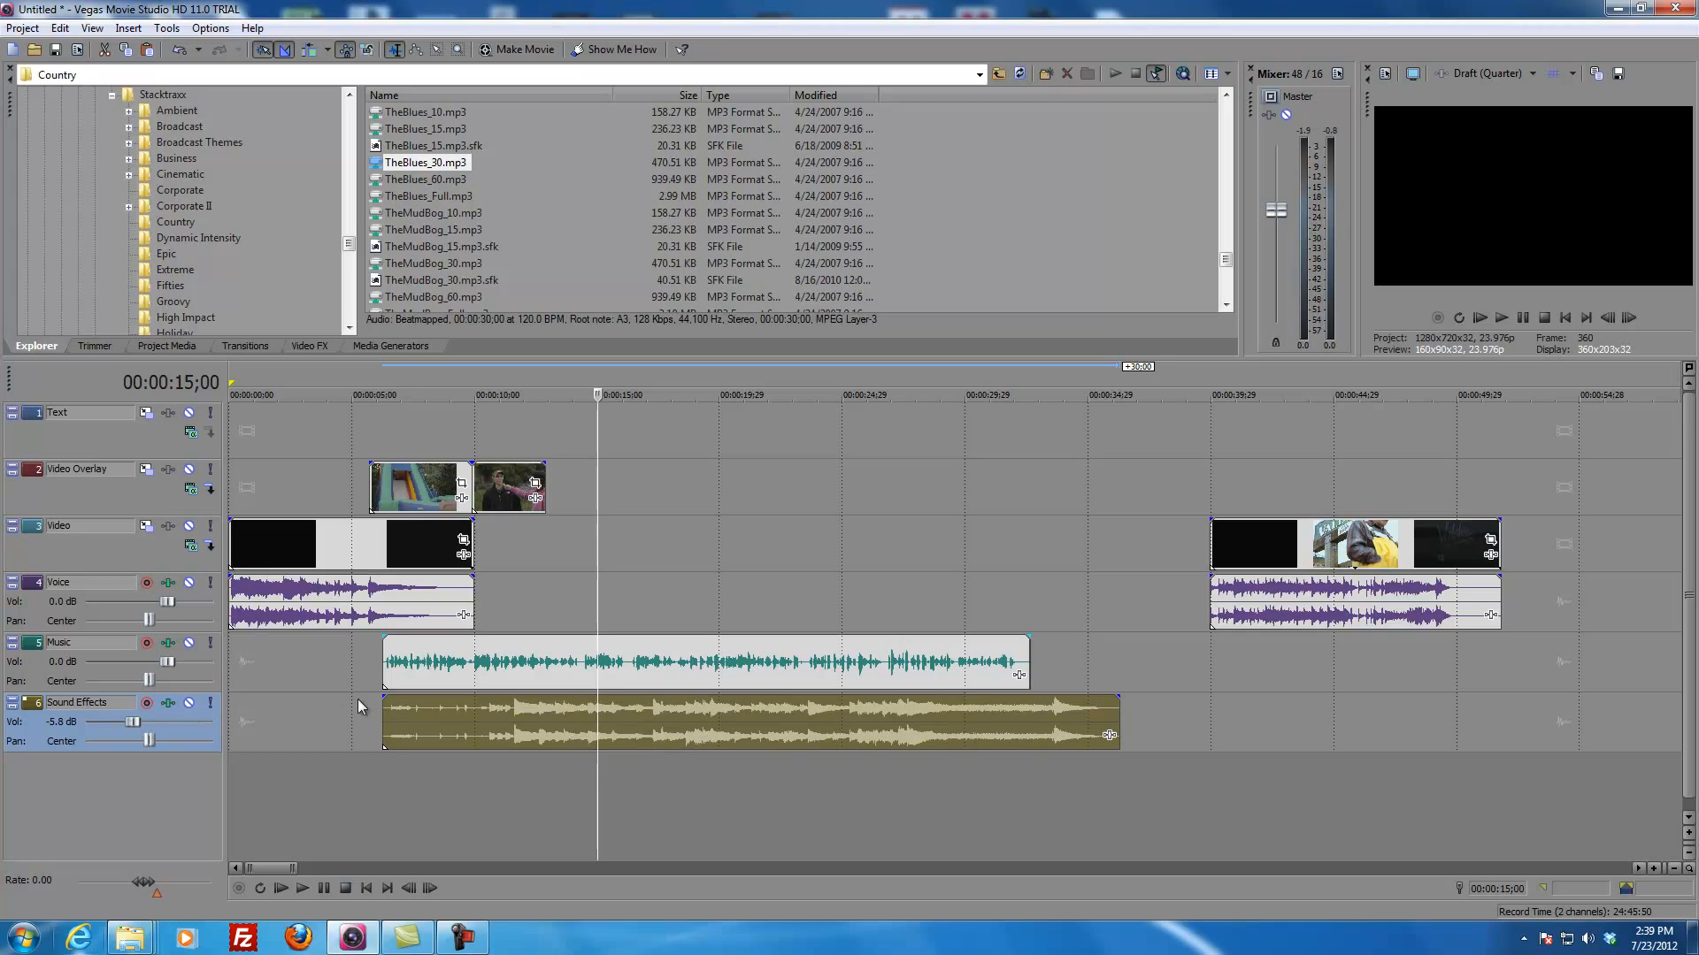
Step: Add a fade-in to the start of the music clip that ends at 00:00:09;28, where the intro ends
{"action": "mouse_move", "coordinate": [377, 696]}
{"action": "left_mouse_down"}
{"action": "mouse_move", "coordinate": [476, 702]}
{"action": "mouse_move", "coordinate": [375, 719]}
{"action": "left_mouse_up"}
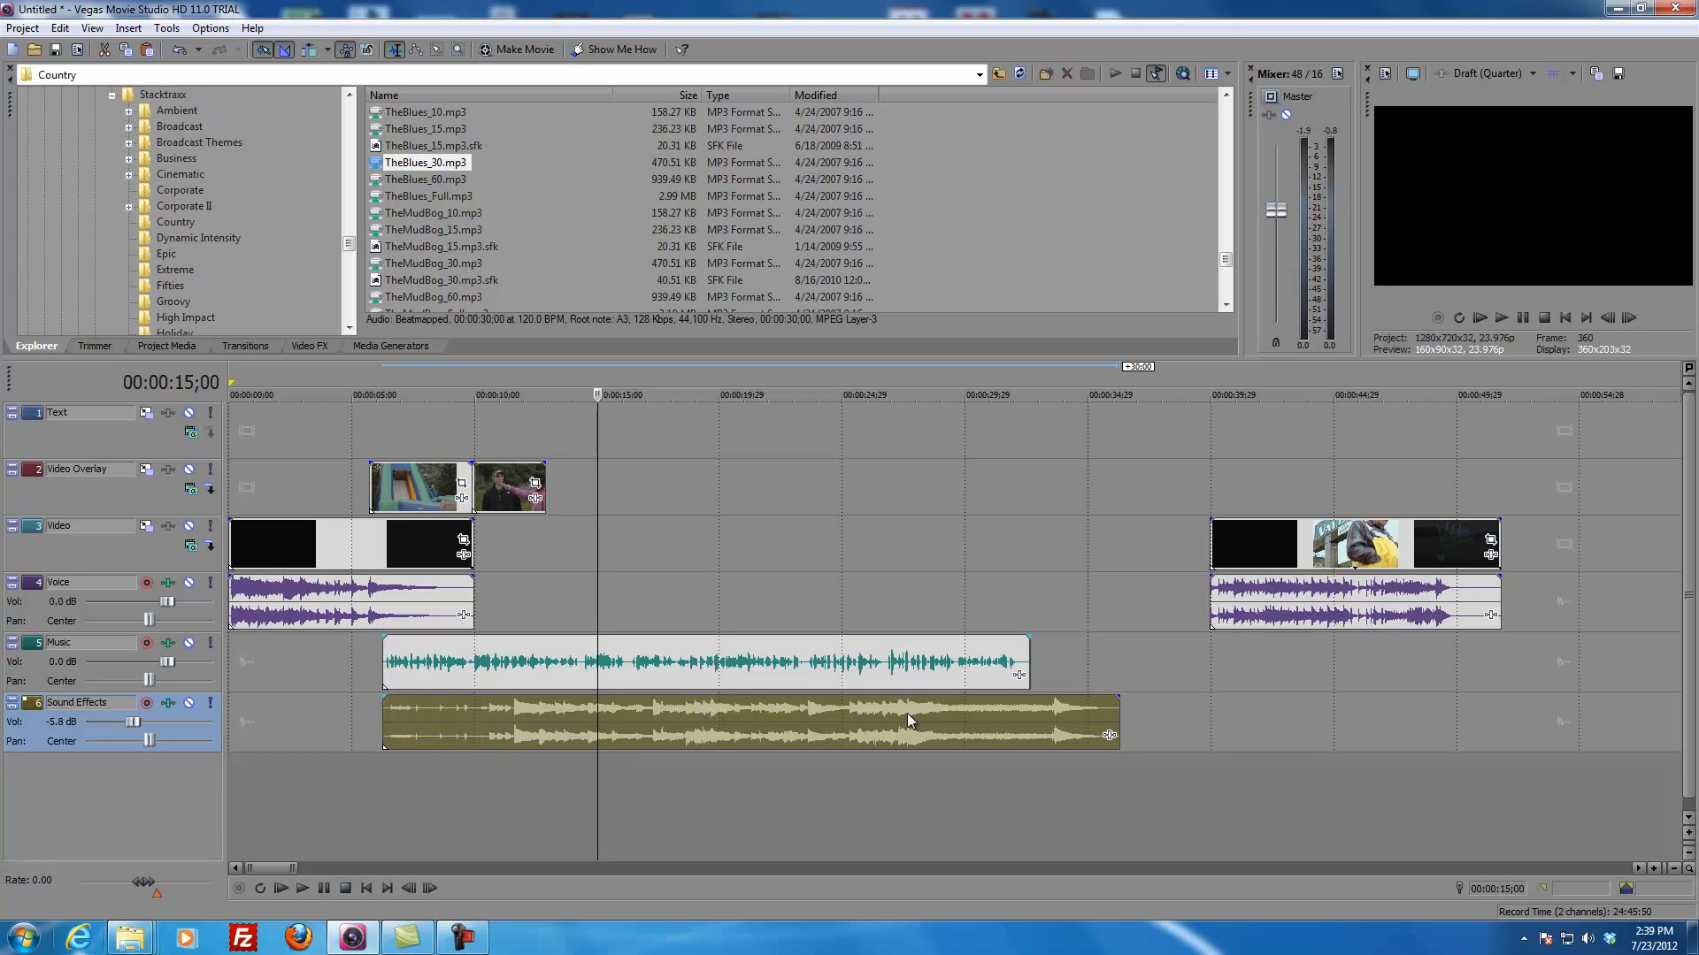
{"action": "mouse_move", "coordinate": [1117, 696]}
{"action": "left_mouse_down"}
{"action": "mouse_move", "coordinate": [996, 698]}
{"action": "mouse_move", "coordinate": [1148, 695]}
{"action": "mouse_move", "coordinate": [1123, 703]}
{"action": "left_mouse_up"}
{"action": "left_click", "coordinate": [473, 727]}
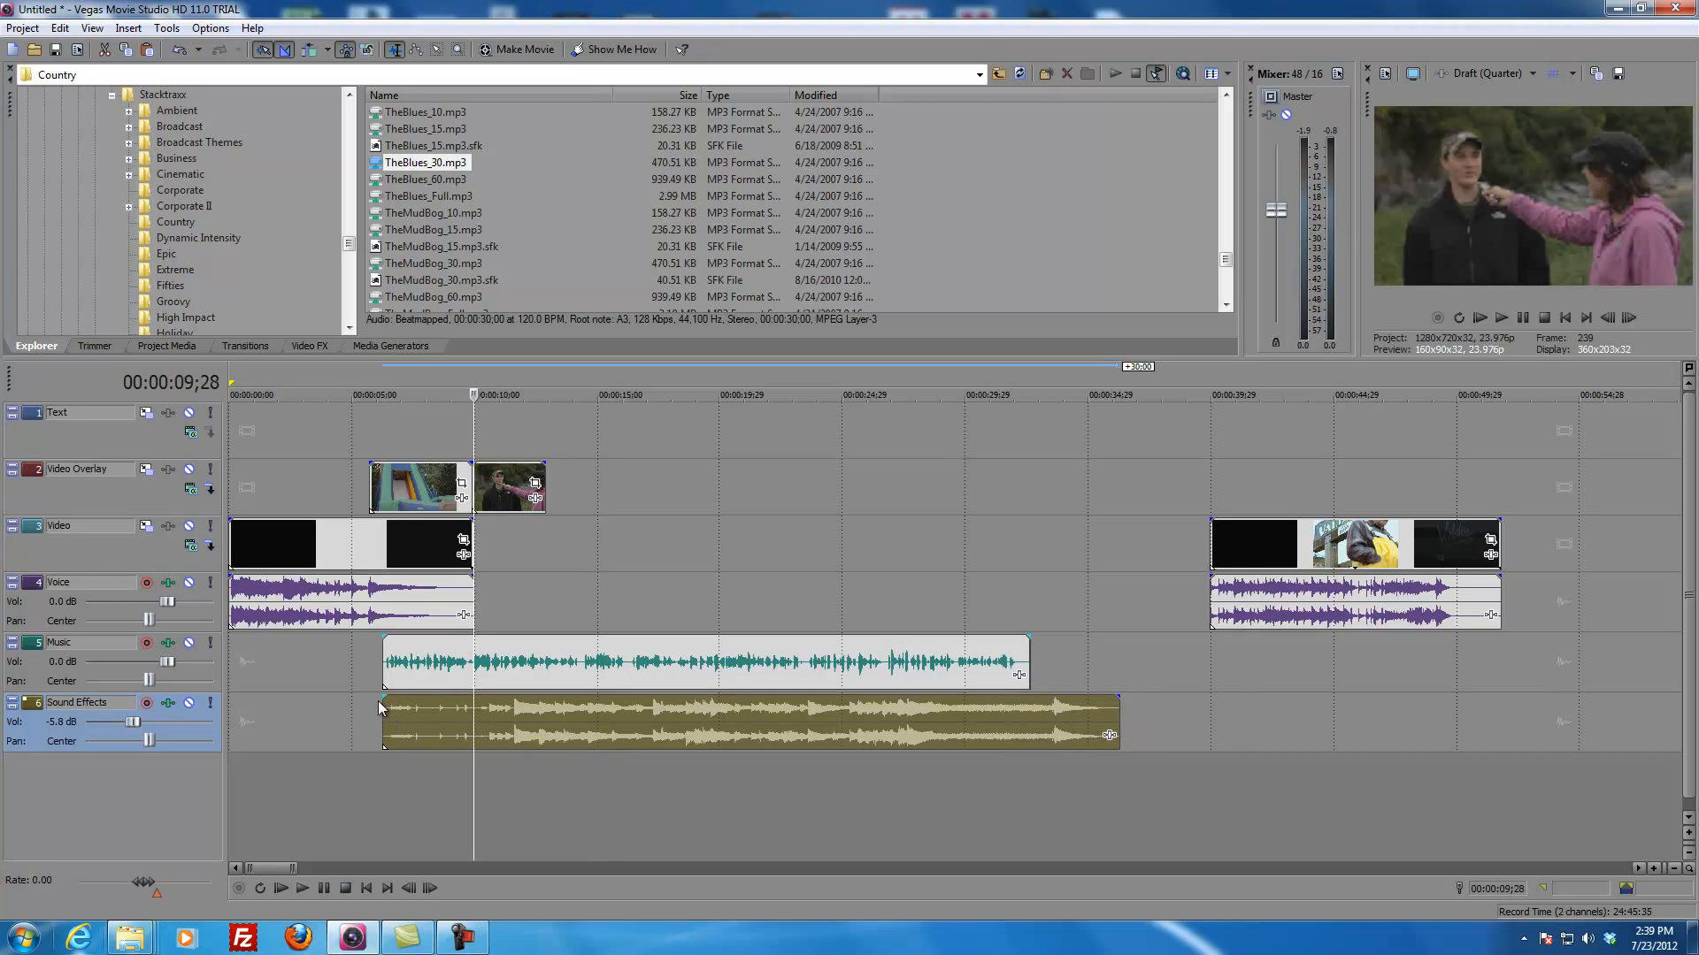
{"action": "left_click_drag", "start_coordinate": [384, 697], "coordinate": [473, 698]}
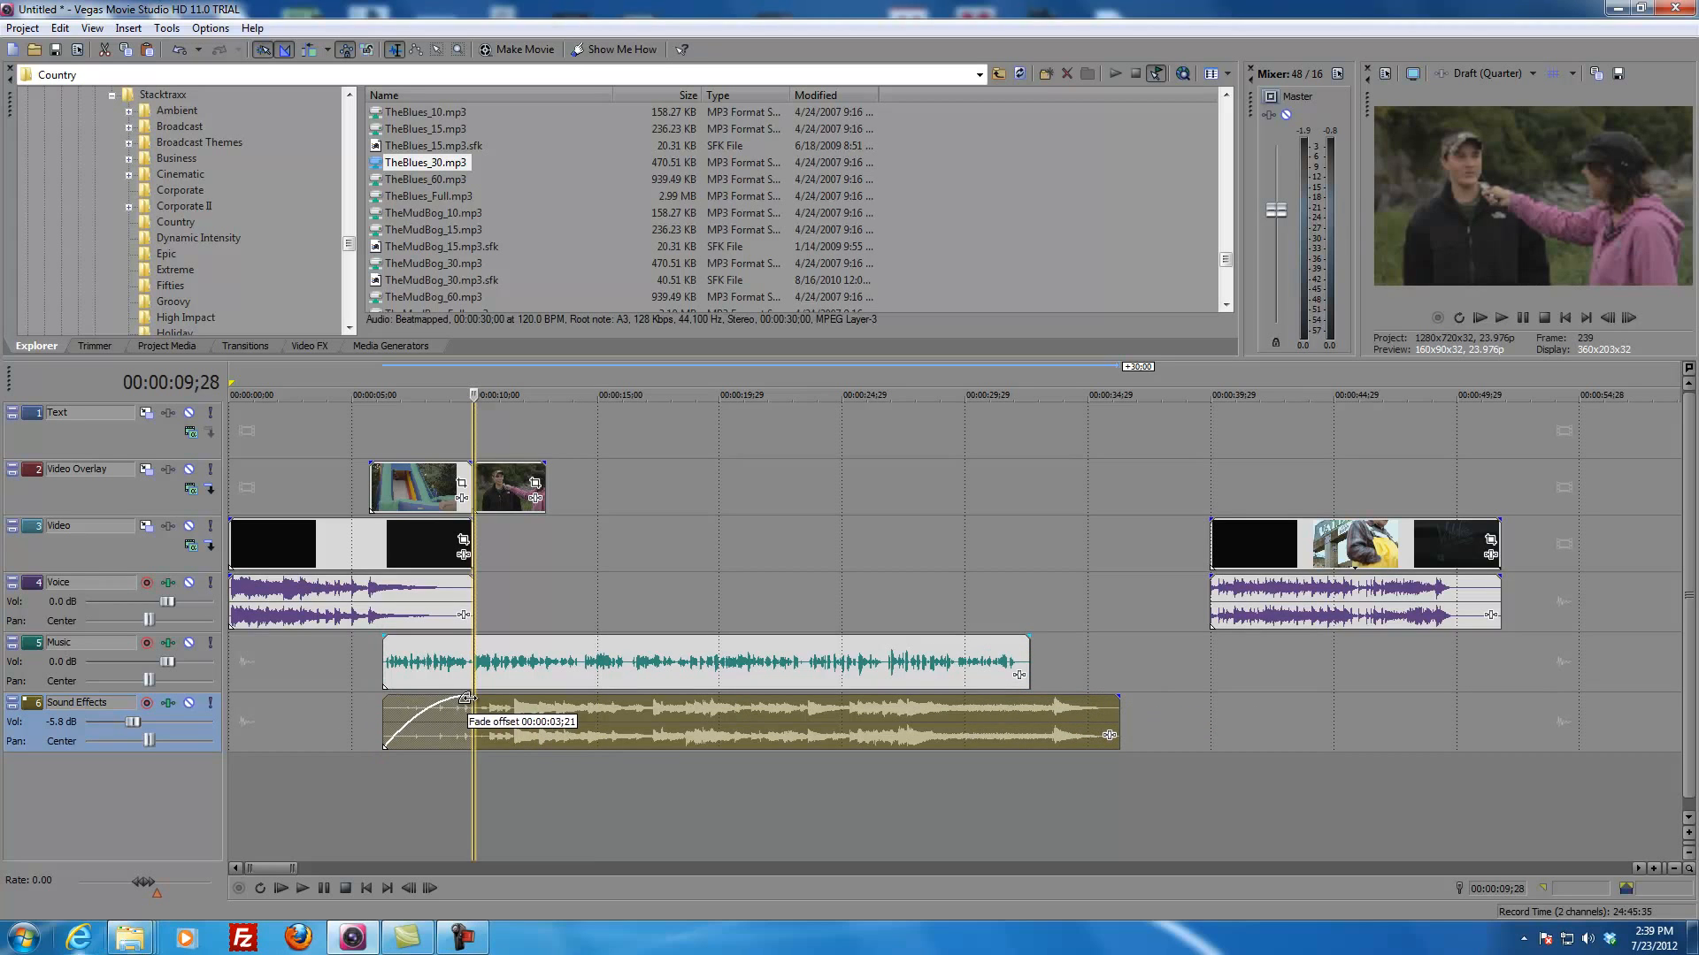
Step: Lower the Sound Effects track volume to -16.9 dB and play from the music clip's start to check the balance
{"action": "left_click", "coordinate": [395, 715]}
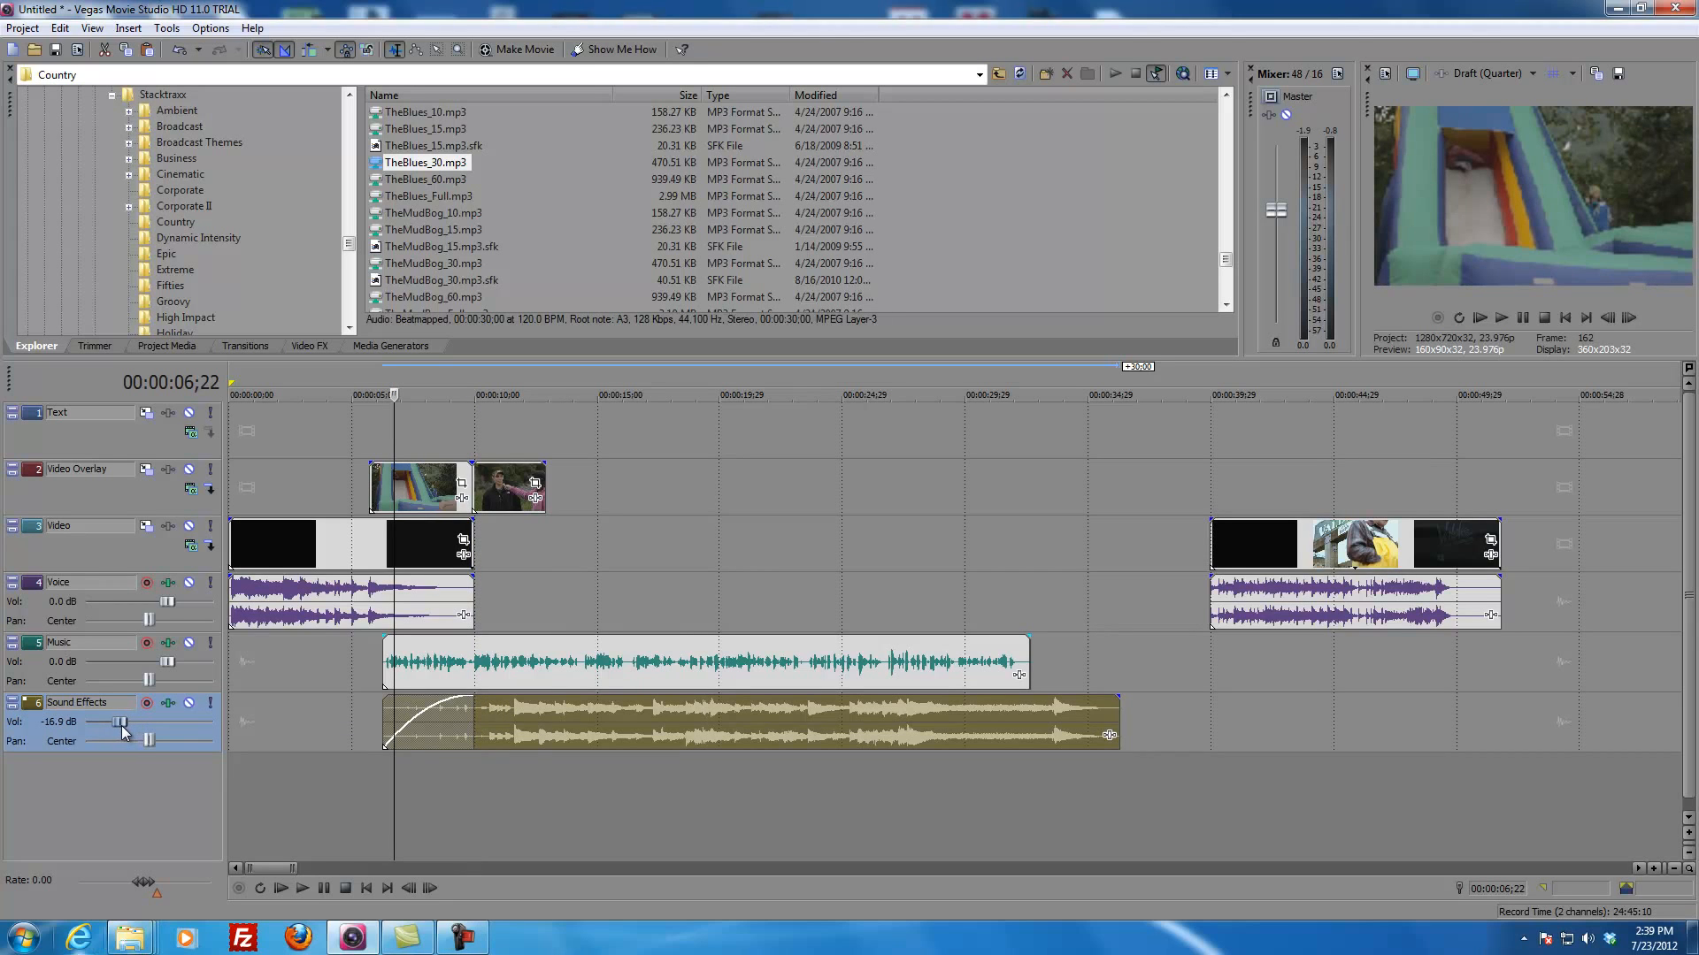
{"action": "left_click", "coordinate": [375, 715]}
{"action": "key", "text": "space"}
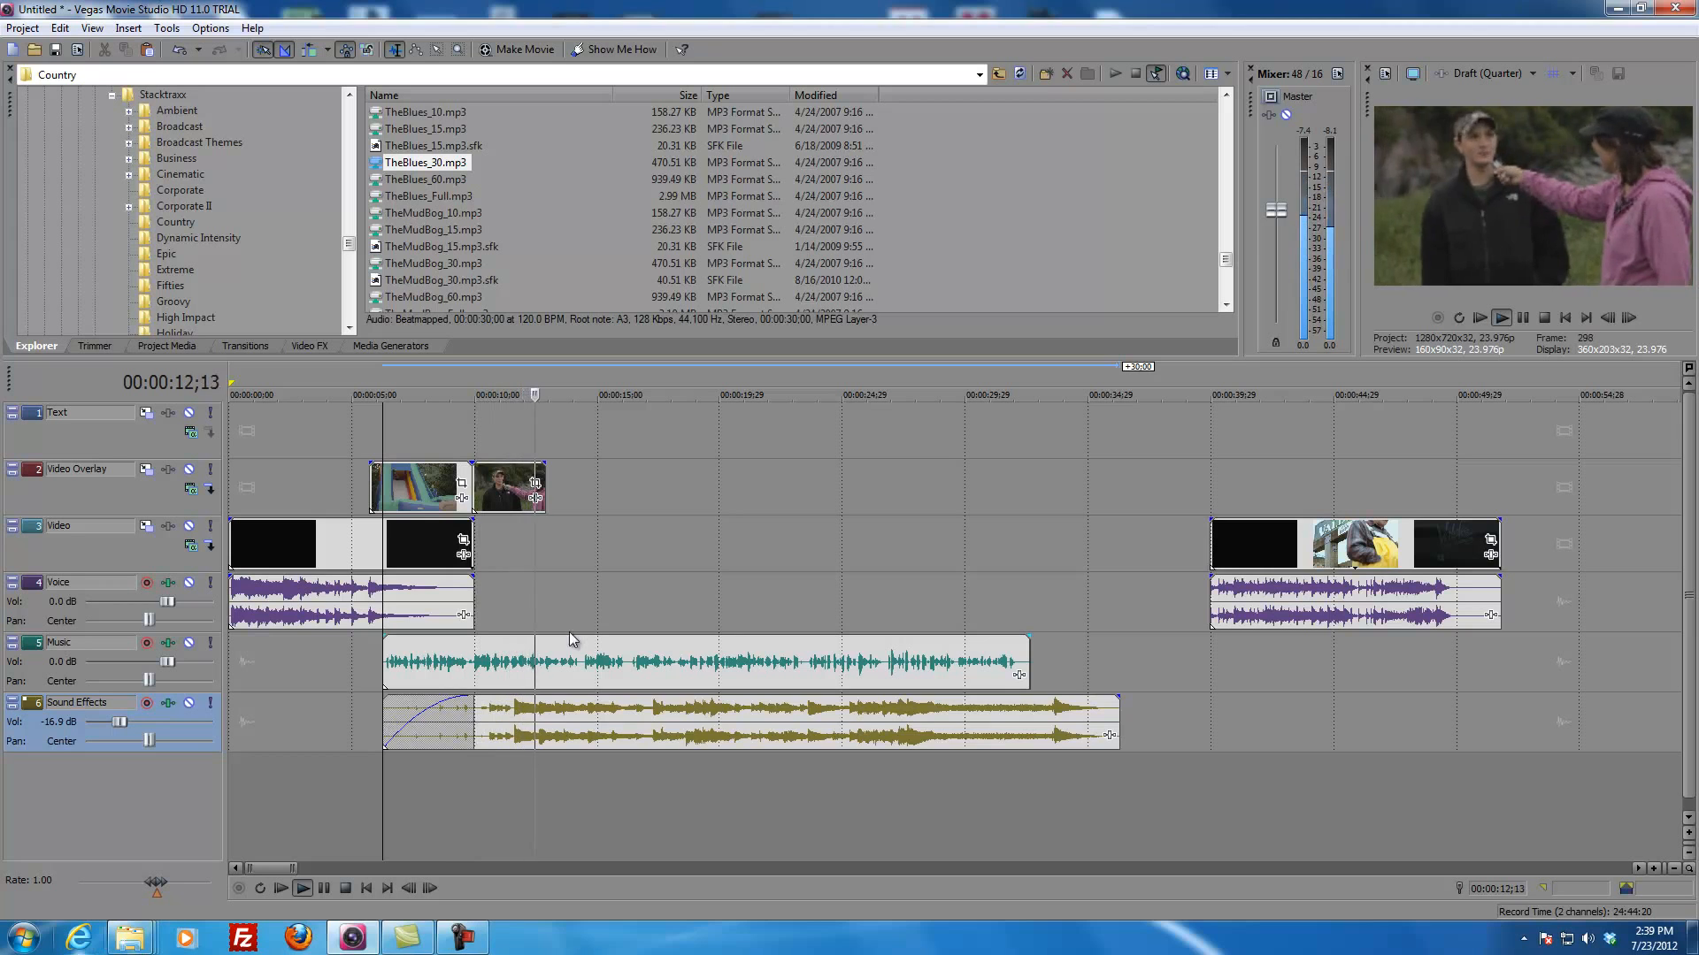
{"action": "left_click", "coordinate": [570, 531]}
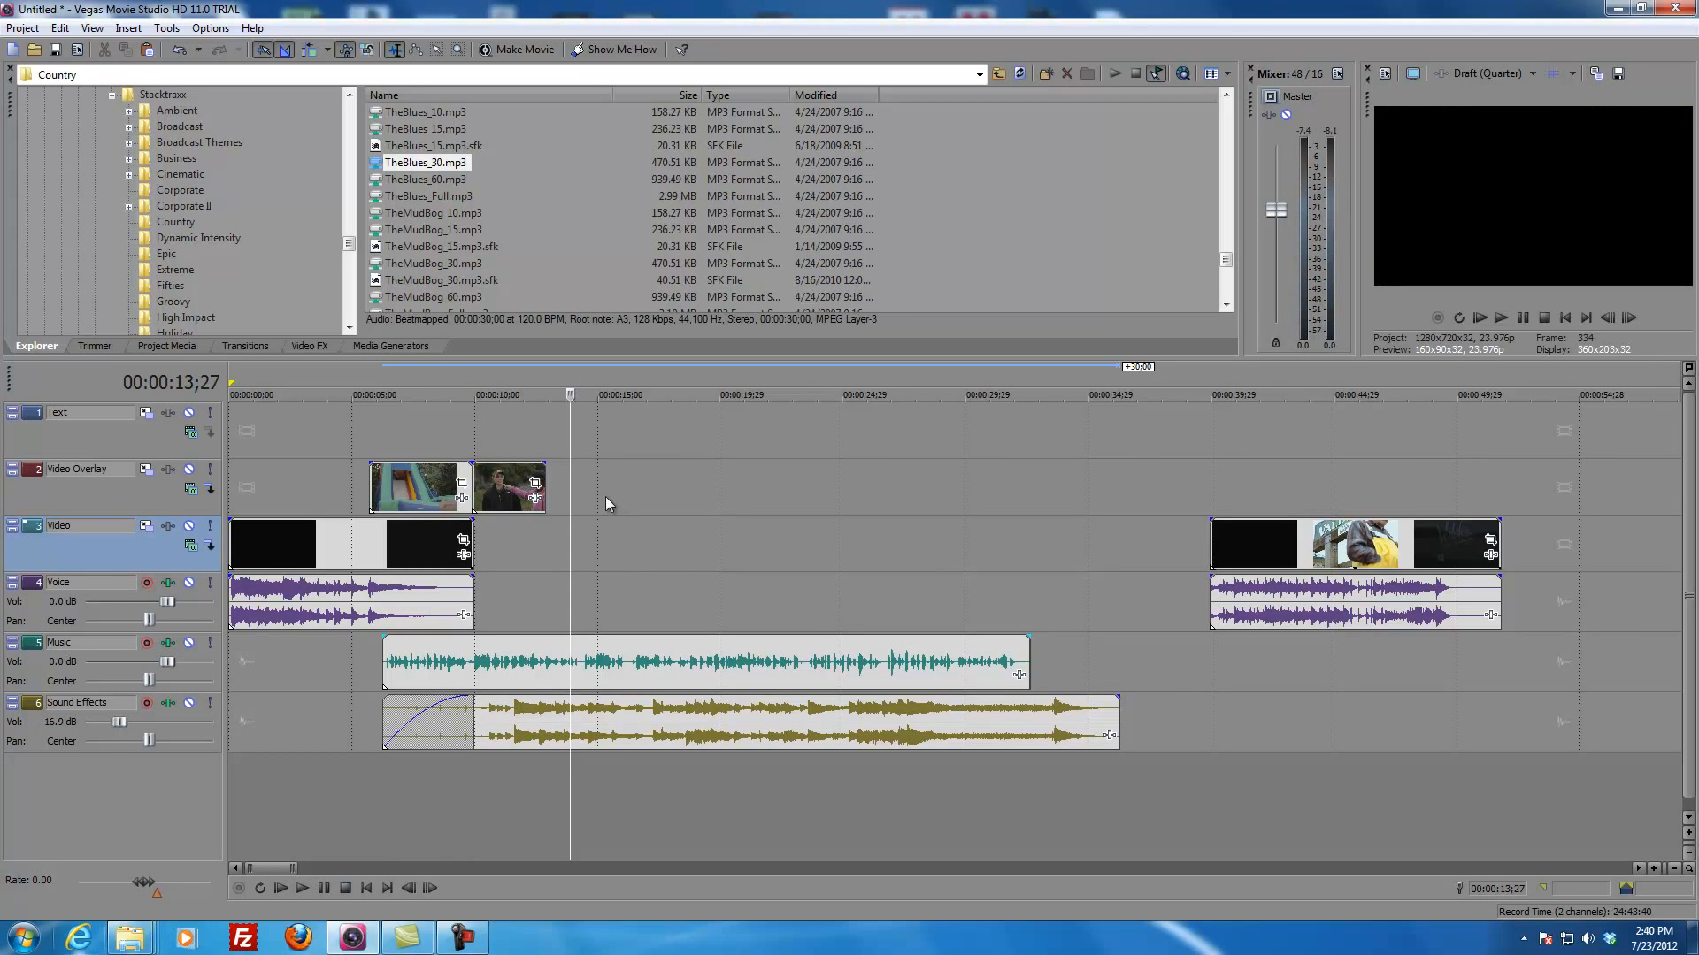
{"action": "left_click", "coordinate": [582, 494]}
{"action": "left_click", "coordinate": [713, 494]}
{"action": "left_click", "coordinate": [782, 494]}
{"action": "left_click", "coordinate": [894, 493]}
{"action": "left_click", "coordinate": [973, 495]}
{"action": "left_click", "coordinate": [1032, 495]}
{"action": "left_click", "coordinate": [1068, 498]}
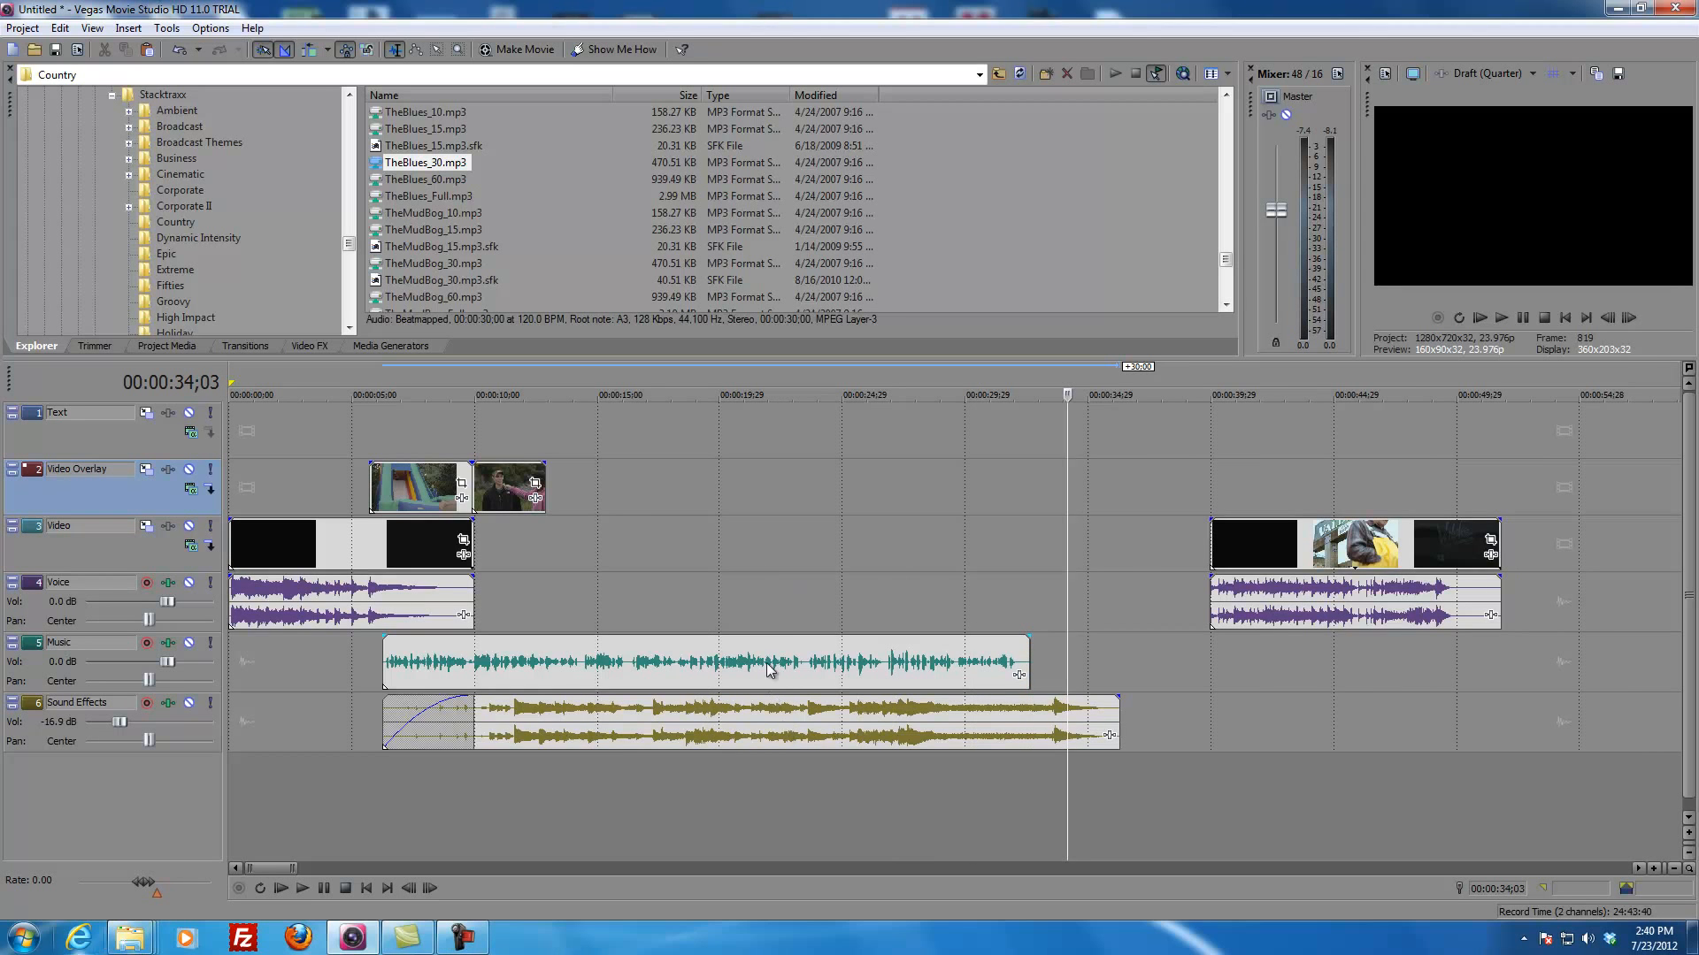
Step: Look through the raw footage after the outro for the next clip to use over the voice recording
{"action": "scroll", "coordinate": [766, 662], "scroll_direction": "down", "scroll_amount": 10}
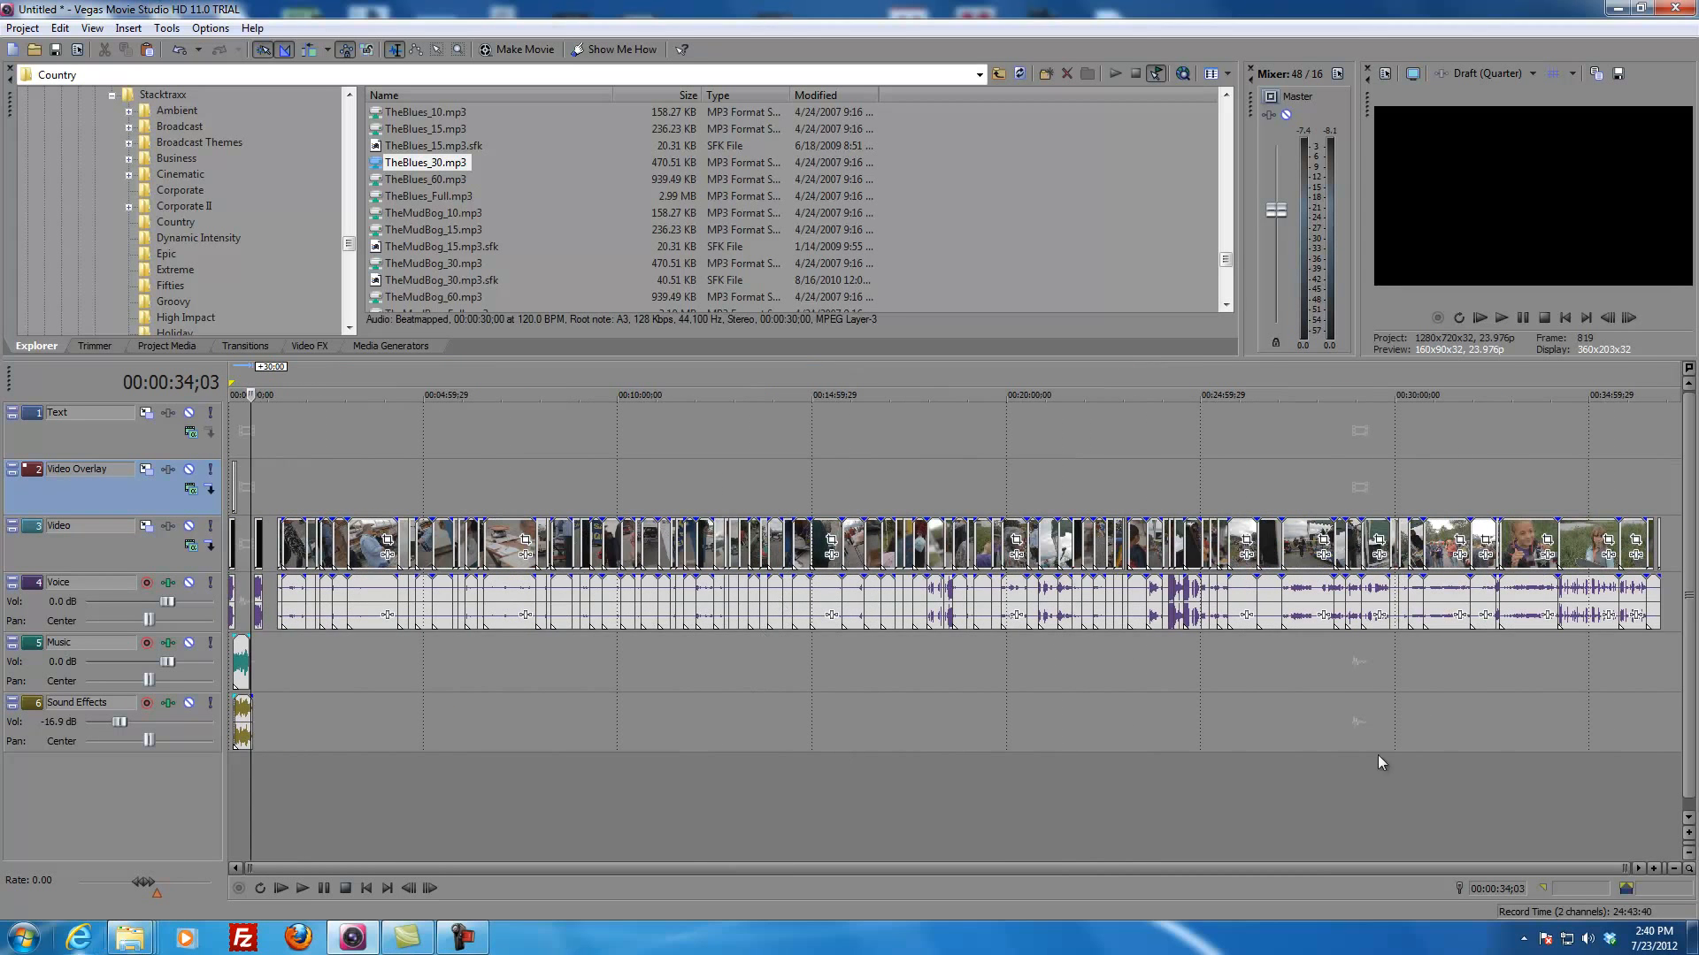
{"action": "left_click", "coordinate": [1303, 653]}
{"action": "scroll", "coordinate": [1277, 678], "scroll_direction": "up", "scroll_amount": 5}
{"action": "scroll", "coordinate": [1049, 697], "scroll_direction": "down", "scroll_amount": 4}
{"action": "left_click", "coordinate": [757, 678]}
{"action": "left_click", "coordinate": [775, 666]}
{"action": "scroll", "coordinate": [775, 666], "scroll_direction": "up", "scroll_amount": 4}
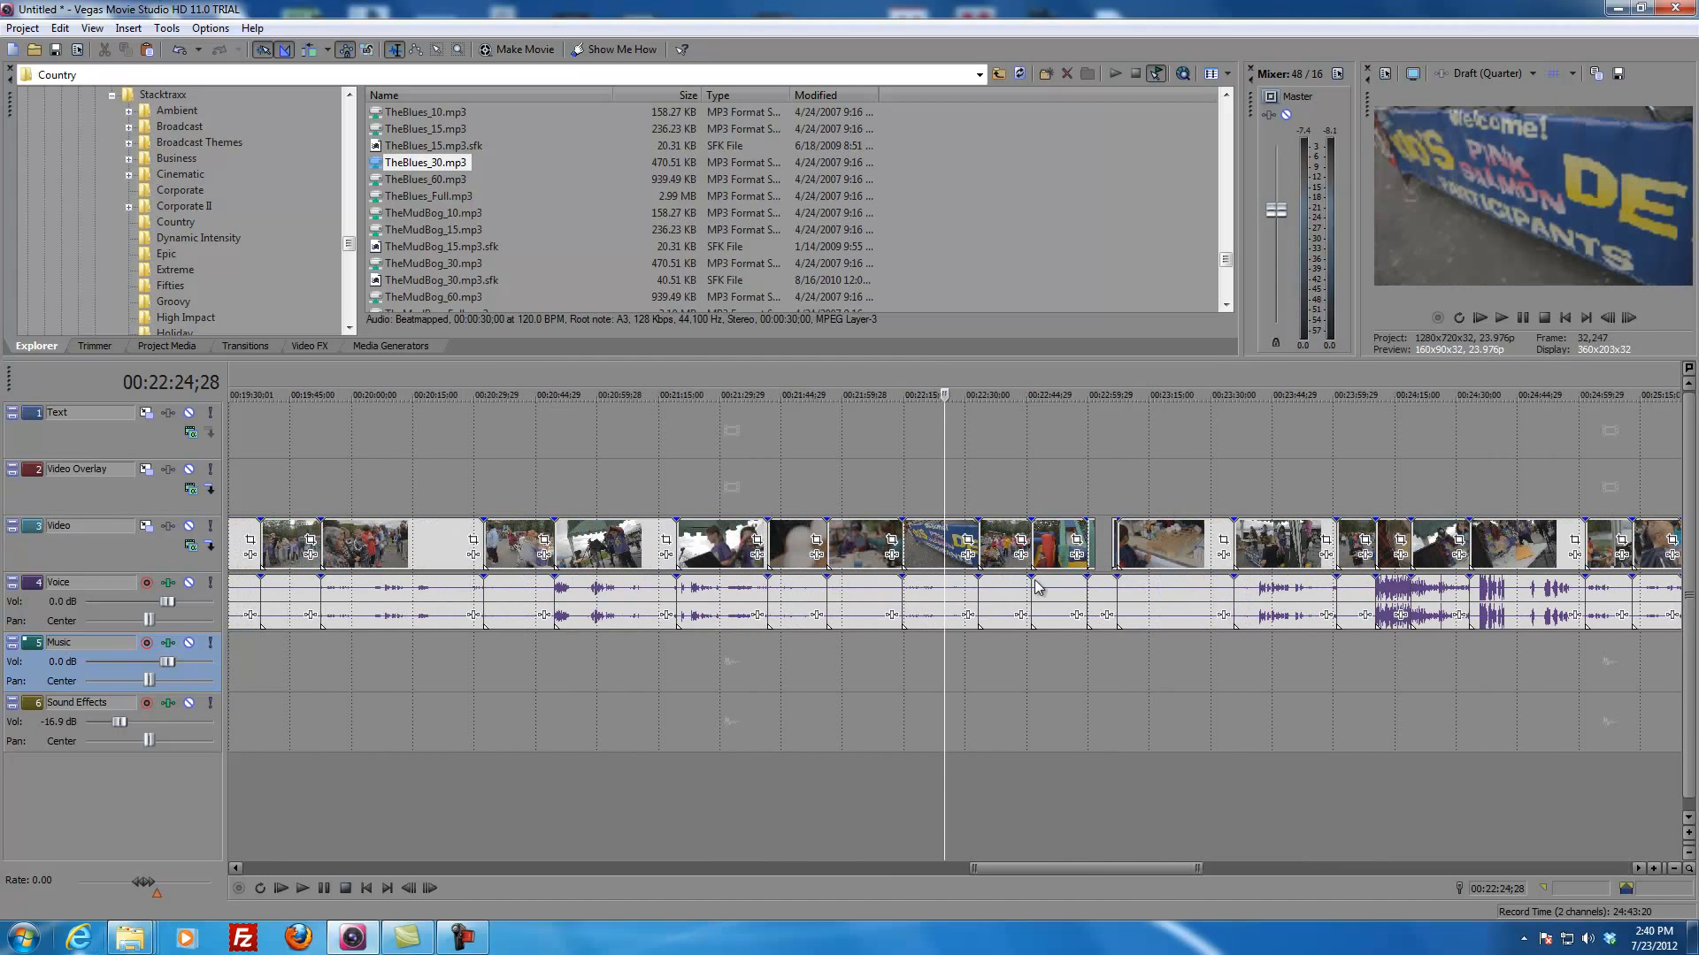
{"action": "left_click_drag", "start_coordinate": [947, 476], "coordinate": [847, 505]}
{"action": "left_click", "coordinate": [759, 559]}
Step: Split the cotton candy footage on the Video track at 00:15:31;08 and 00:15:41;11
{"action": "left_click", "coordinate": [854, 552]}
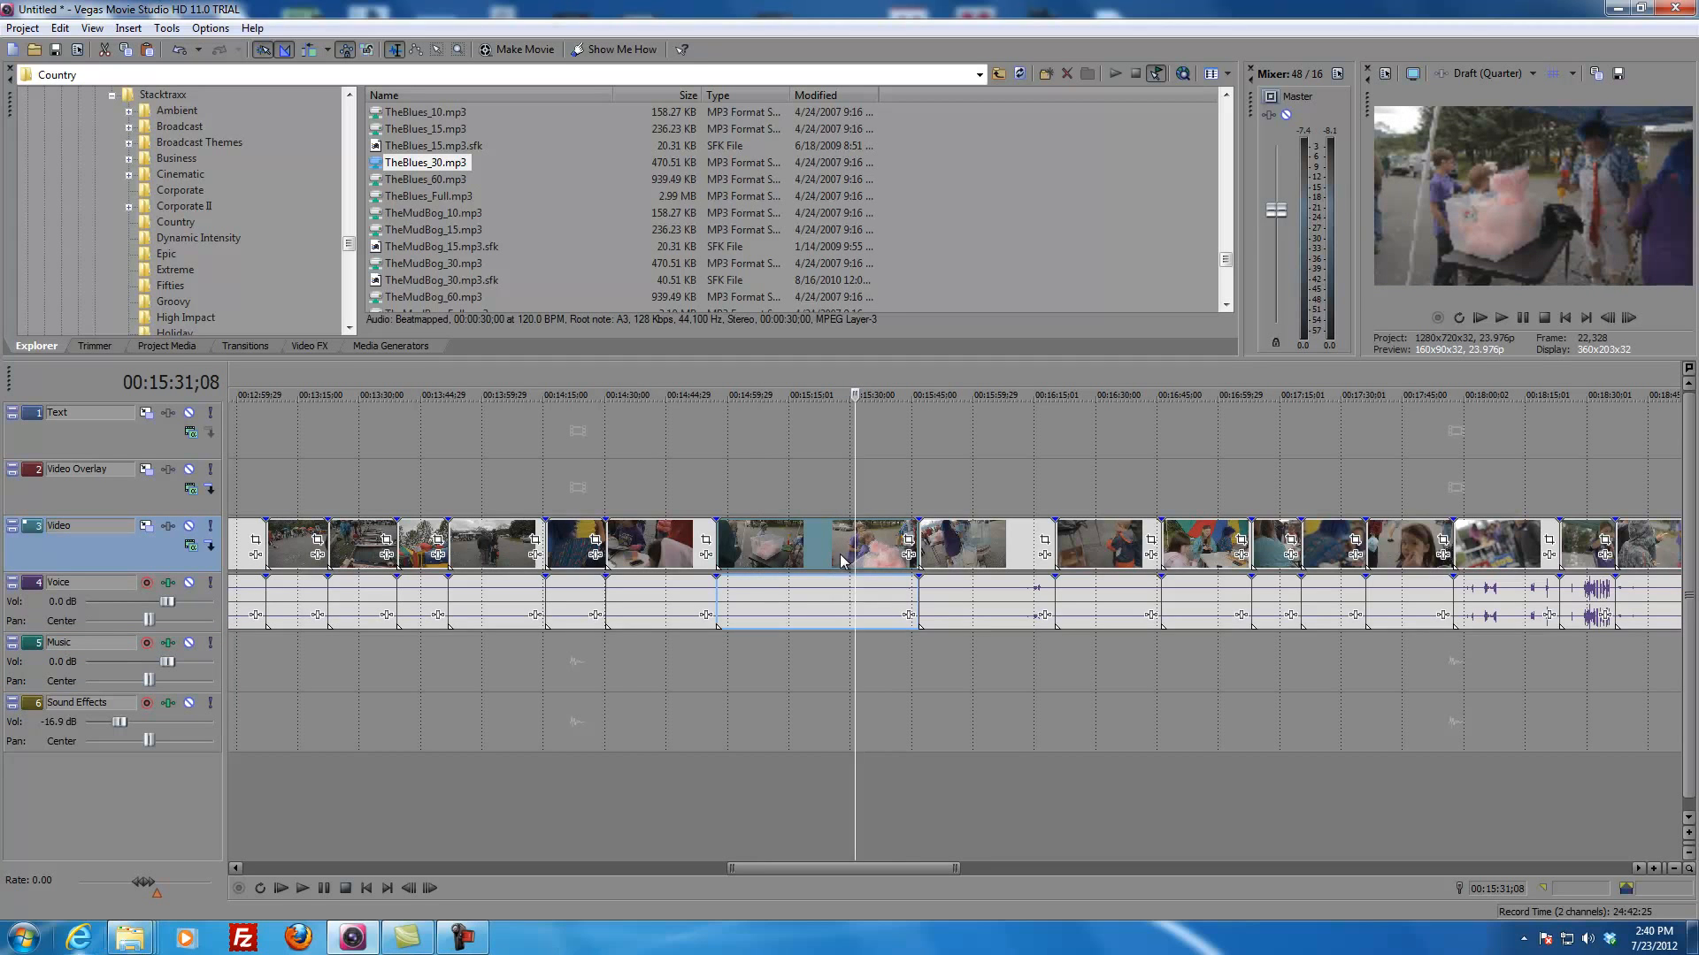
{"action": "key", "text": "s"}
{"action": "left_click", "coordinate": [899, 573]}
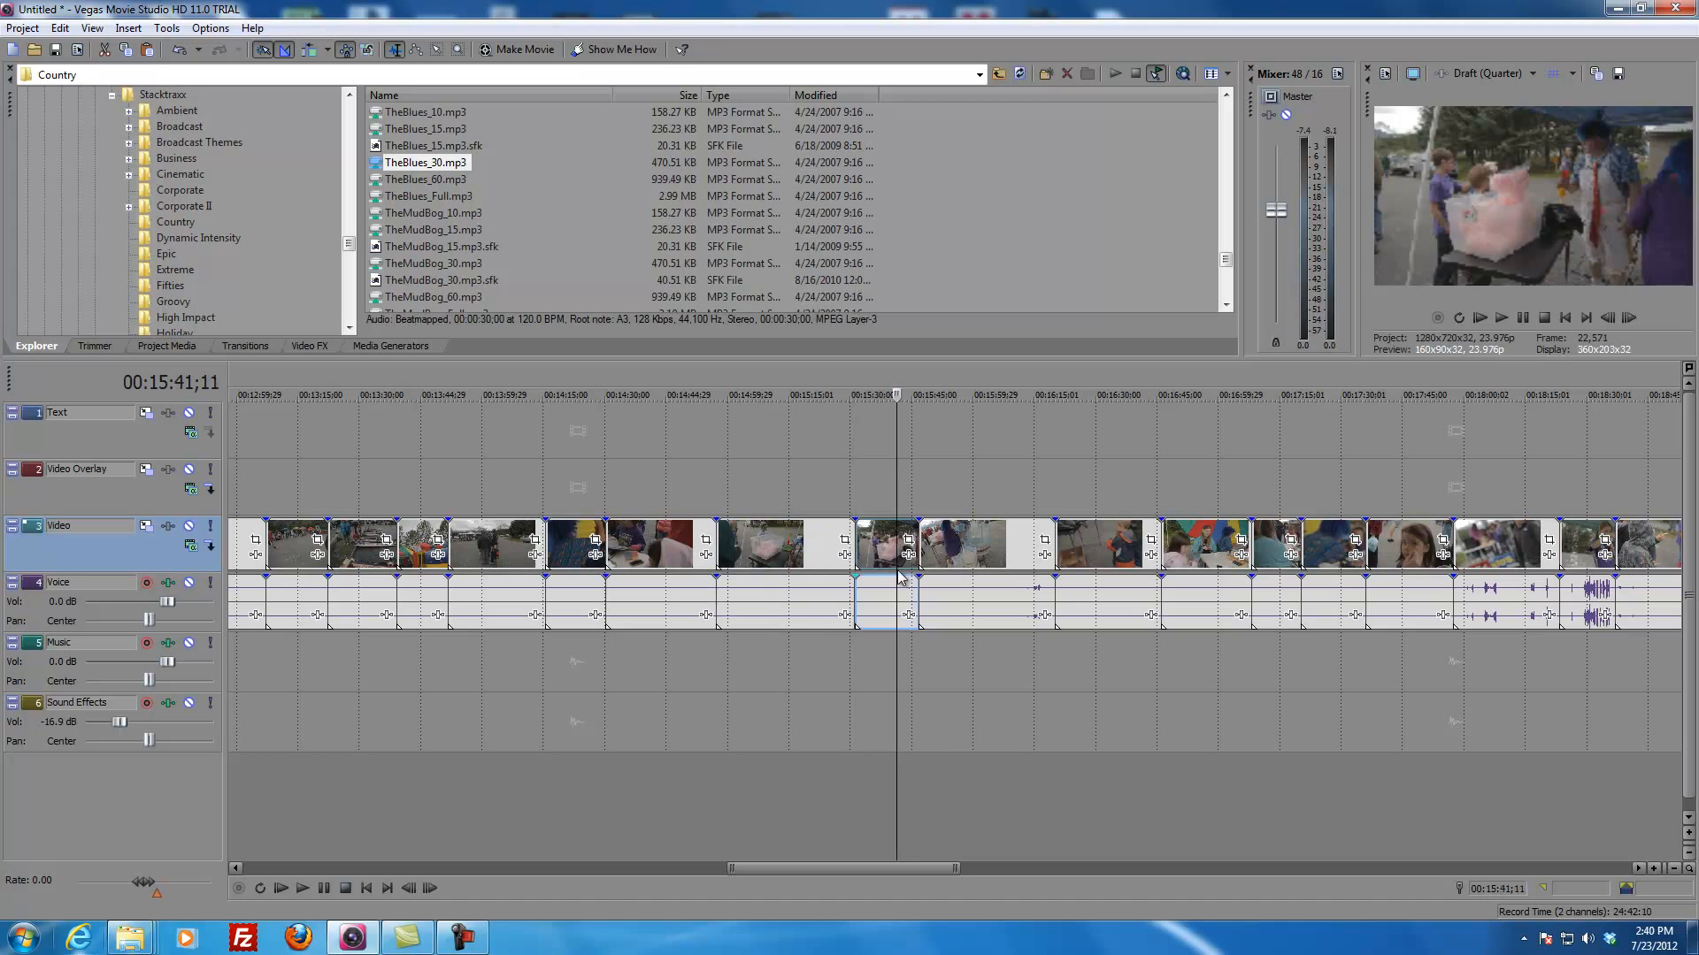
{"action": "key", "text": "s"}
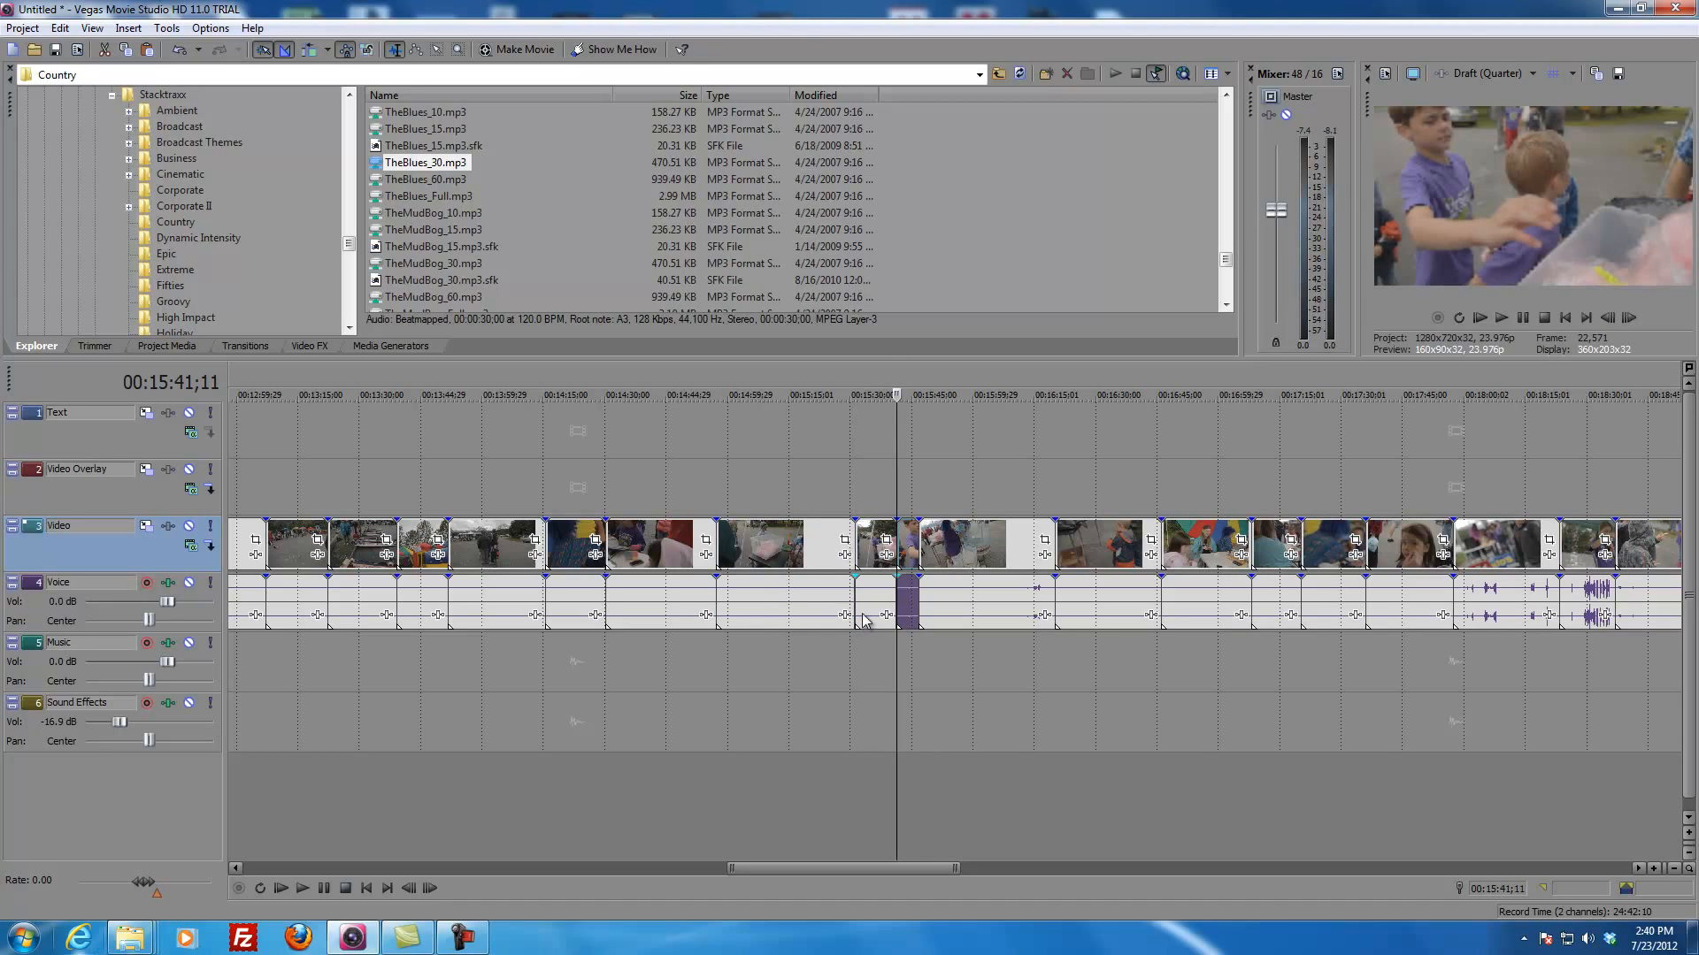
Step: Remove the cotton candy section between the two splits from the raw footage, together with its audio
{"action": "left_click", "coordinate": [863, 619]}
{"action": "left_click", "coordinate": [873, 556]}
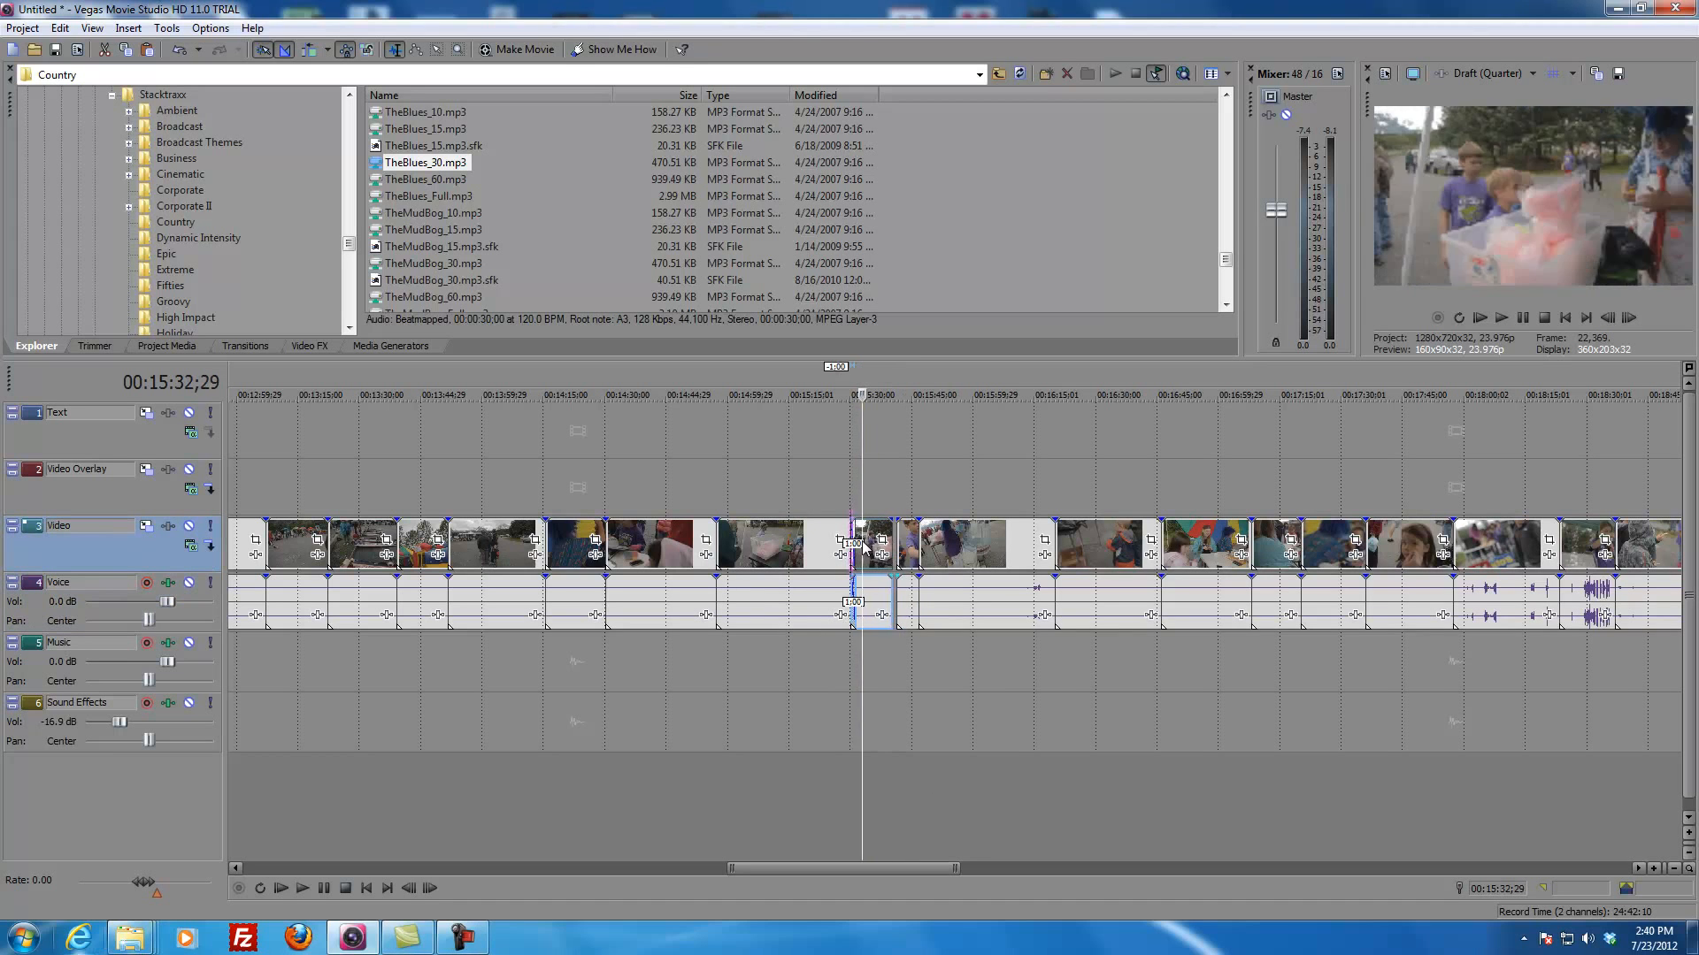
{"action": "left_click", "coordinate": [871, 556]}
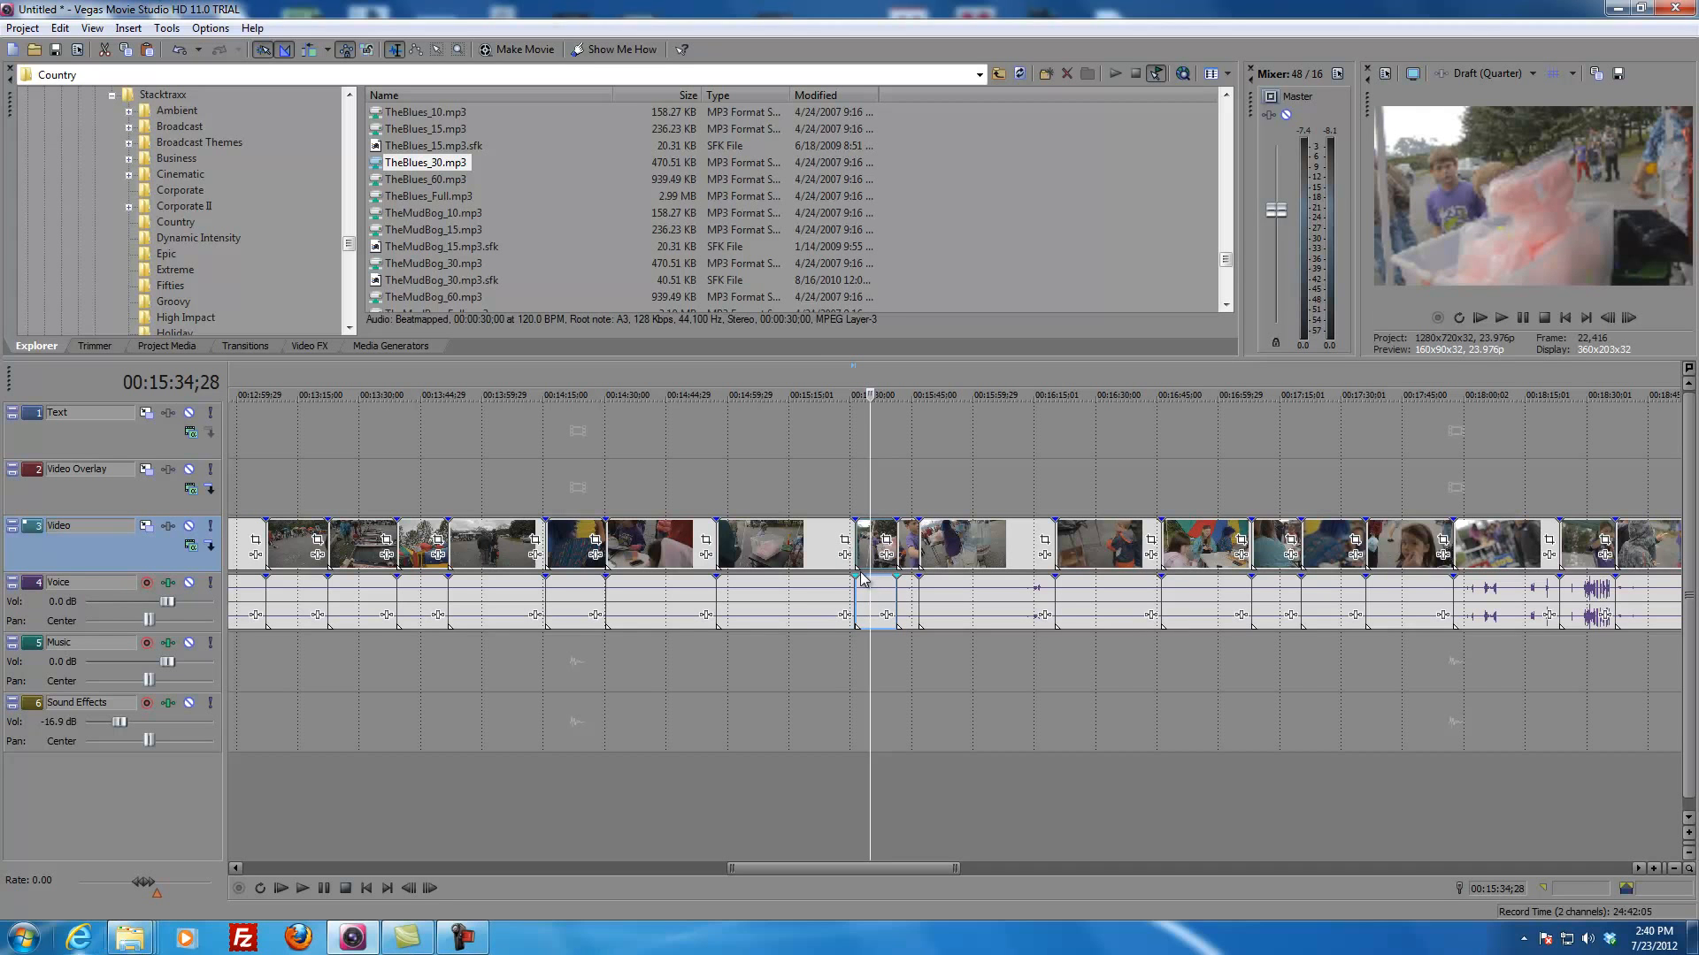
{"action": "key", "text": "Delete"}
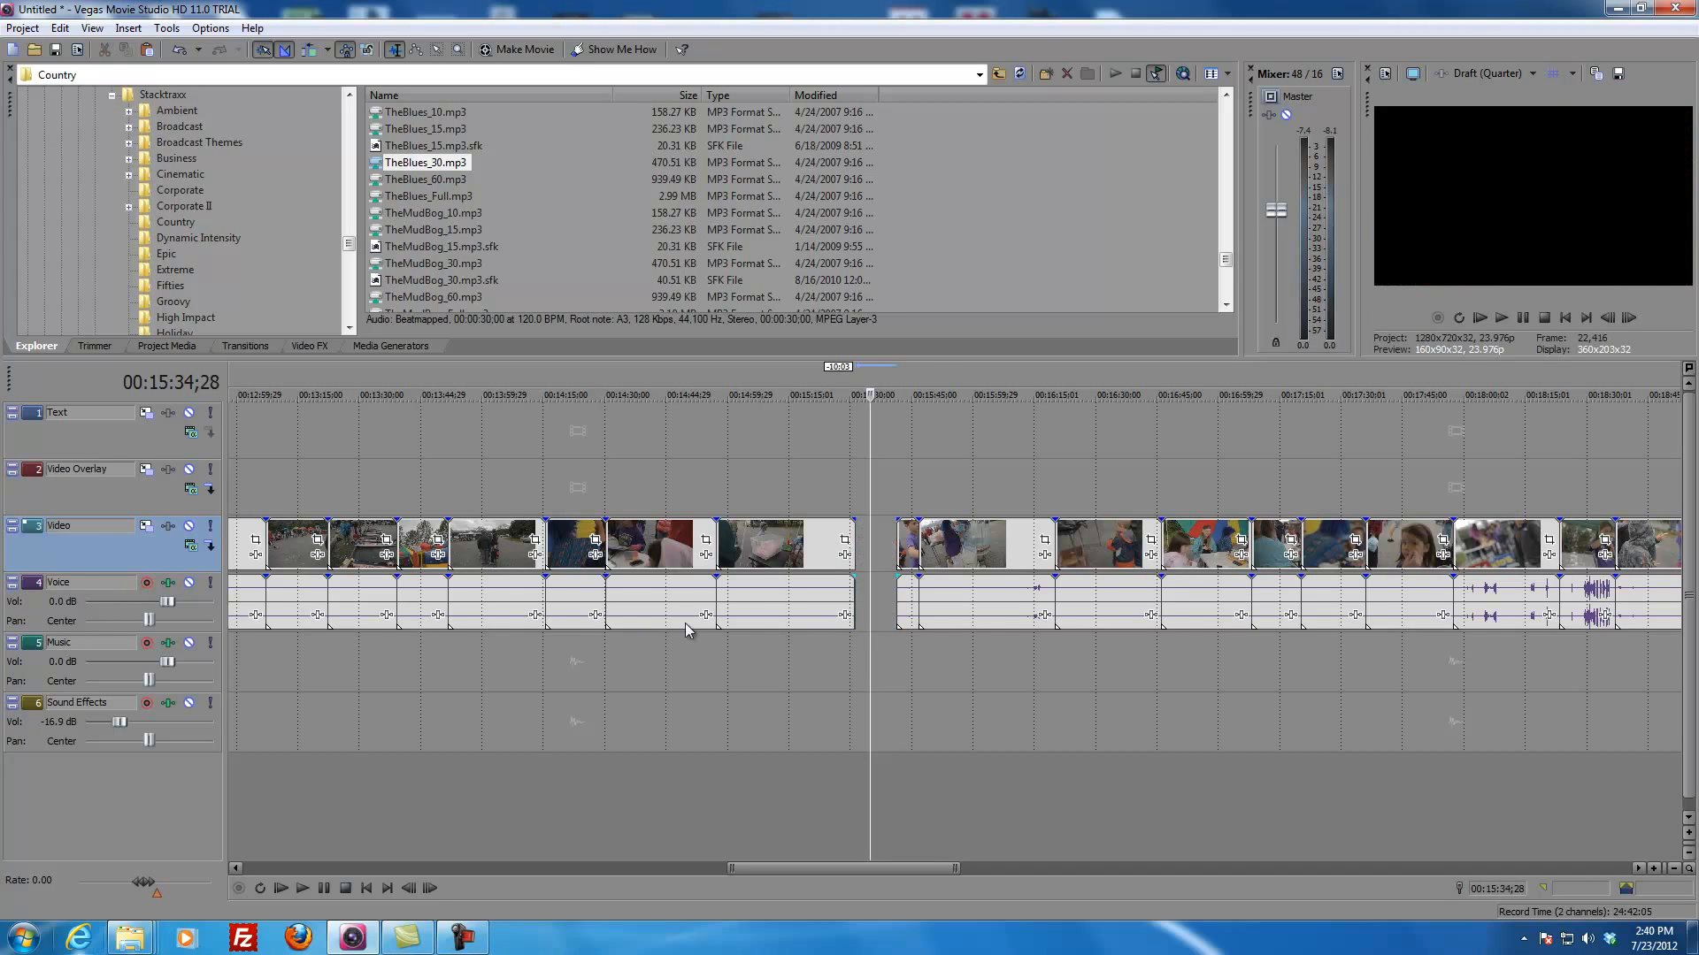
Step: Paste the cut cotton candy clip onto the Video Overlay track at 00:00:14;11, after the two existing overlay clips
{"action": "scroll", "coordinate": [685, 623], "scroll_direction": "down", "scroll_amount": 8}
{"action": "left_click", "coordinate": [250, 529]}
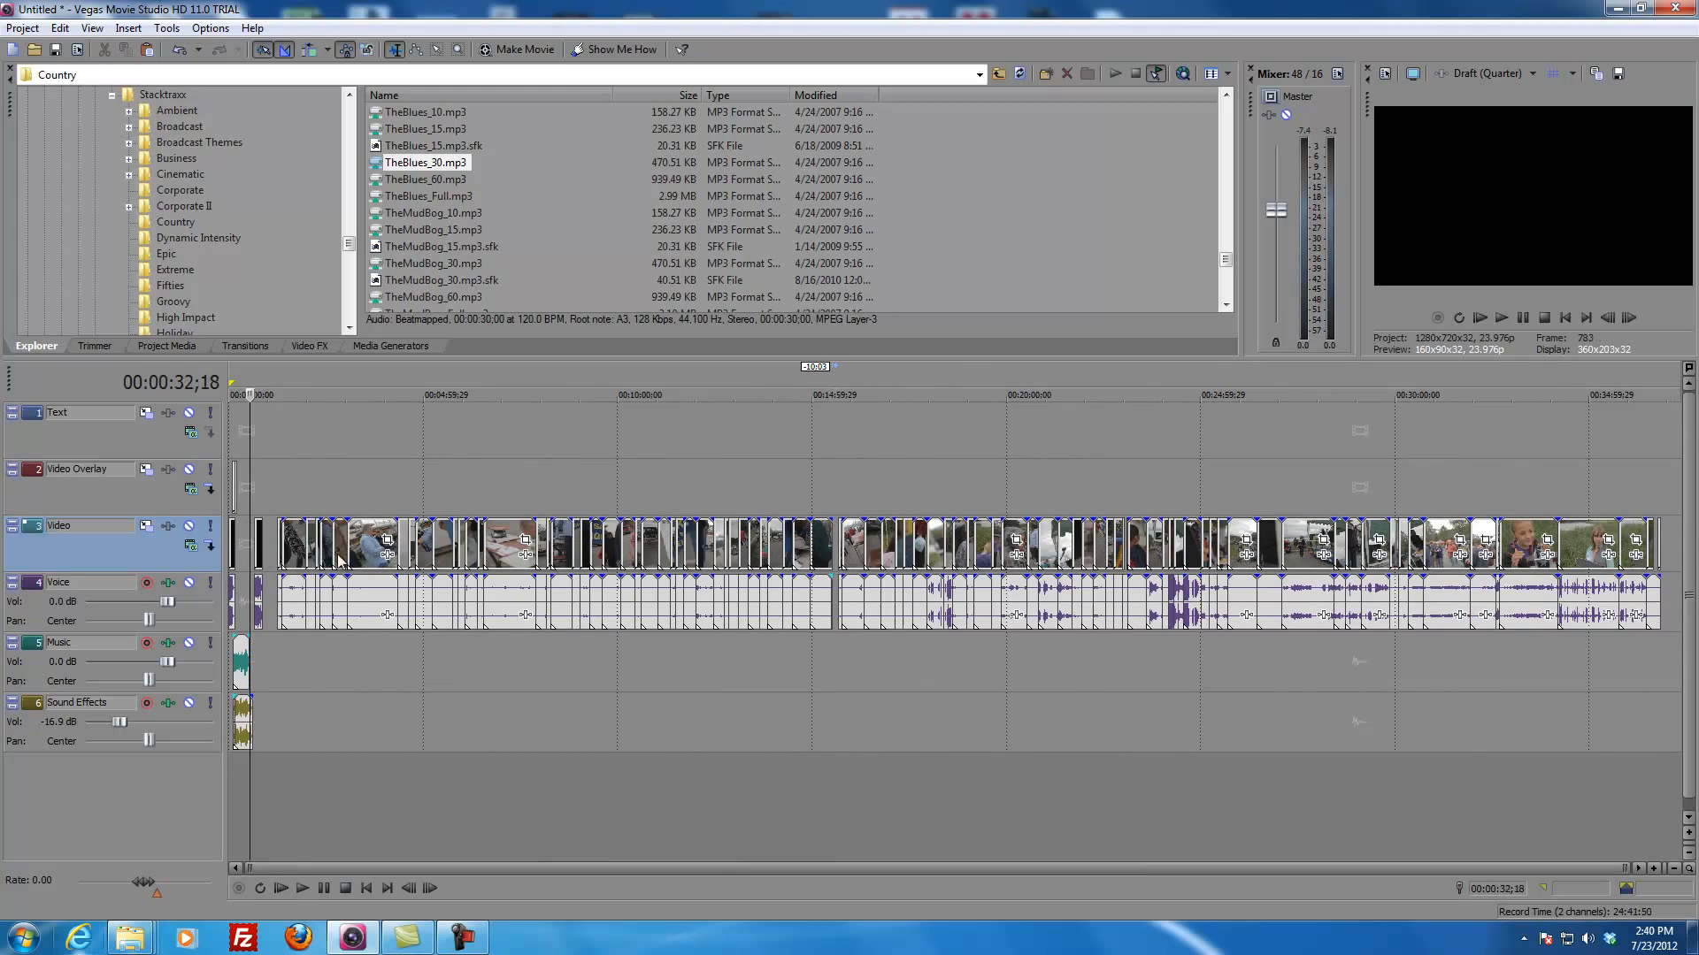
{"action": "scroll", "coordinate": [722, 600], "scroll_direction": "up", "scroll_amount": 8}
{"action": "left_click", "coordinate": [350, 489]}
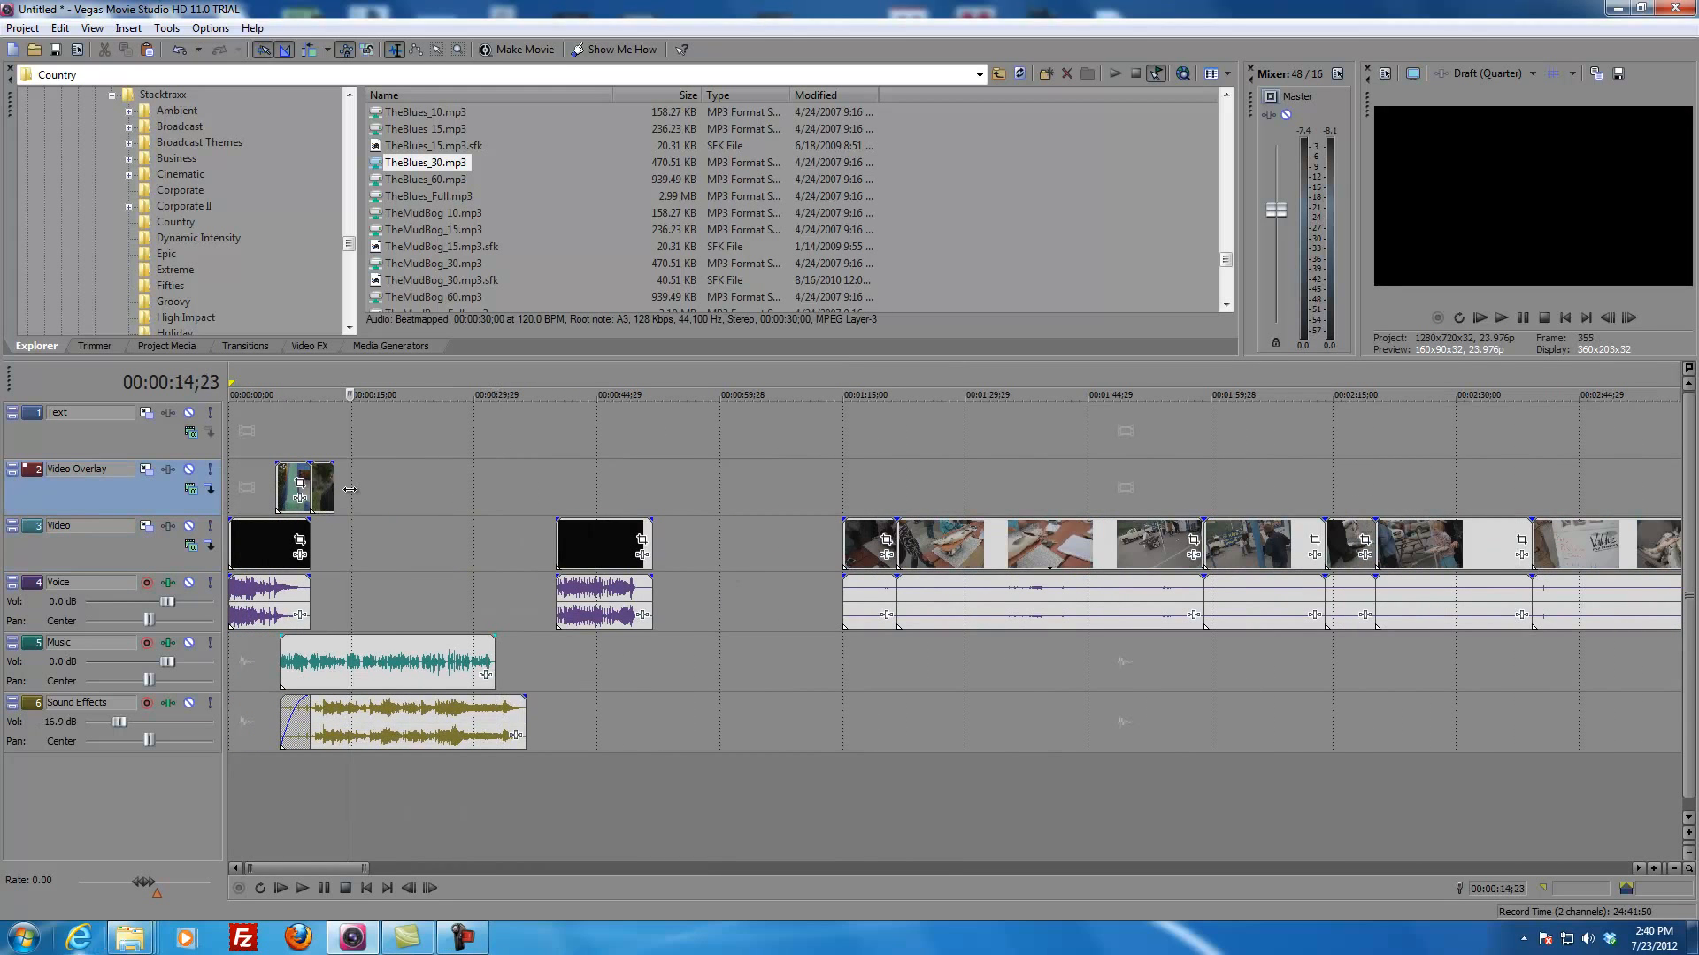
{"action": "double_click", "coordinate": [381, 485]}
{"action": "left_click", "coordinate": [346, 490]}
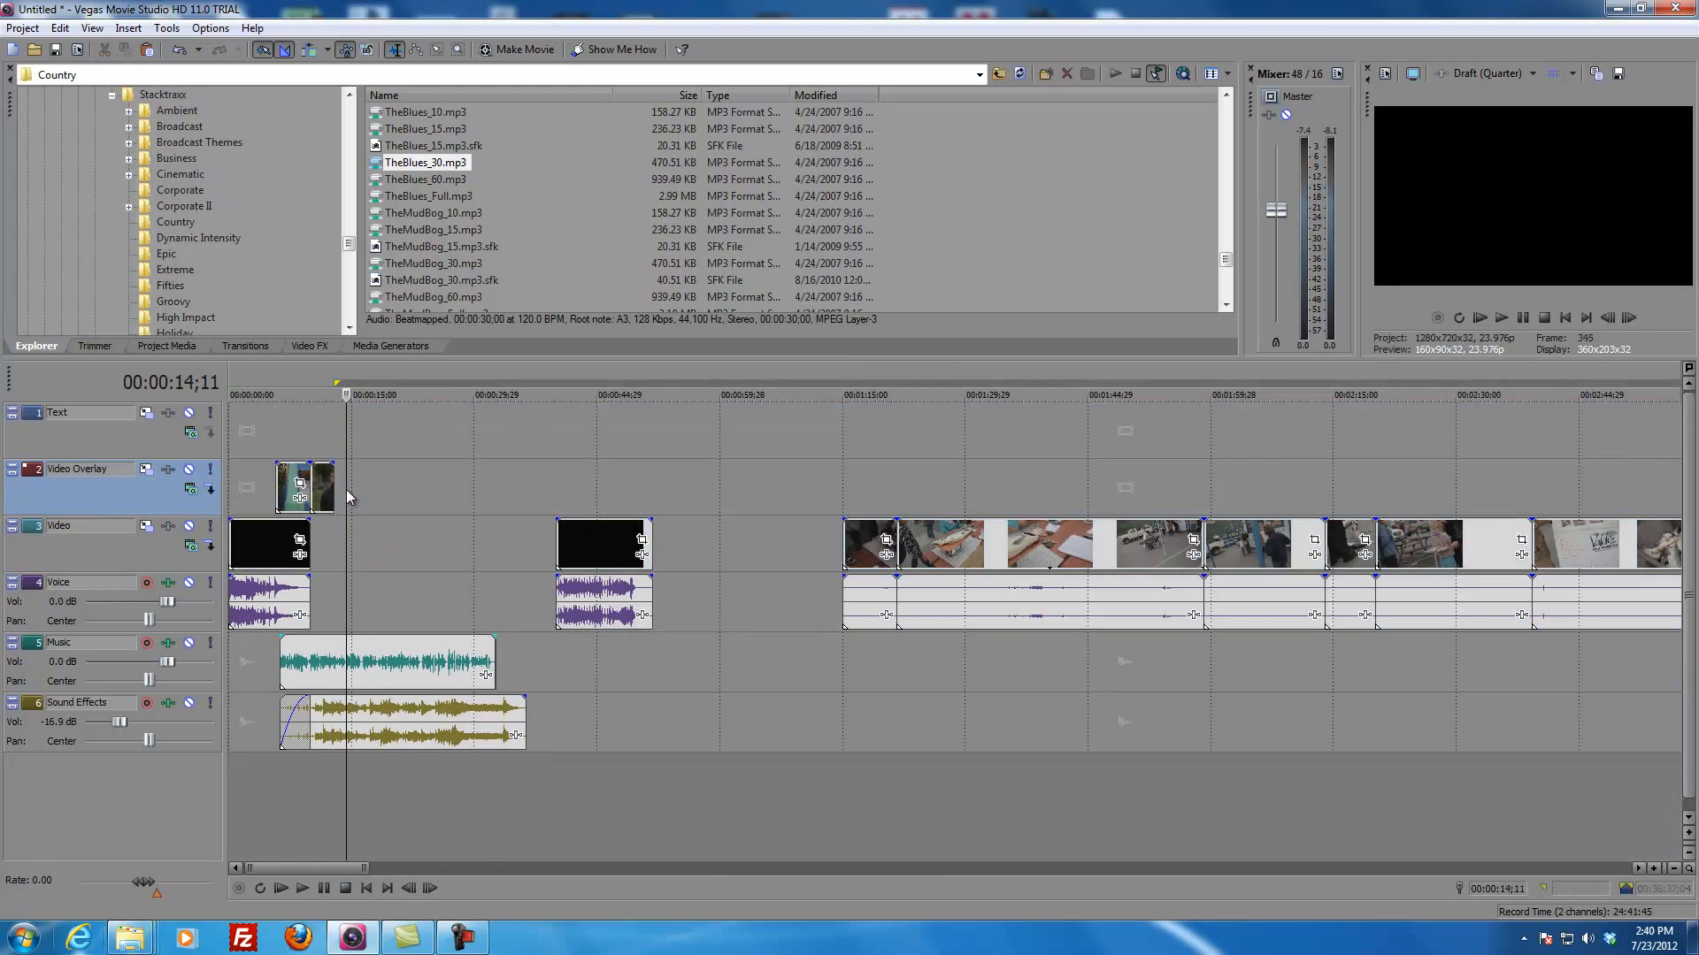
{"action": "key", "text": "ctrl+v"}
Step: Move the pasted cotton candy clip flush against the preceding Video Overlay clip and mute its audio track
{"action": "scroll", "coordinate": [441, 534], "scroll_direction": "up", "scroll_amount": 4}
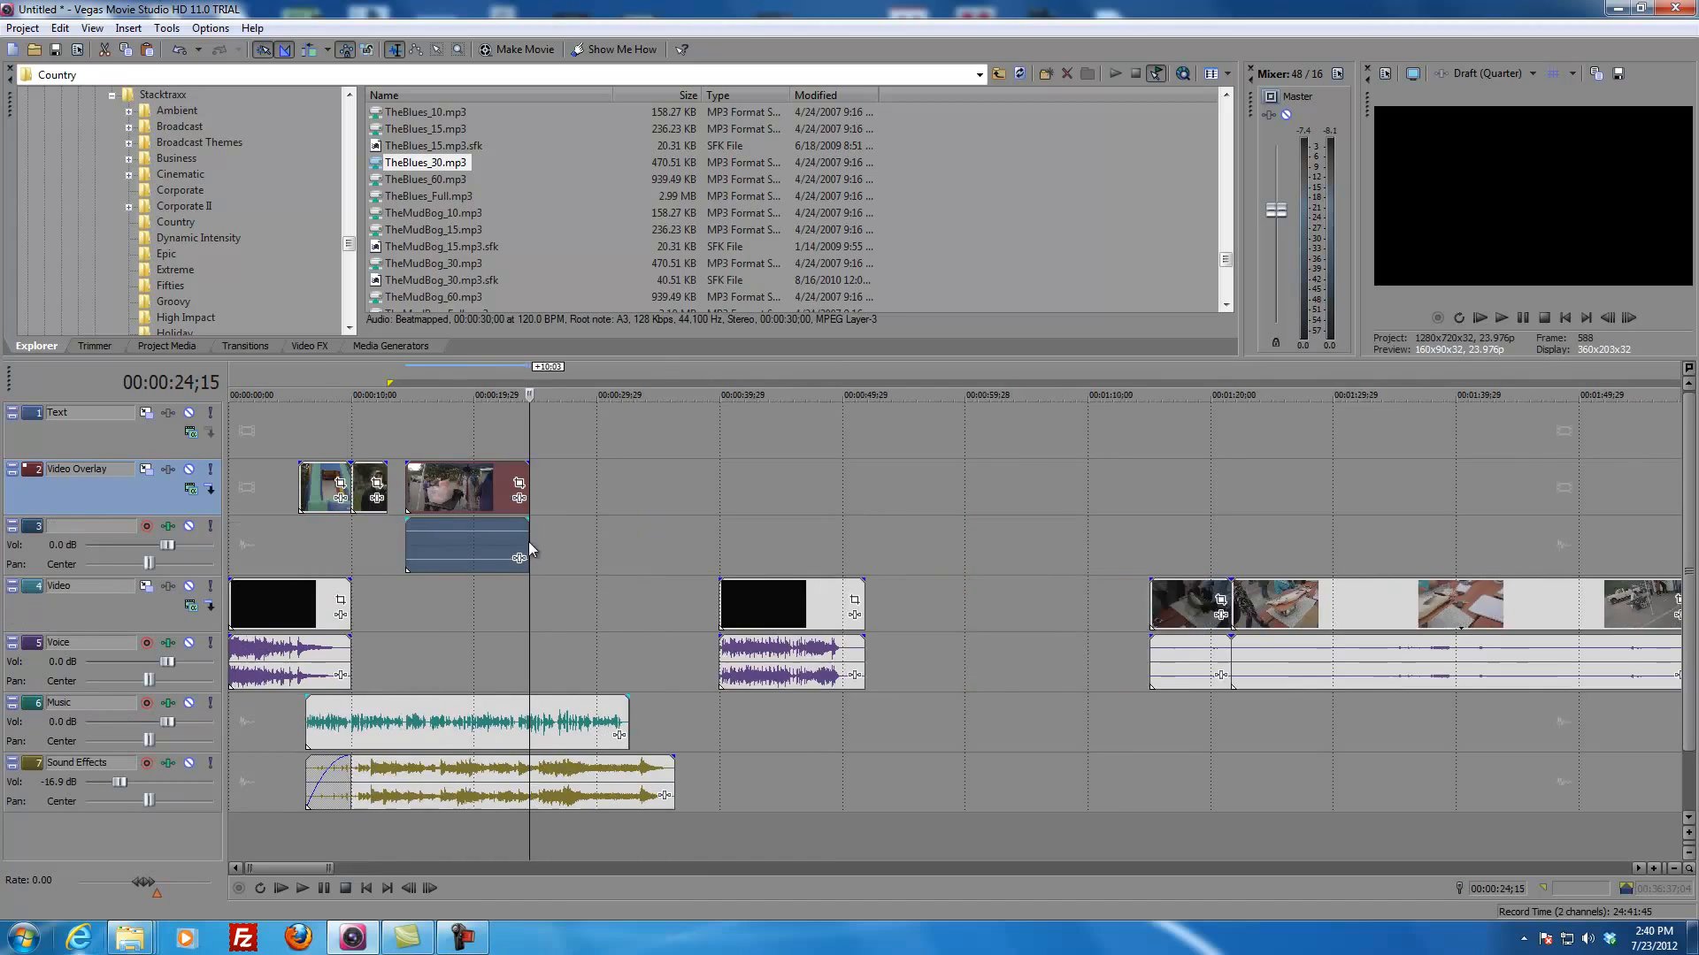
{"action": "left_click_drag", "start_coordinate": [663, 485], "coordinate": [634, 485]}
{"action": "left_click", "coordinate": [454, 533]}
{"action": "left_click", "coordinate": [677, 562]}
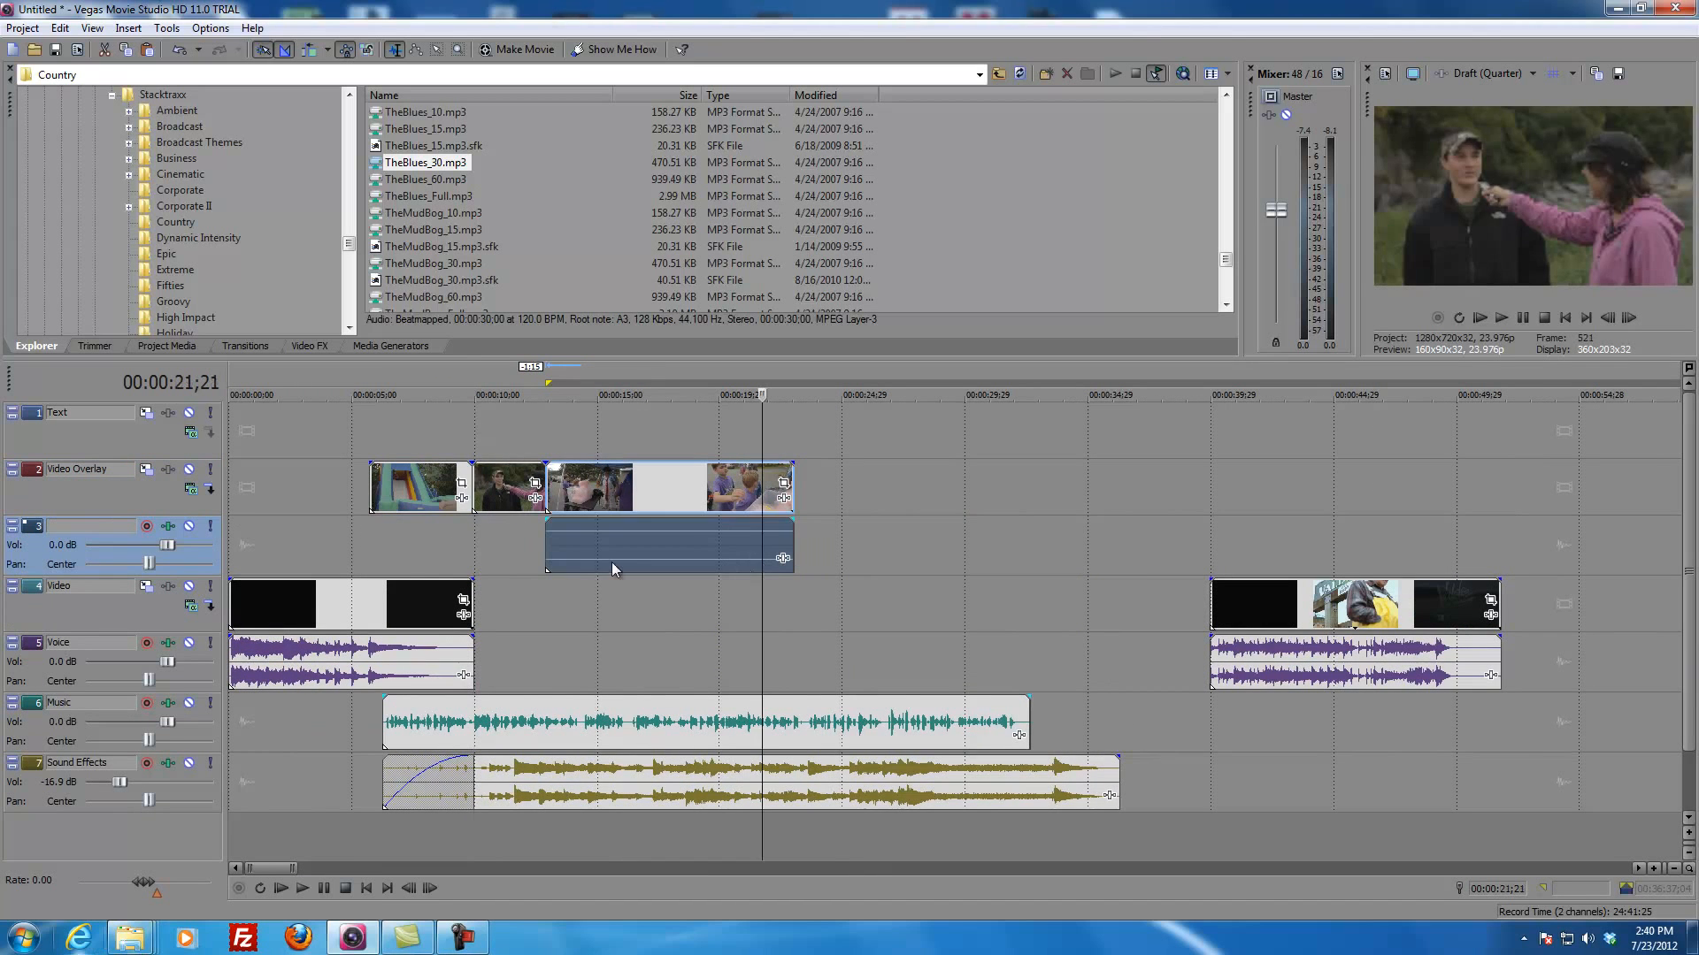
{"action": "left_click", "coordinate": [189, 529]}
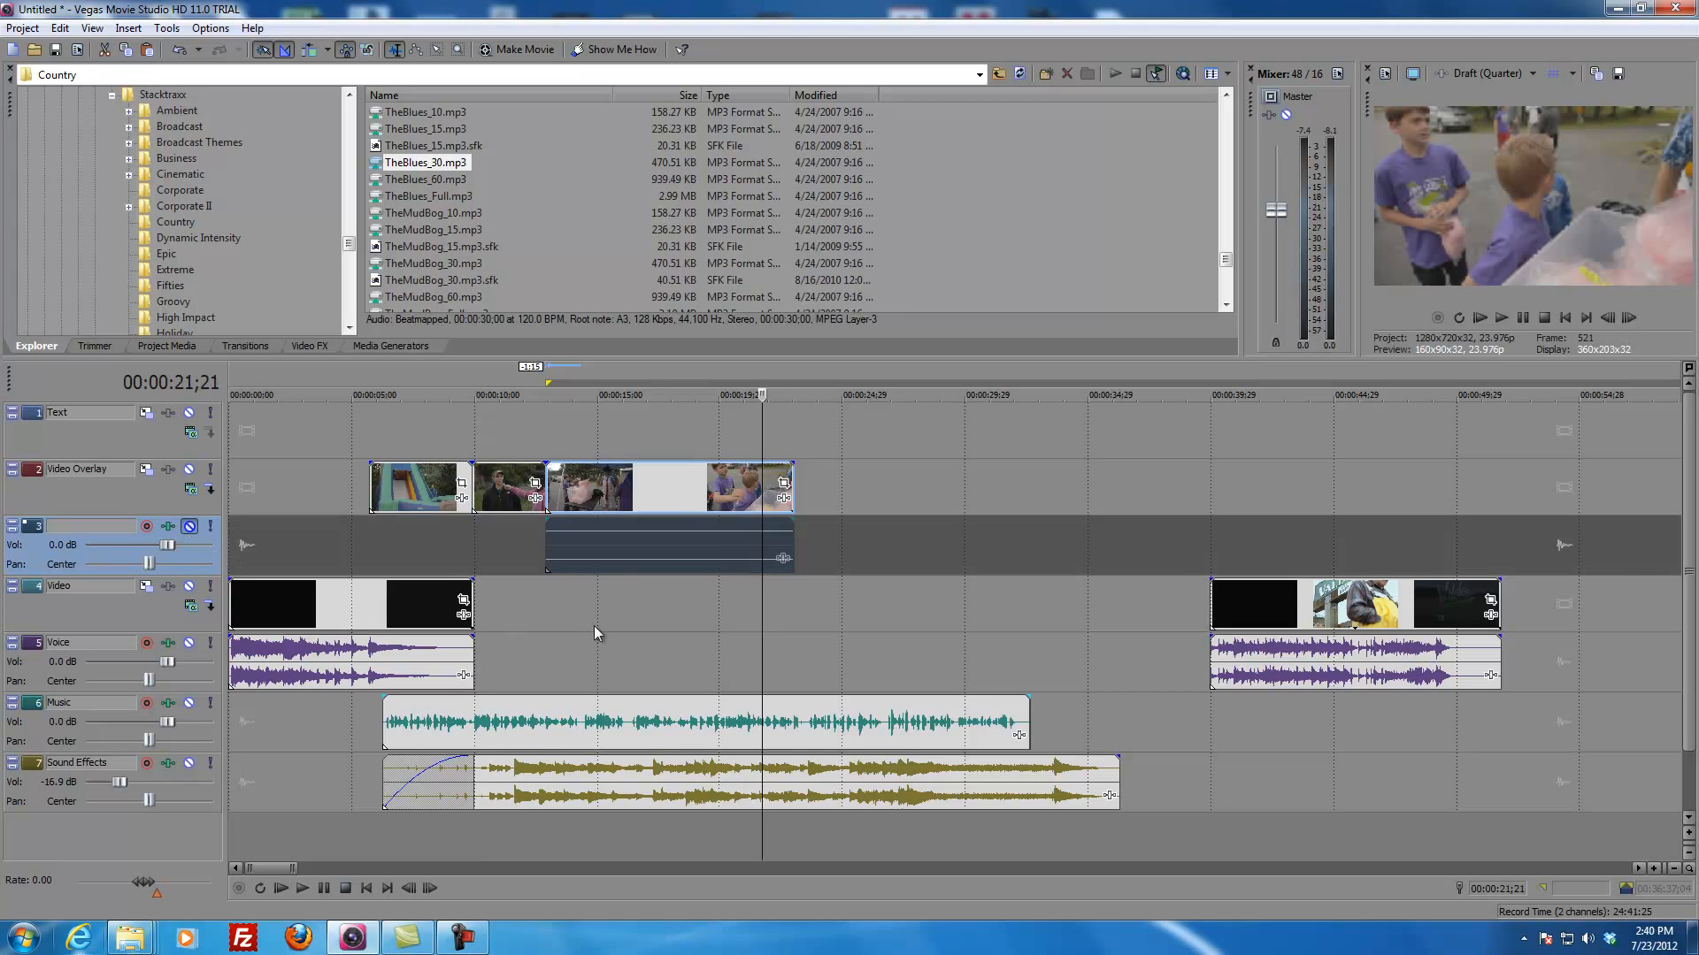
Step: Preview several points of the cotton candy clip and play its latter part together with the voice recording
{"action": "left_click", "coordinate": [576, 612]}
{"action": "left_click", "coordinate": [624, 610]}
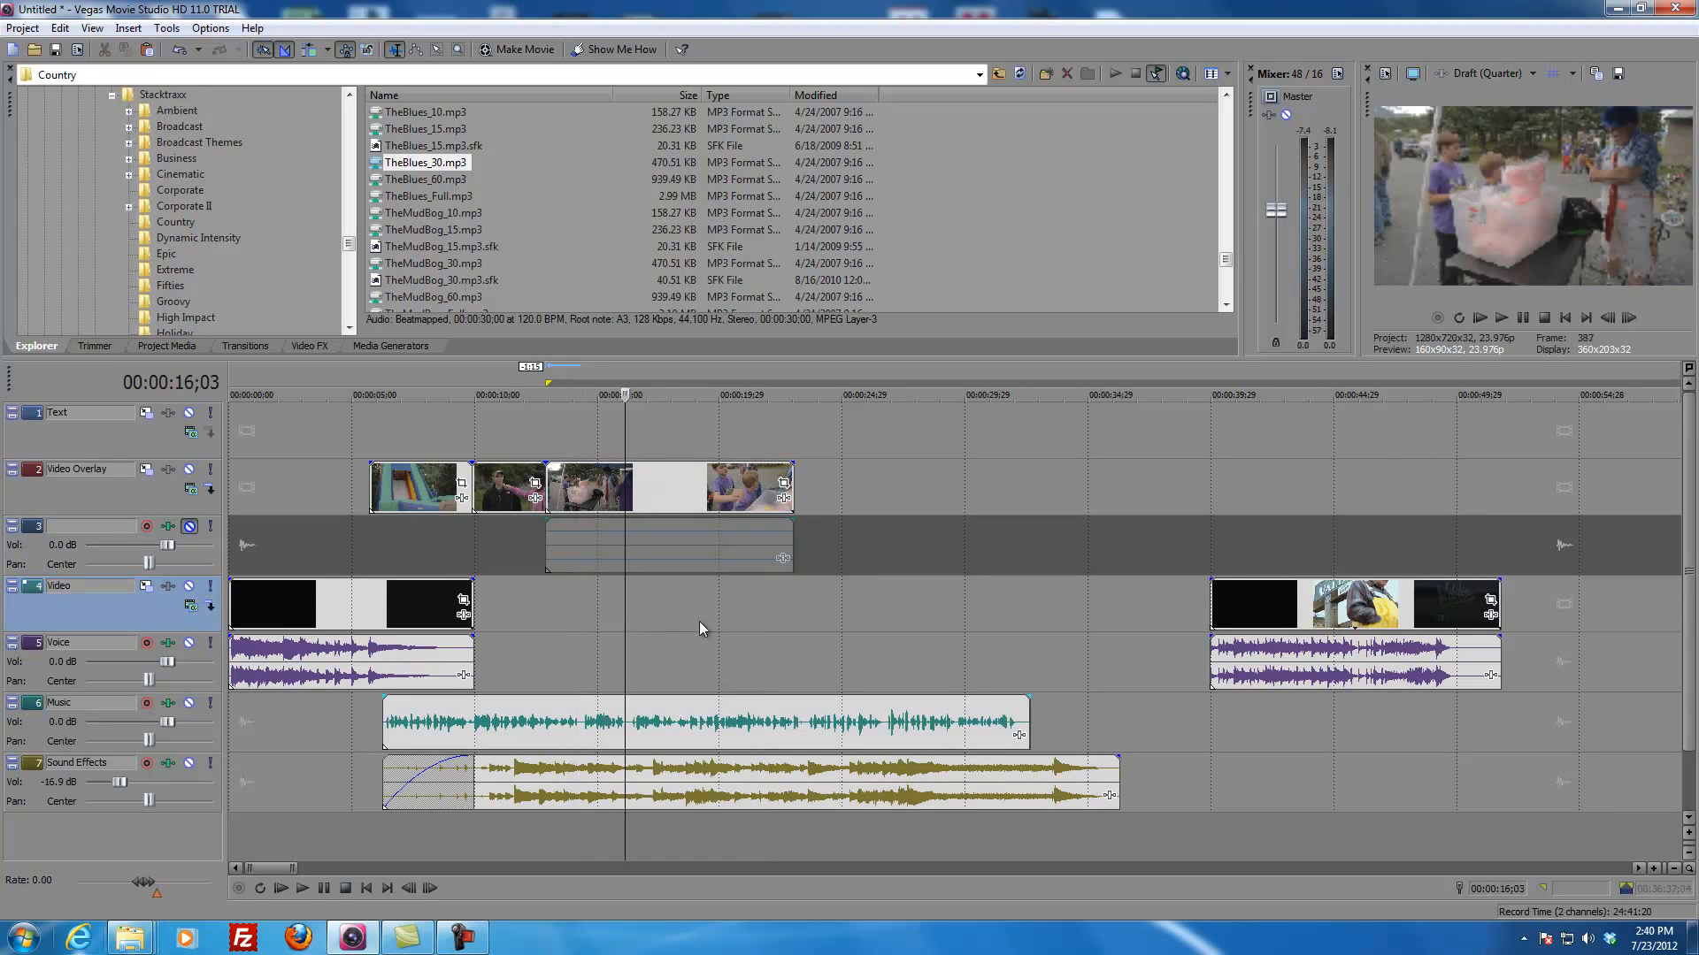
{"action": "left_click", "coordinate": [760, 625]}
{"action": "left_click", "coordinate": [671, 626]}
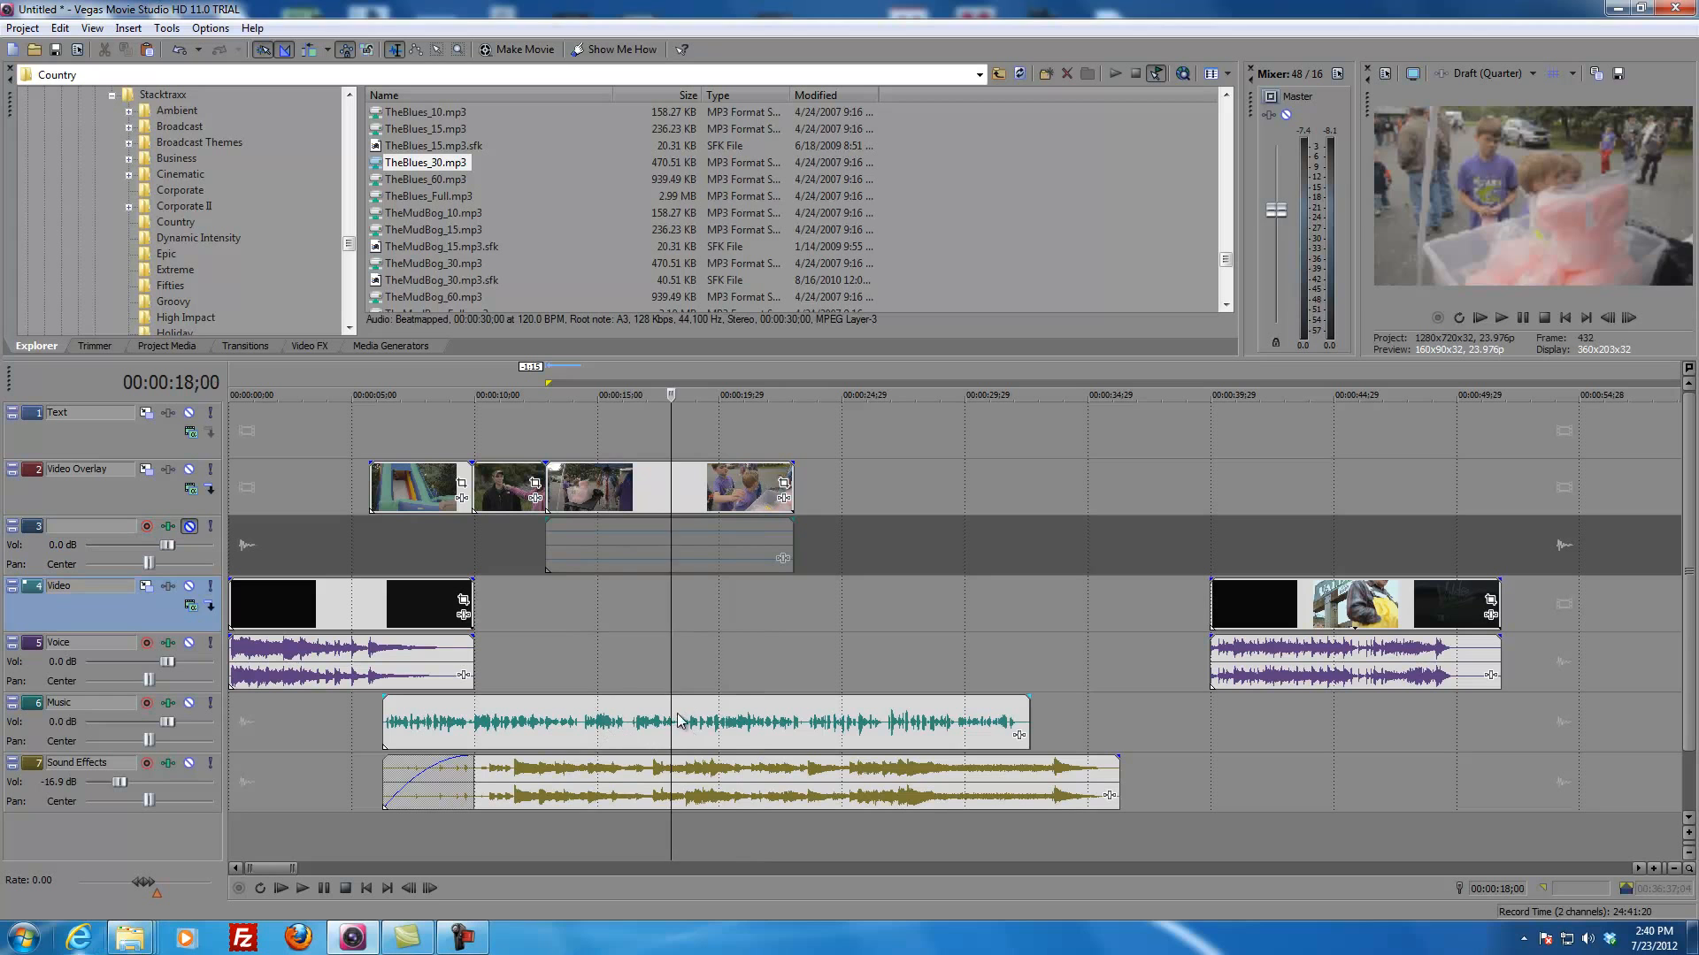
{"action": "left_click", "coordinate": [735, 643]}
{"action": "key", "text": "space"}
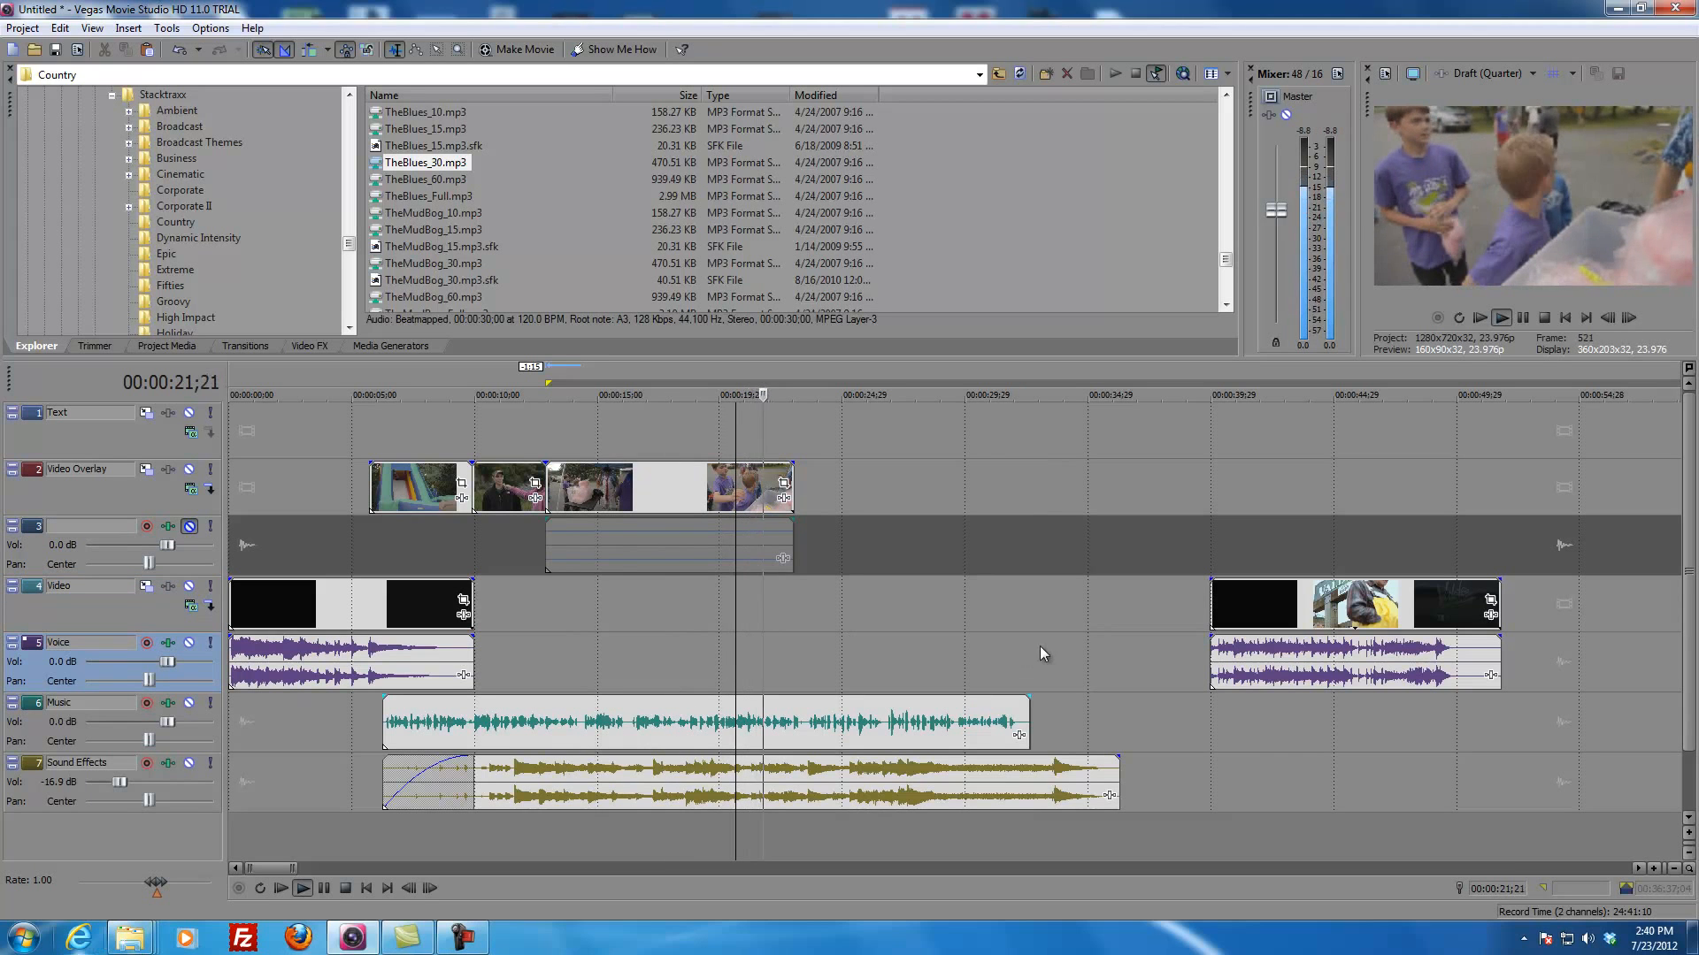
{"action": "key", "text": "space"}
Step: Shorten the cotton candy clip to about 4 seconds ending with the Music track clip, and move the outro directly after it
{"action": "left_click", "coordinate": [1252, 624]}
{"action": "left_click", "coordinate": [1310, 612]}
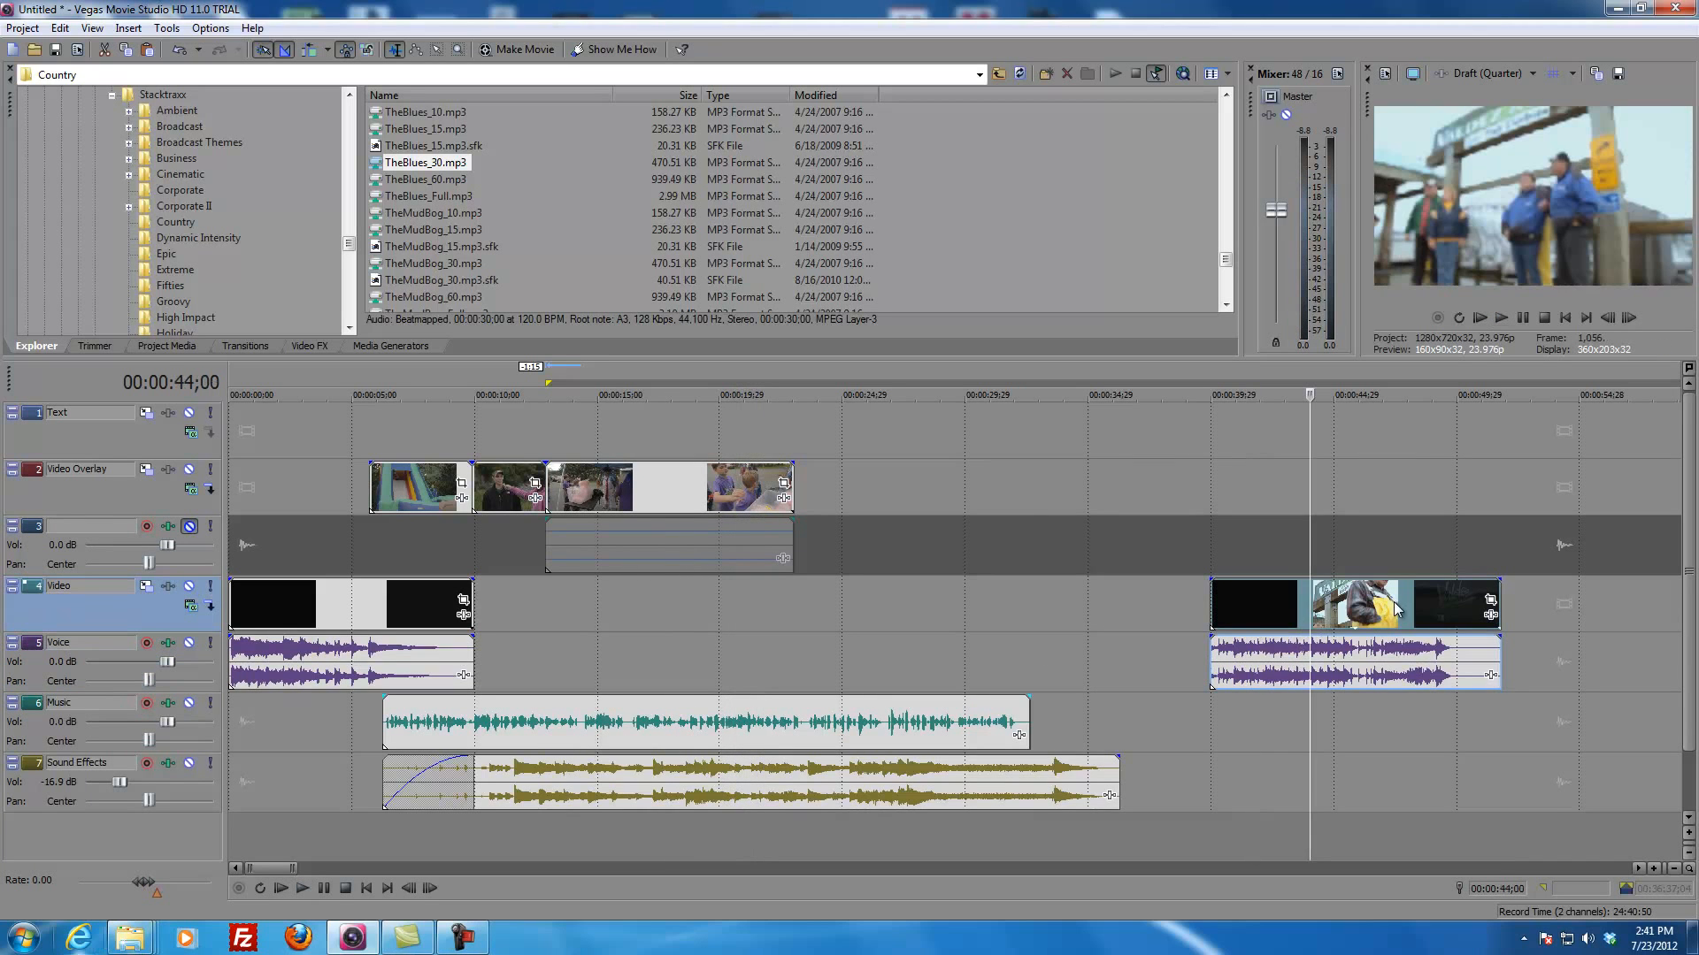
{"action": "left_click_drag", "start_coordinate": [761, 492], "coordinate": [928, 492]}
{"action": "left_click", "coordinate": [957, 498]}
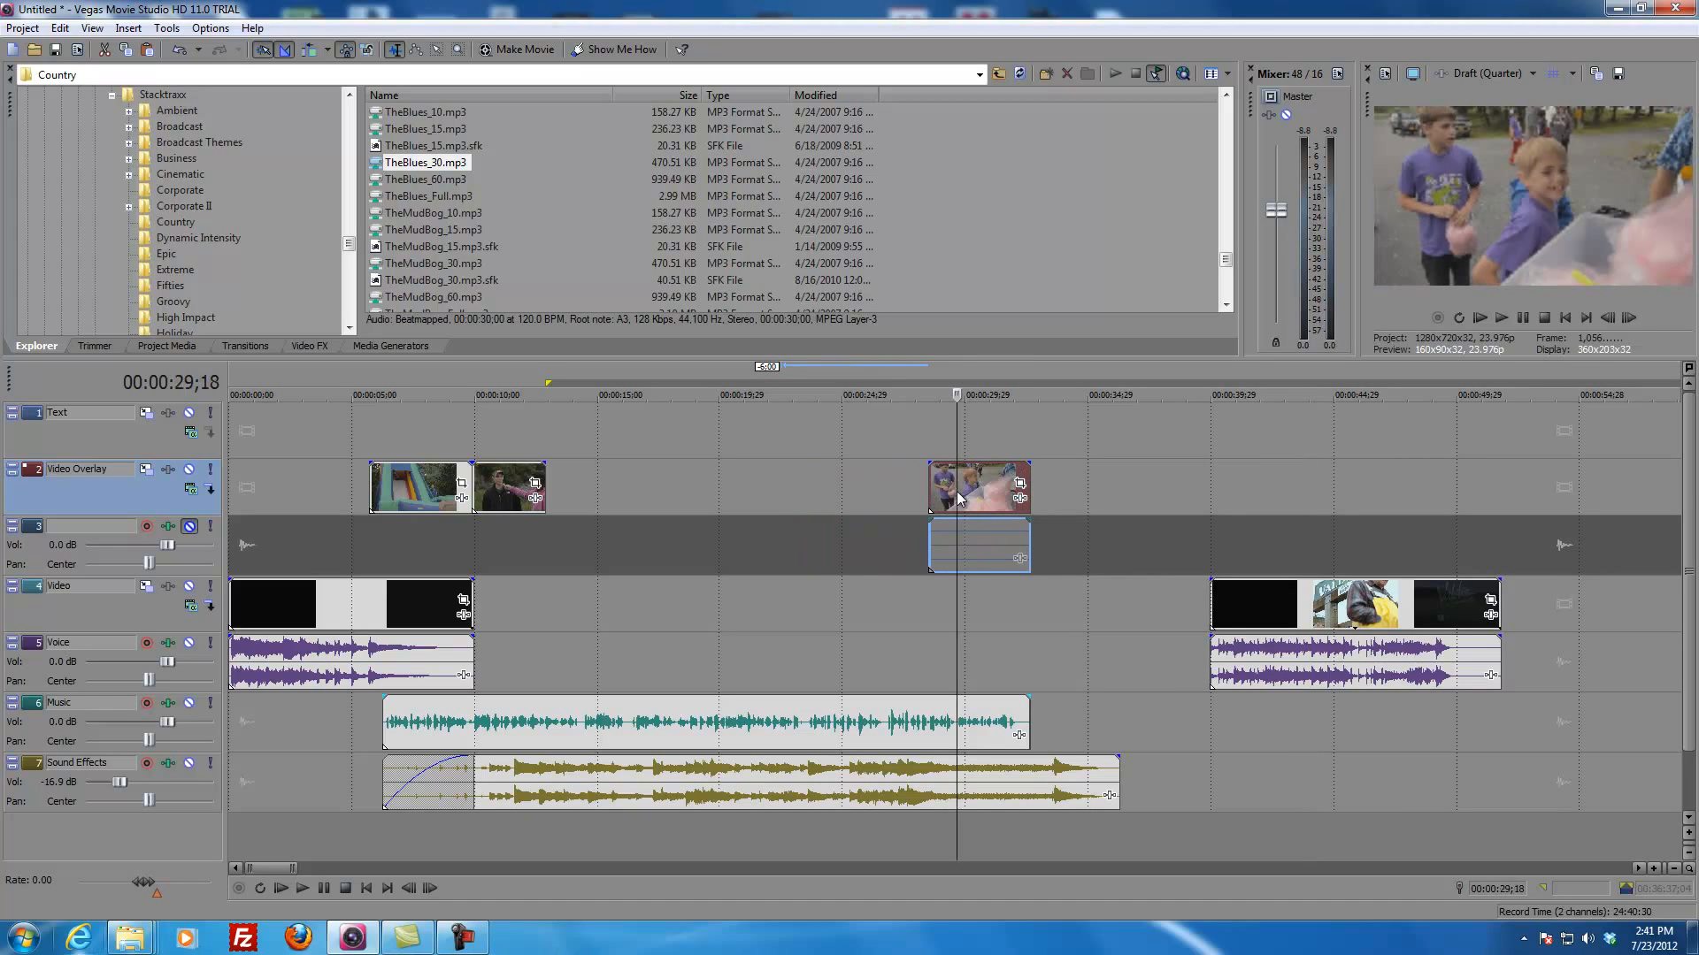
{"action": "left_click_drag", "start_coordinate": [1244, 607], "coordinate": [1094, 628]}
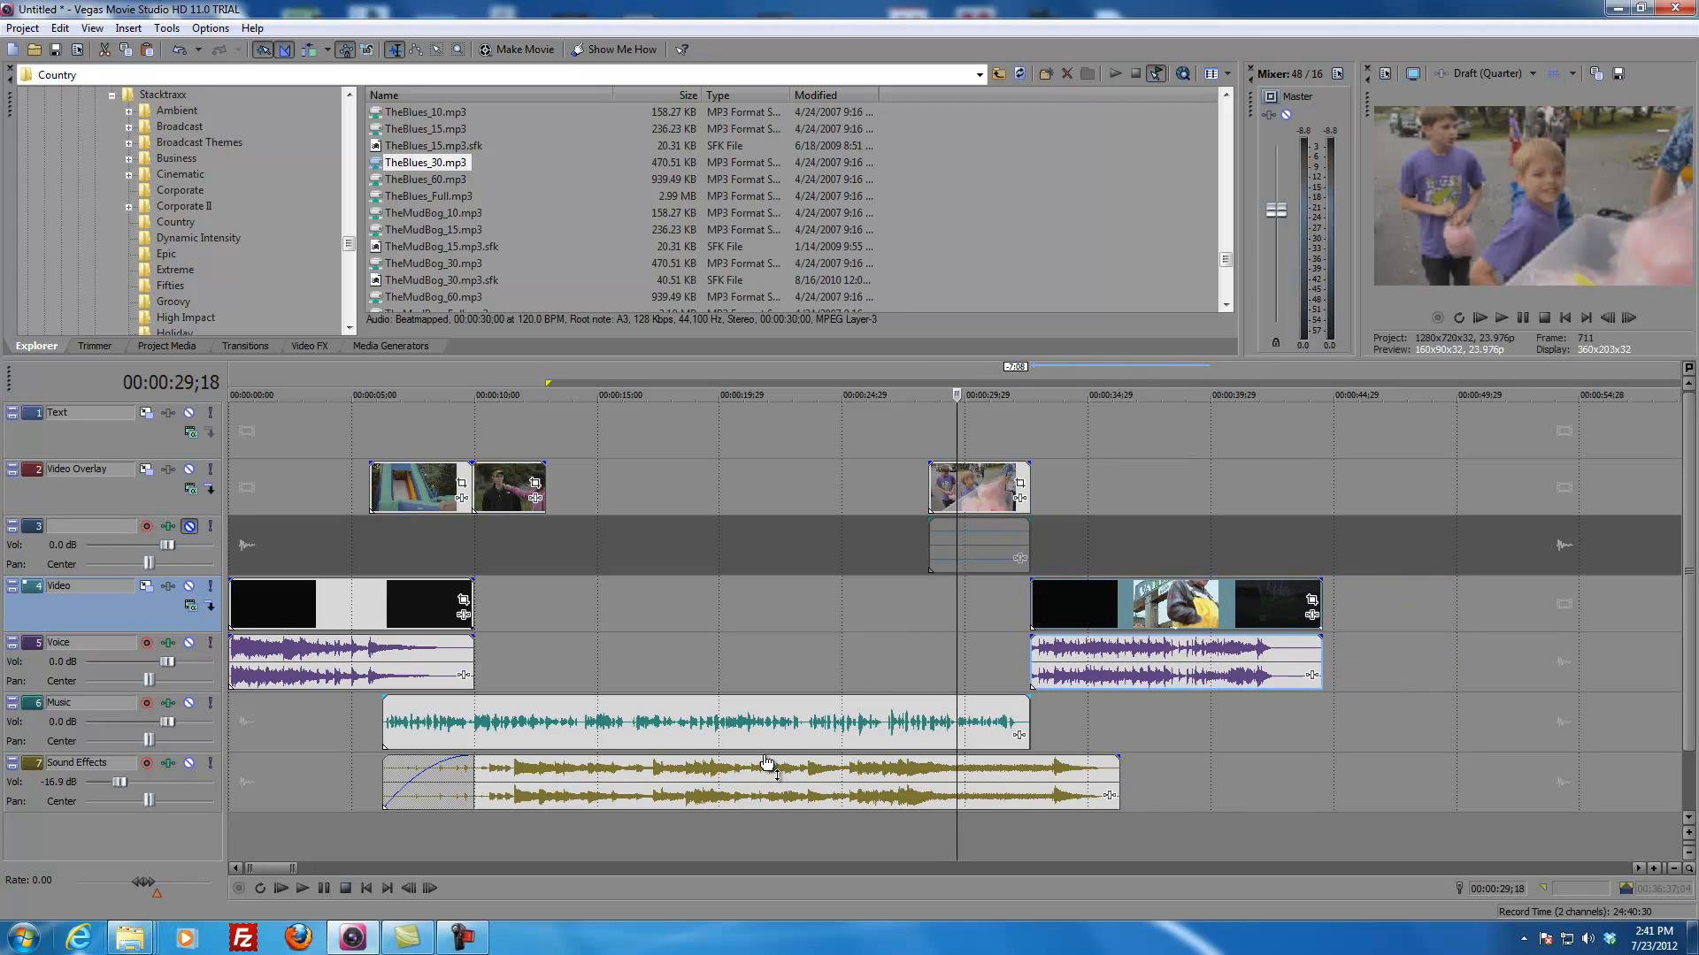
Step: Trim the Sound Effects clip to end just past the outro's start with a fade-out, and play from 00:00:28;15
{"action": "left_click_drag", "start_coordinate": [1119, 778], "coordinate": [1042, 781]}
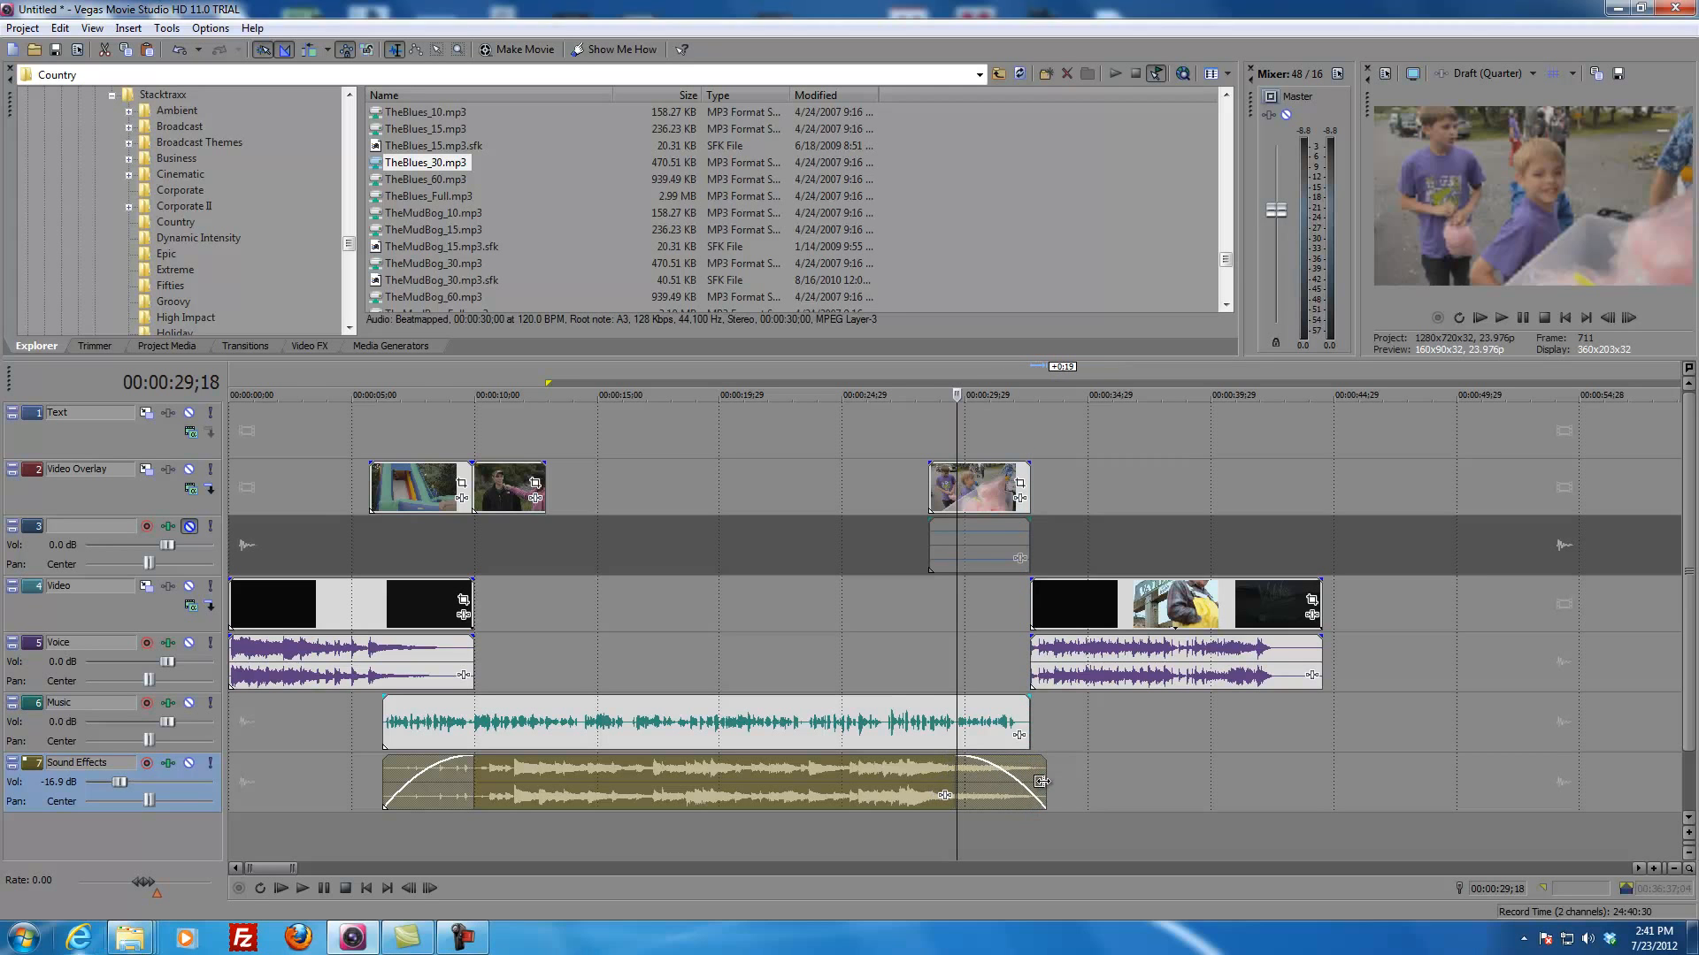
{"action": "left_click", "coordinate": [926, 649]}
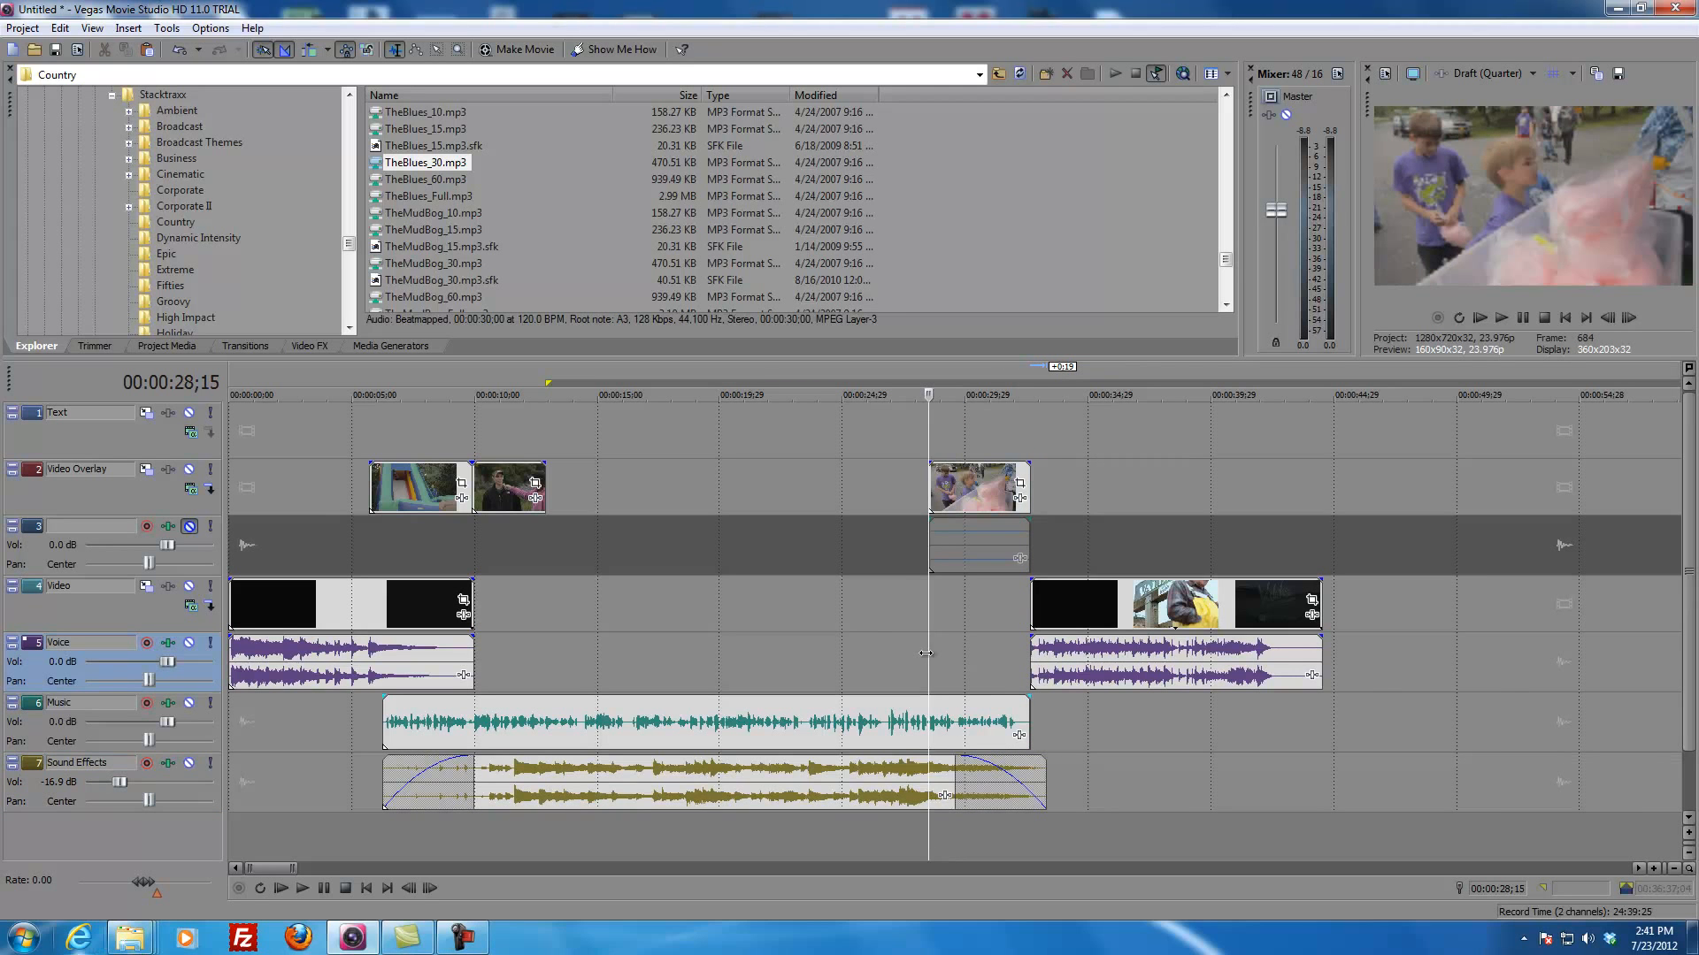
{"action": "key", "text": "space"}
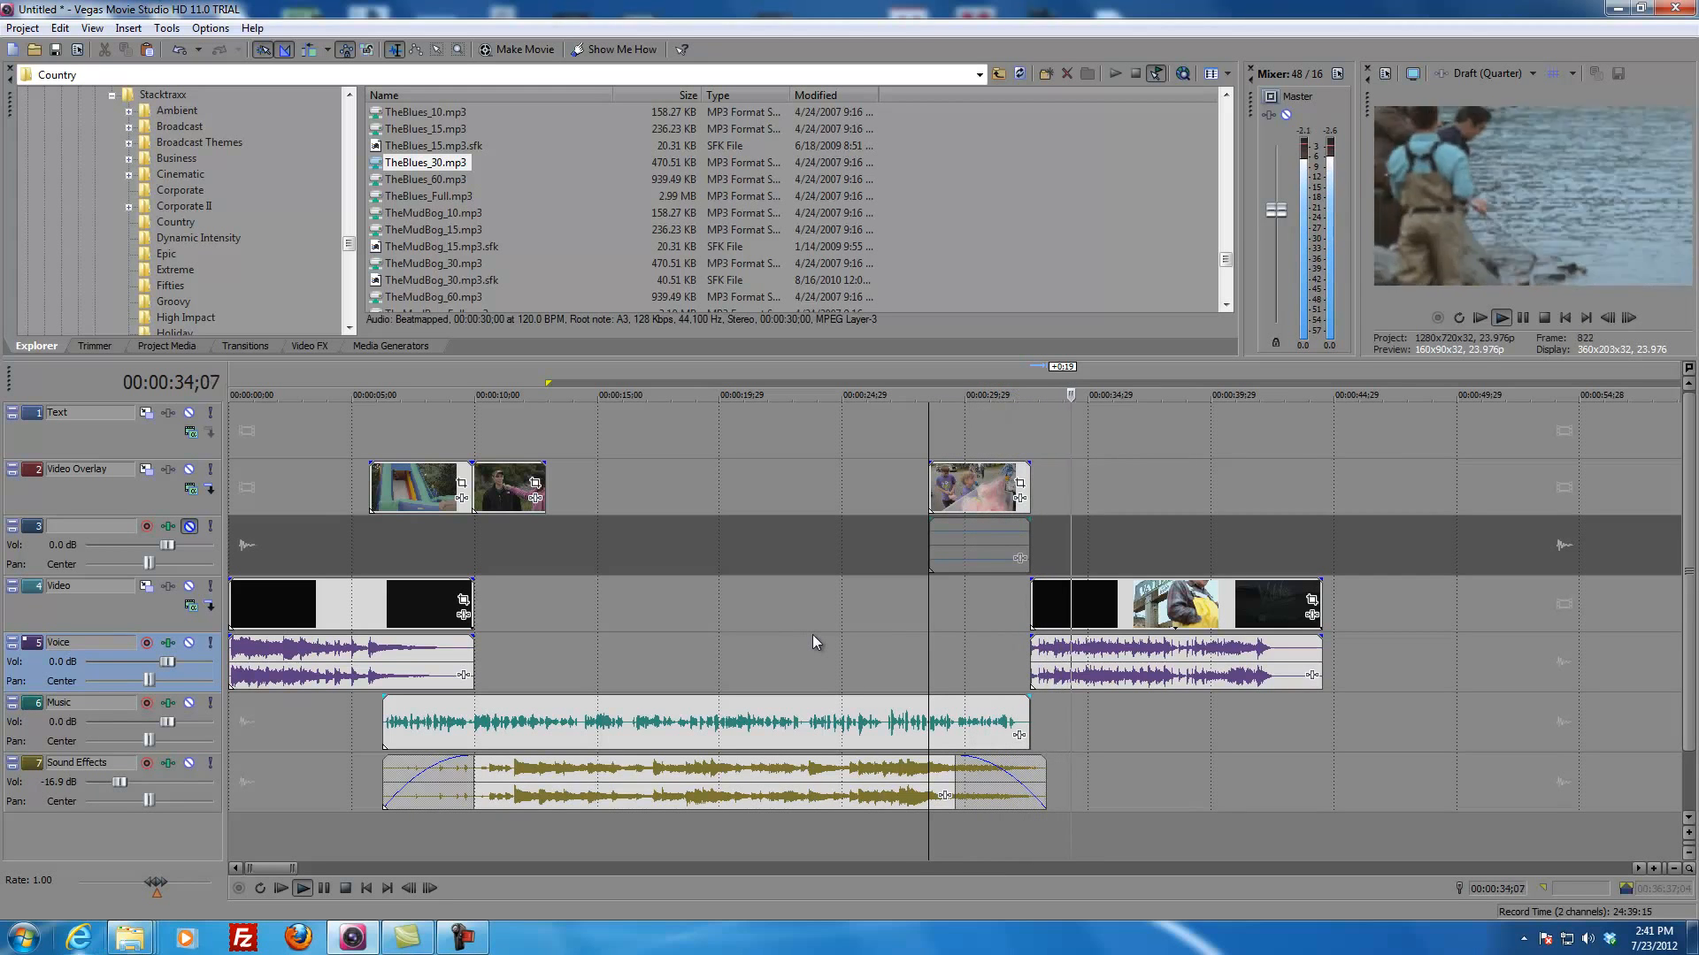
{"action": "key", "text": "space"}
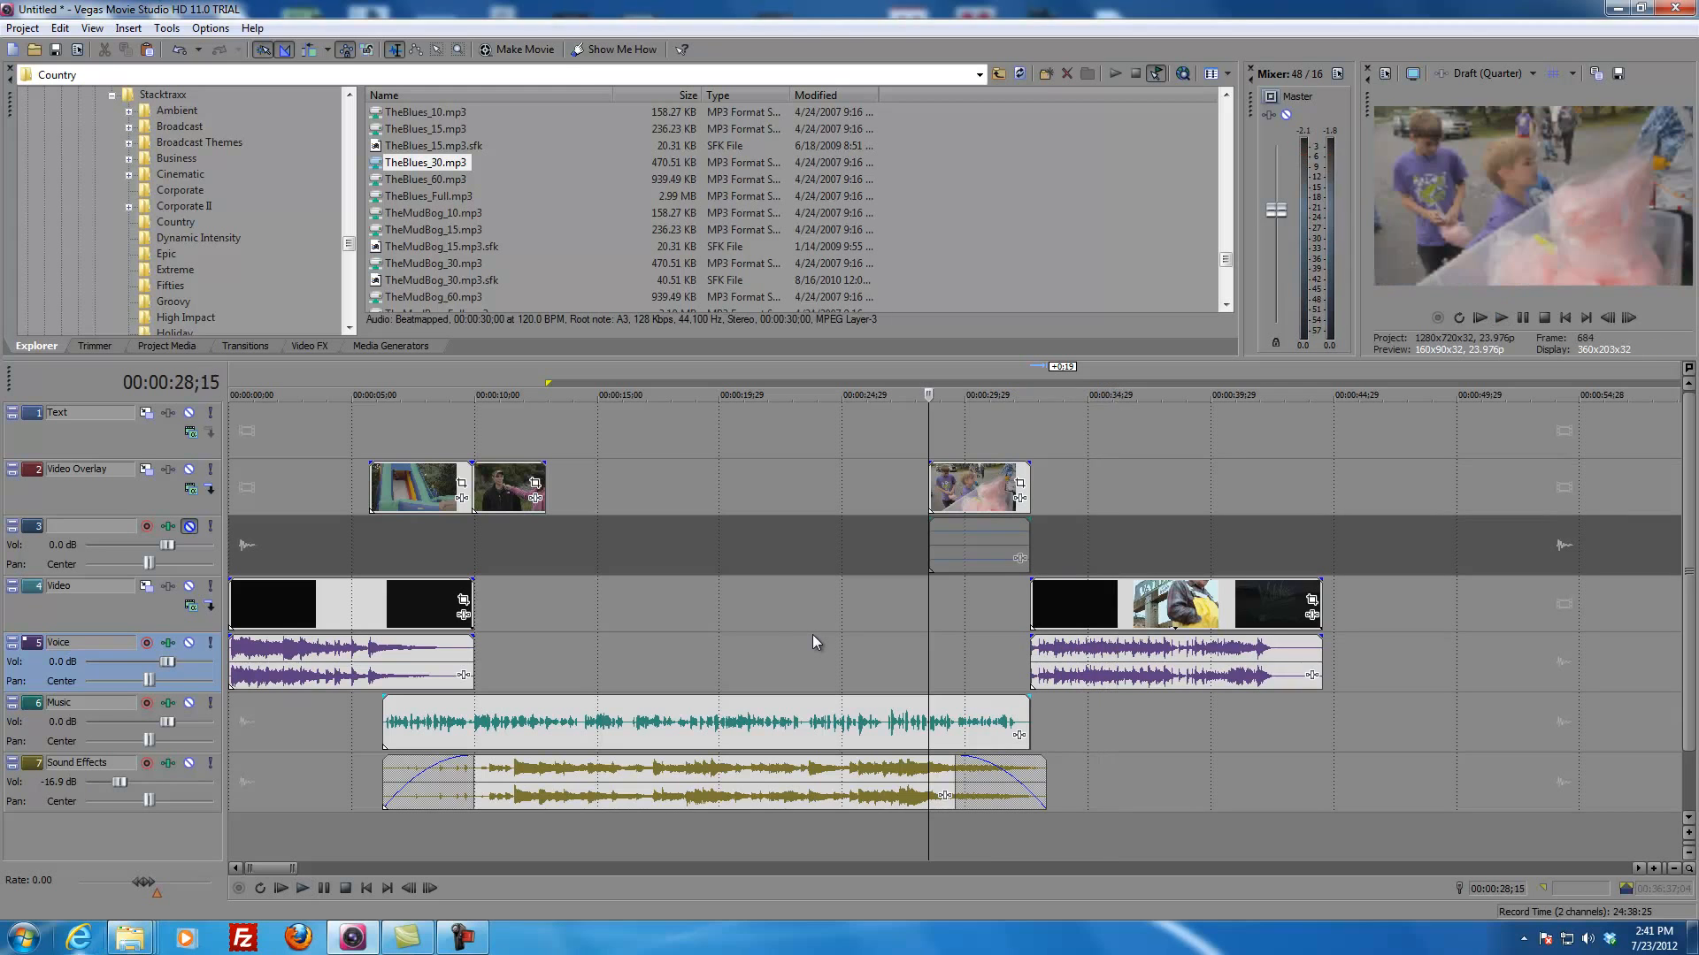
Step: Examine the gap on the Video Overlay track and the raw footage for a clip to fill it
{"action": "left_click", "coordinate": [651, 621]}
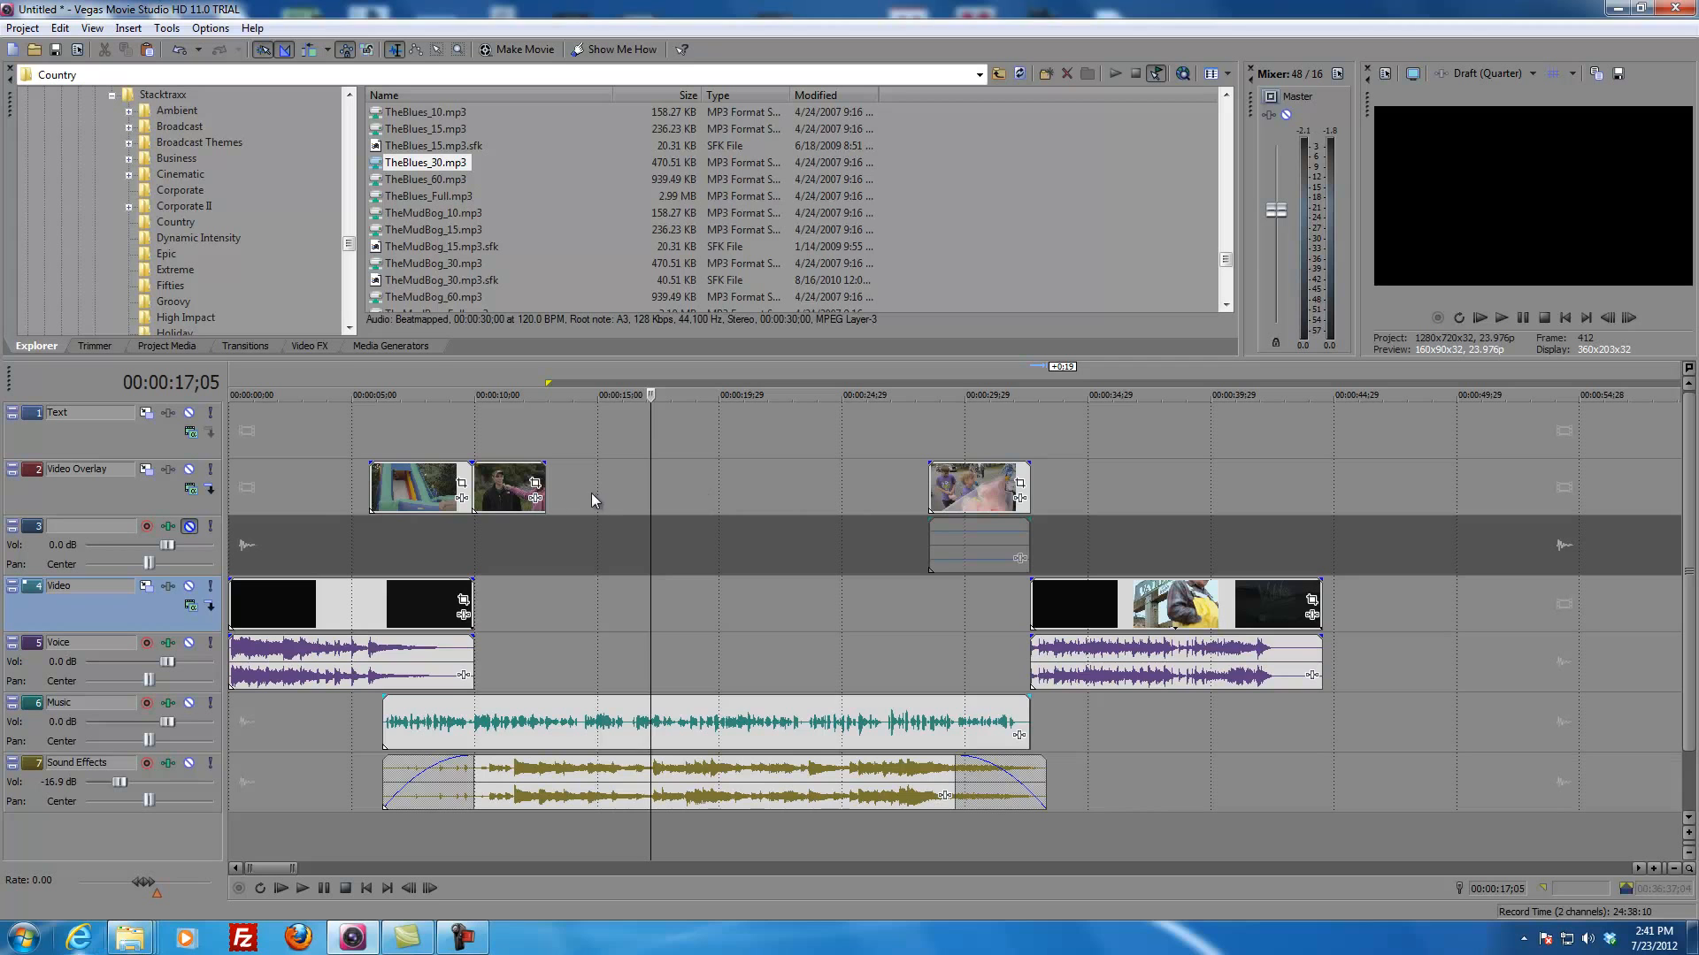
{"action": "left_click", "coordinate": [712, 573]}
{"action": "left_click", "coordinate": [834, 508]}
{"action": "scroll", "coordinate": [865, 561], "scroll_direction": "down", "scroll_amount": 3}
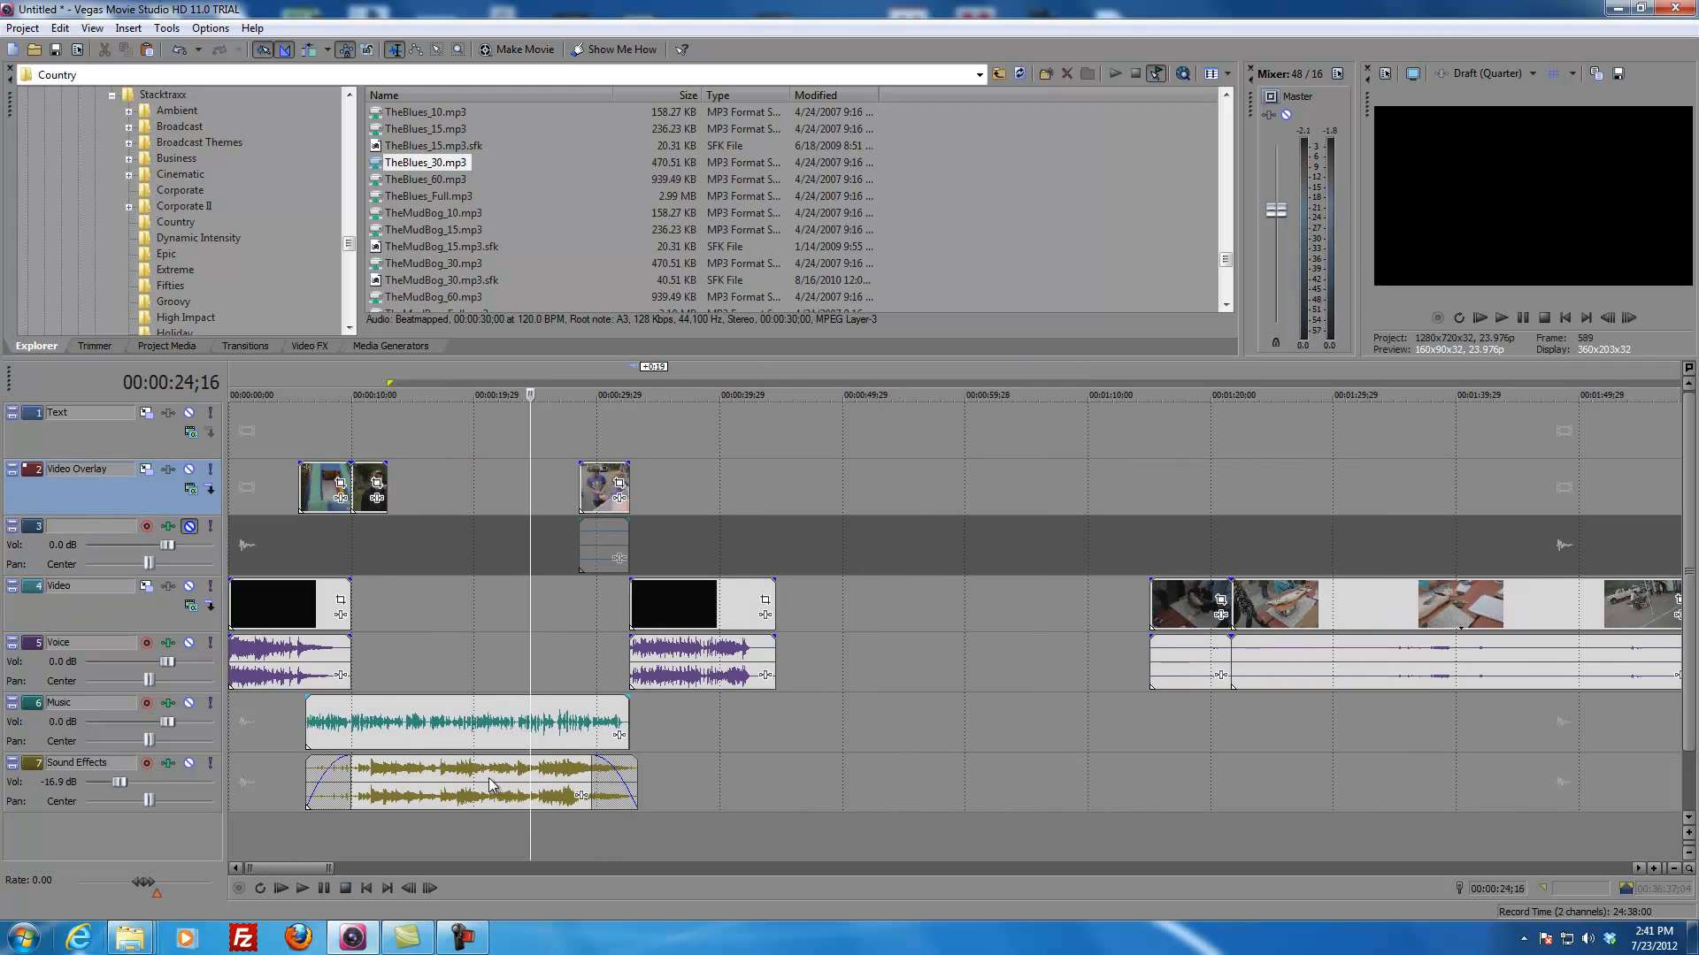
{"action": "left_click", "coordinate": [500, 607]}
{"action": "scroll", "coordinate": [500, 635], "scroll_direction": "up", "scroll_amount": 4}
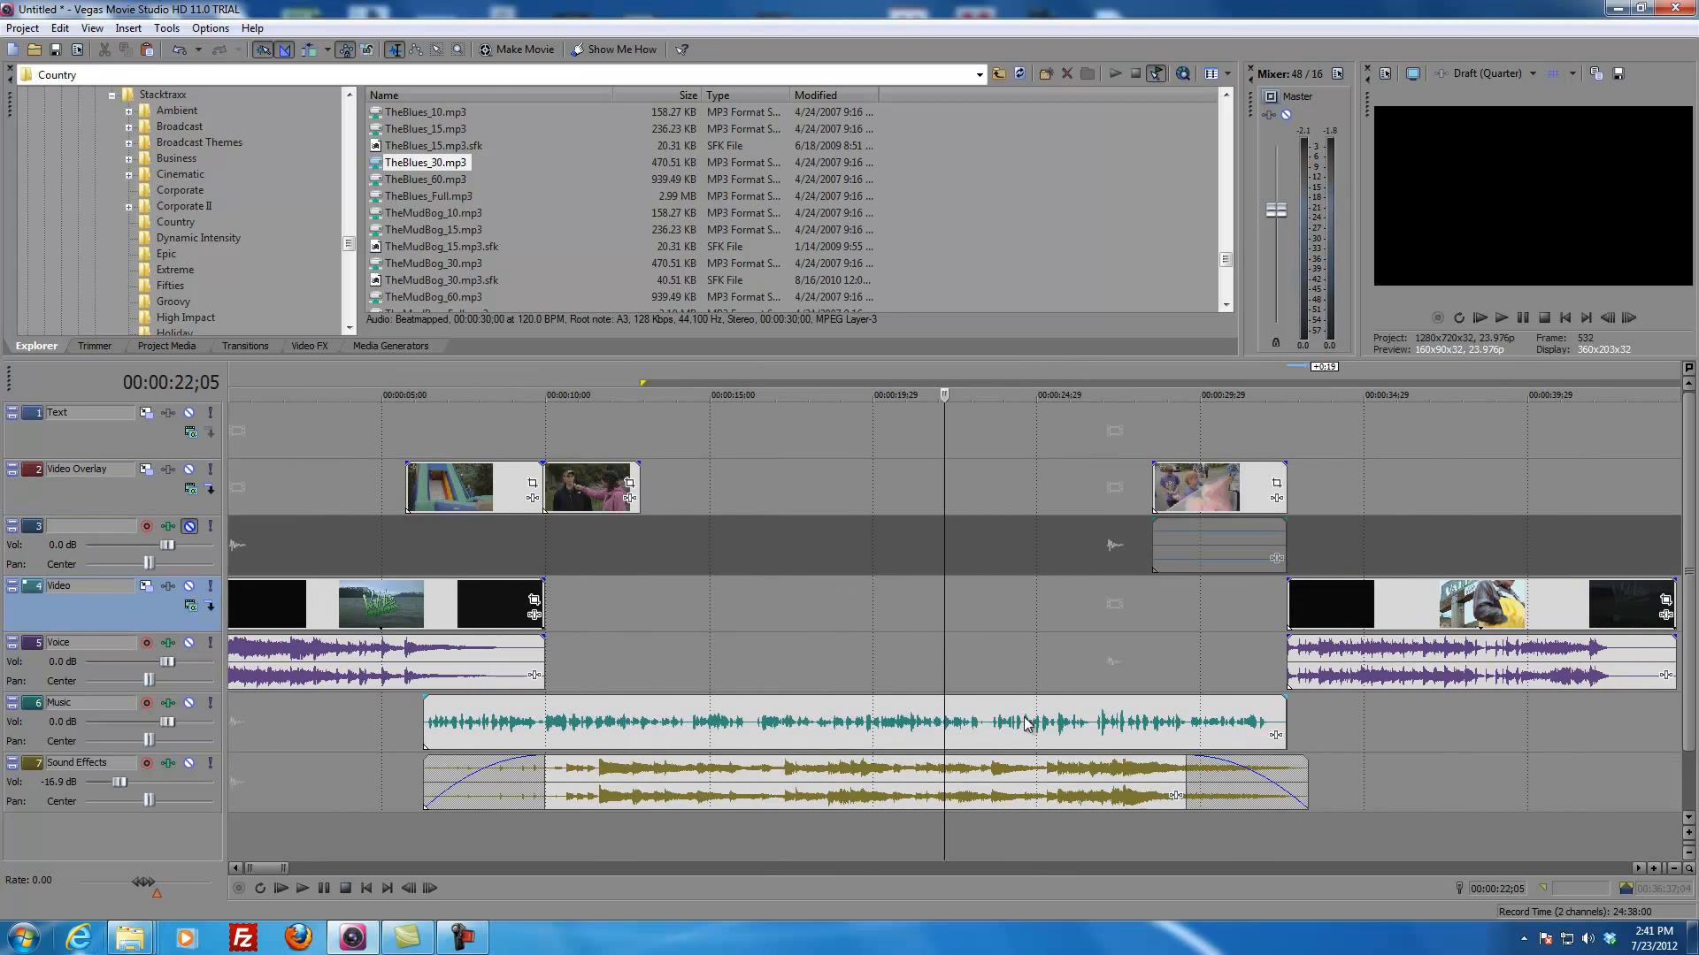
{"action": "left_click", "coordinate": [922, 529]}
{"action": "scroll", "coordinate": [850, 643], "scroll_direction": "down", "scroll_amount": 12}
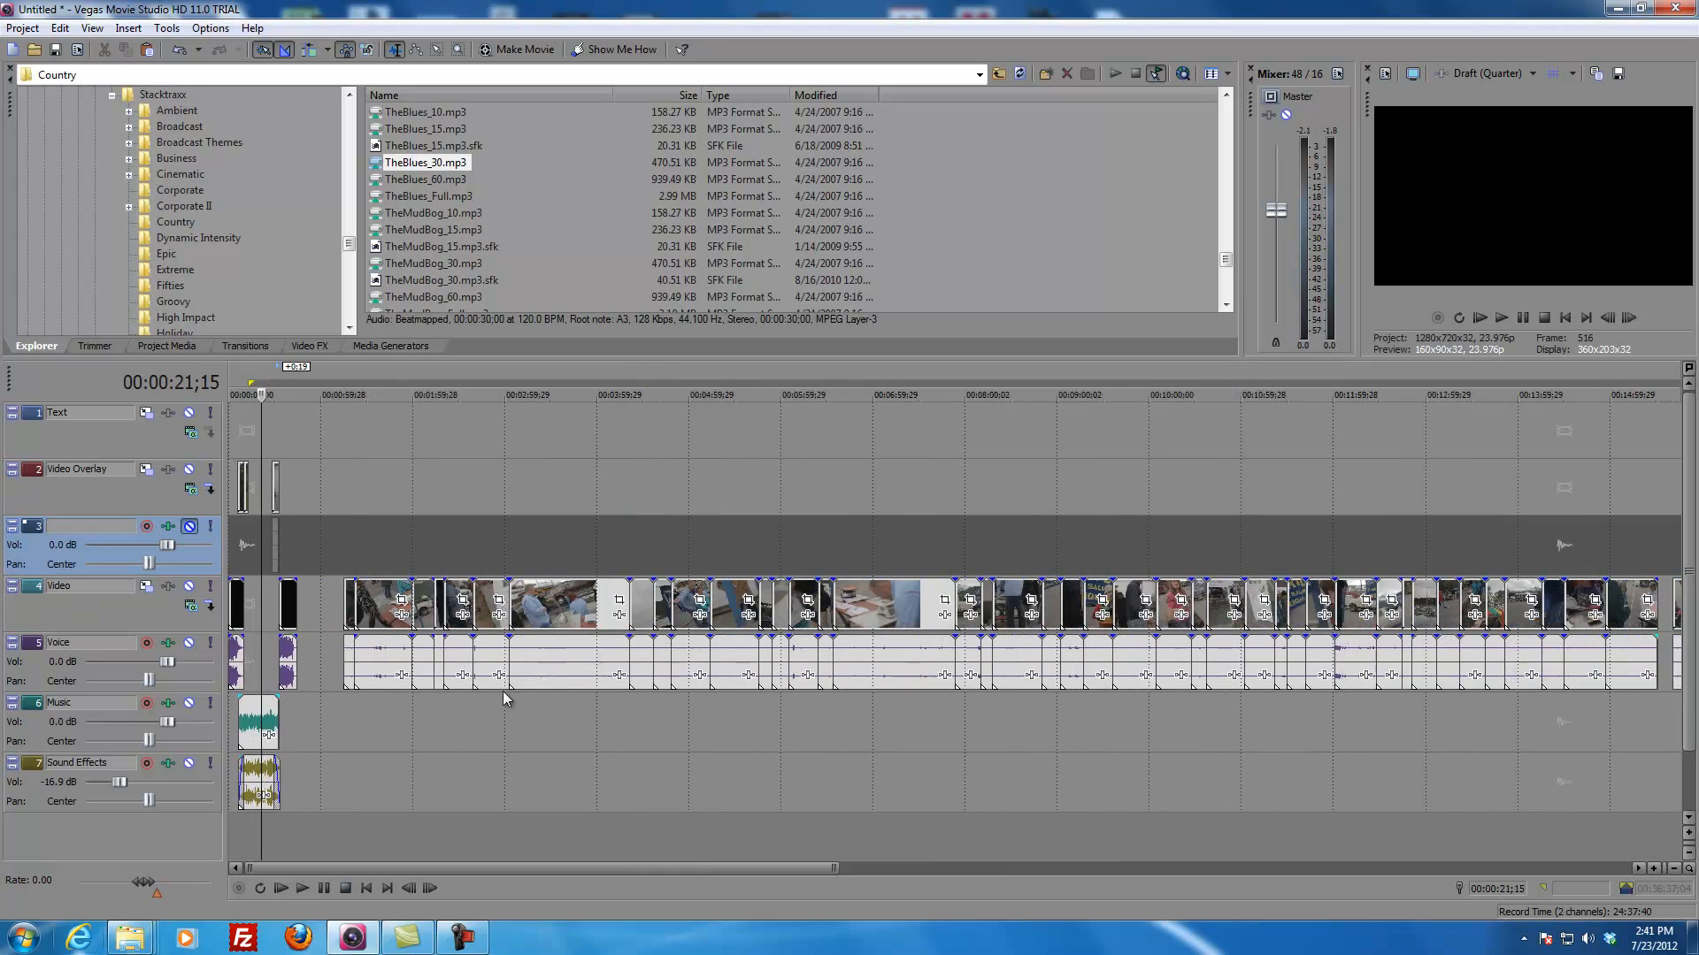
{"action": "scroll", "coordinate": [328, 694], "scroll_direction": "up", "scroll_amount": 2}
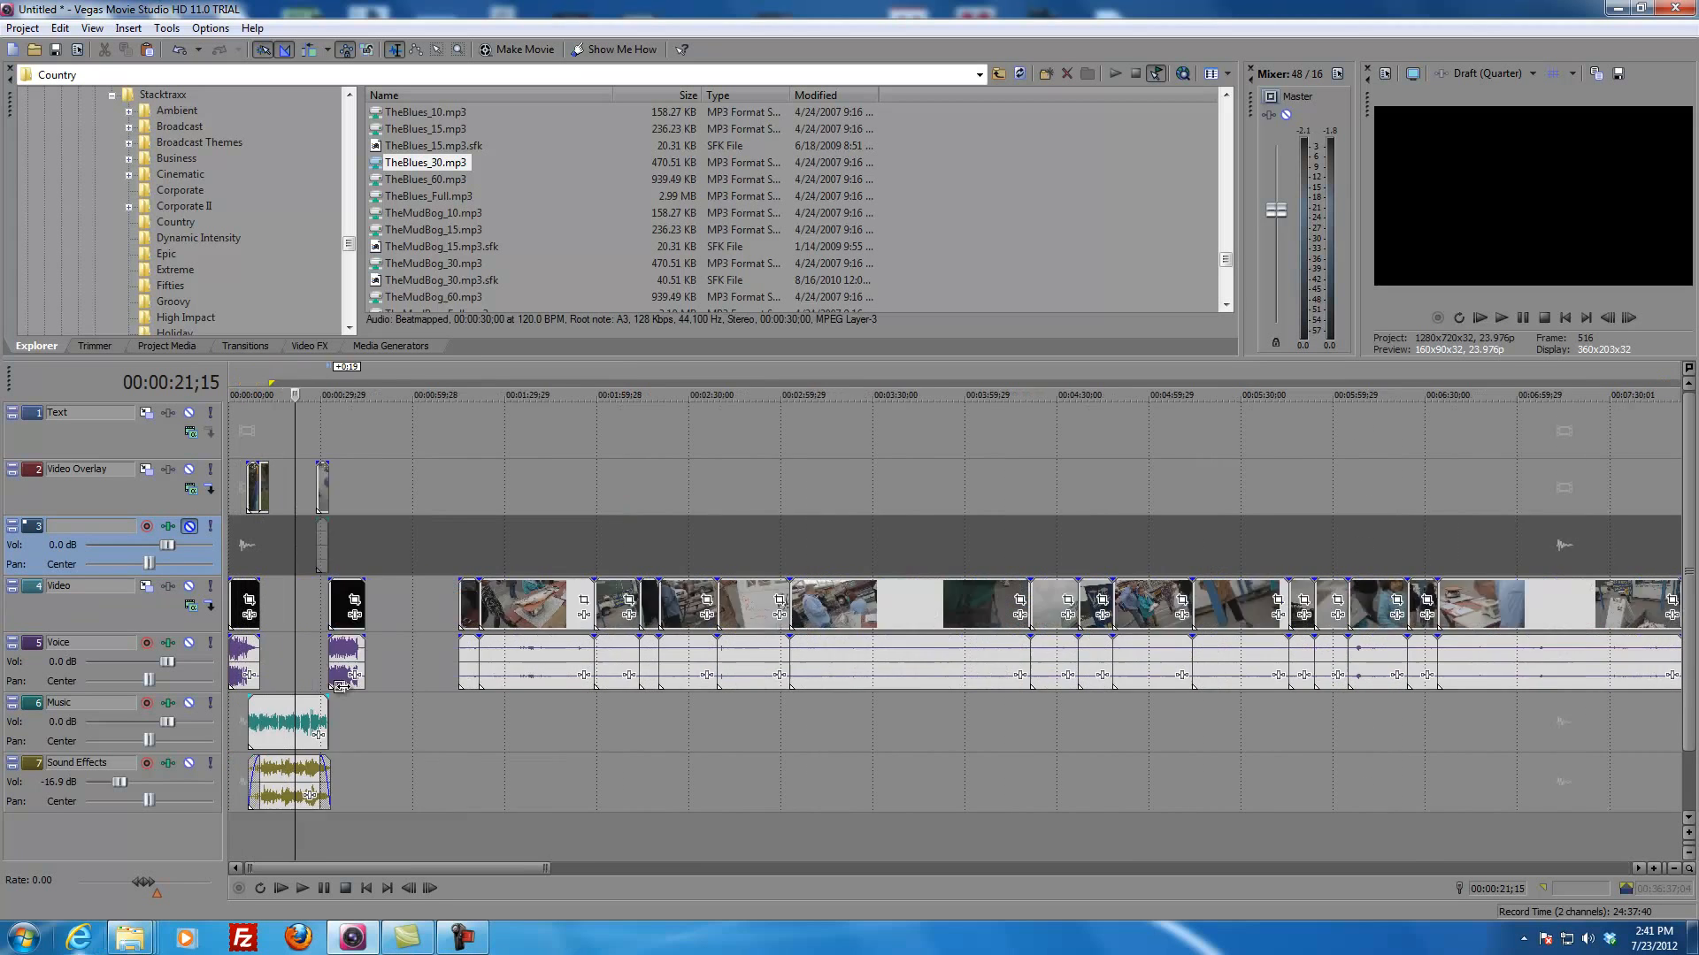
{"action": "scroll", "coordinate": [341, 686], "scroll_direction": "up", "scroll_amount": 3}
Step: Trim the fish footage to about 15 seconds and move it with its audio into the Video Overlay gap
{"action": "left_click", "coordinate": [1026, 601]}
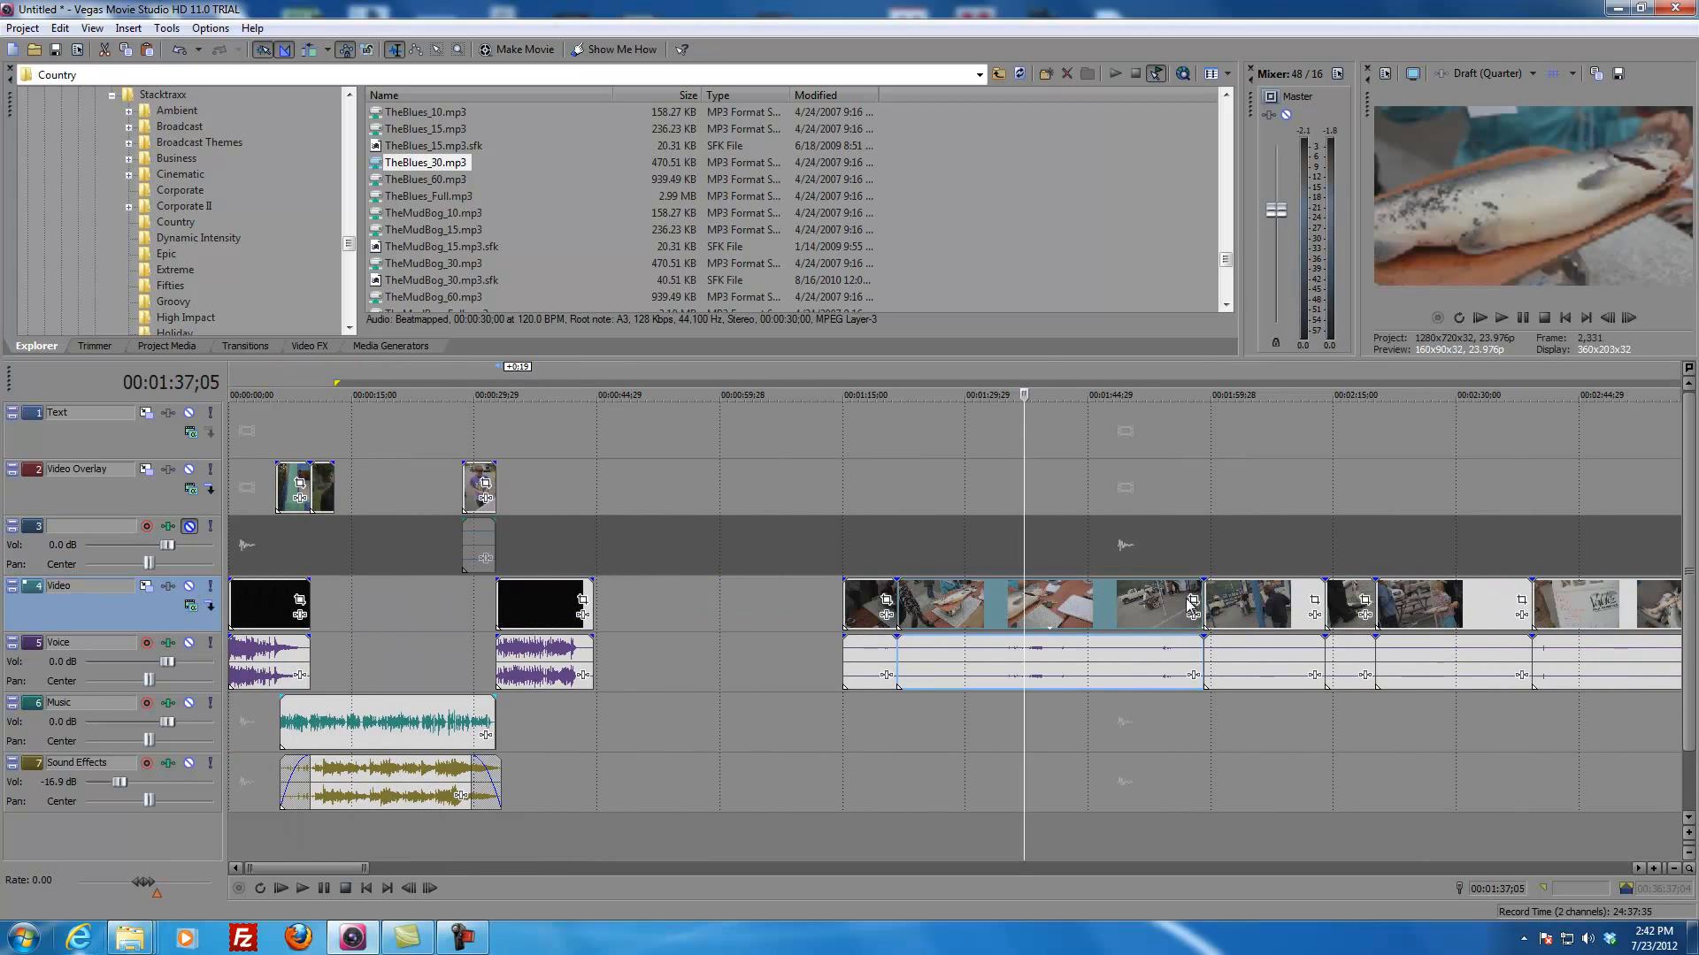
{"action": "left_click_drag", "start_coordinate": [1190, 606], "coordinate": [1050, 606]}
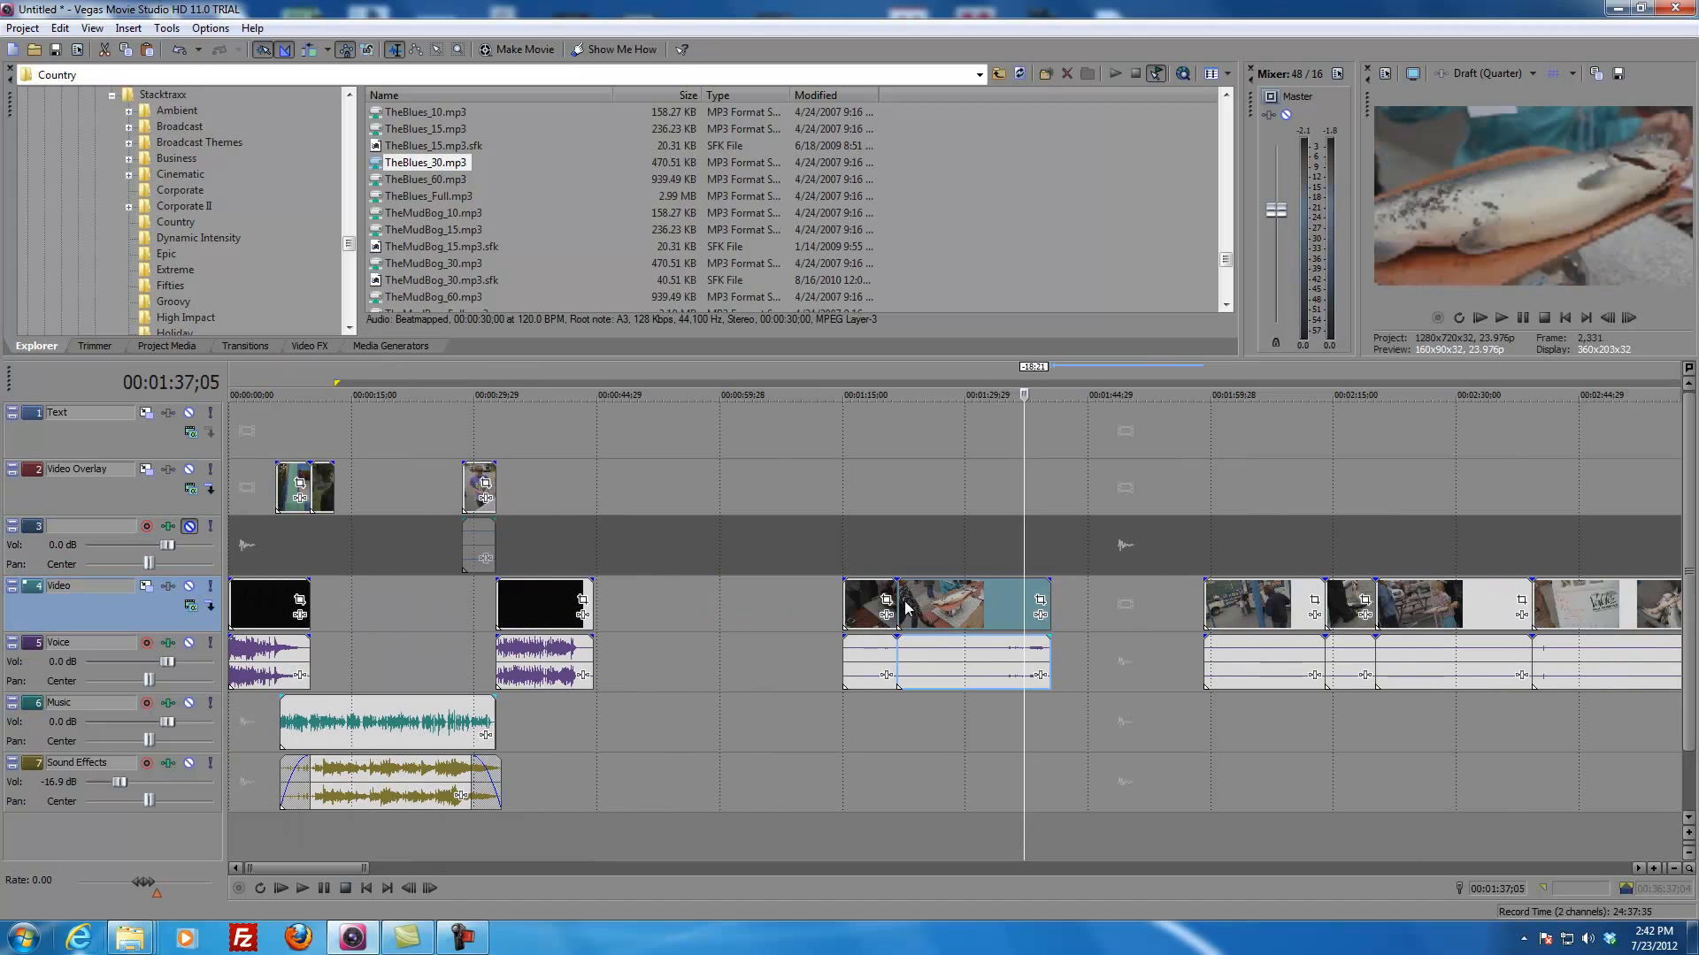
{"action": "left_click_drag", "start_coordinate": [899, 607], "coordinate": [387, 491]}
{"action": "left_click", "coordinate": [388, 491]}
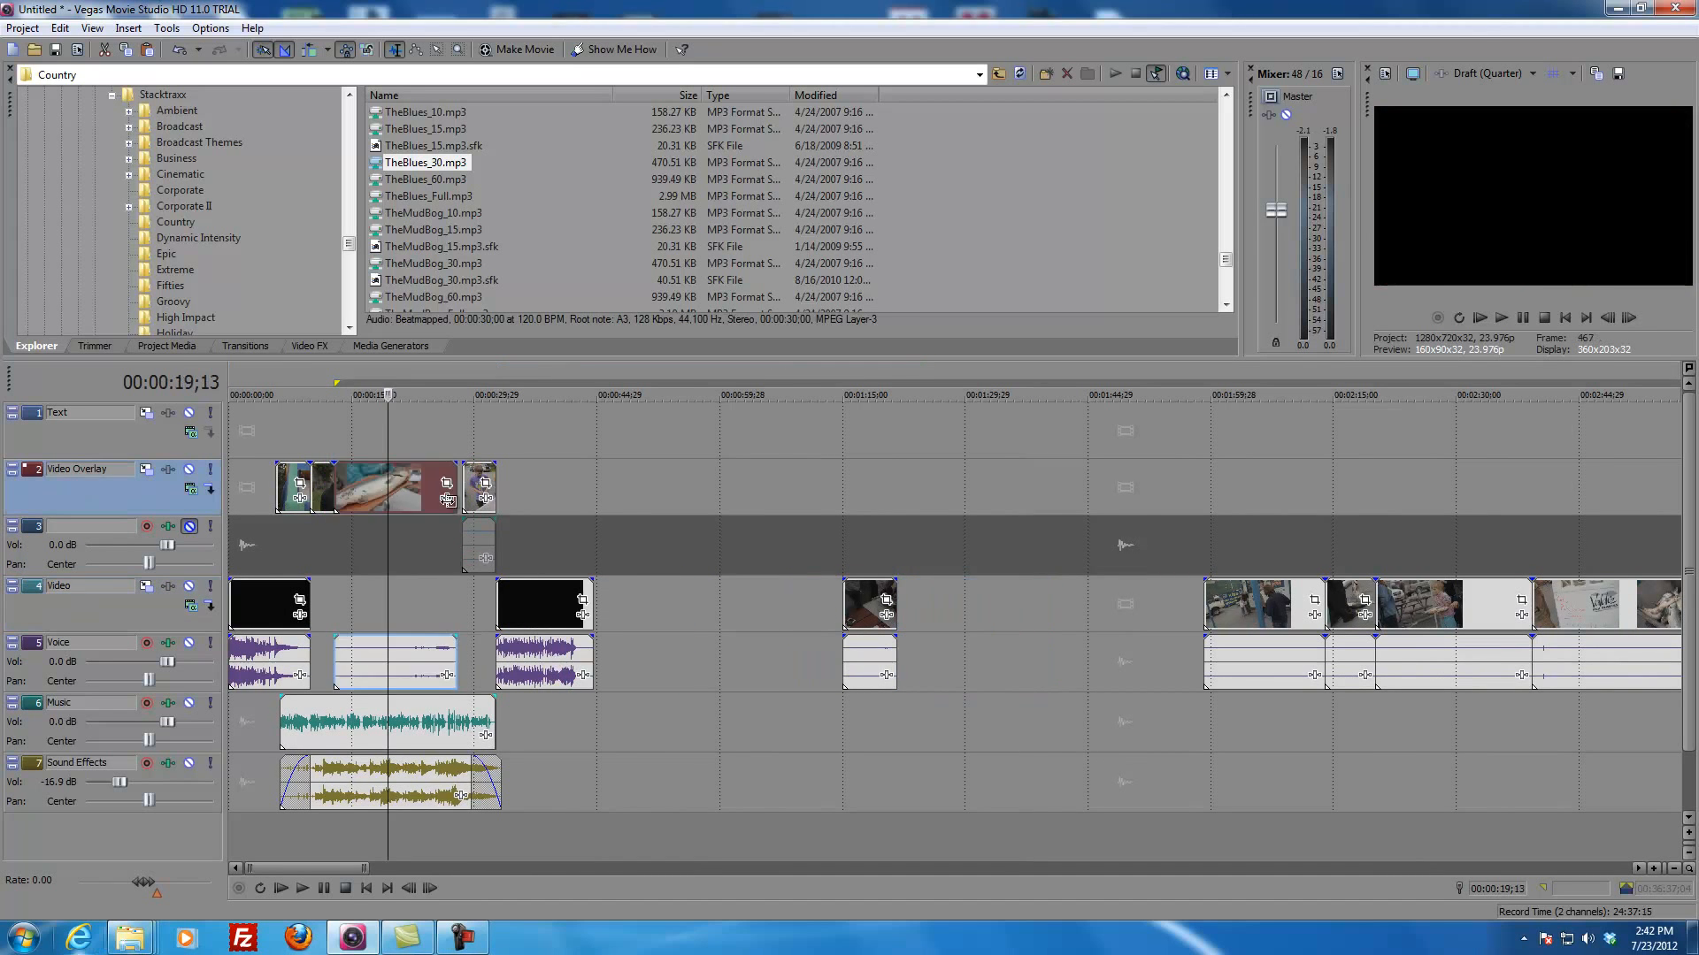
Step: Extend the end of the fish clip on the Video Overlay track to meet the cotton candy clip
{"action": "scroll", "coordinate": [672, 524], "scroll_direction": "up", "scroll_amount": 3}
{"action": "left_click_drag", "start_coordinate": [912, 494], "coordinate": [928, 493]}
{"action": "left_click", "coordinate": [1132, 443]}
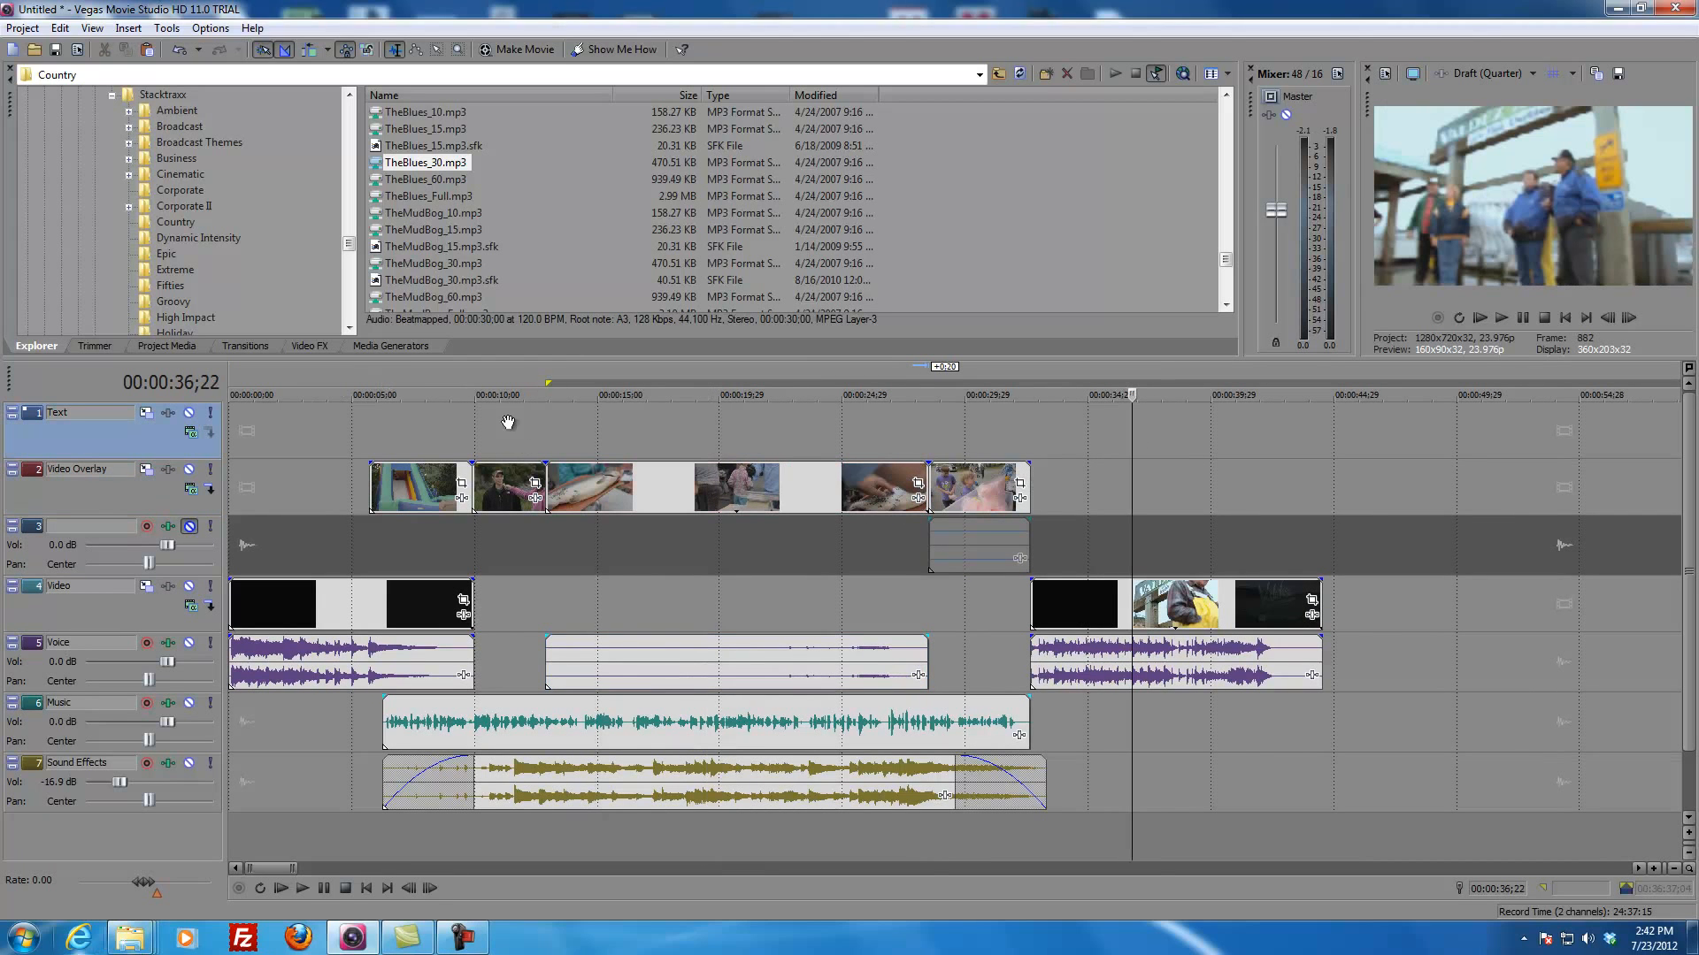
Step: Select the time range of the assembled video from 00:00:00;00 to the outro's end at 00:00:44;15
{"action": "mouse_move", "coordinate": [549, 384]}
{"action": "left_mouse_down"}
{"action": "mouse_move", "coordinate": [518, 382]}
{"action": "mouse_move", "coordinate": [691, 382]}
{"action": "mouse_move", "coordinate": [599, 383]}
{"action": "left_mouse_up"}
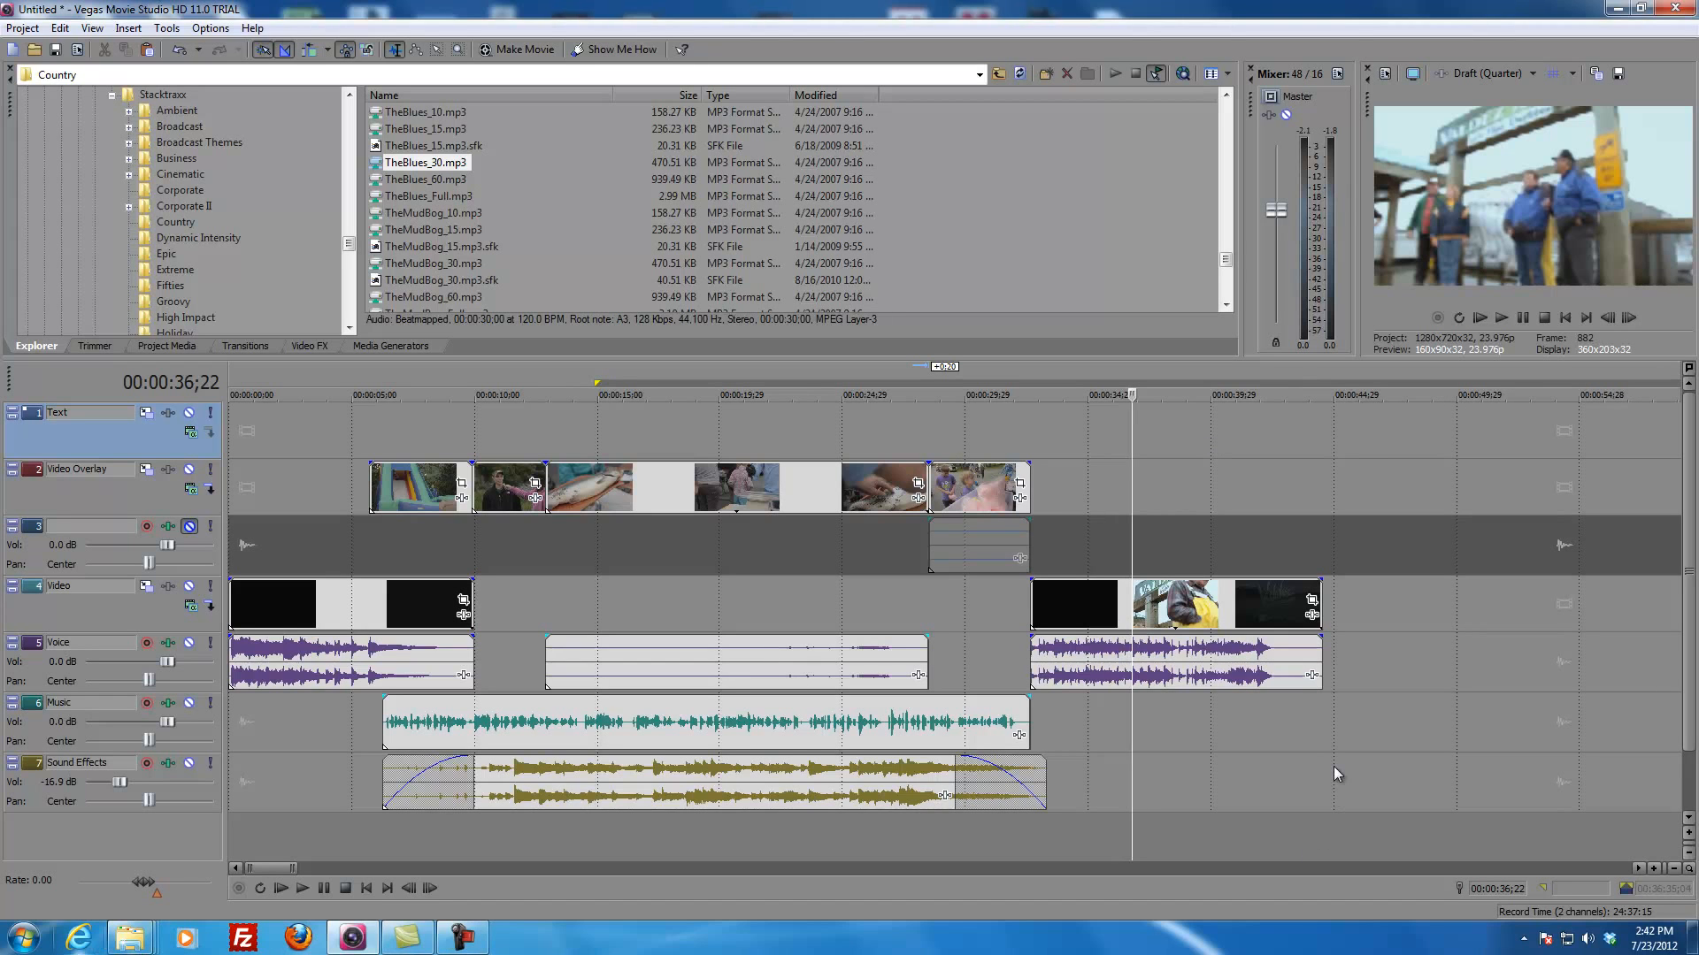
{"action": "left_click", "coordinate": [1270, 731]}
{"action": "key", "text": "space"}
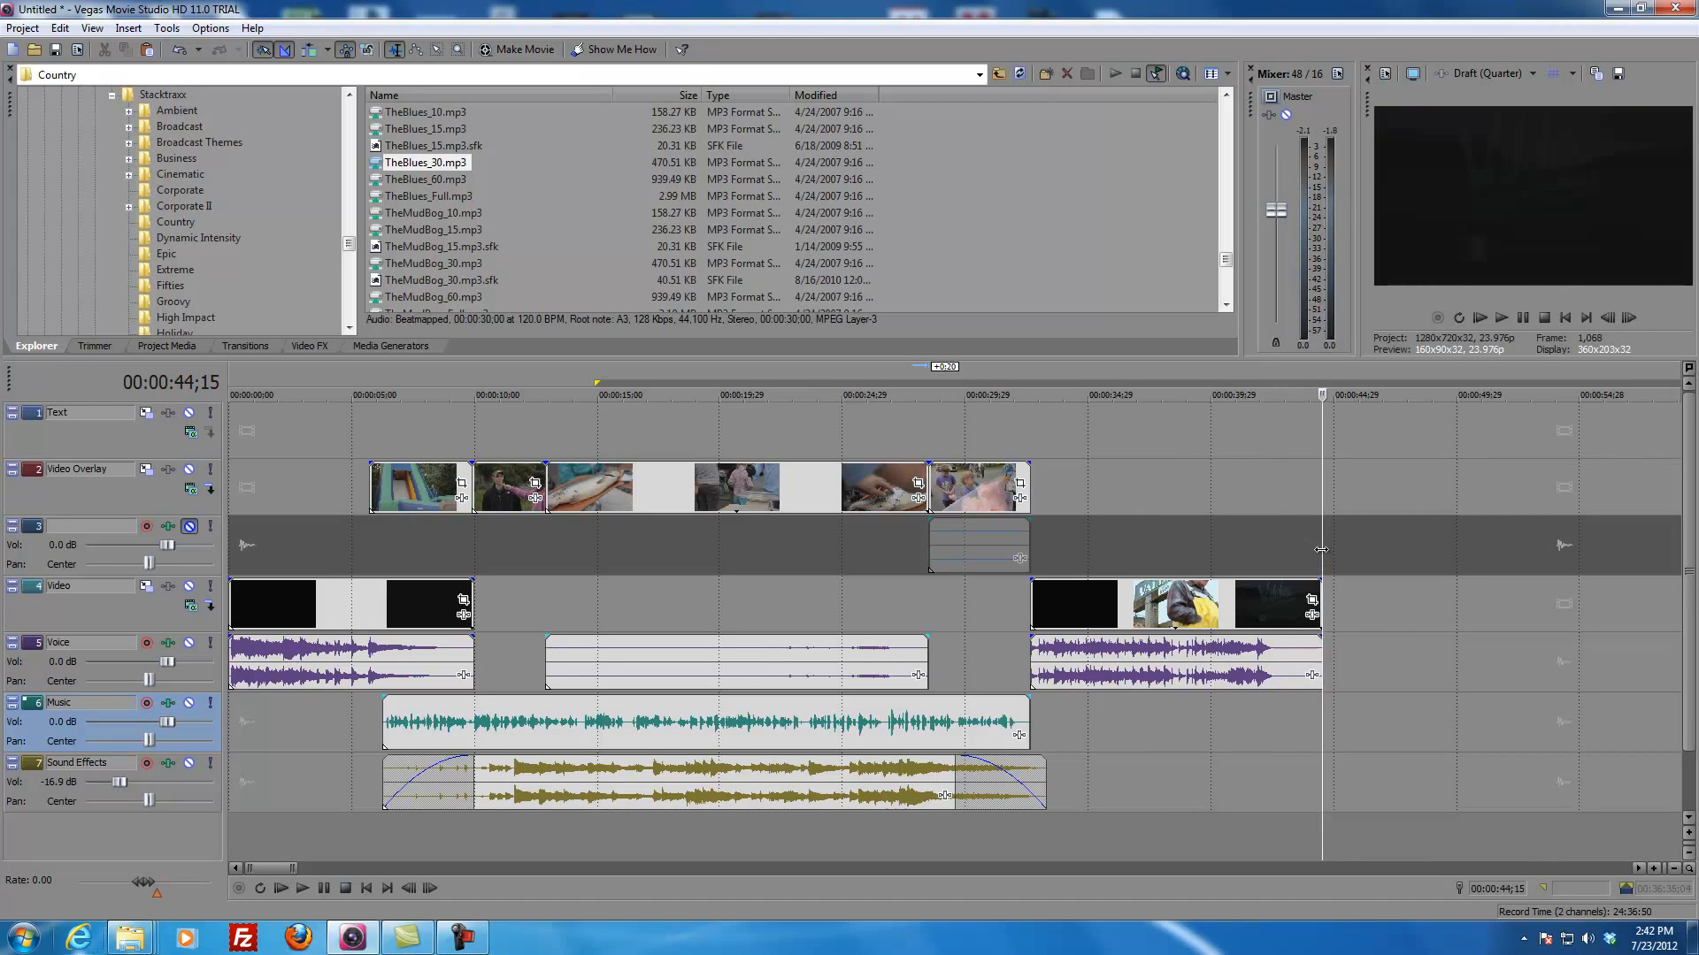
{"action": "left_click", "coordinate": [1244, 771]}
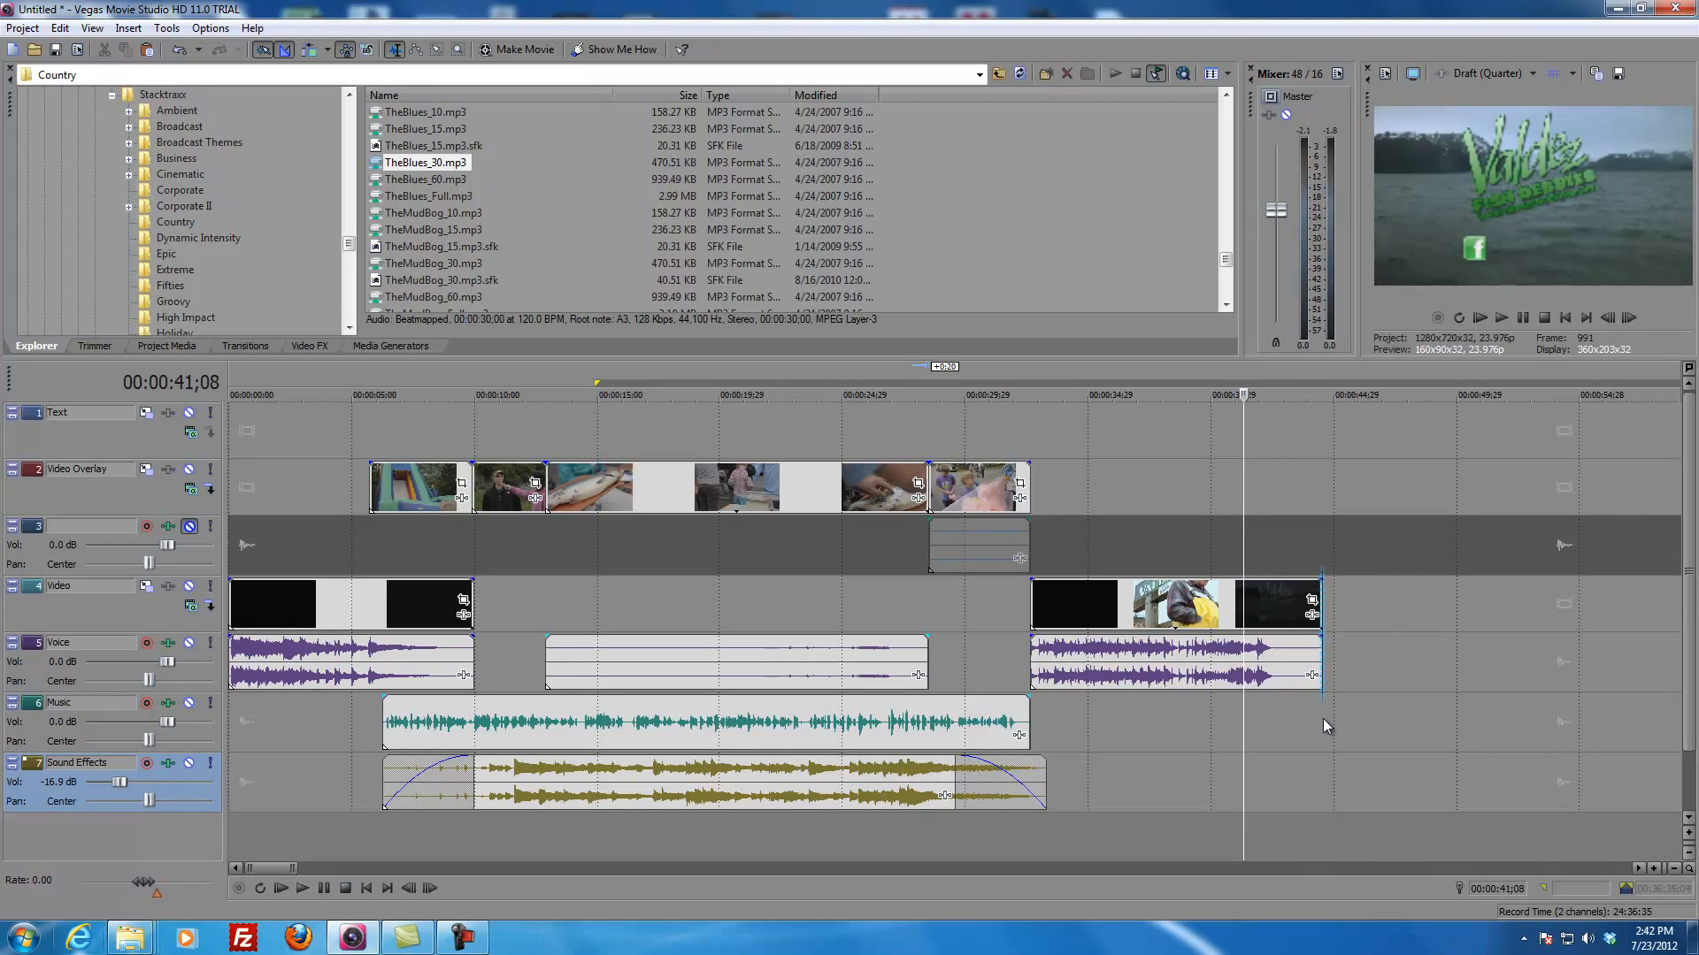
{"action": "left_click_drag", "start_coordinate": [1323, 719], "coordinate": [198, 705]}
Step: Select the raw footage range from 00:01:47;07 to 00:10:21;03, and reselect the assembled video up to 00:00:44;15
{"action": "scroll", "coordinate": [693, 624], "scroll_direction": "down", "scroll_amount": 5}
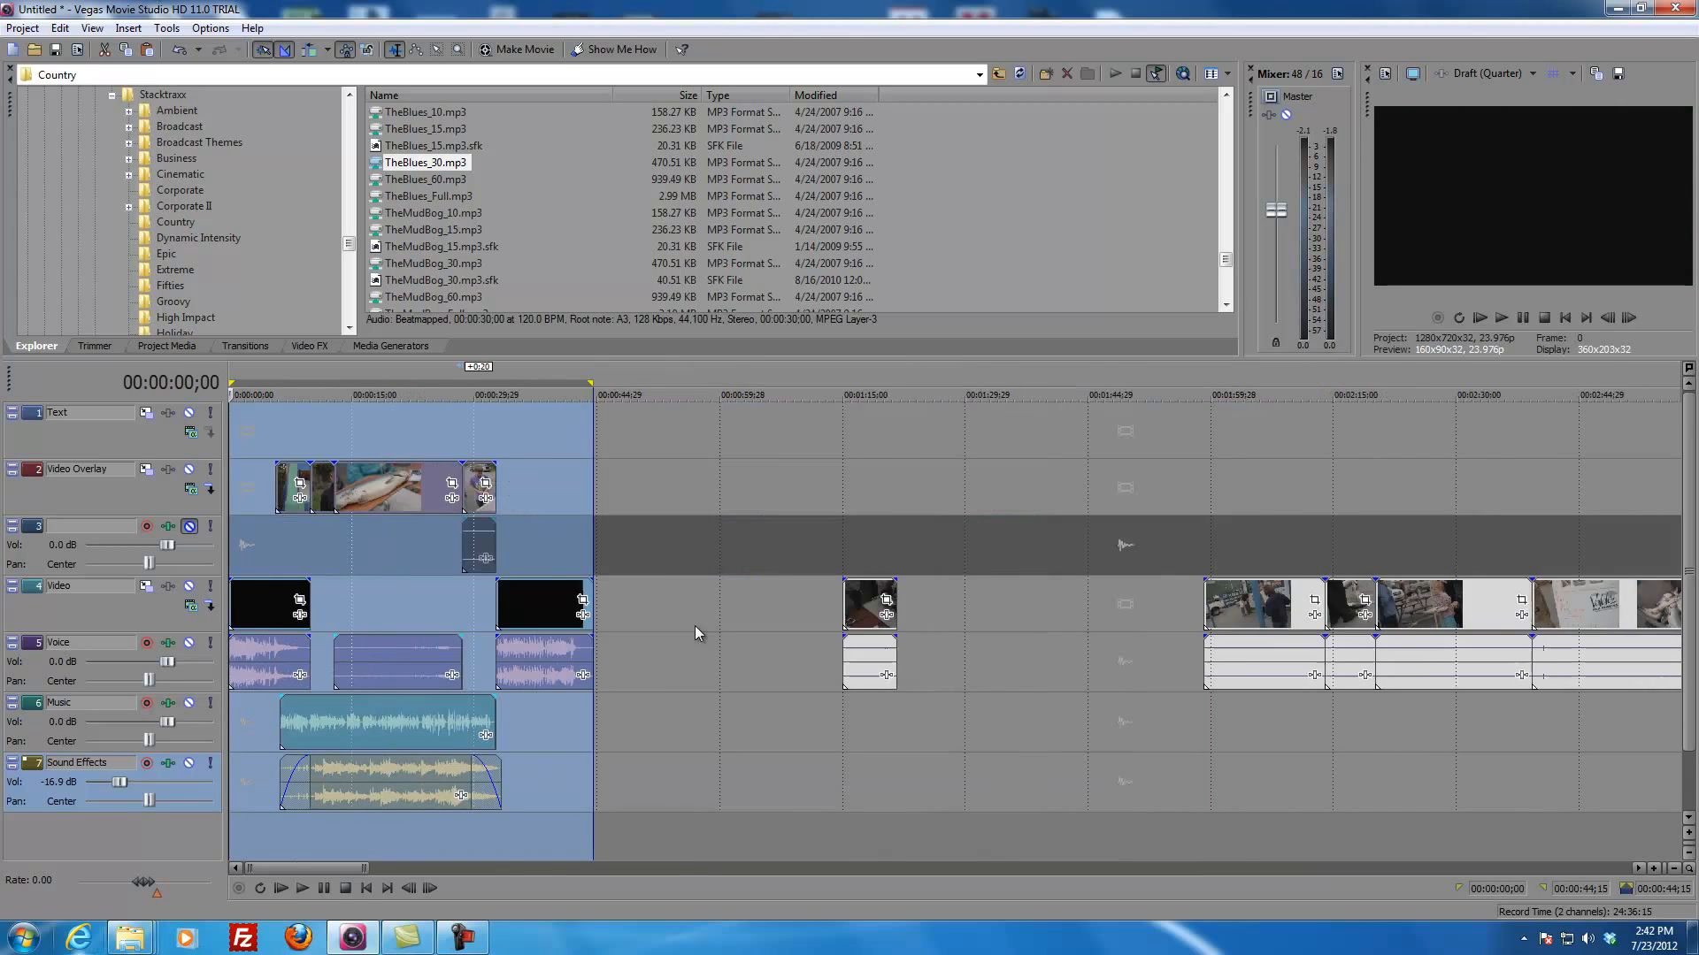
{"action": "left_click_drag", "start_coordinate": [448, 721], "coordinate": [1502, 721]}
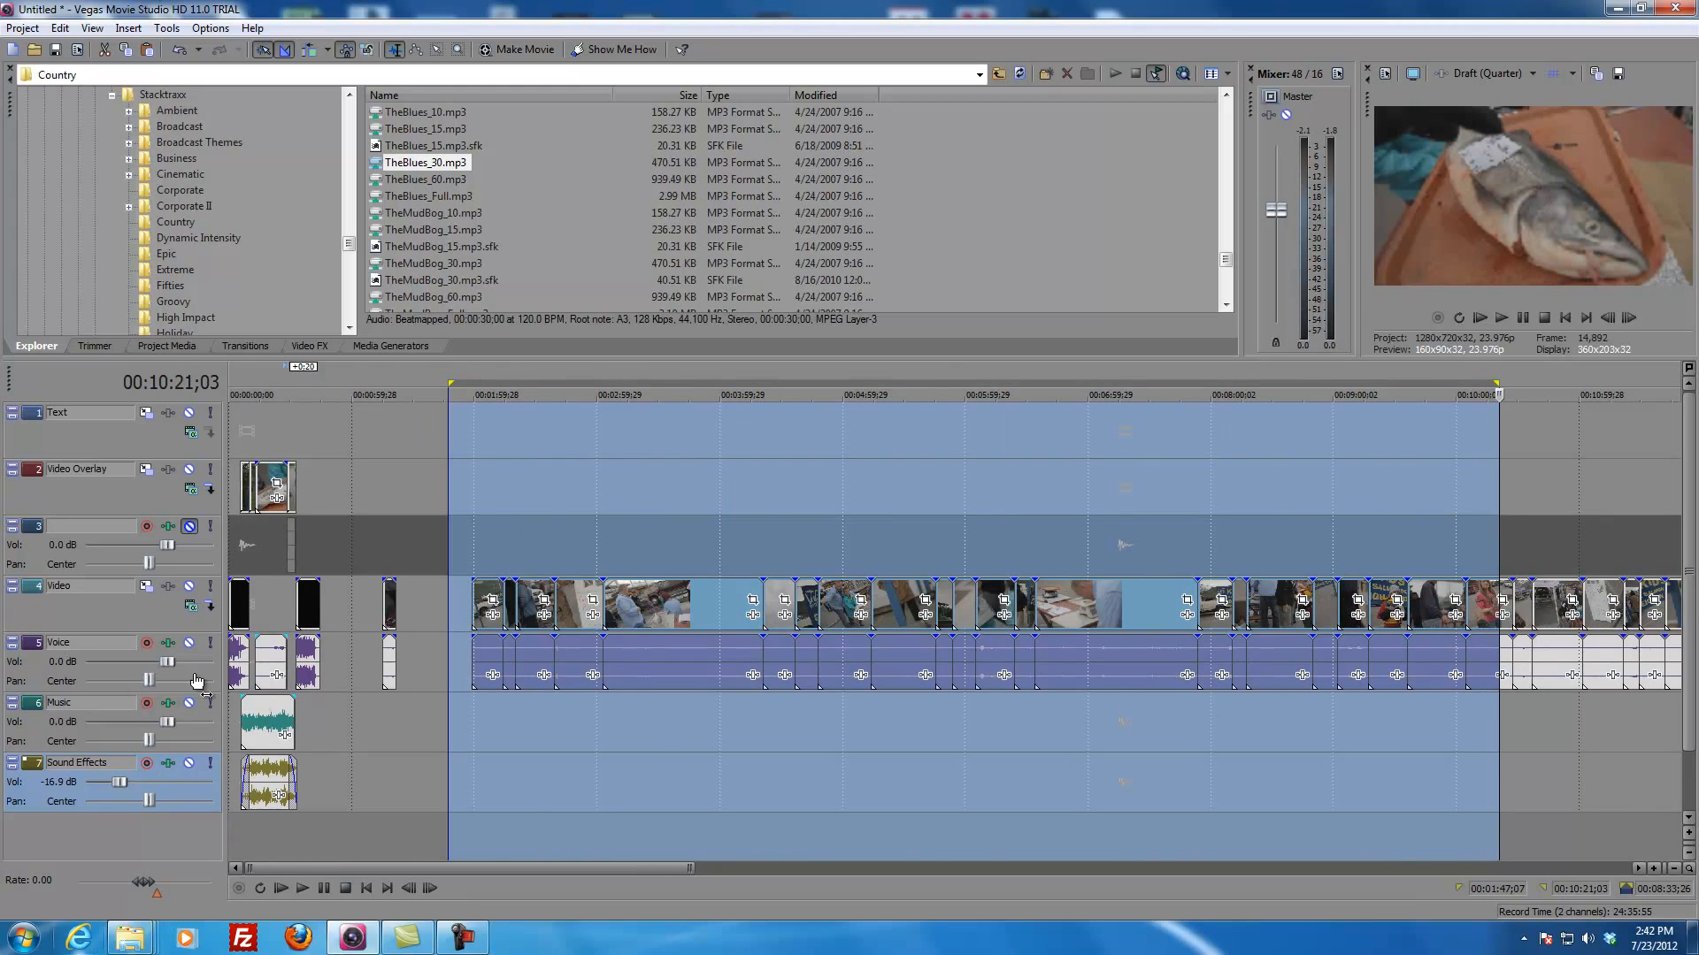
{"action": "left_click_drag", "start_coordinate": [320, 707], "coordinate": [230, 713]}
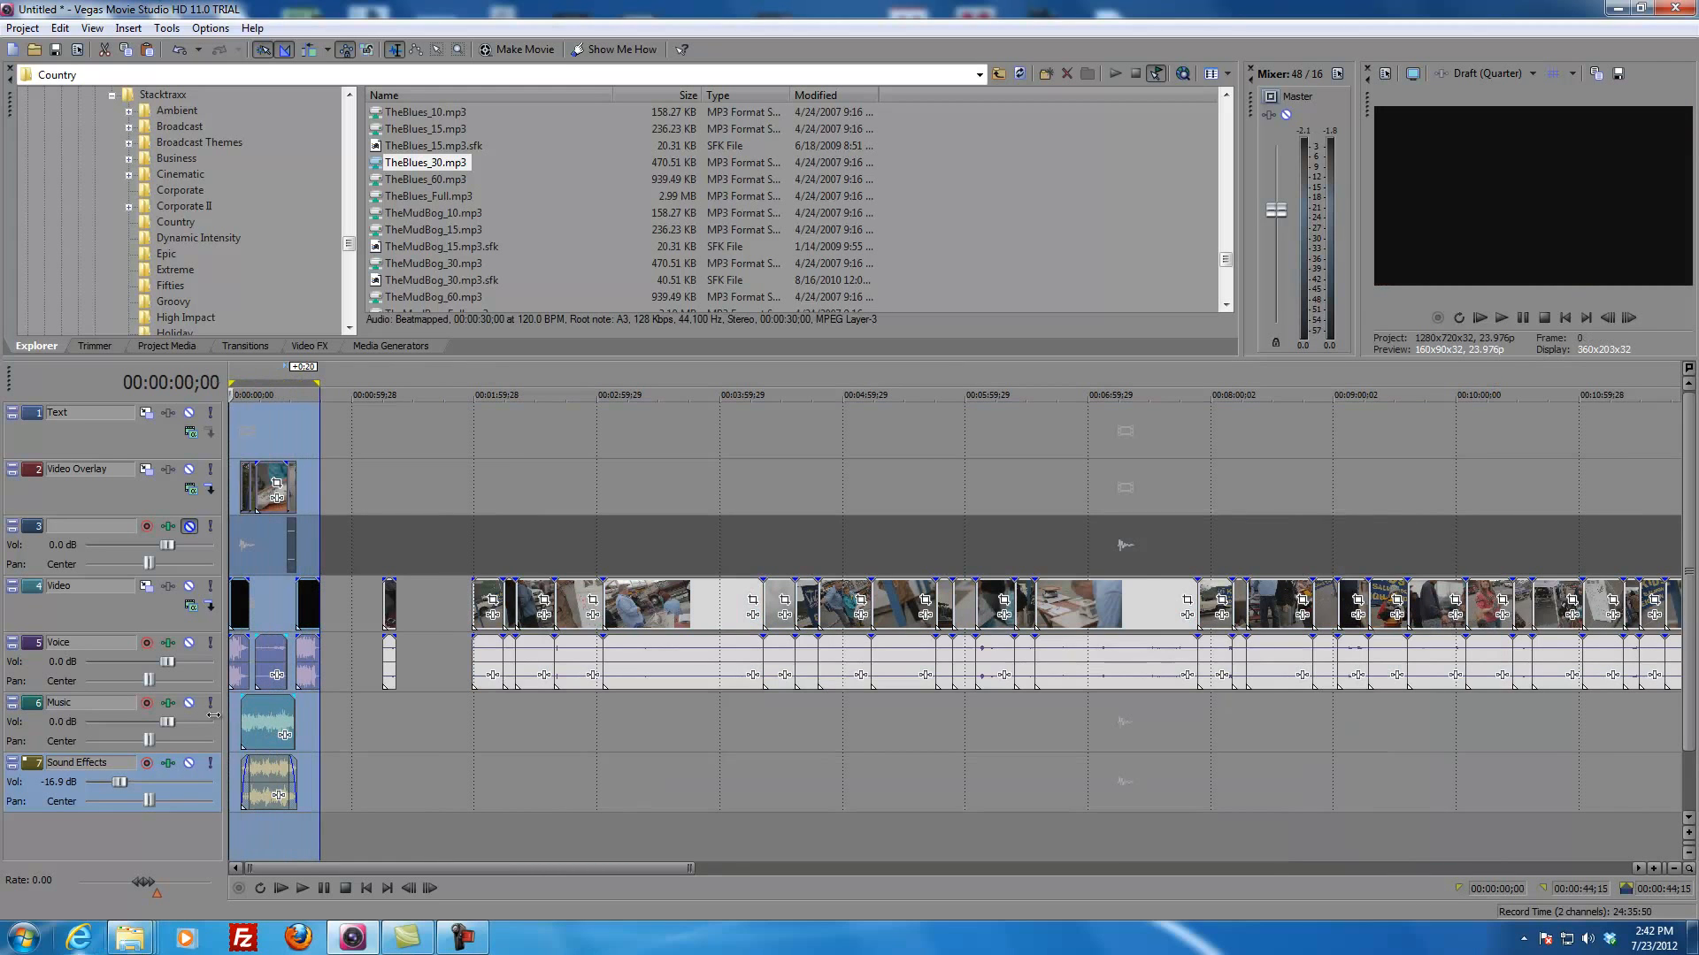
{"action": "scroll", "coordinate": [292, 713], "scroll_direction": "up", "scroll_amount": 4}
{"action": "scroll", "coordinate": [318, 715], "scroll_direction": "up", "scroll_amount": 3}
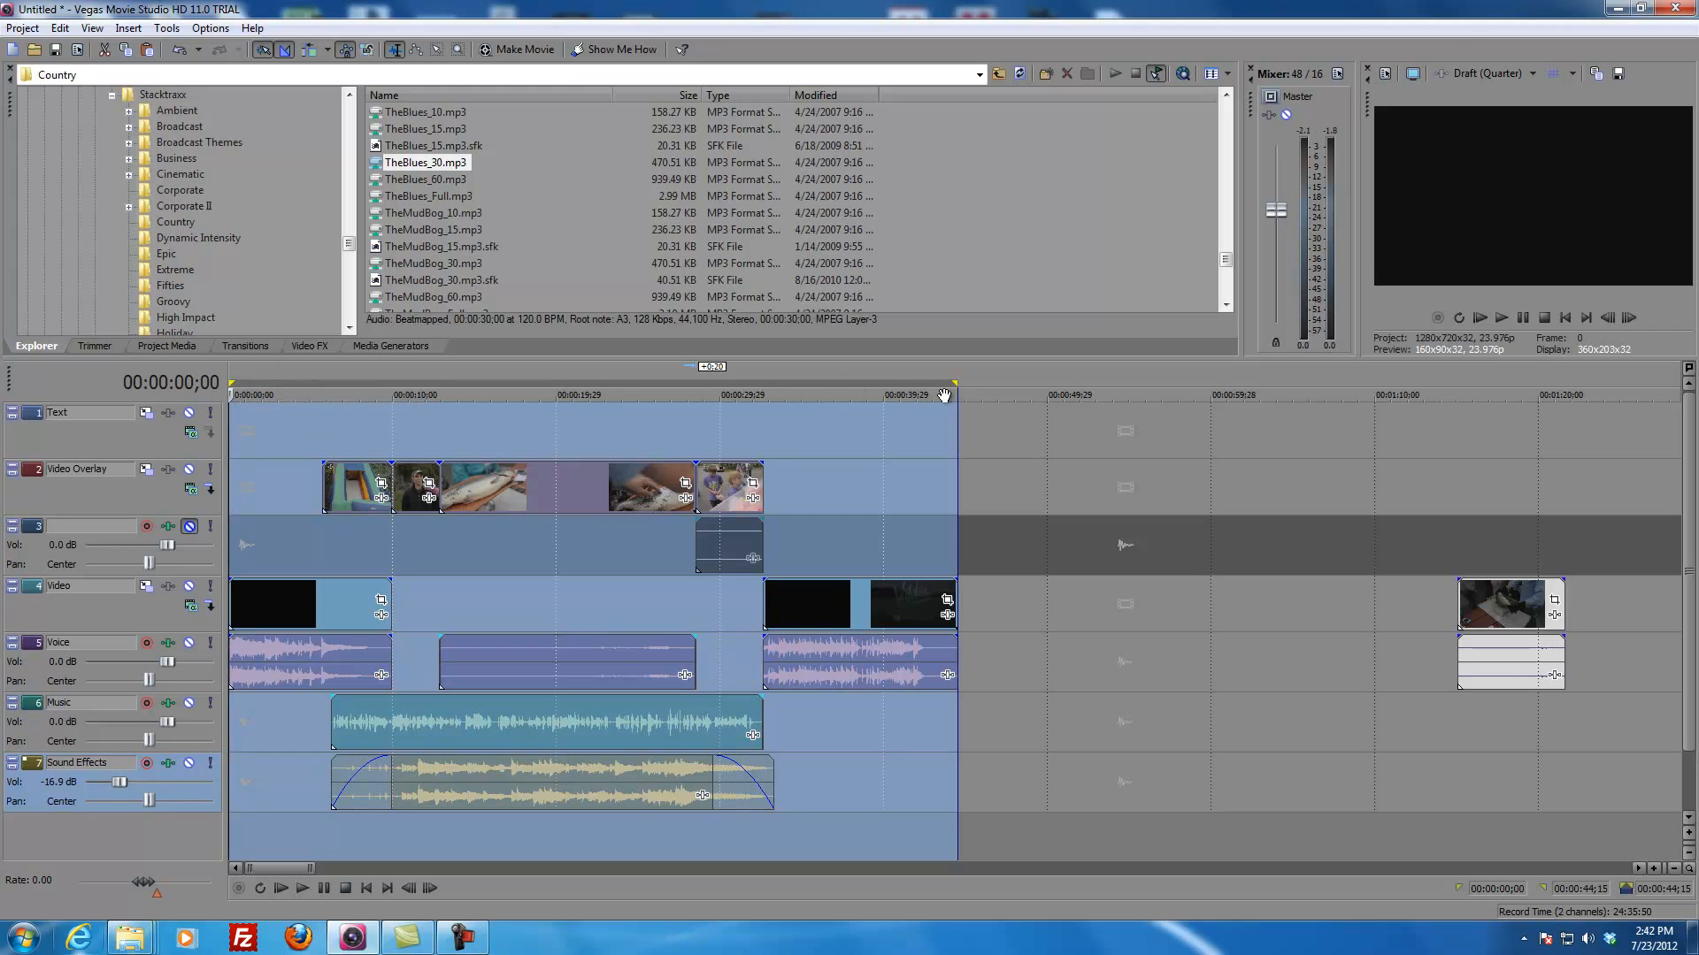
{"action": "scroll", "coordinate": [731, 661], "scroll_direction": "down", "scroll_amount": 6}
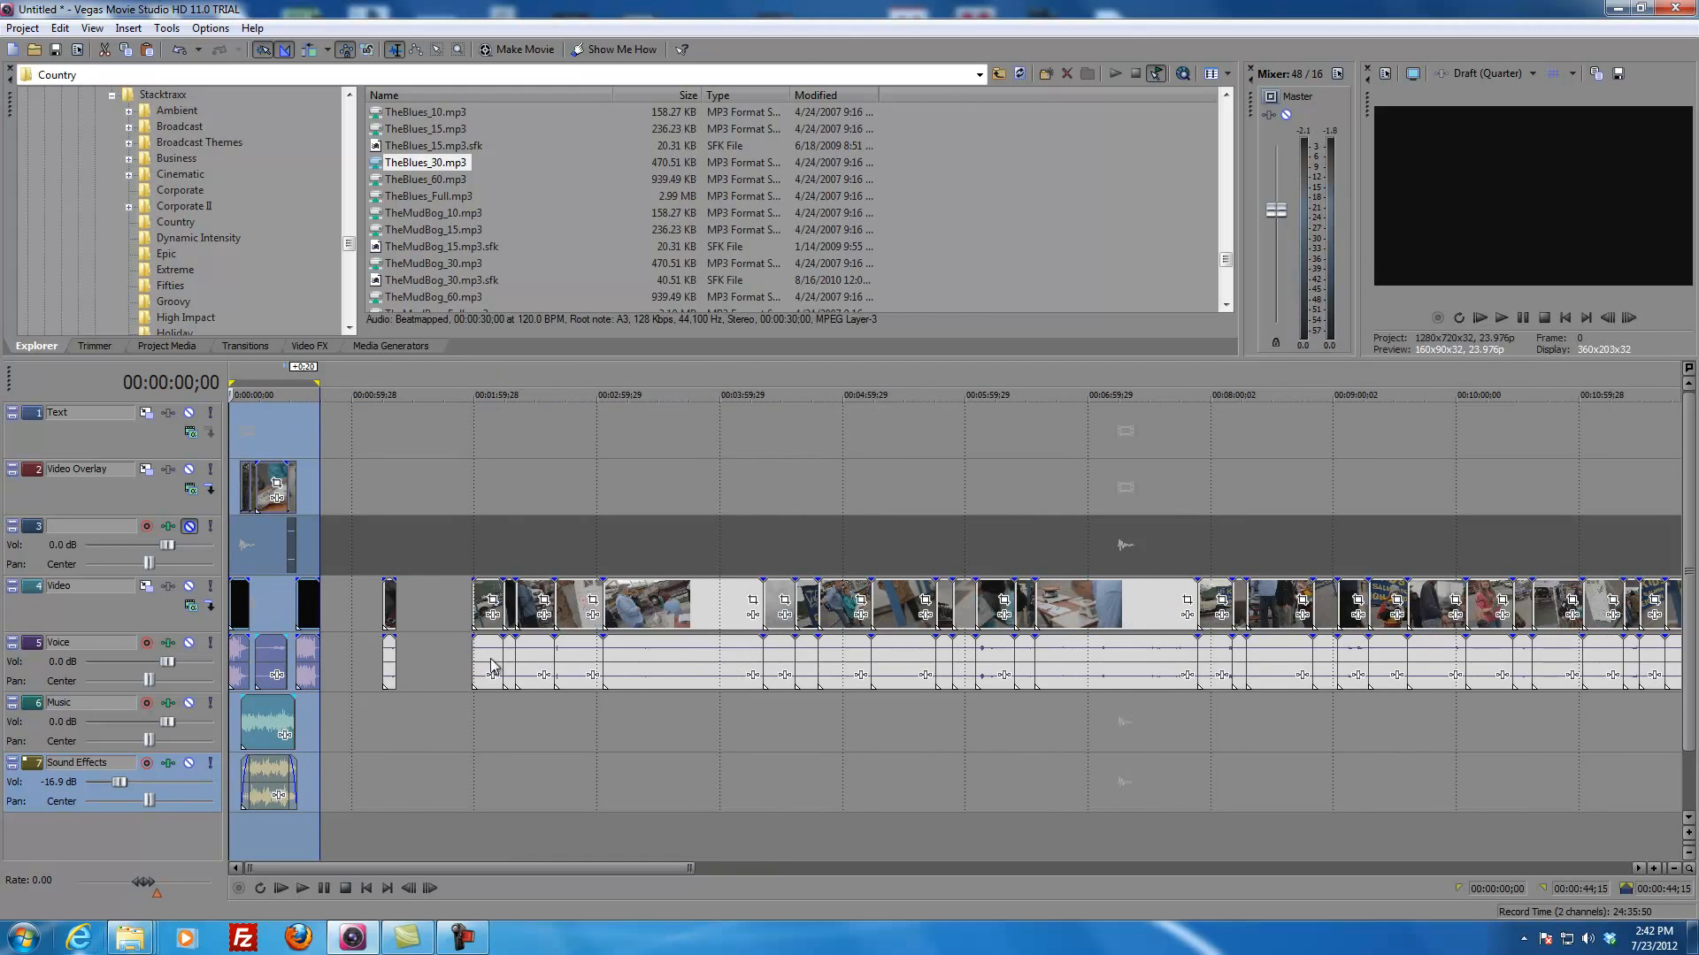
Step: Start a Render As export of the selected range and set the output folder to the Desktop
{"action": "scroll", "coordinate": [646, 650], "scroll_direction": "up", "scroll_amount": 6}
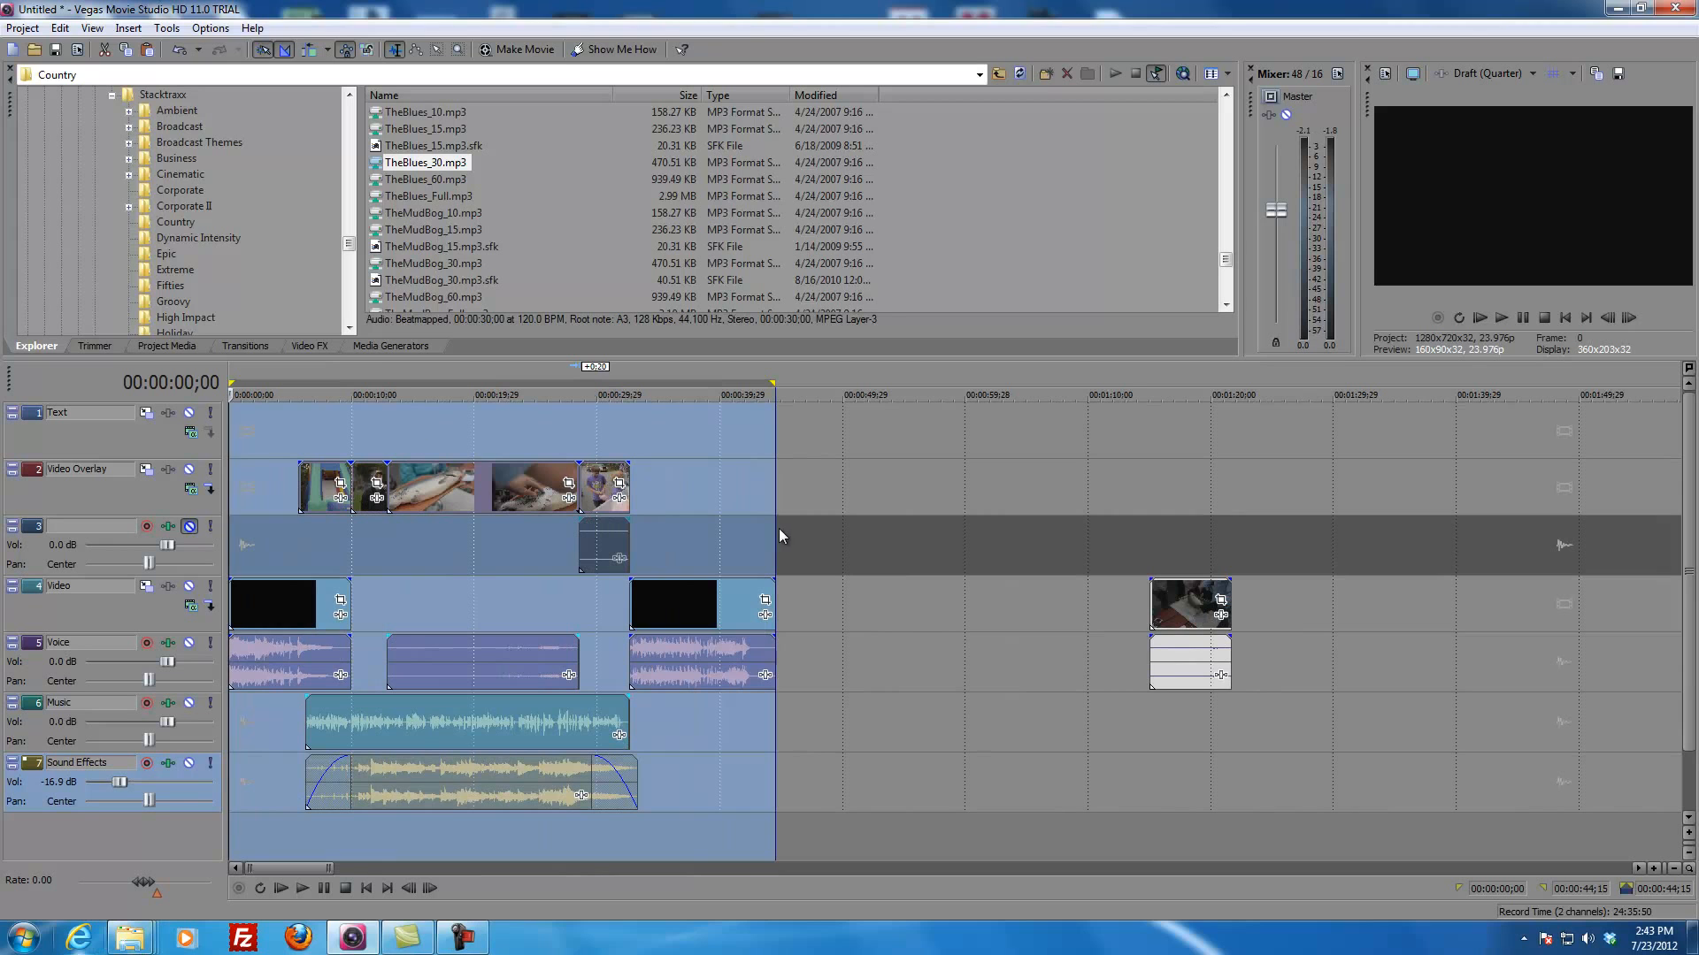
{"action": "left_click", "coordinate": [16, 31]}
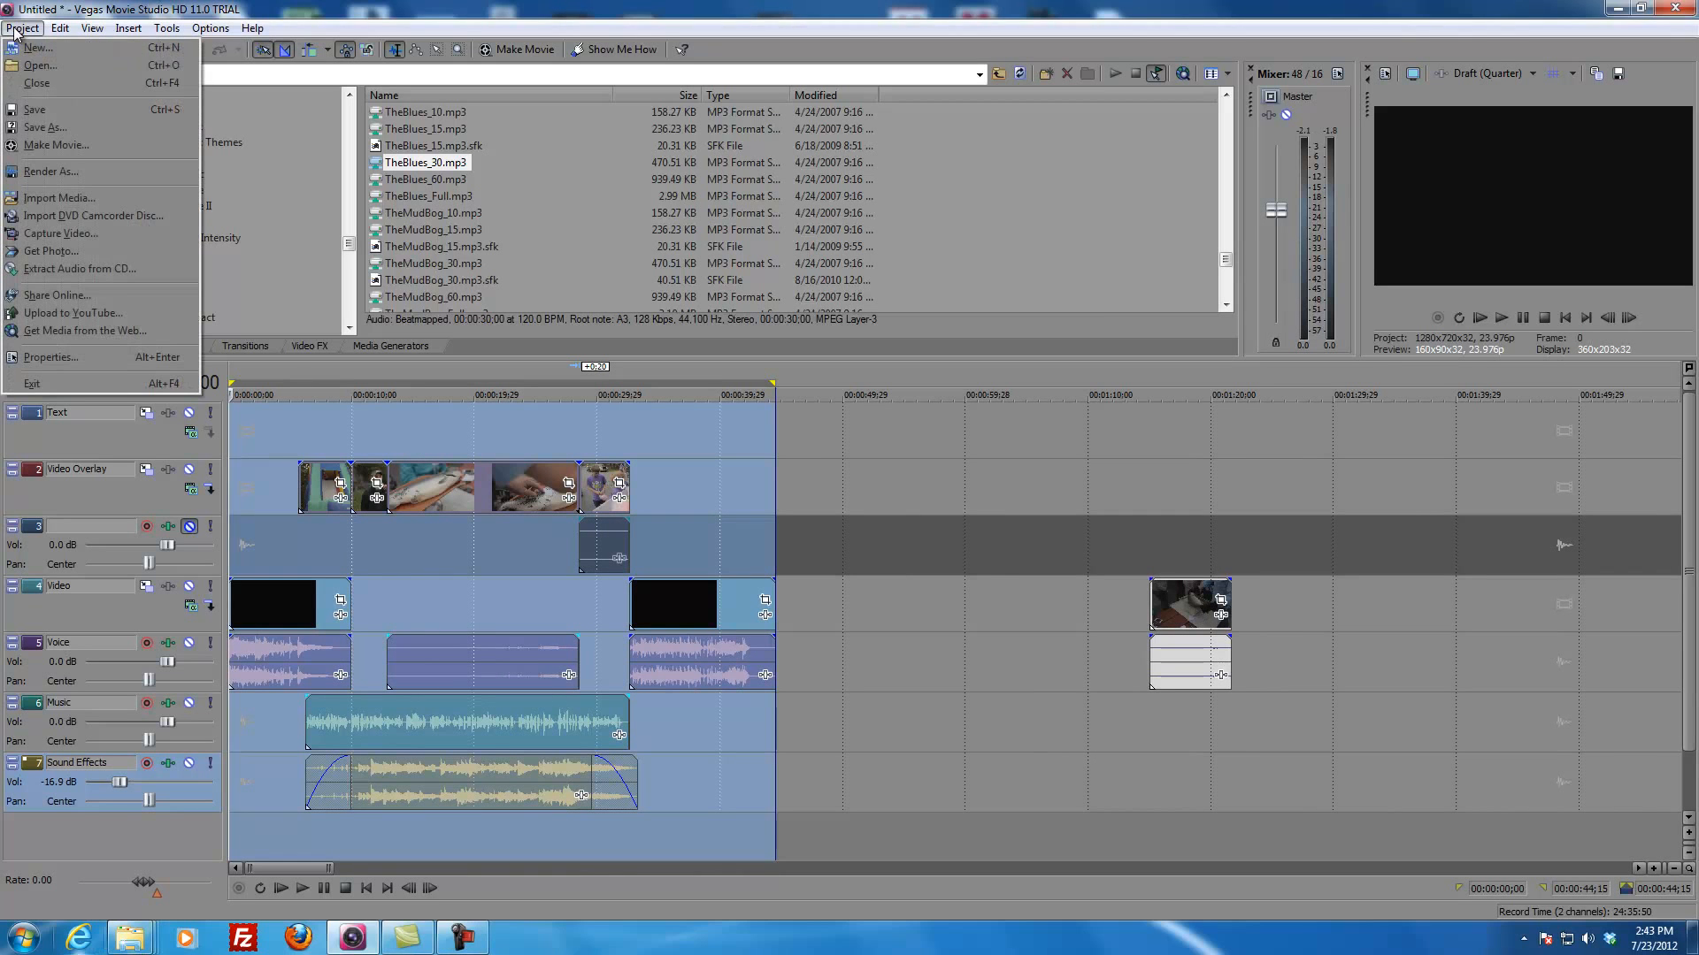
{"action": "left_click", "coordinate": [26, 172]}
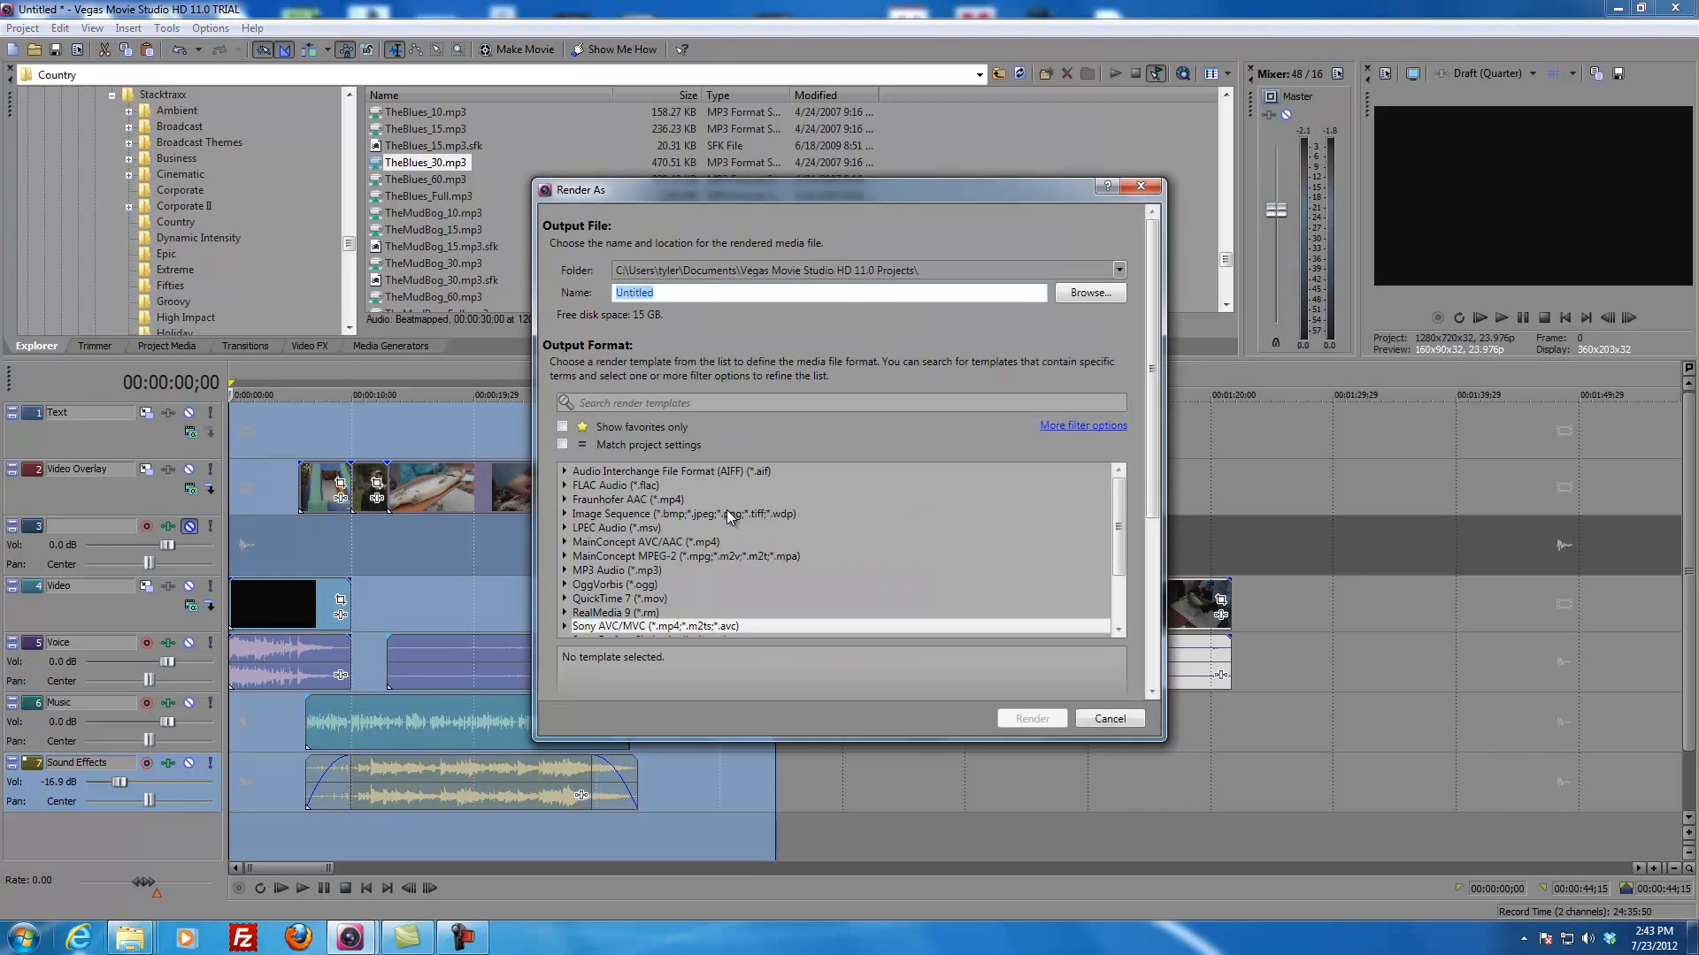
{"action": "left_click", "coordinate": [1079, 292]}
{"action": "left_click", "coordinate": [679, 335]}
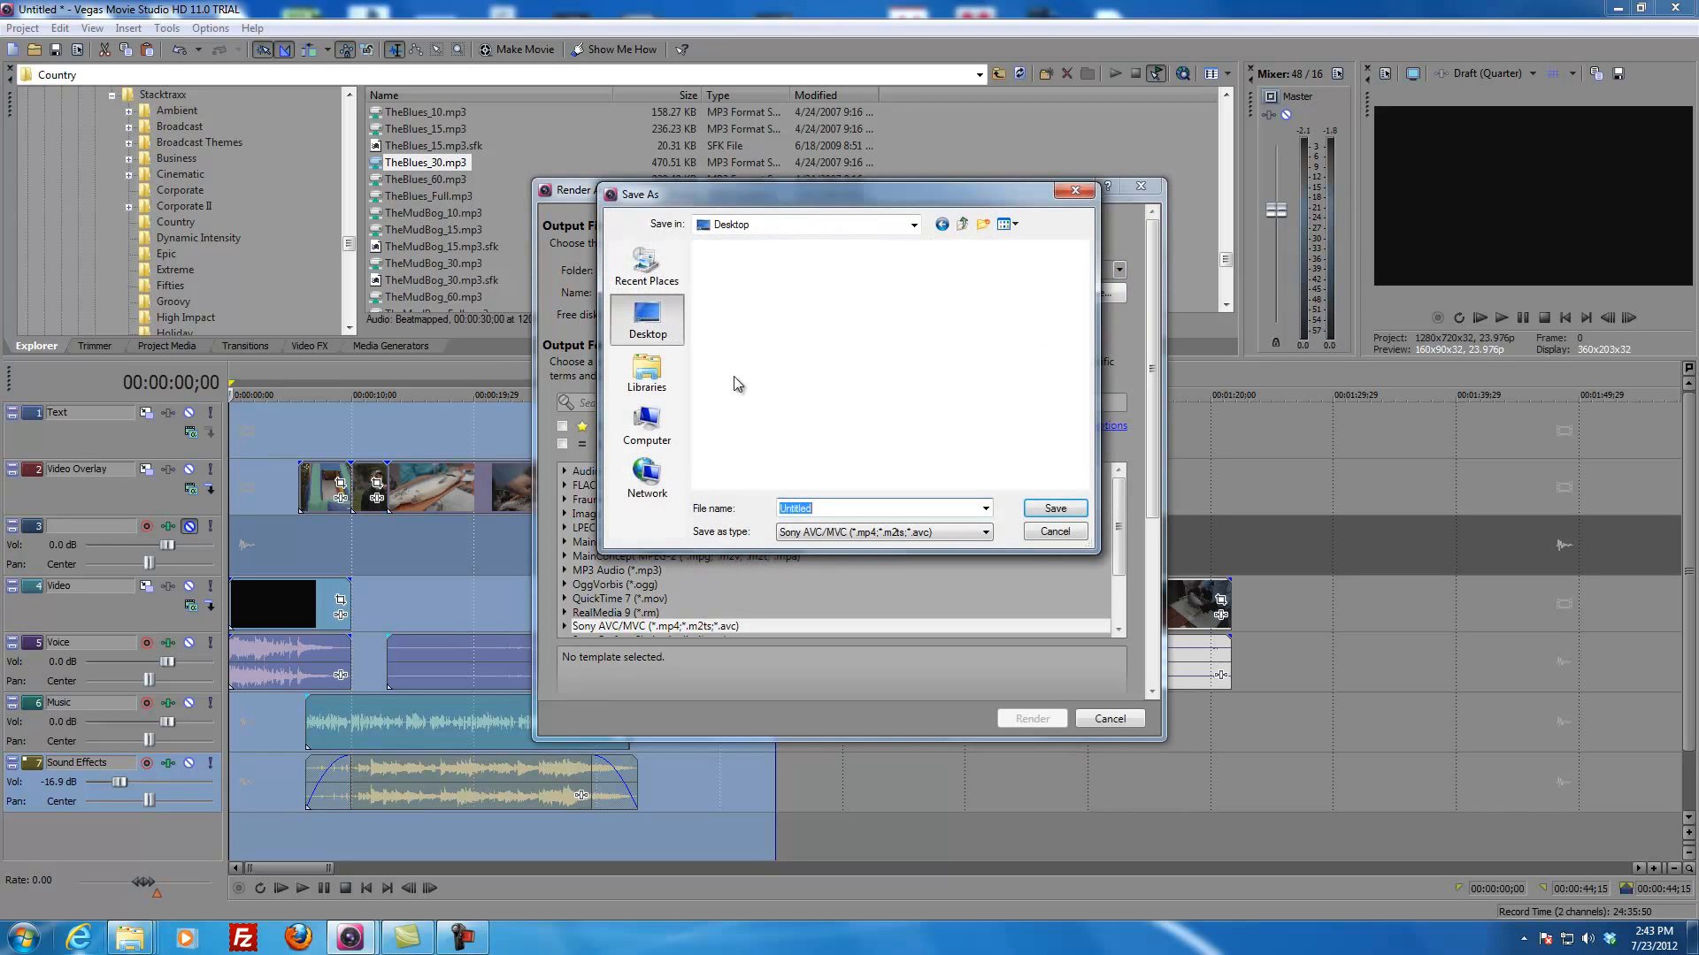
{"action": "left_click", "coordinate": [1053, 508]}
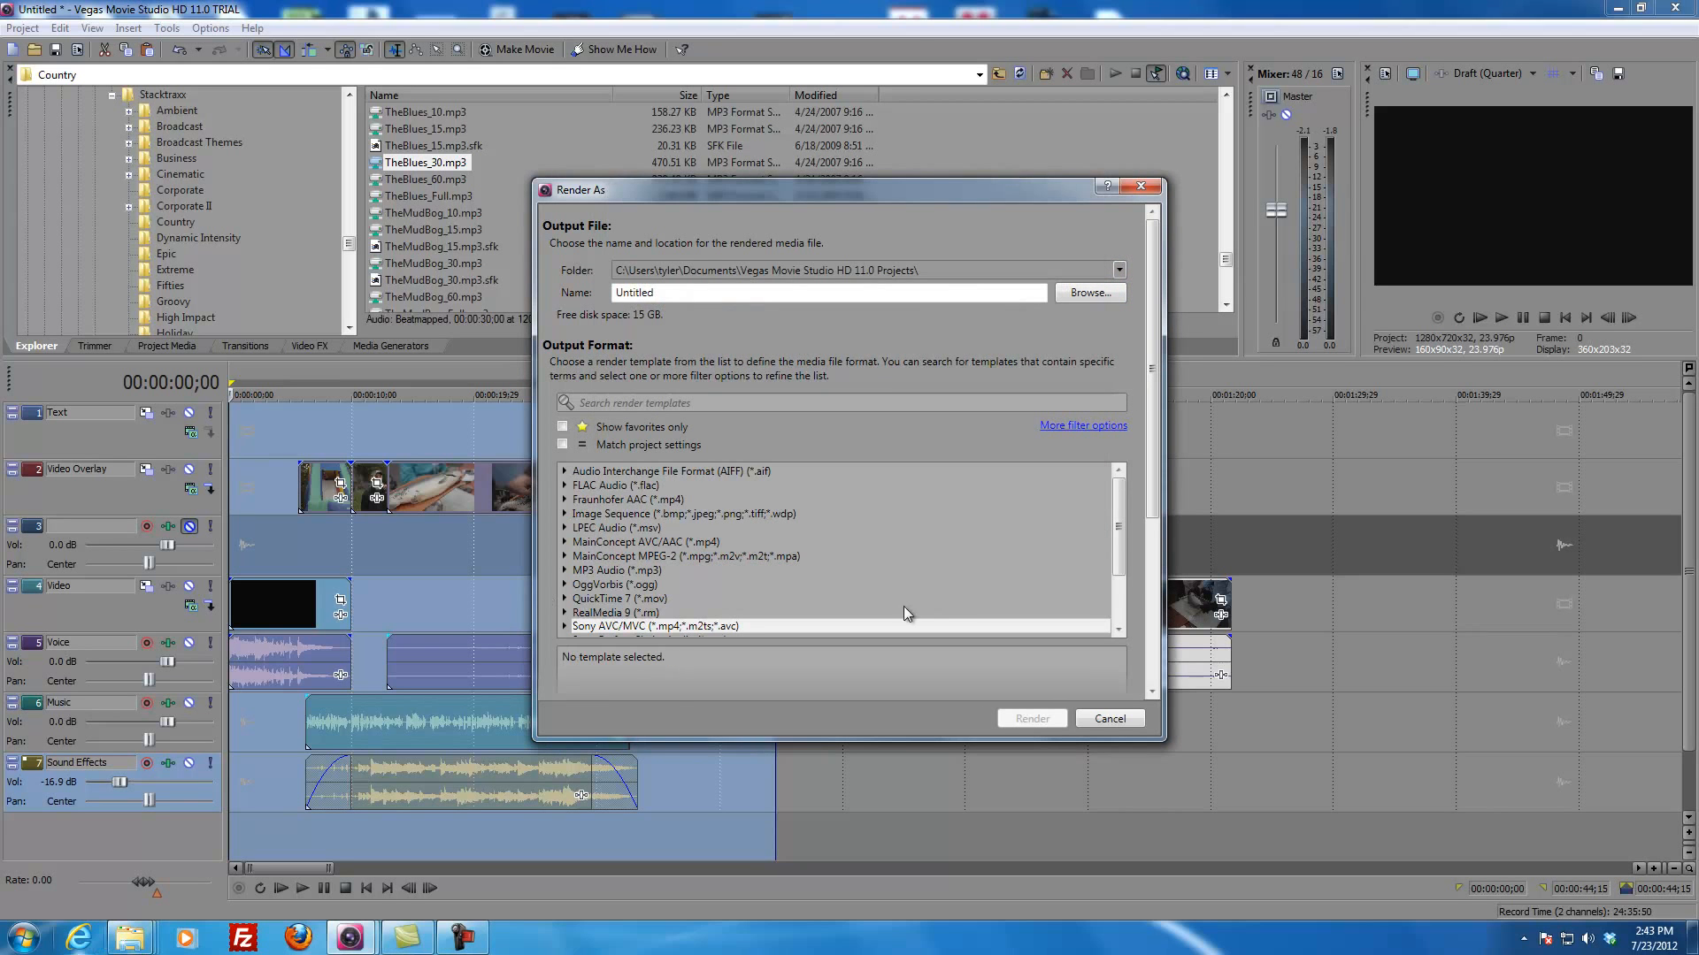
Step: Choose the 6.4 Mbps HD 1080-24p Video template under Windows Media Video V11 as the render format
{"action": "scroll", "coordinate": [1120, 517], "scroll_direction": "down", "scroll_amount": 2}
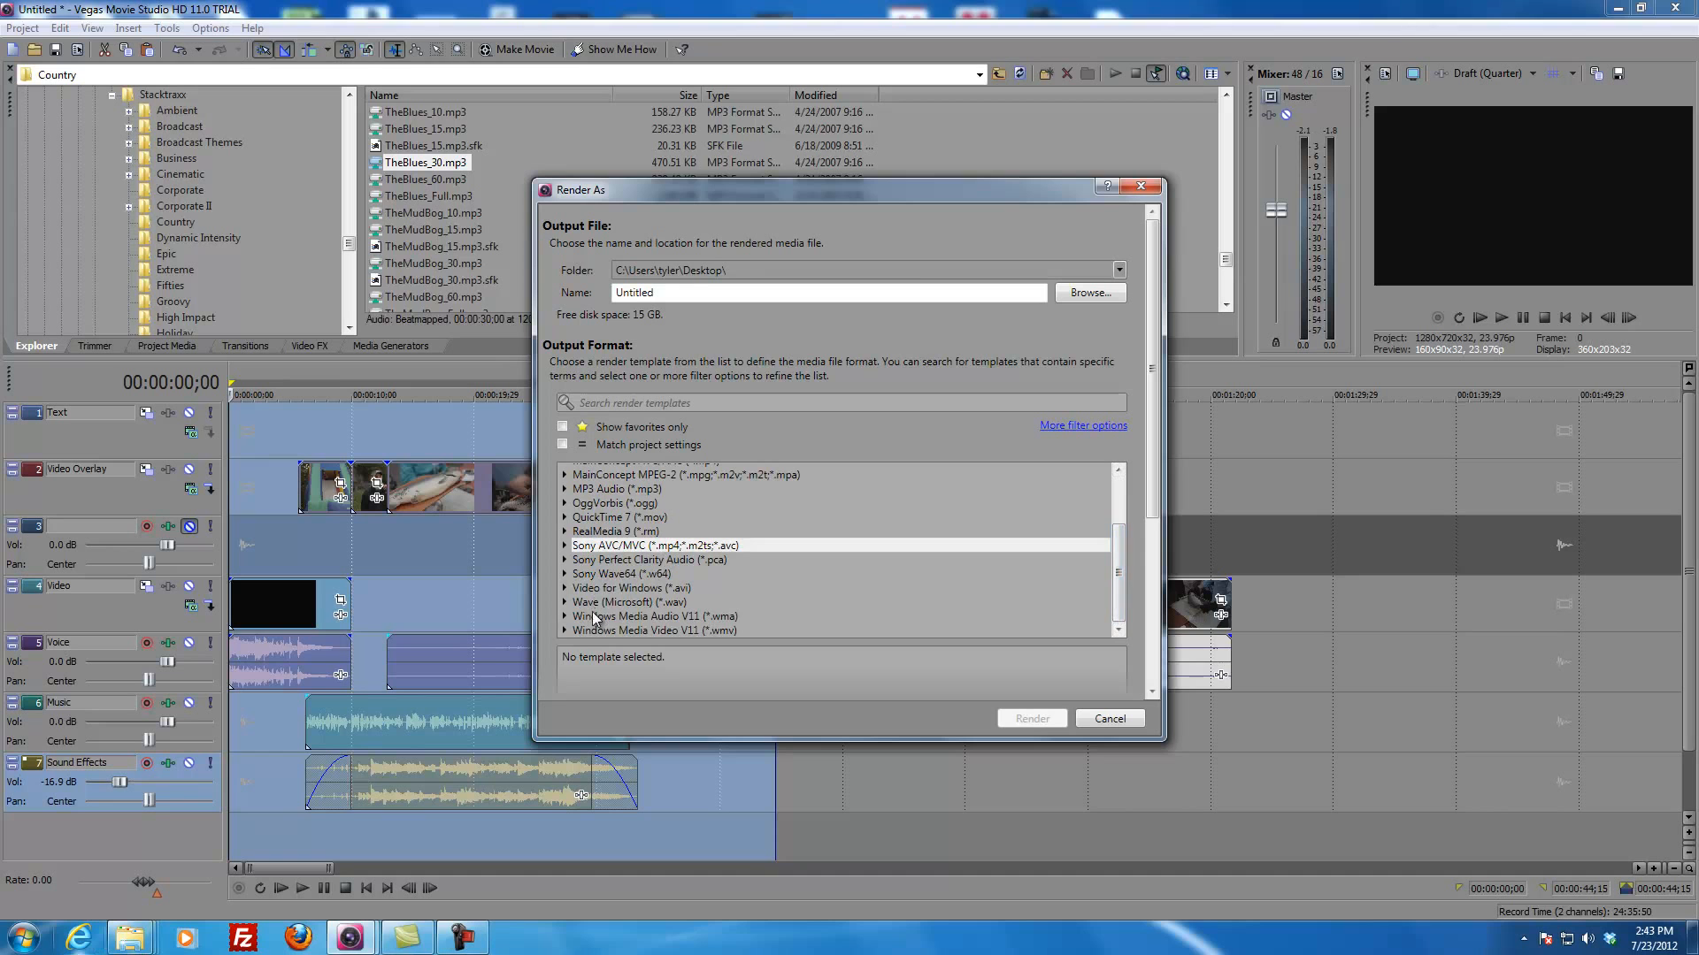
{"action": "left_click", "coordinate": [565, 629]}
{"action": "left_click_drag", "start_coordinate": [1118, 533], "coordinate": [1119, 626]}
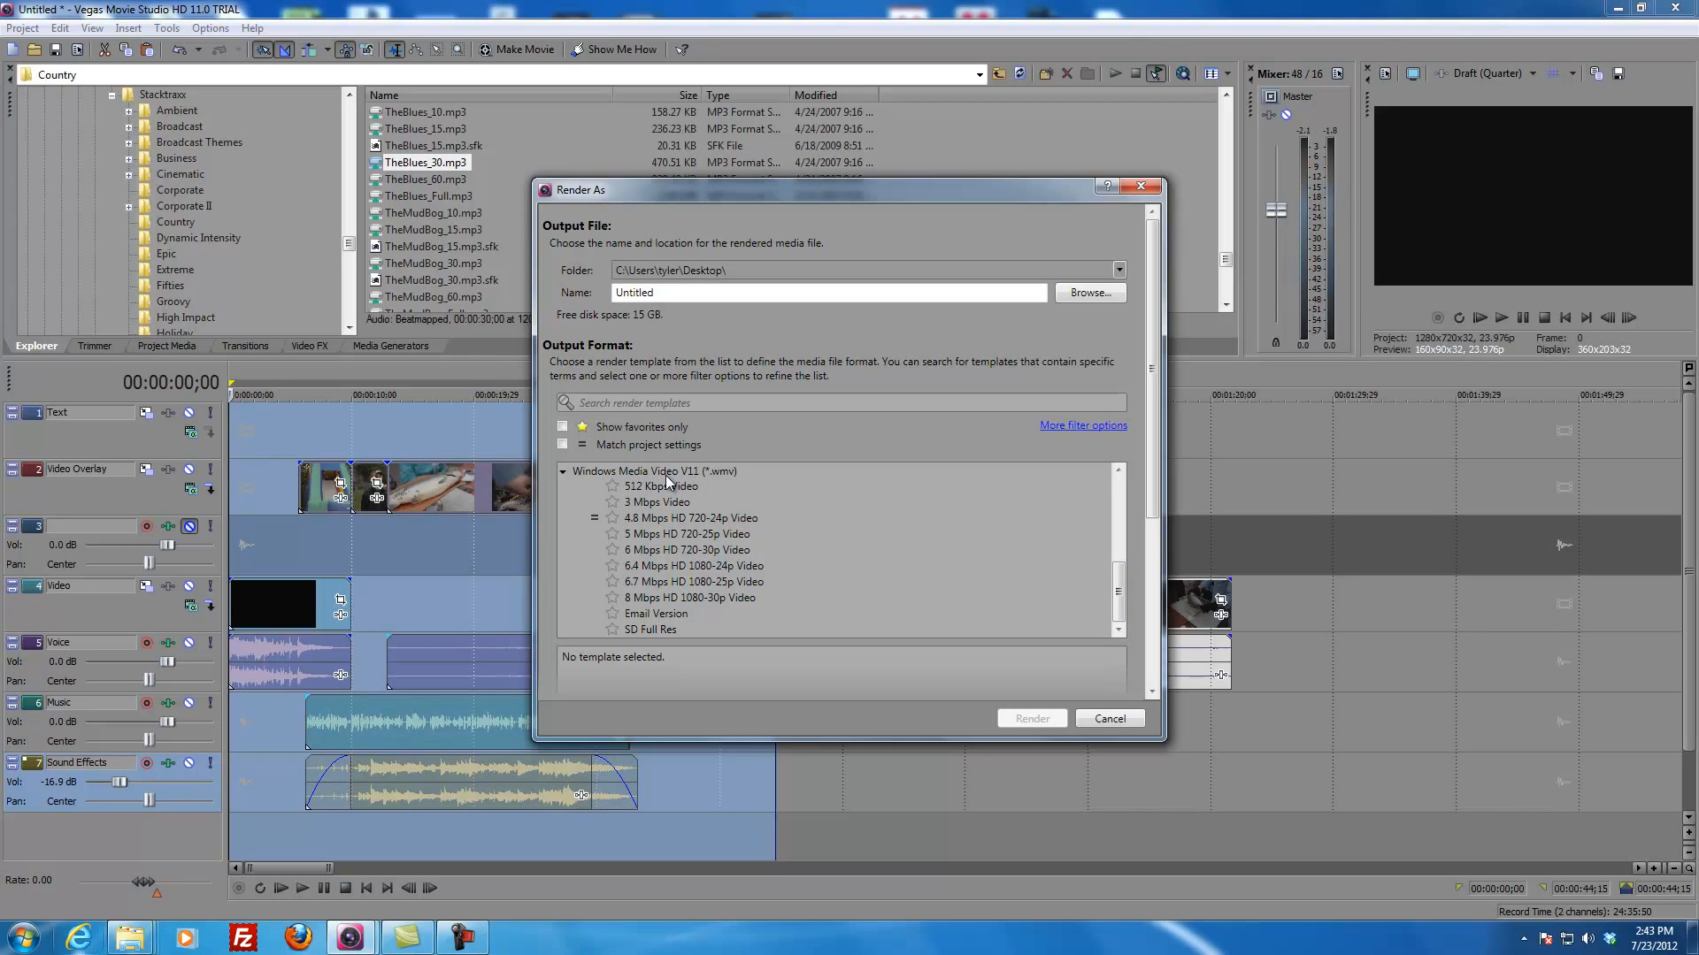
{"action": "left_click_drag", "start_coordinate": [1117, 605], "coordinate": [1133, 515]}
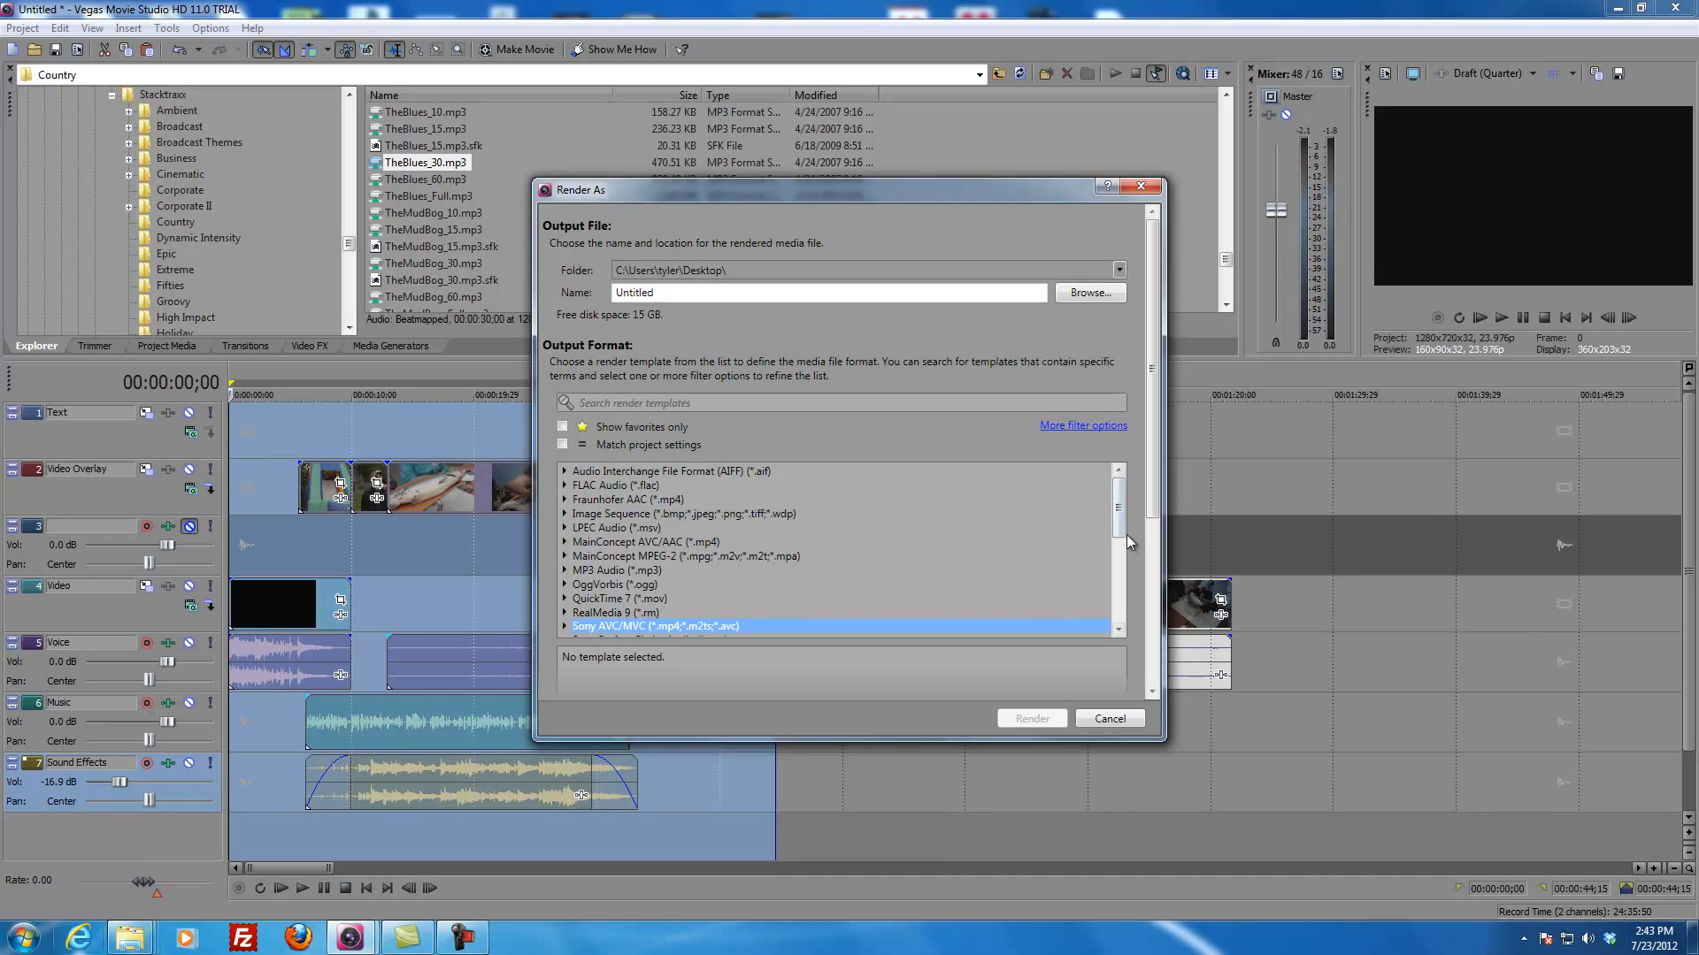
{"action": "left_click_drag", "start_coordinate": [1115, 531], "coordinate": [1101, 609]}
{"action": "left_click", "coordinate": [727, 483]}
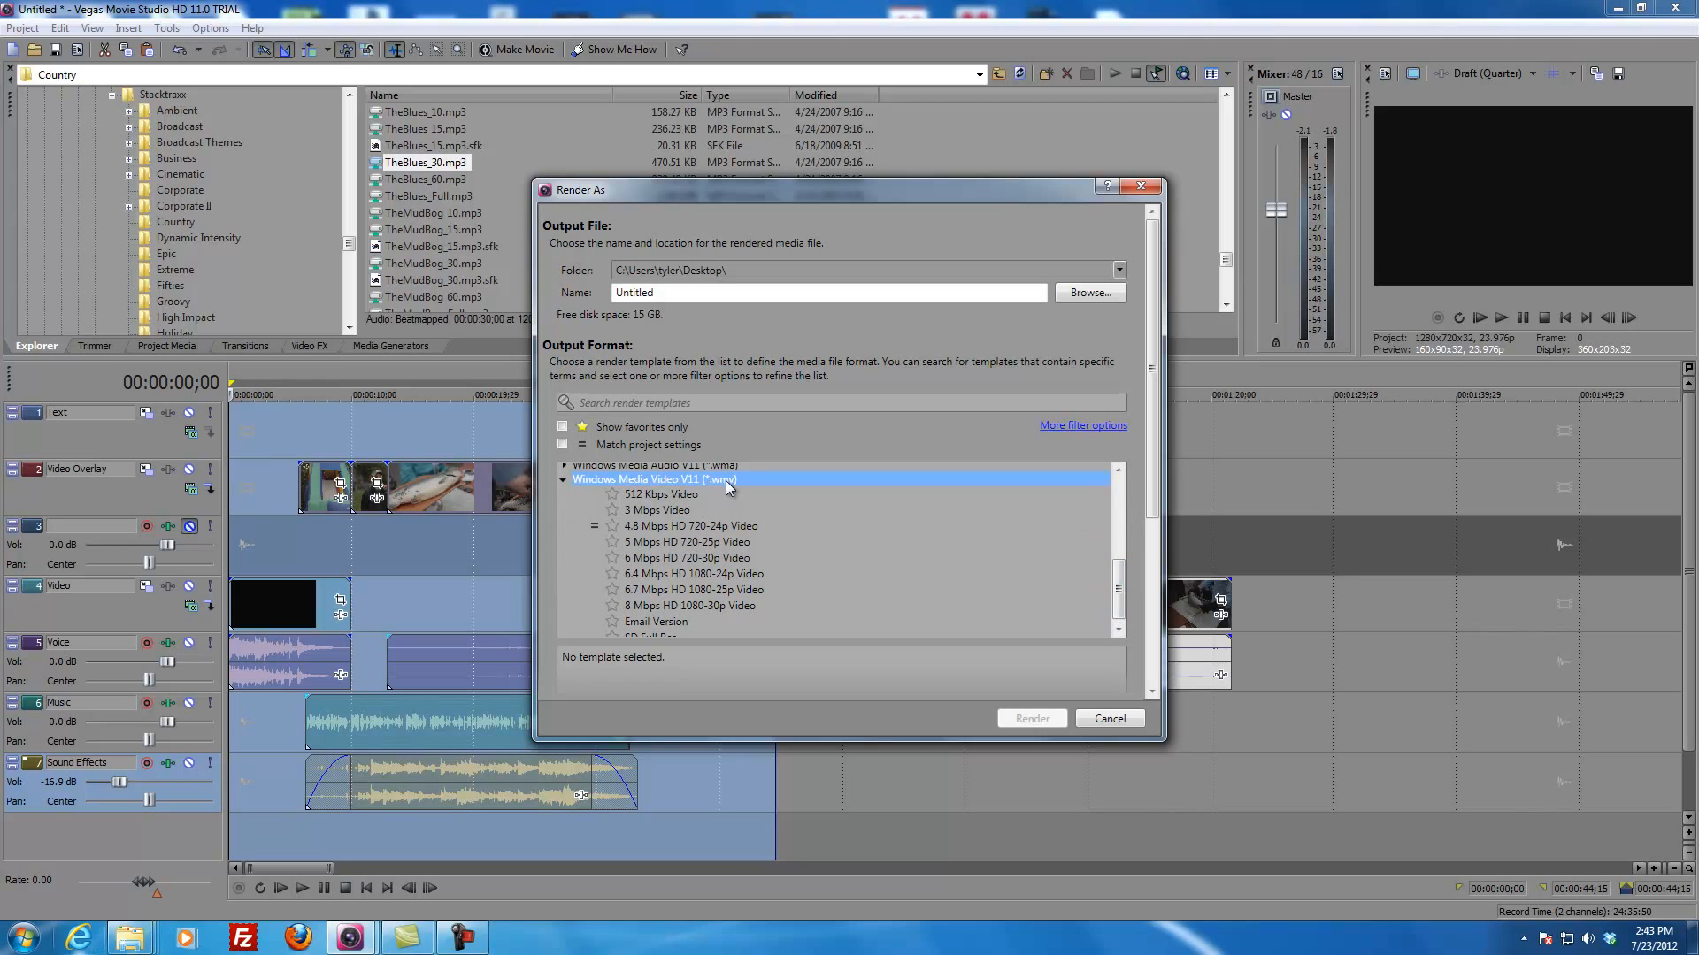
{"action": "left_click_drag", "start_coordinate": [1120, 585], "coordinate": [1120, 594]}
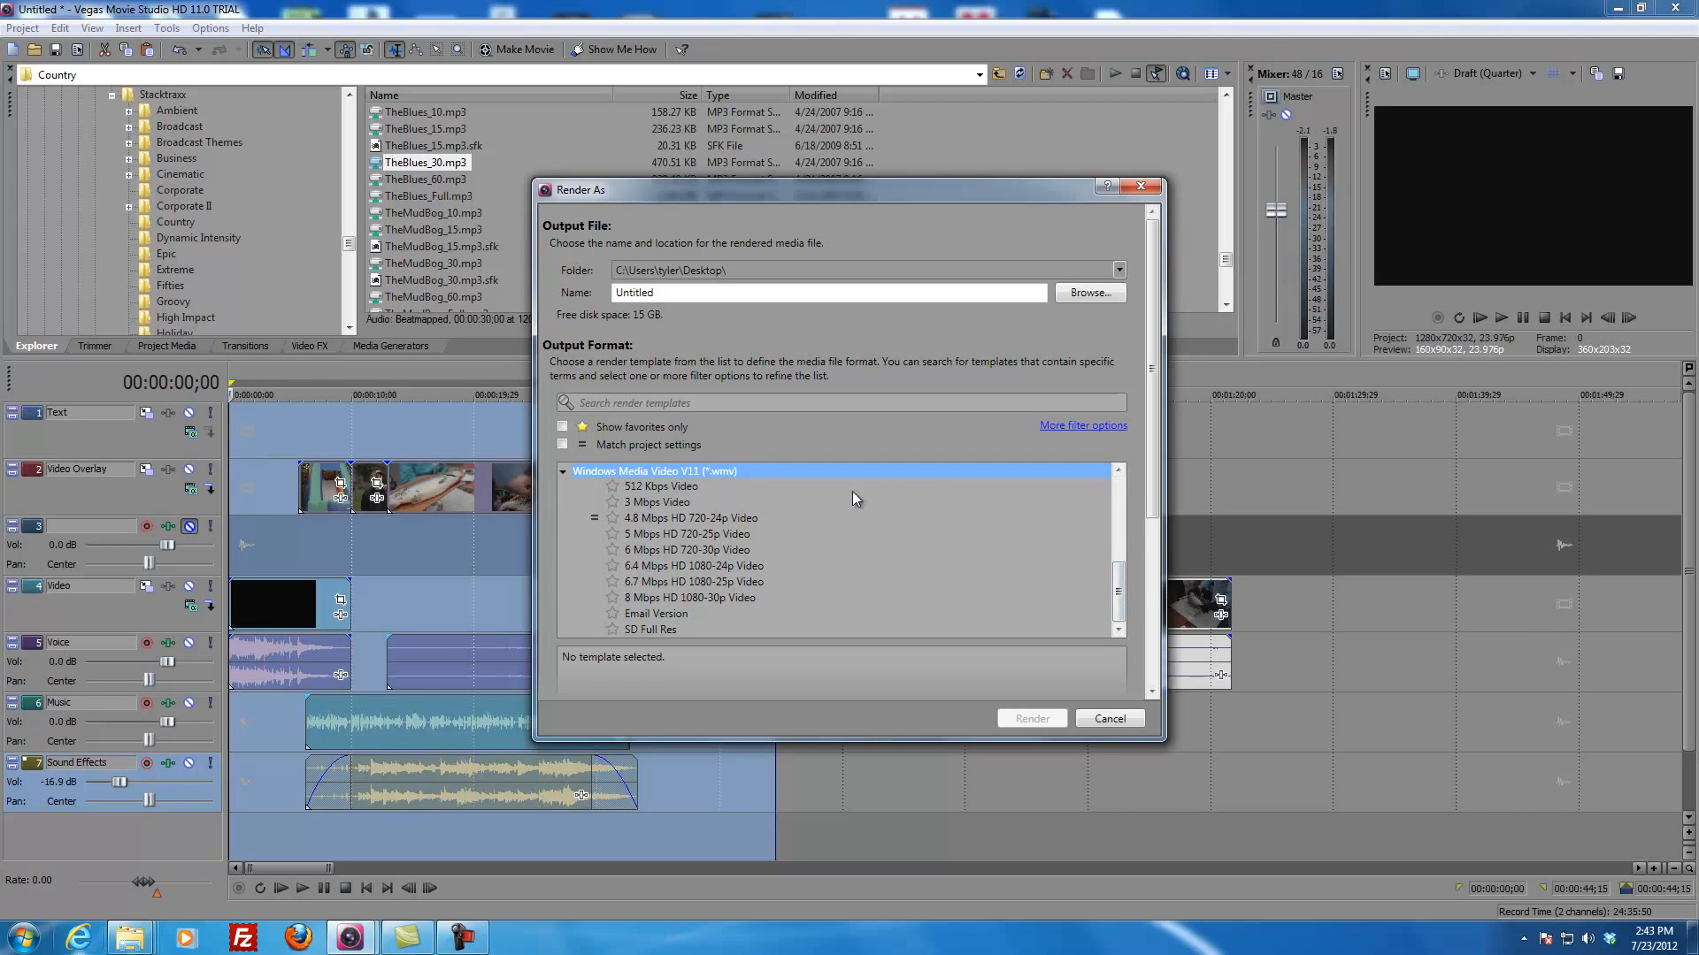
{"action": "left_click", "coordinate": [649, 566]}
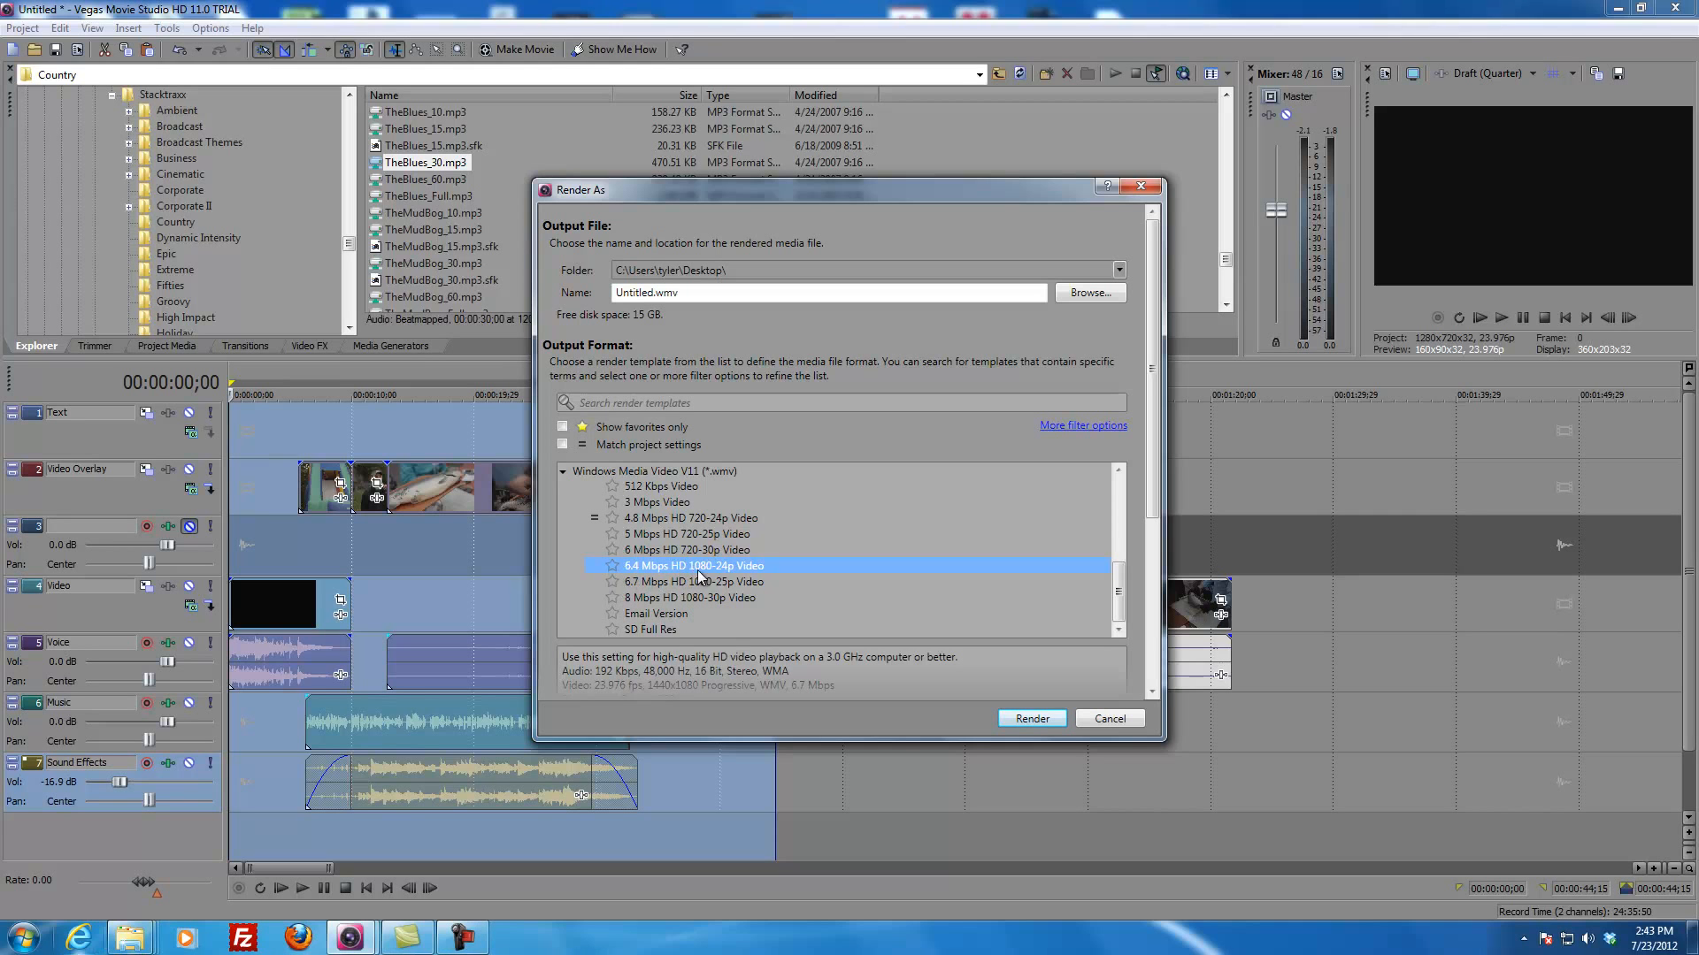
Step: Mark the 6.4 Mbps HD 1080-24p template as a favorite, show favorites only and select that template
{"action": "left_click", "coordinate": [616, 567]}
{"action": "left_click", "coordinate": [563, 429]}
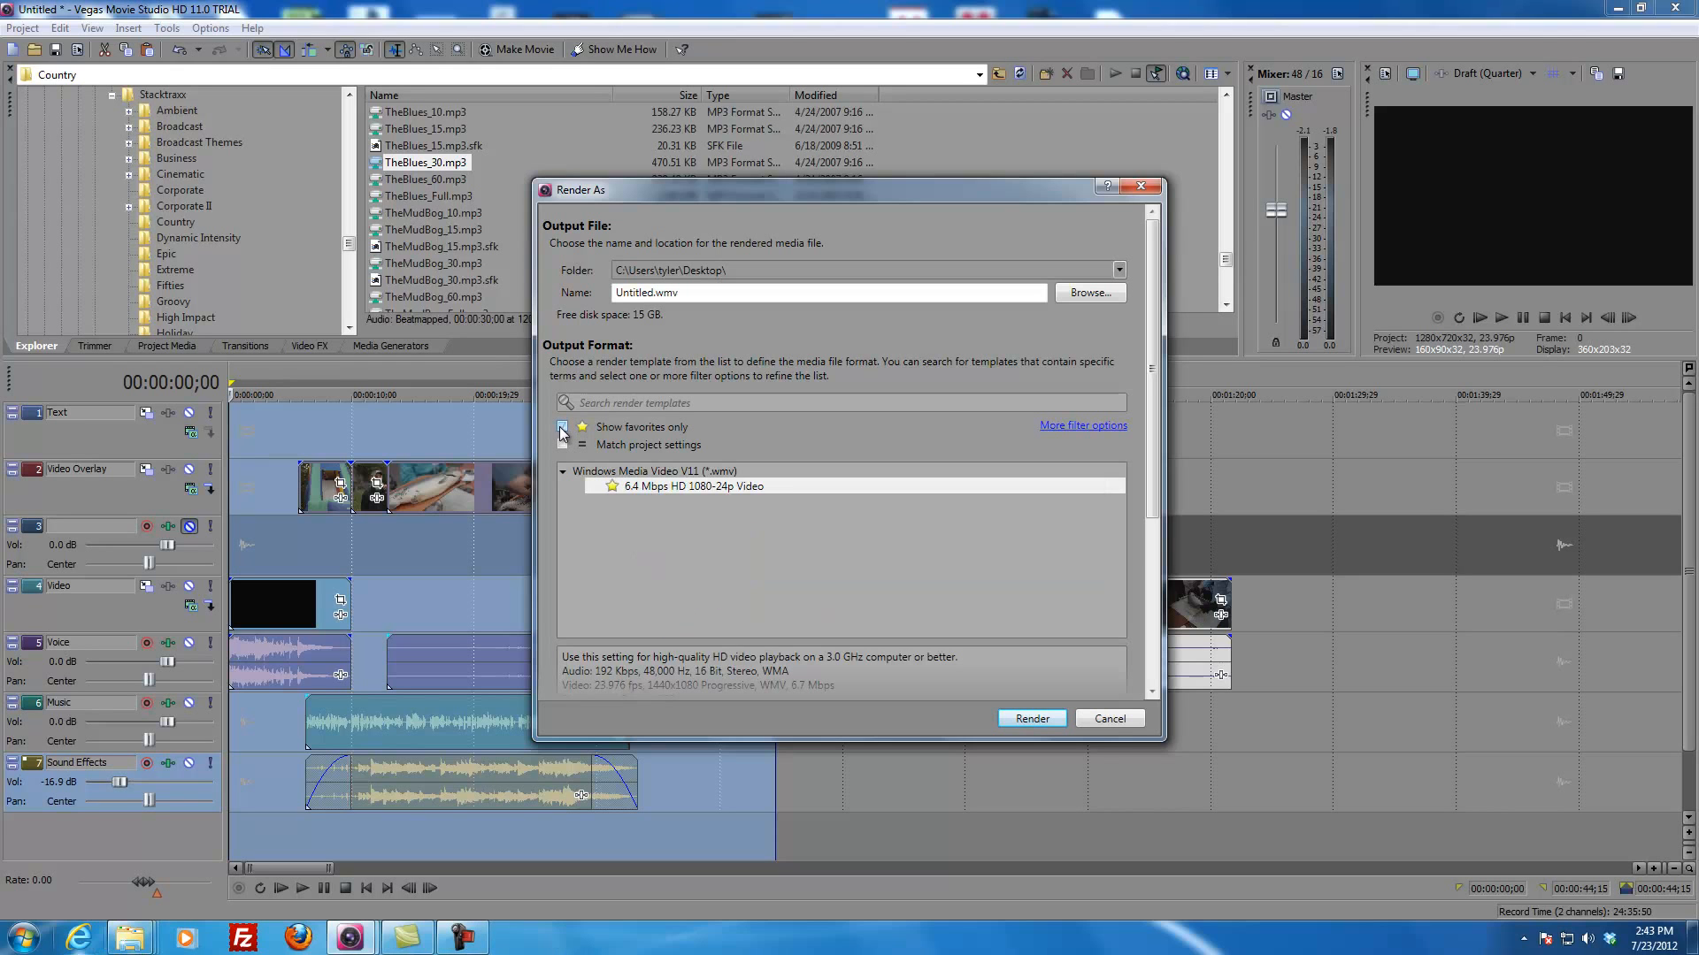
{"action": "left_click", "coordinate": [665, 488]}
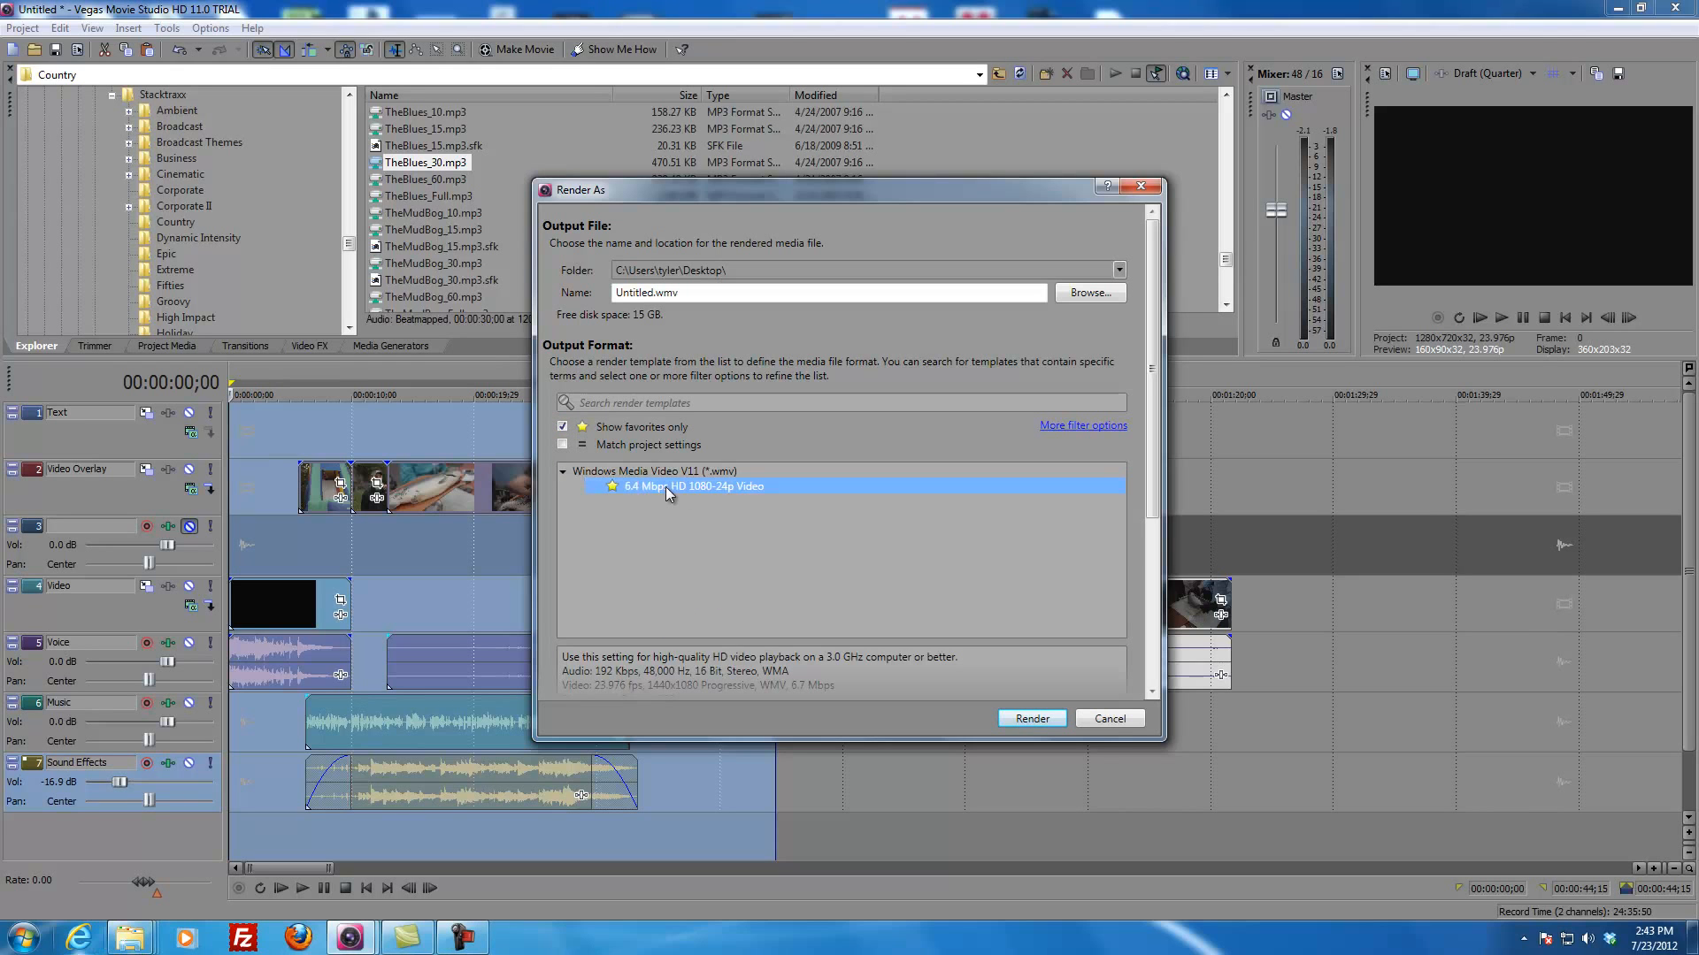
Step: Name the output file "kids derby test.wmv" and start rendering it
{"action": "left_click", "coordinate": [1032, 720]}
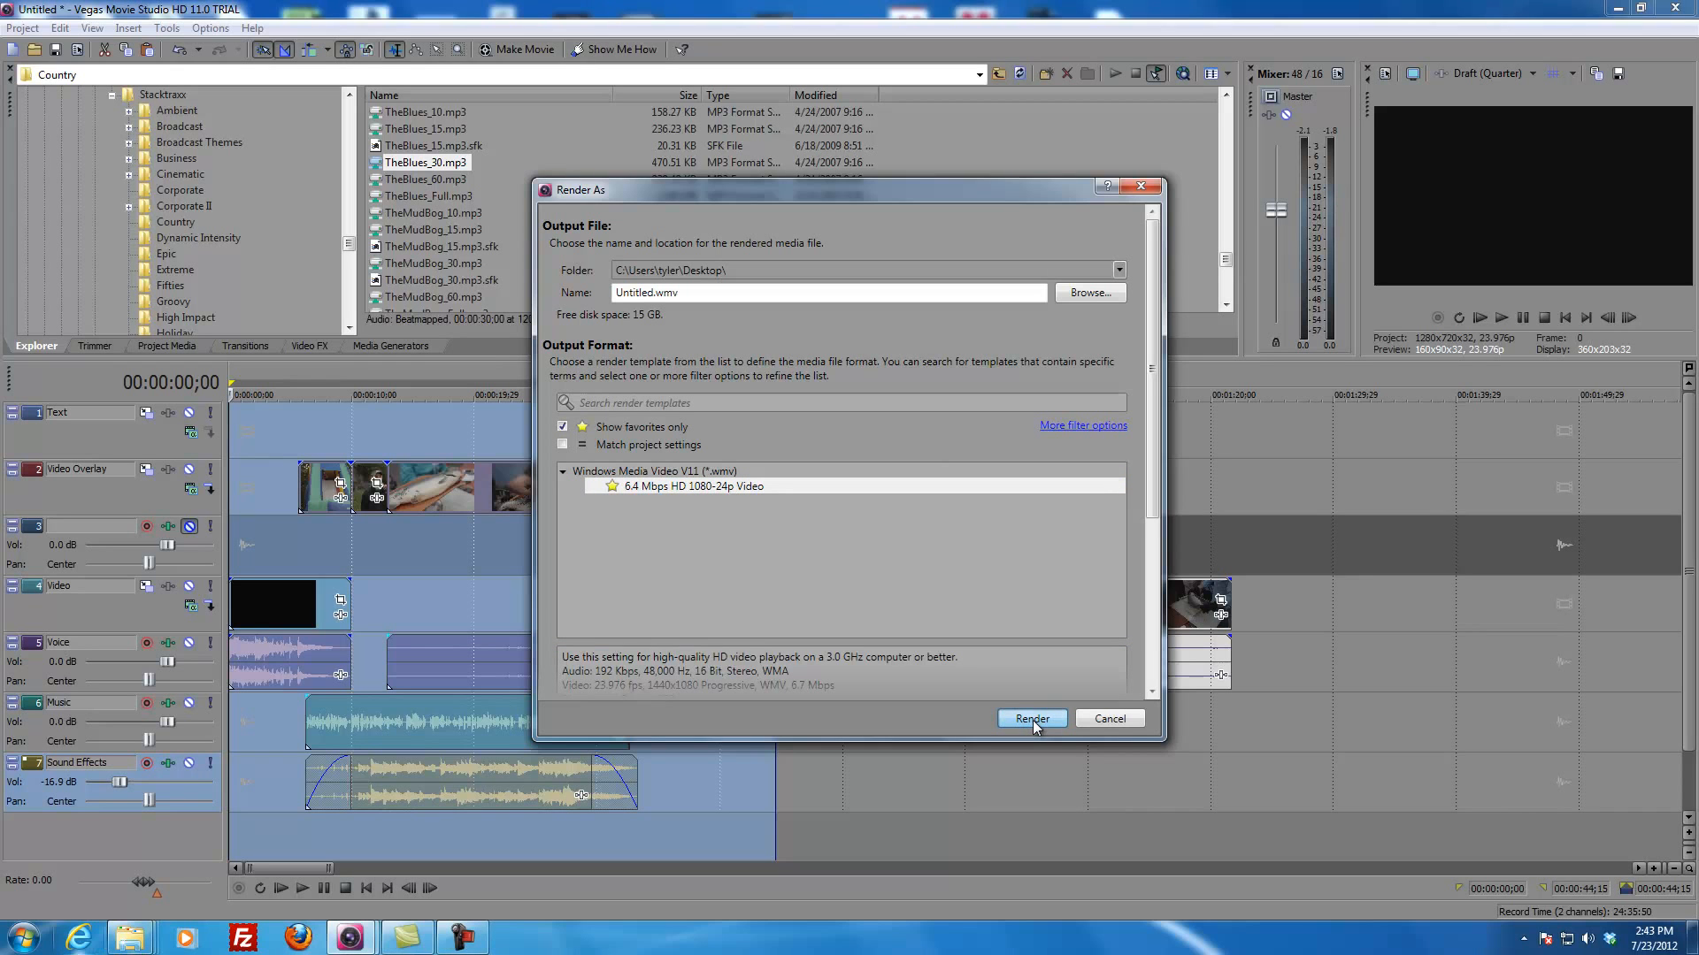
{"action": "left_click", "coordinate": [631, 292]}
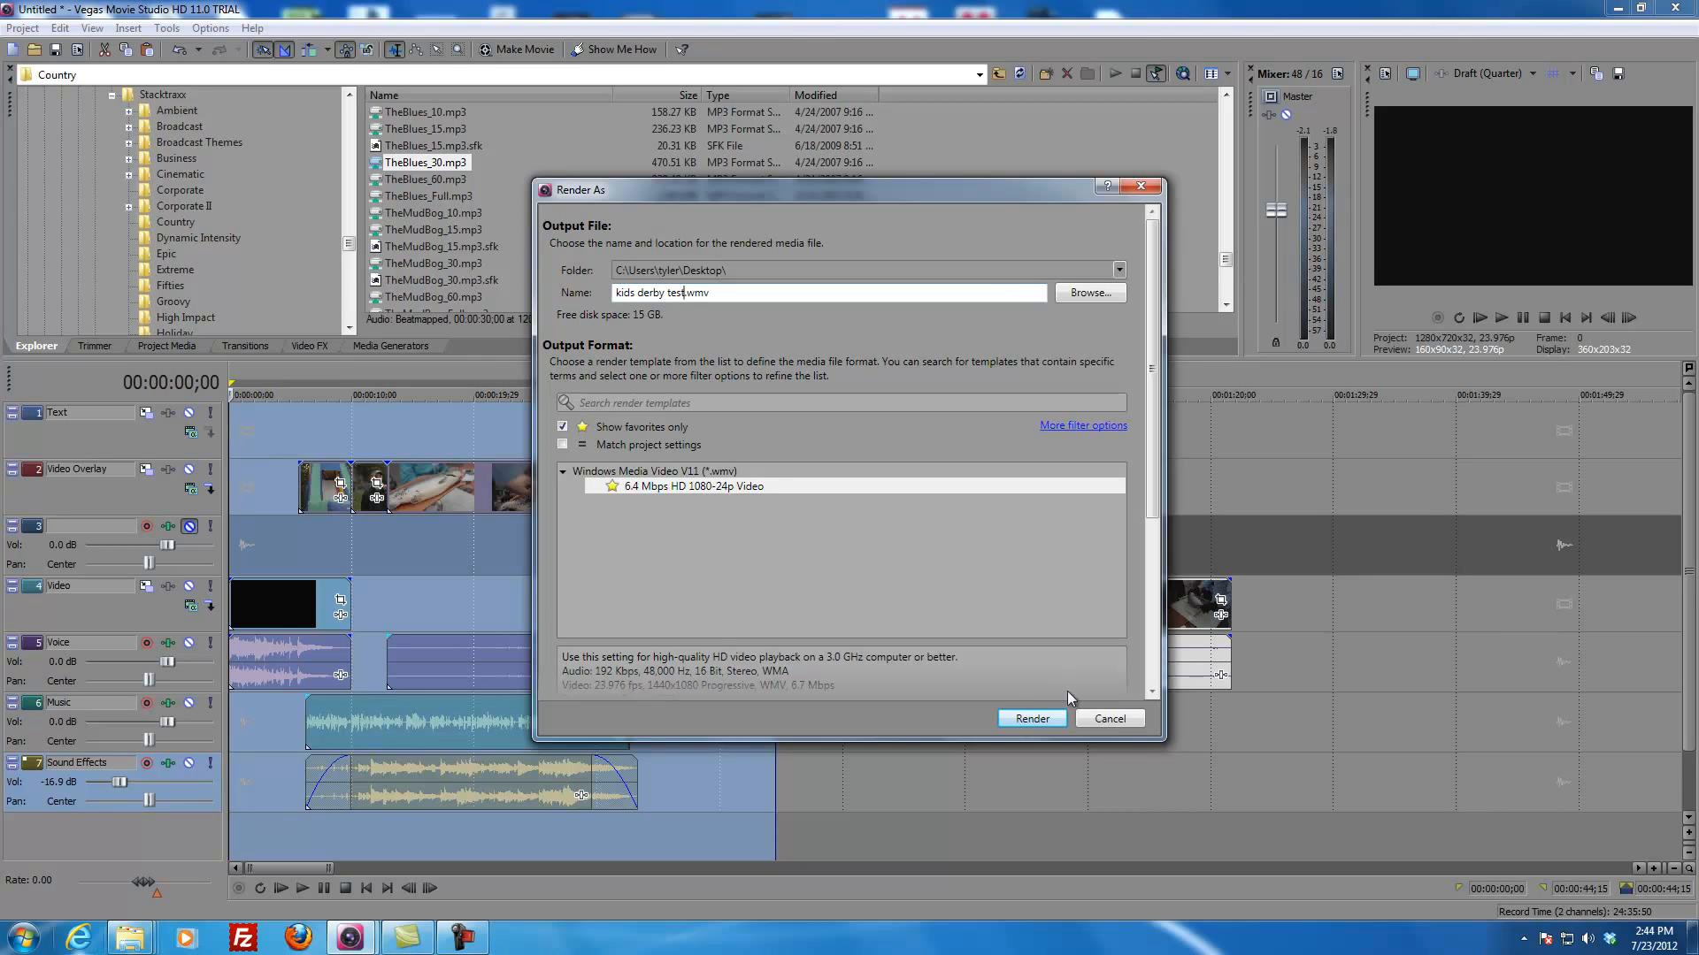
{"action": "left_click", "coordinate": [1016, 719]}
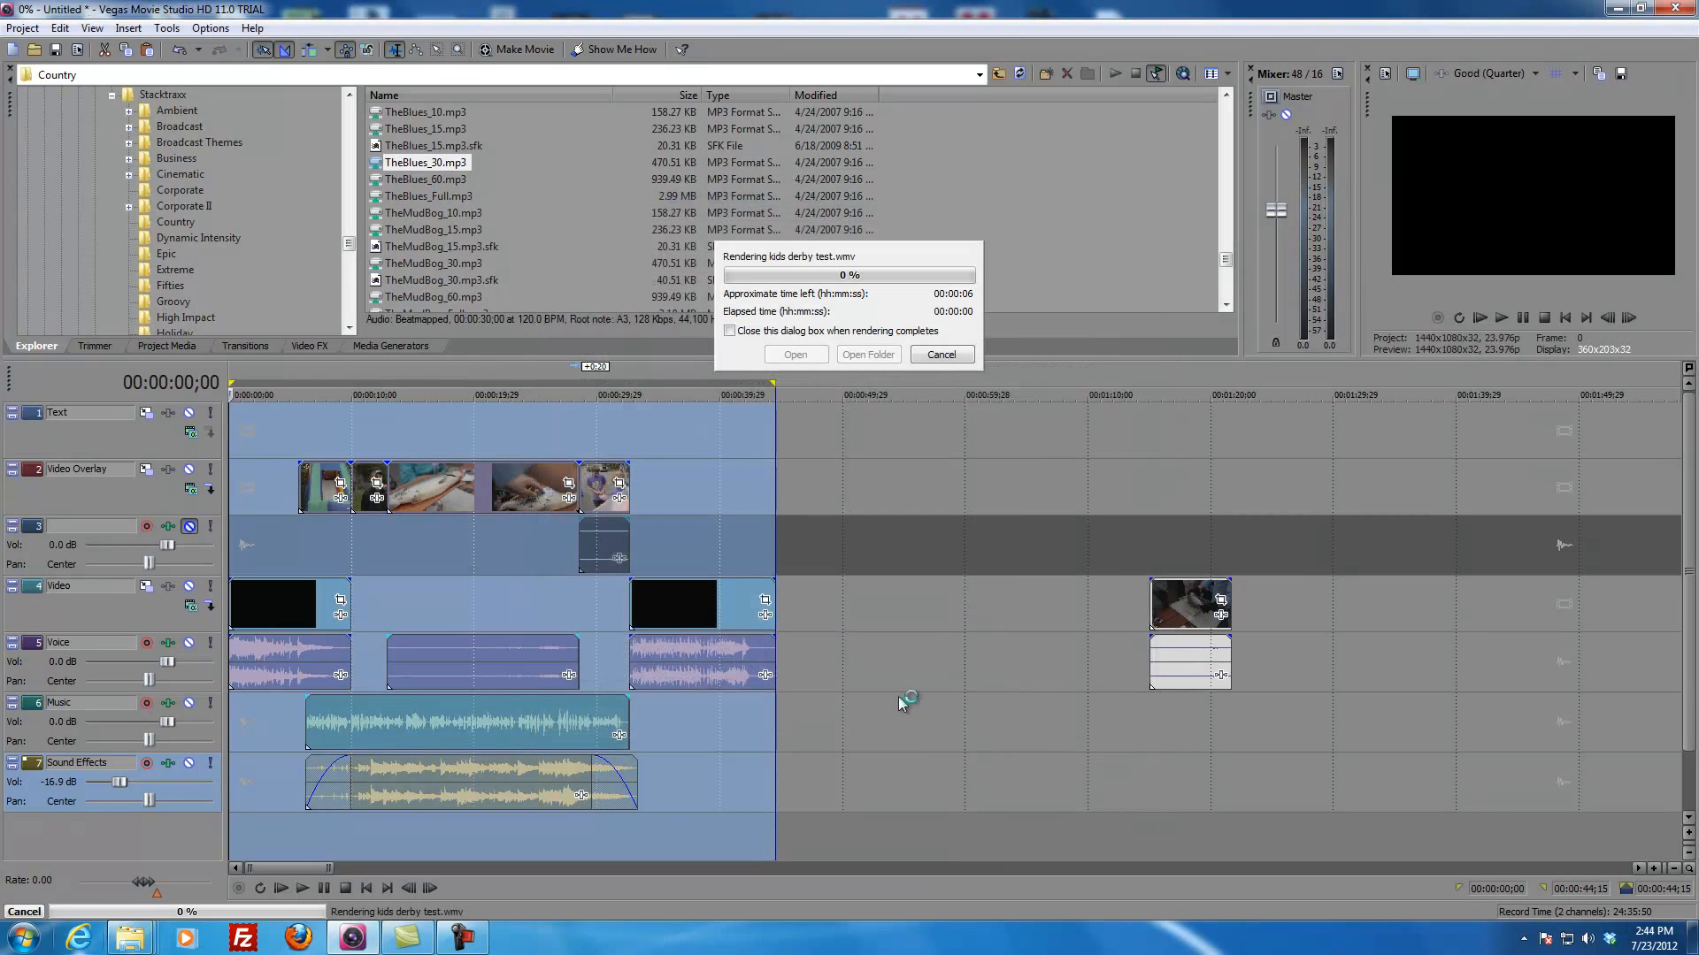